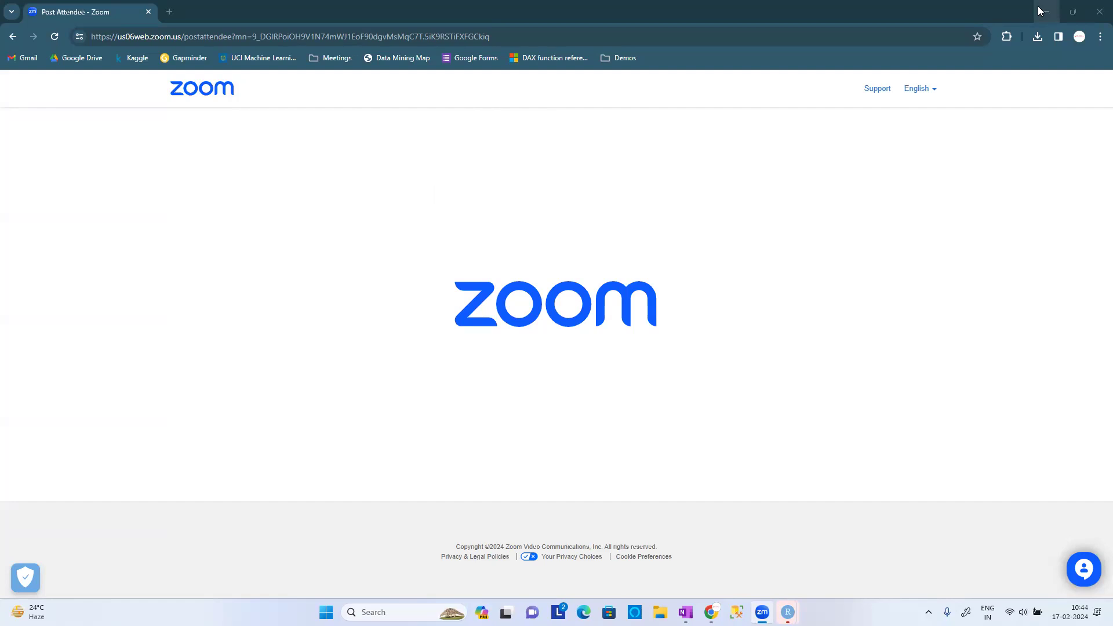
Clear the desktop of open windows, quitting RStudio without saving the workspace image.
key(XF86AudioLowerVolume)
key(XF86AudioLowerVolume)
key(XF86AudioLowerVolume)
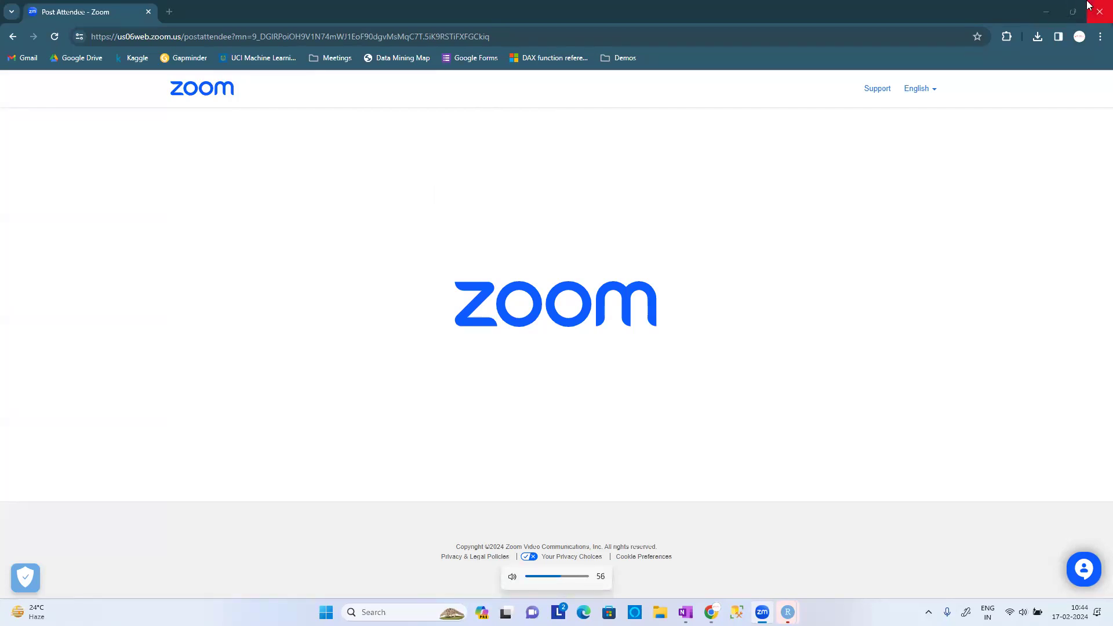
click(1047, 10)
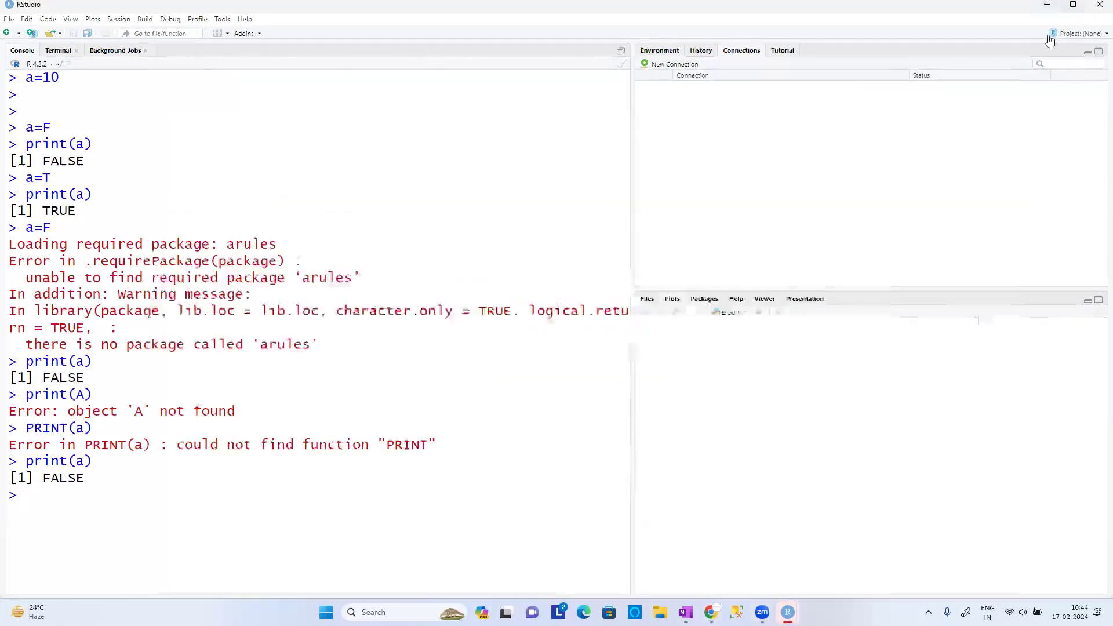
click(1097, 5)
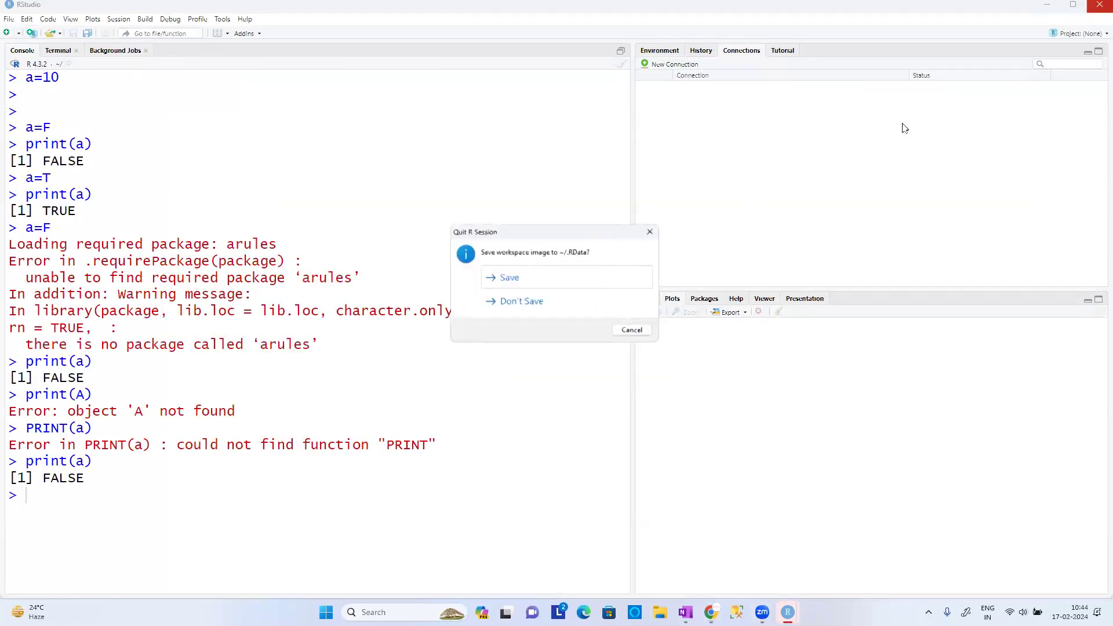
click(522, 302)
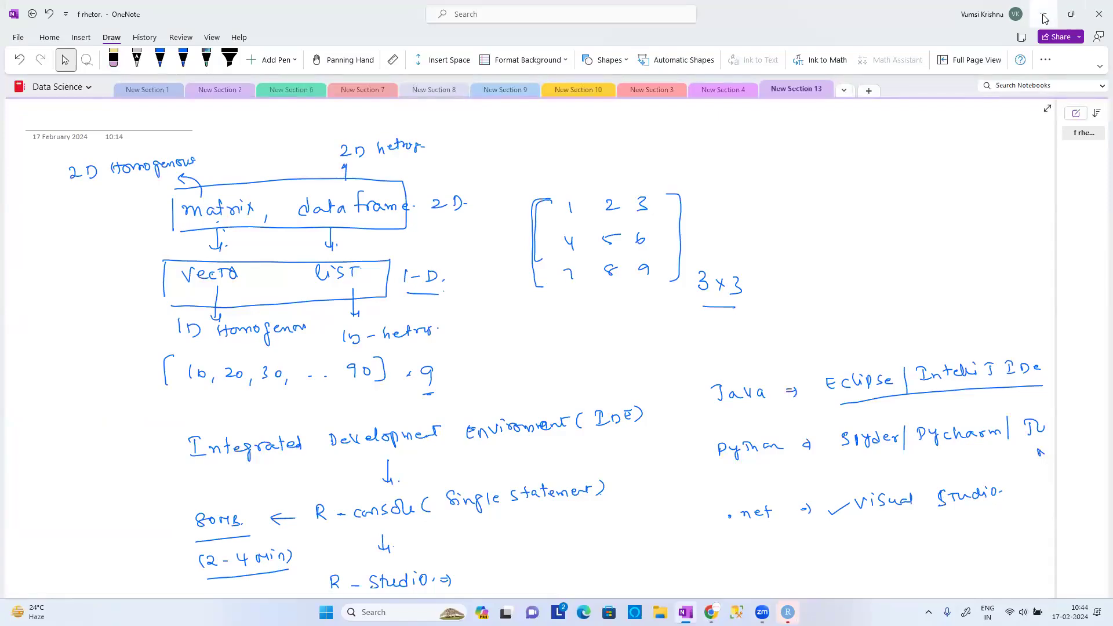
click(1042, 16)
click(1097, 7)
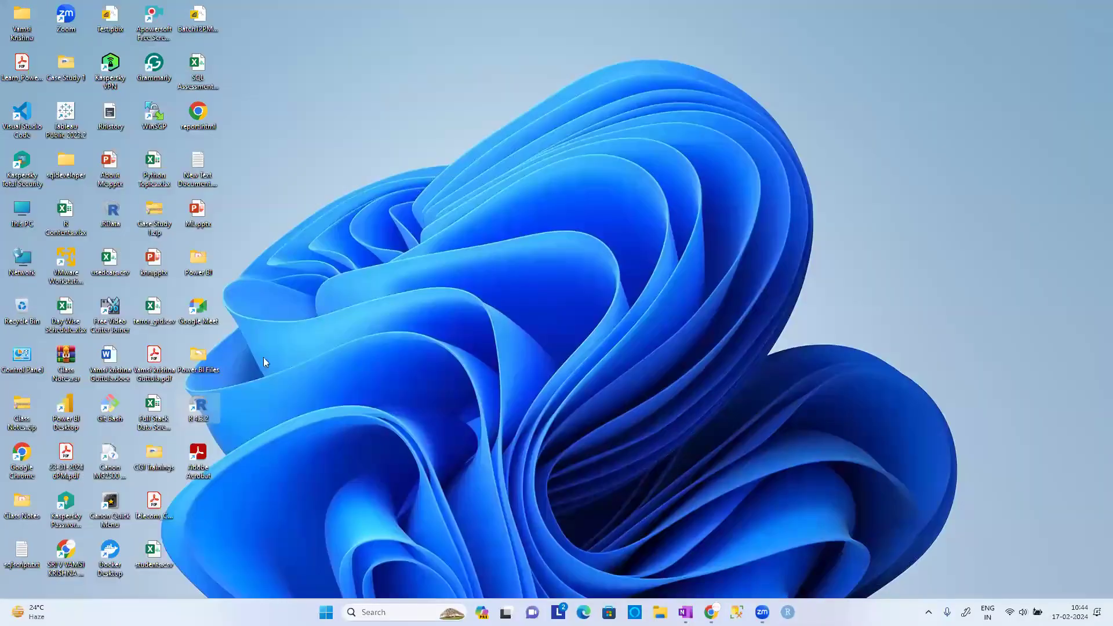
Open Batch1030AM.pbix from the Power BI Files folder on the desktop.
double_click(208, 360)
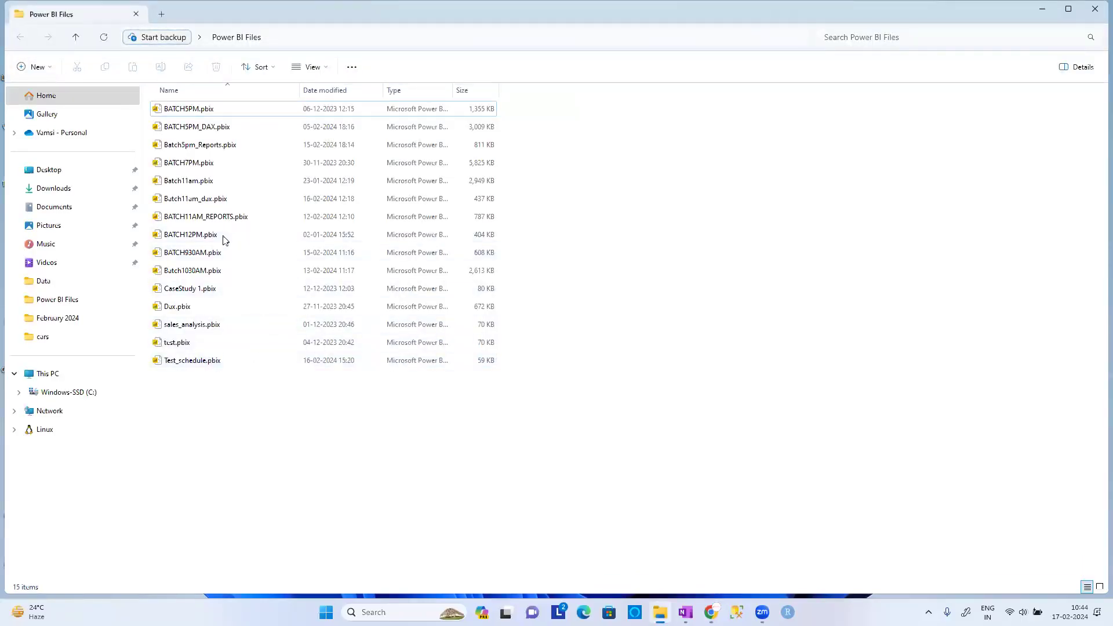
double_click(212, 272)
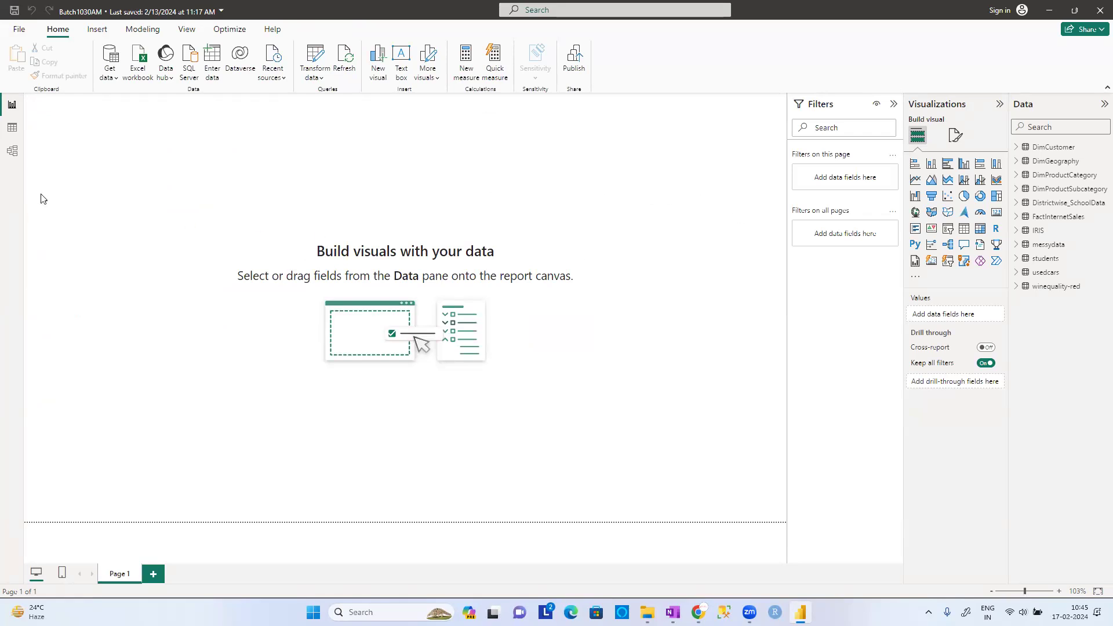
Import the text file mushrooms.csv from the Data folder and load it into the model with the default import settings.
click(111, 82)
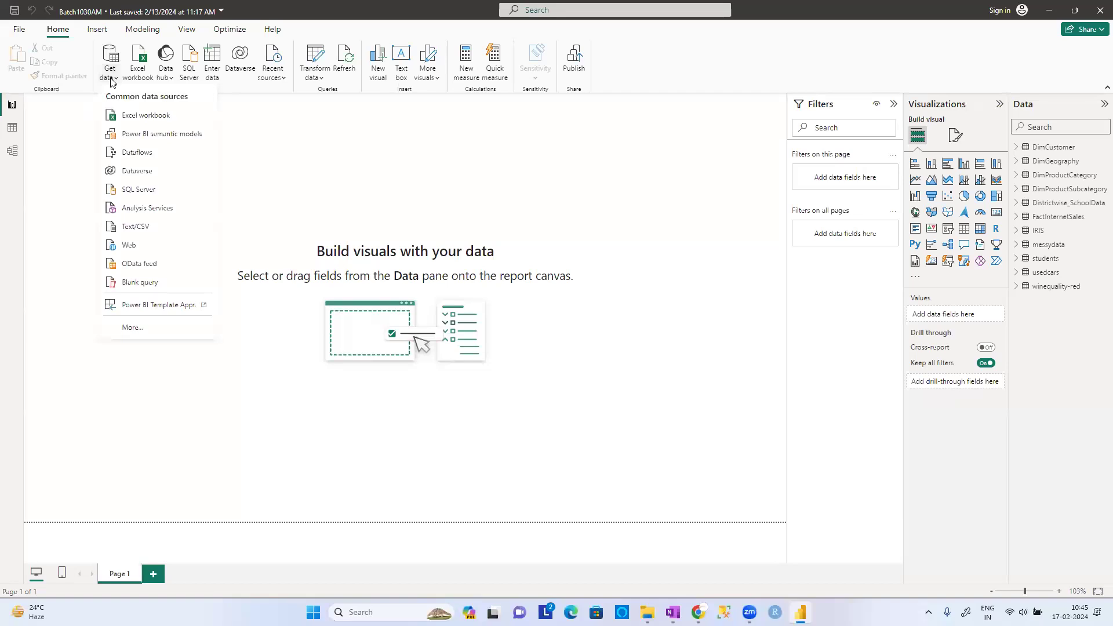
click(131, 227)
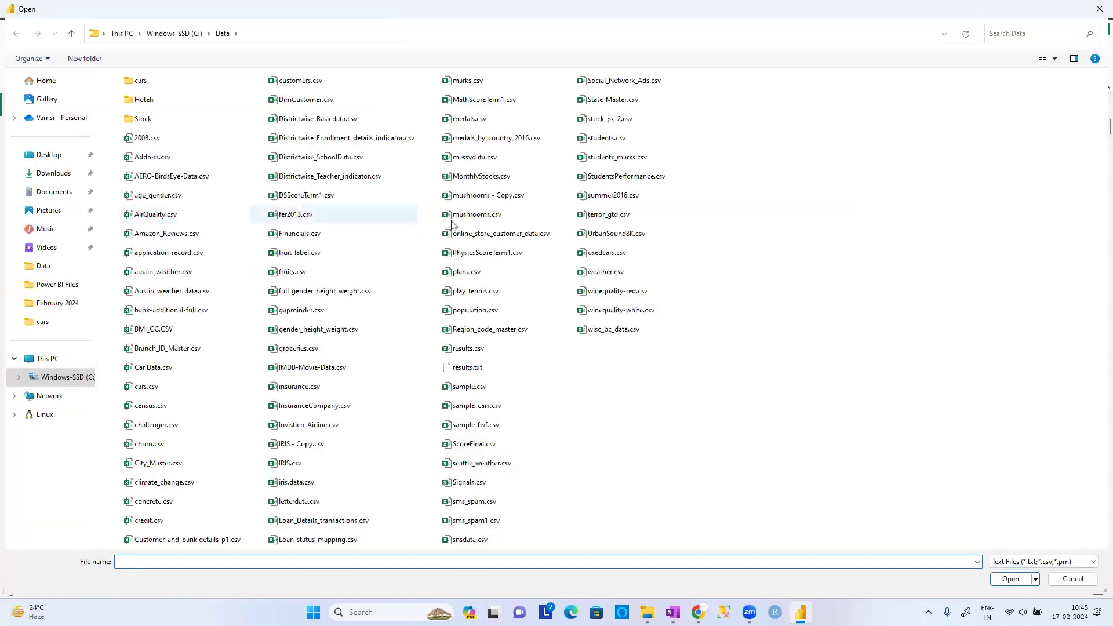
click(450, 221)
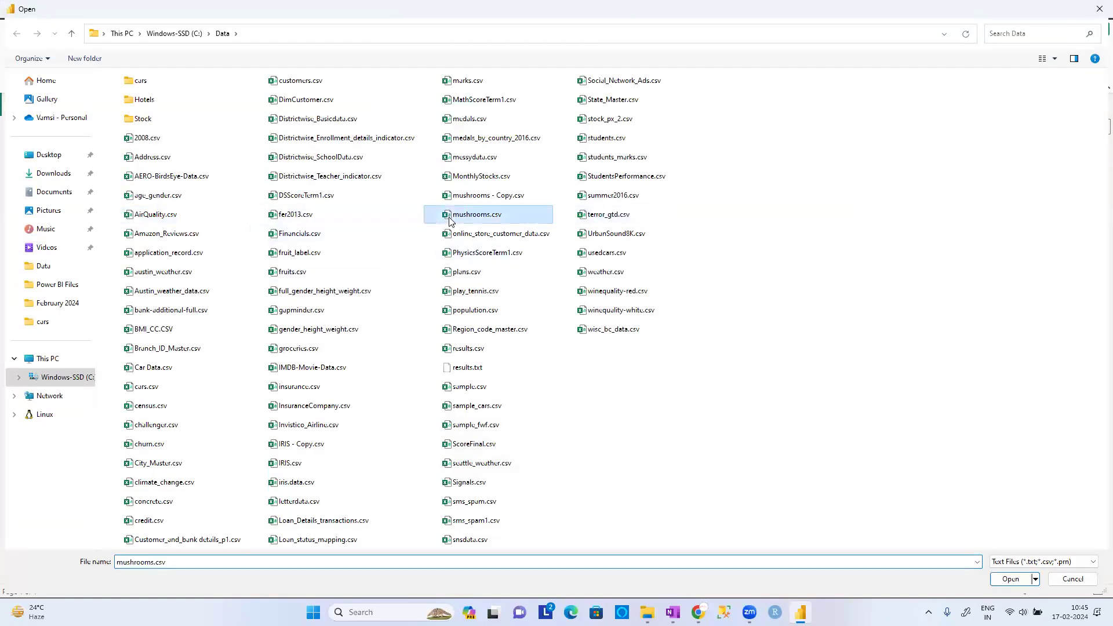
click(1008, 583)
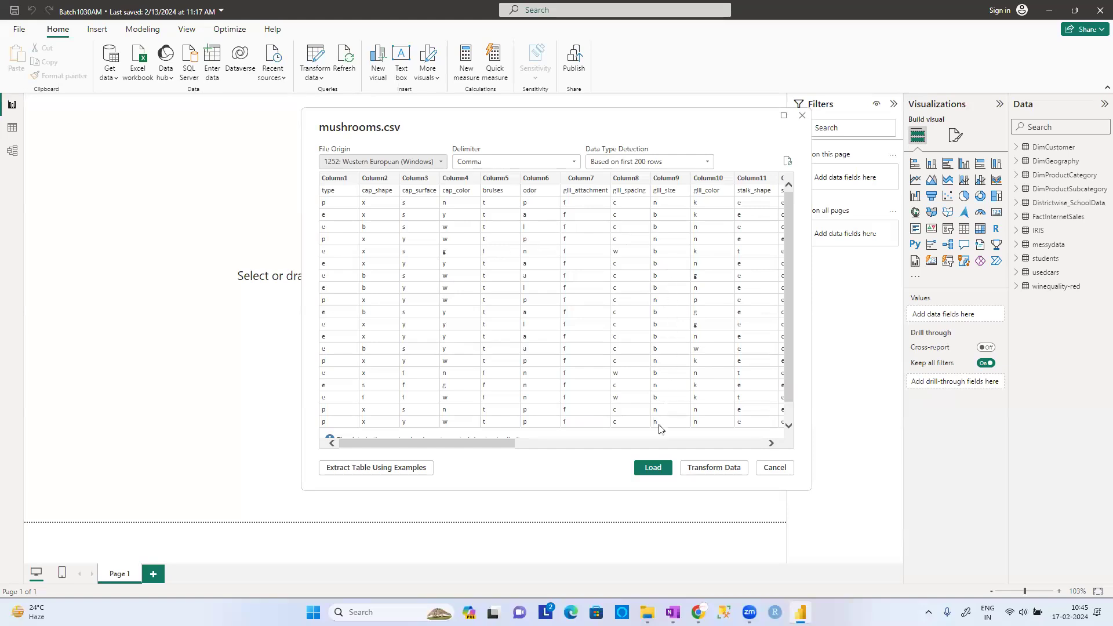
click(653, 467)
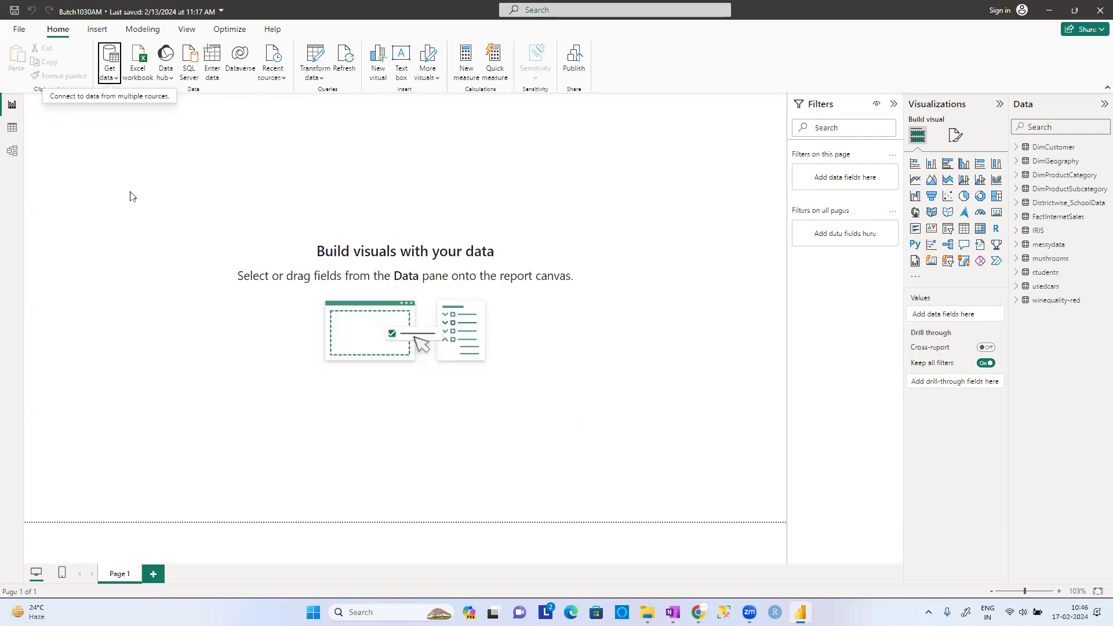
Import the Online Retail sheet from the workbook OnlineRetail.xlsx and load it into the model.
click(112, 83)
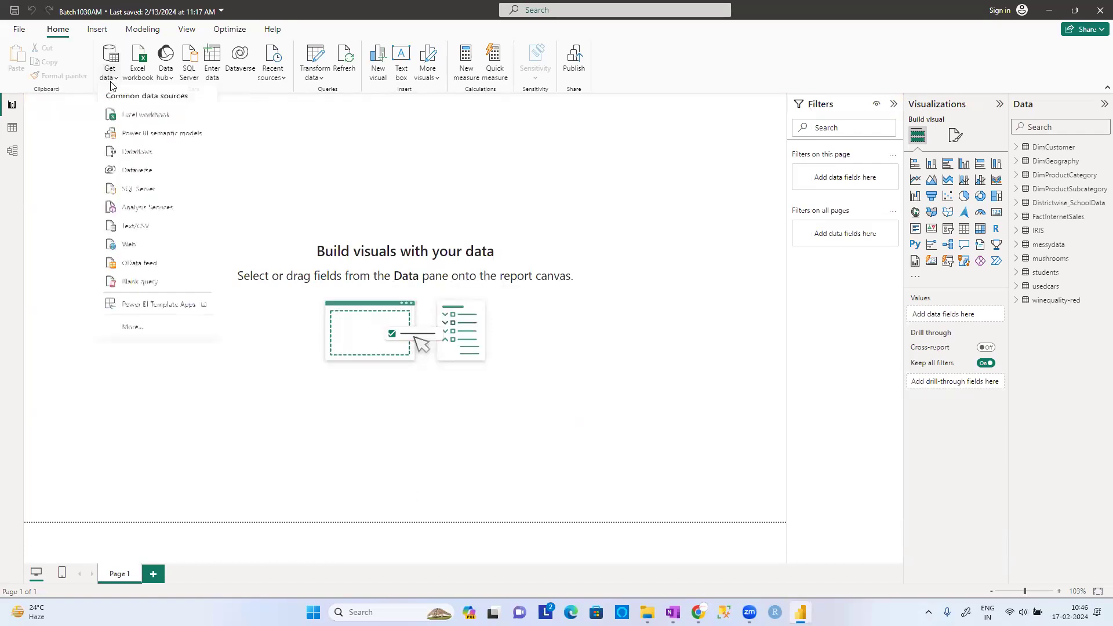
click(124, 119)
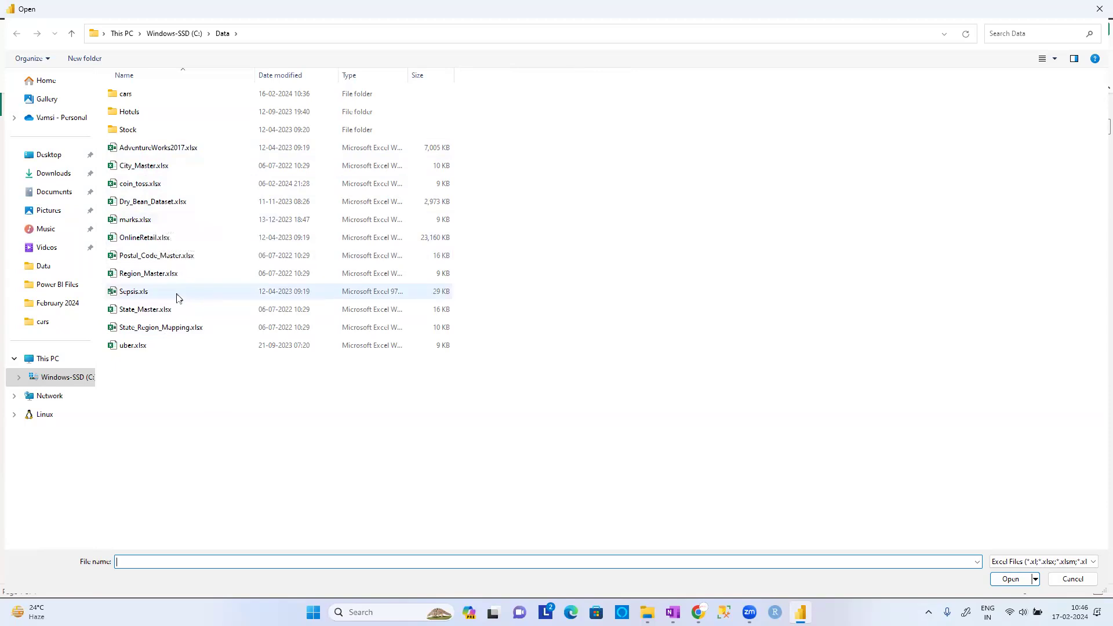
click(152, 239)
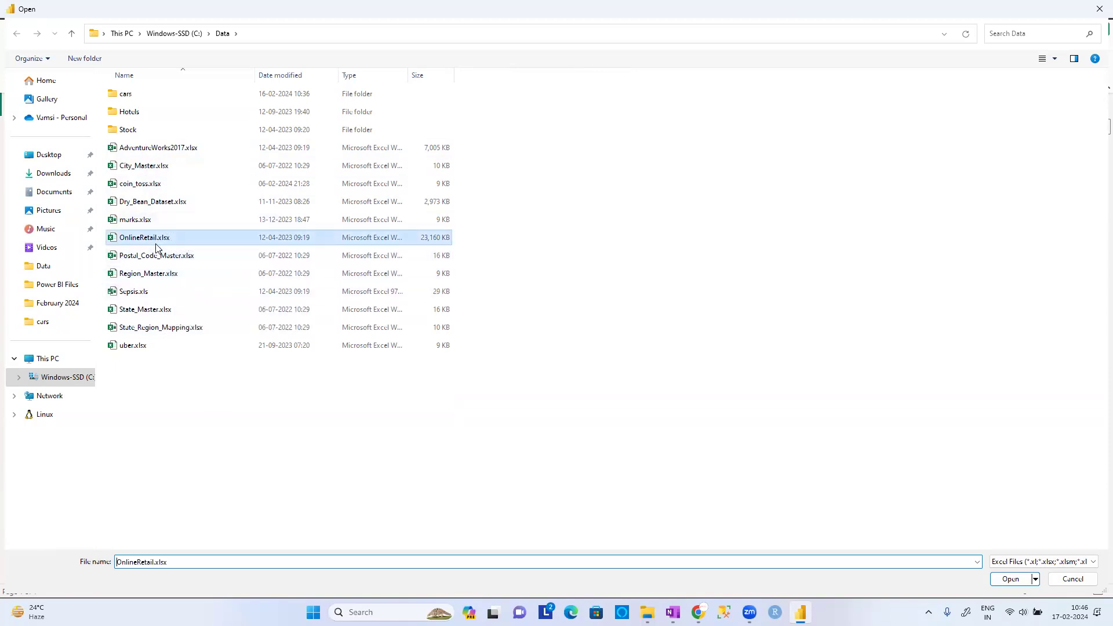
click(995, 578)
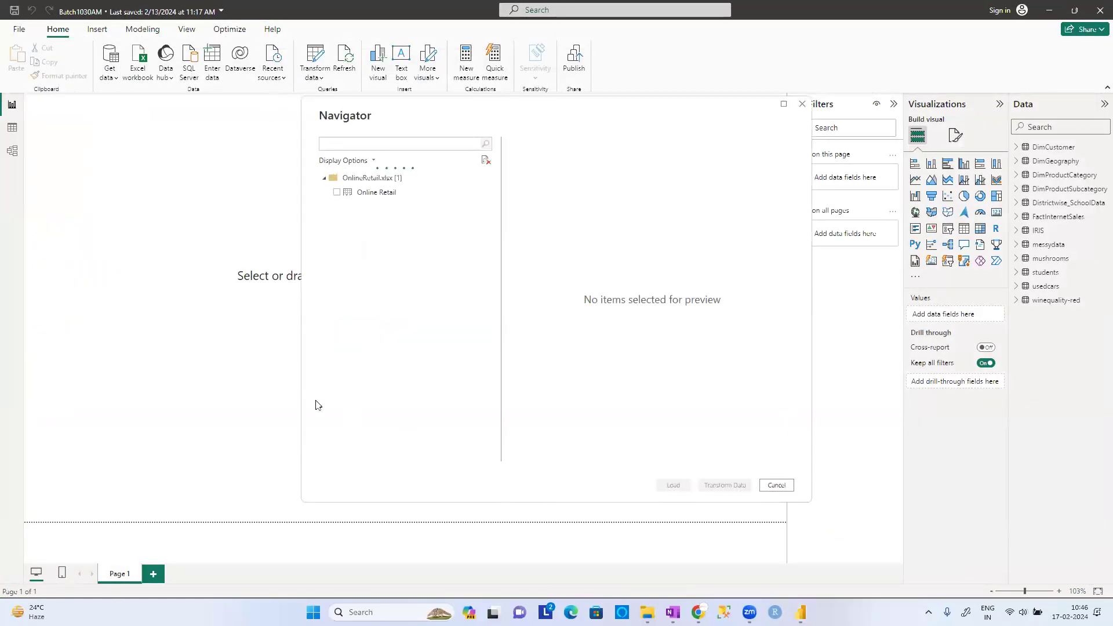
click(336, 193)
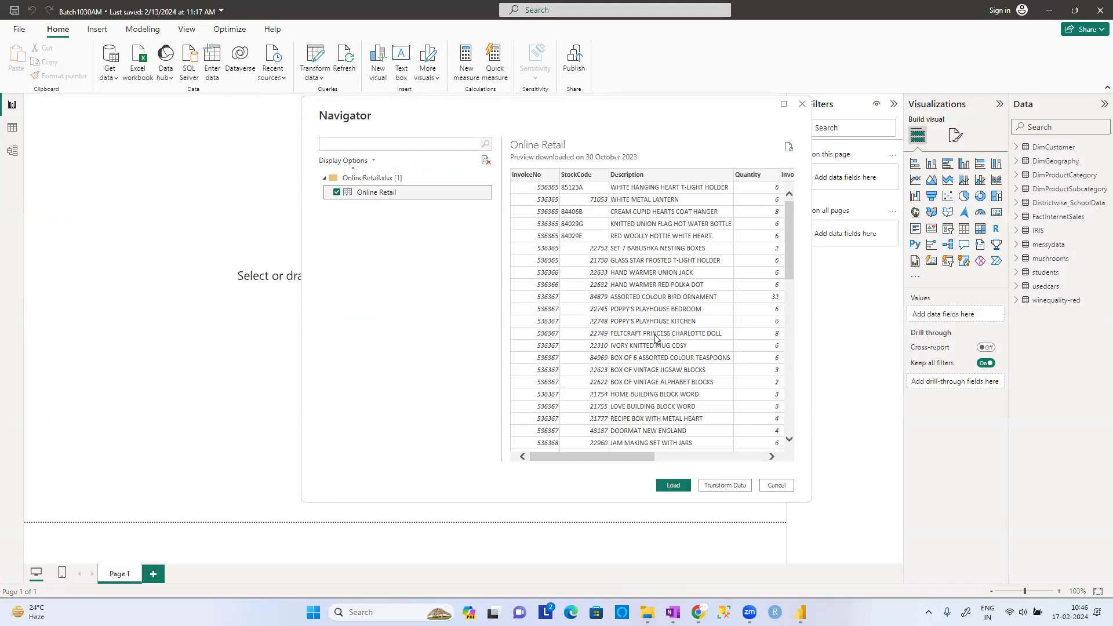
click(673, 485)
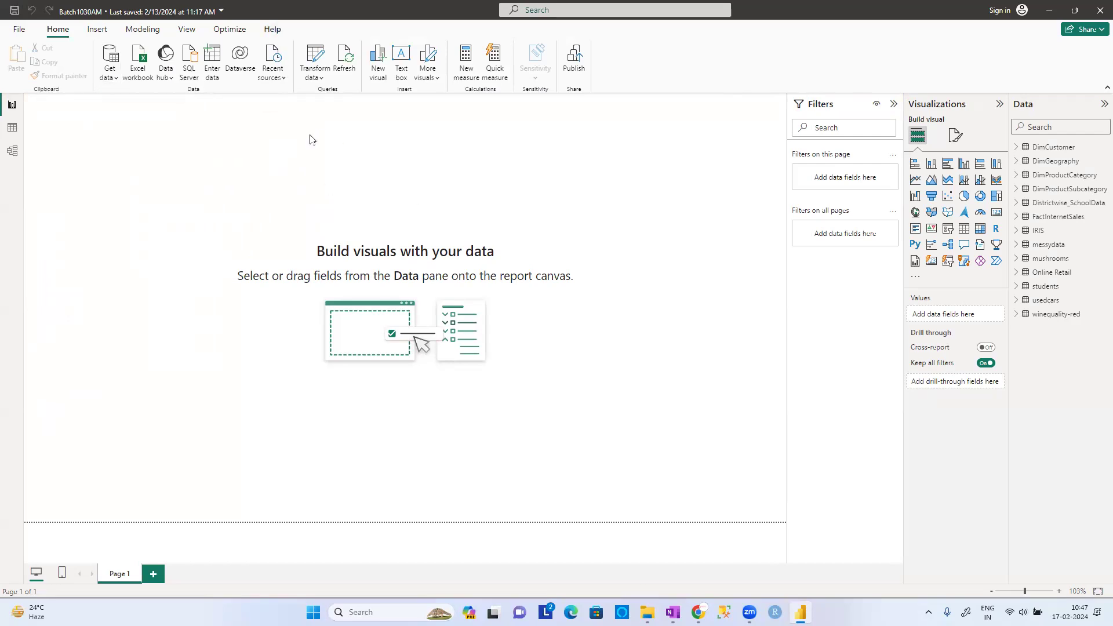
Examine the rows of the loaded Online Retail table and the column headers of the mushrooms table in table view.
click(13, 131)
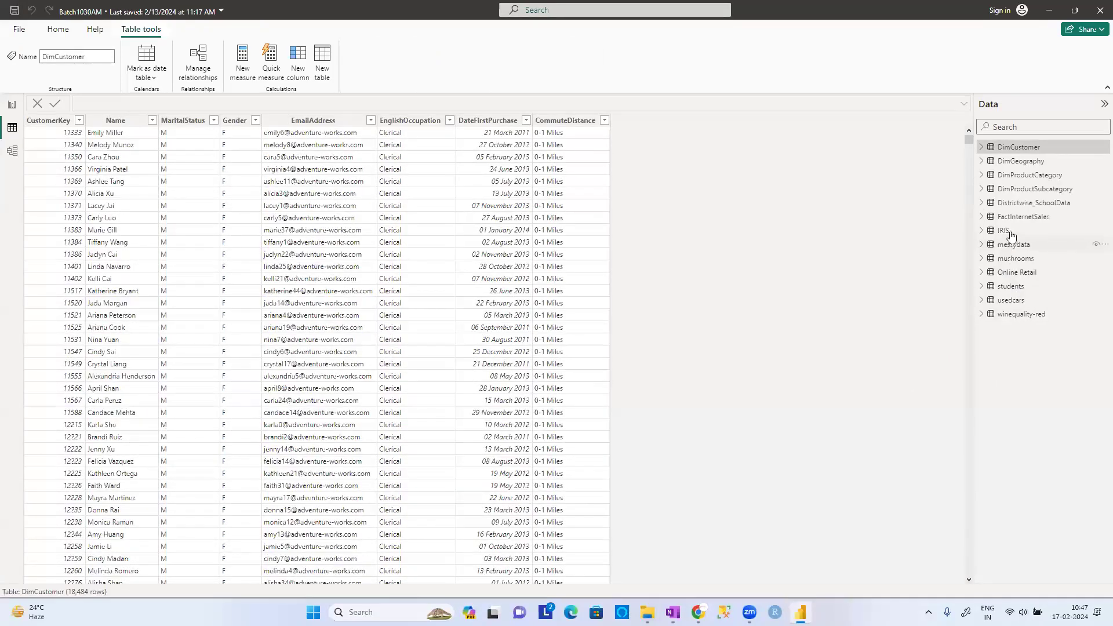
click(1015, 272)
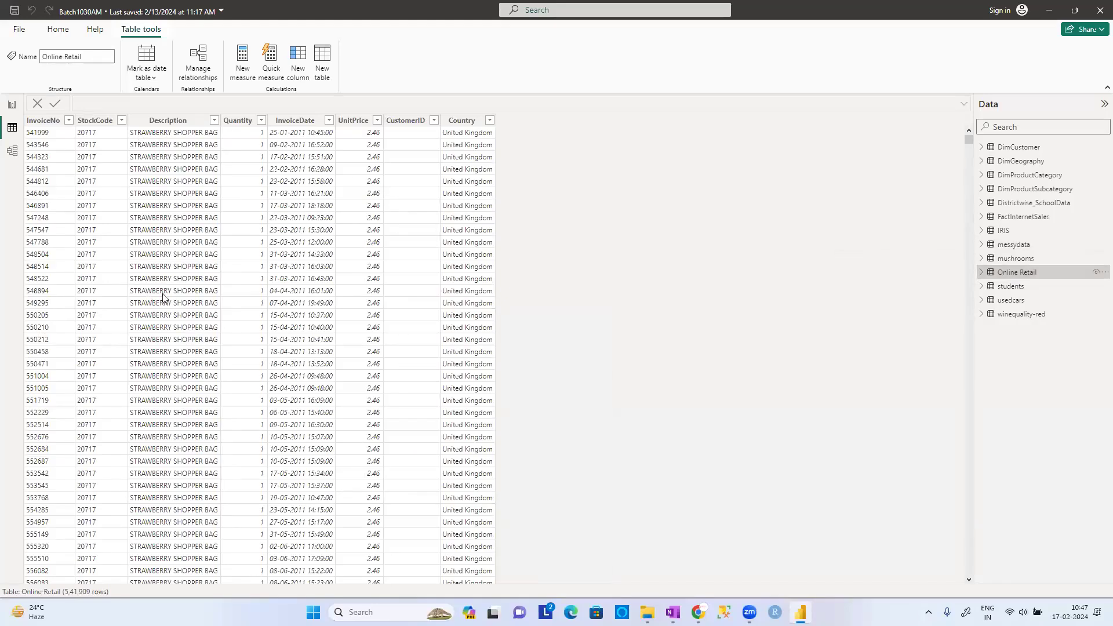
scroll(164, 298, down, 15)
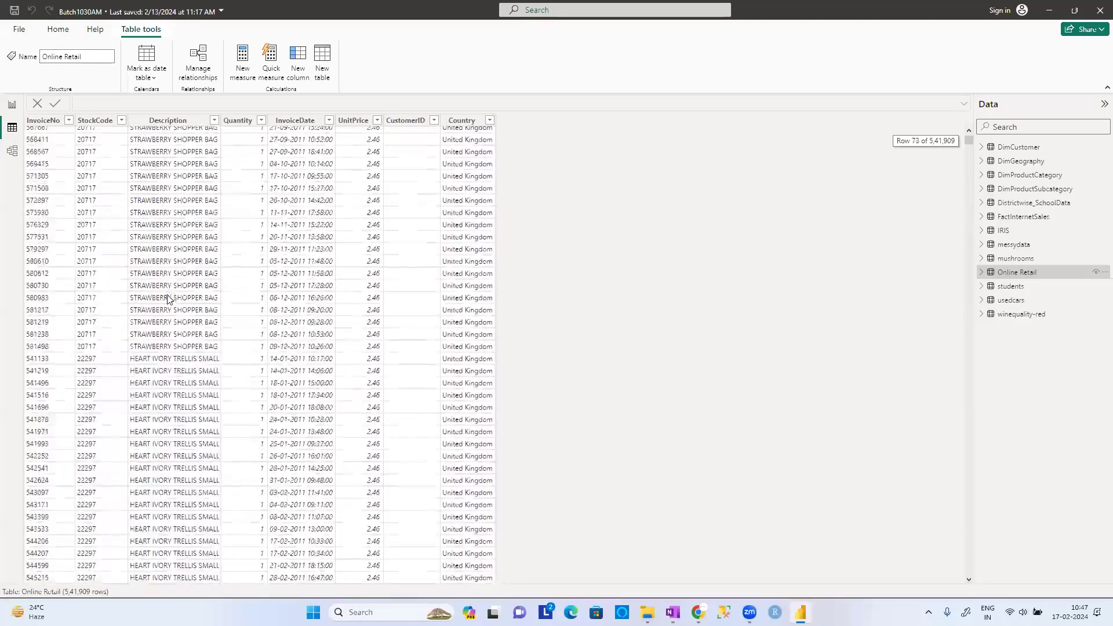
click(1020, 260)
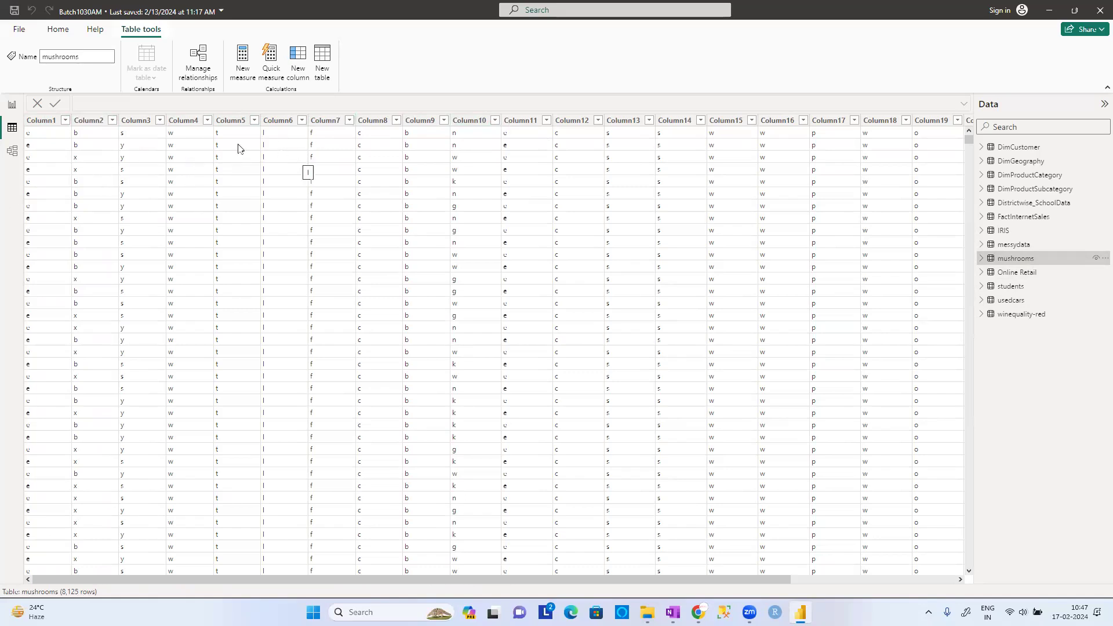
Open the mushrooms query for editing from report view and use its first row as headers.
click(13, 106)
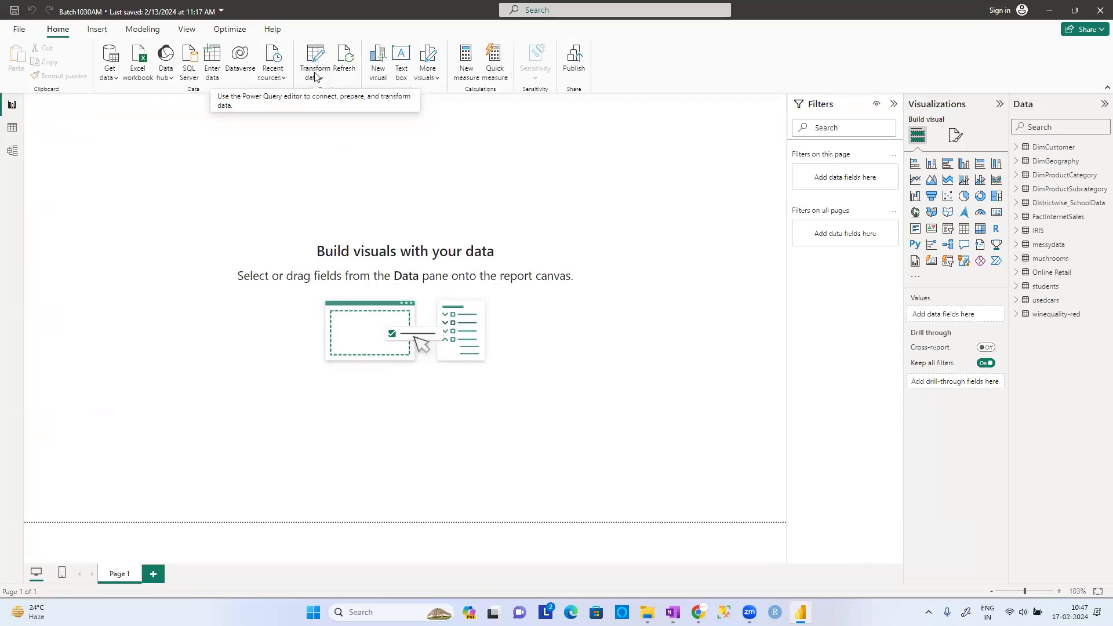
right_click(1052, 264)
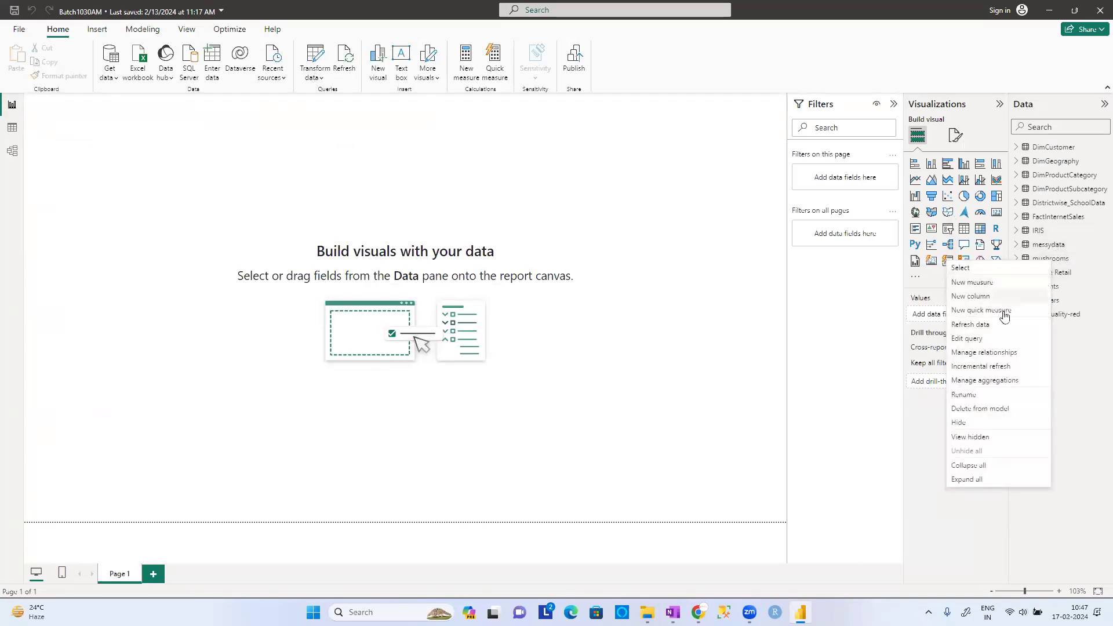
click(1002, 342)
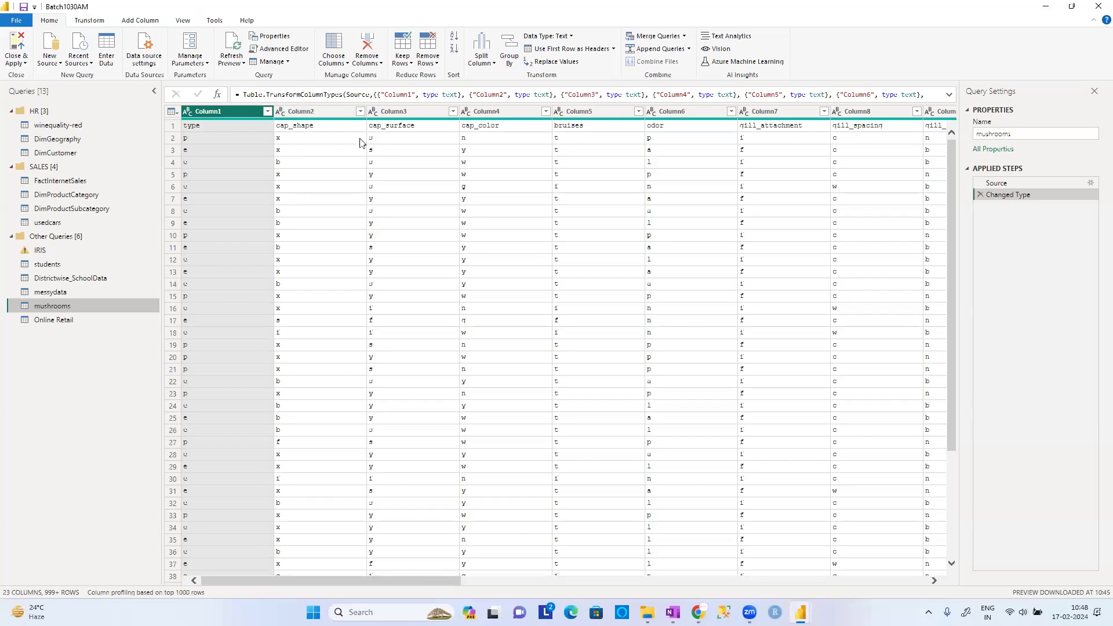
click(614, 50)
click(601, 63)
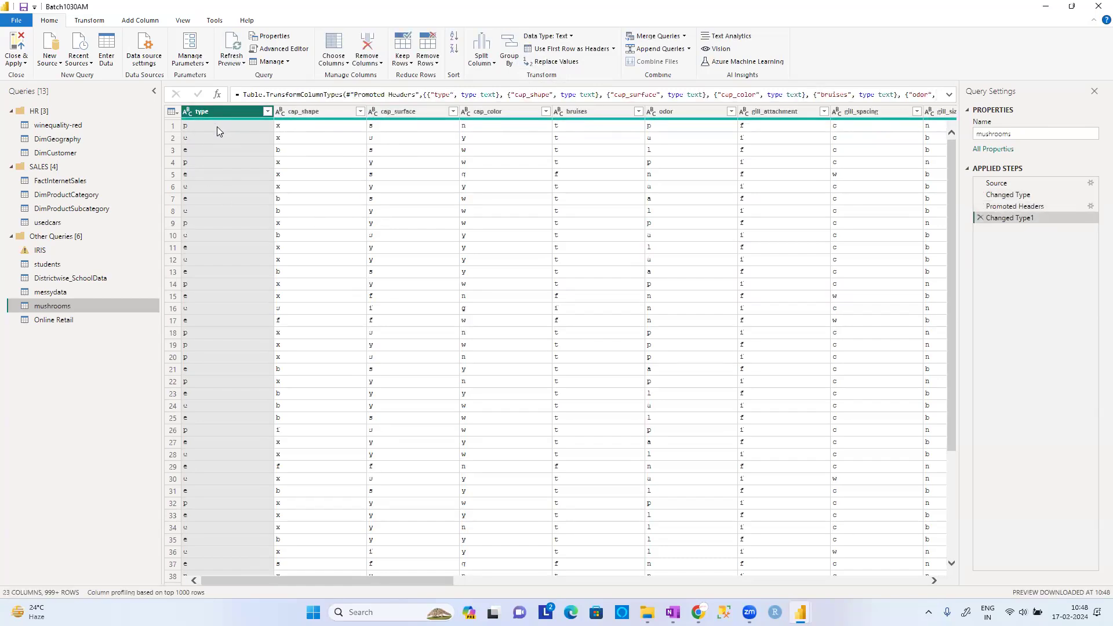
click(211, 173)
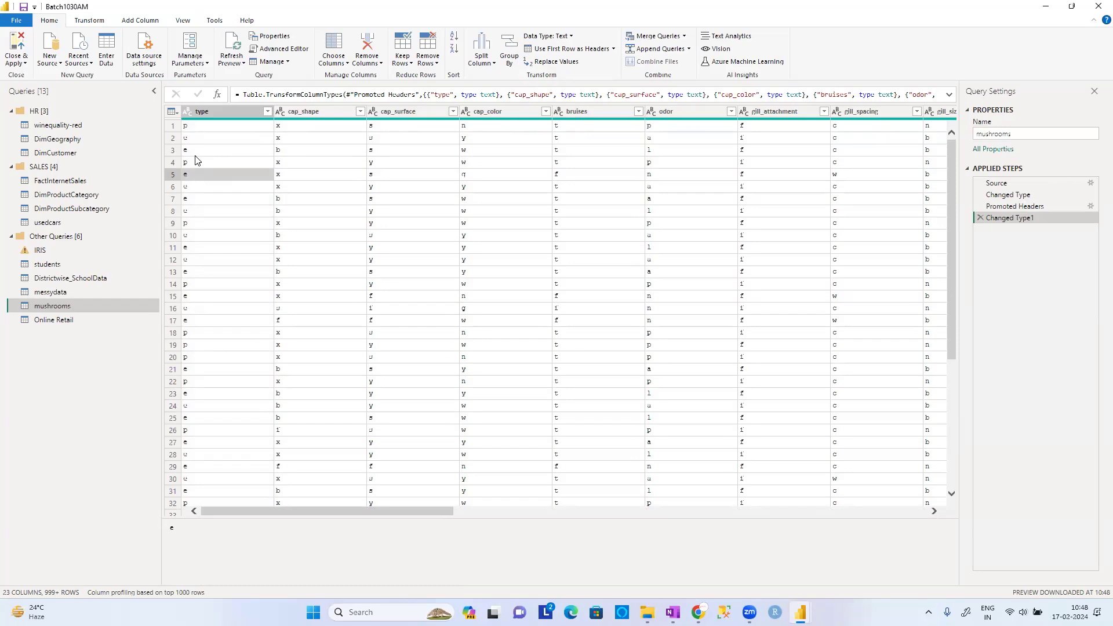
drag(39, 145, 43, 122)
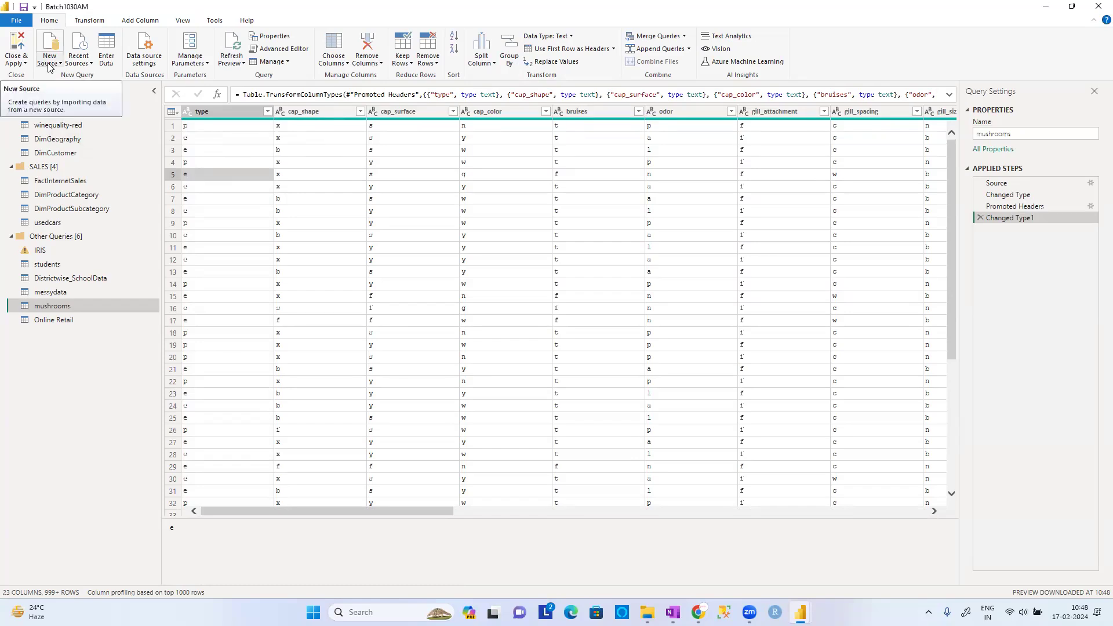
Examine the full list of new-source connectors category by category, from File and Database through Other, and leave it without connecting.
click(49, 64)
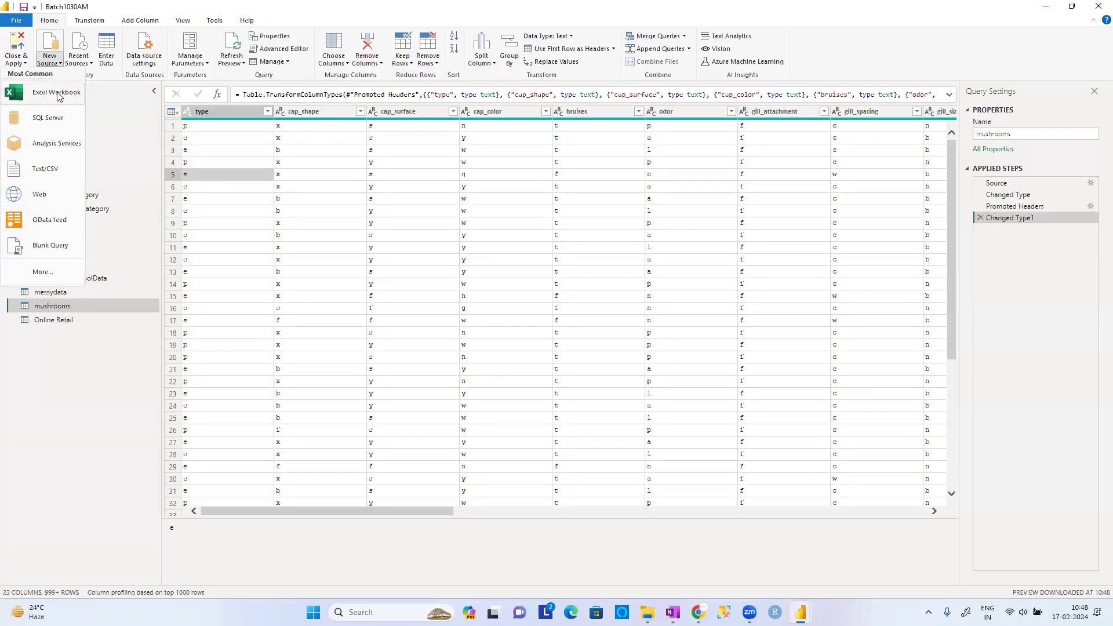
click(43, 273)
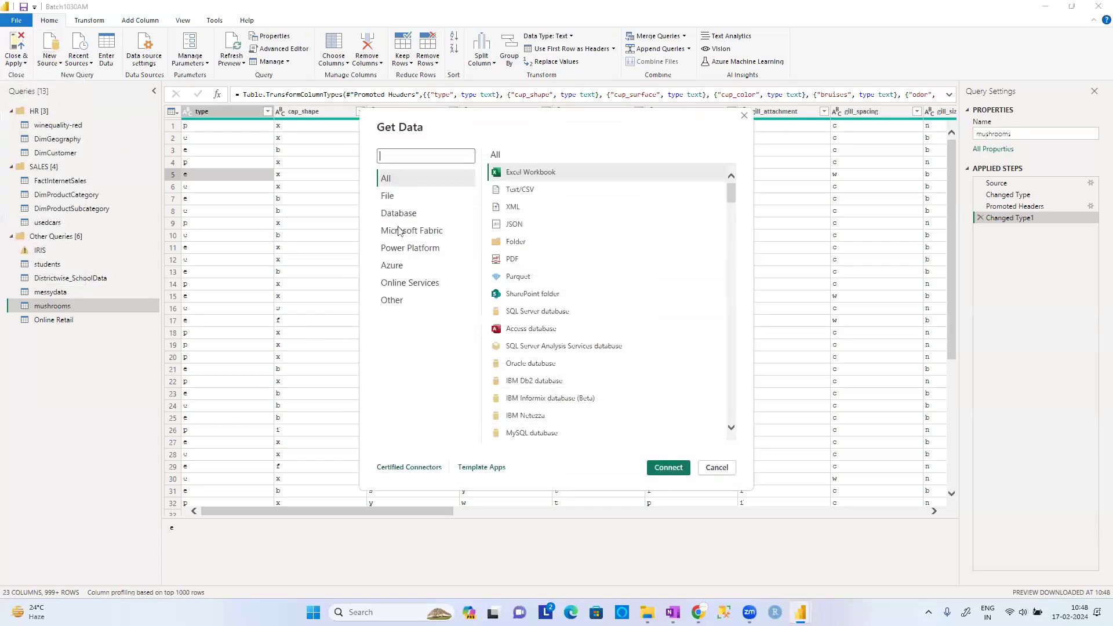
click(388, 197)
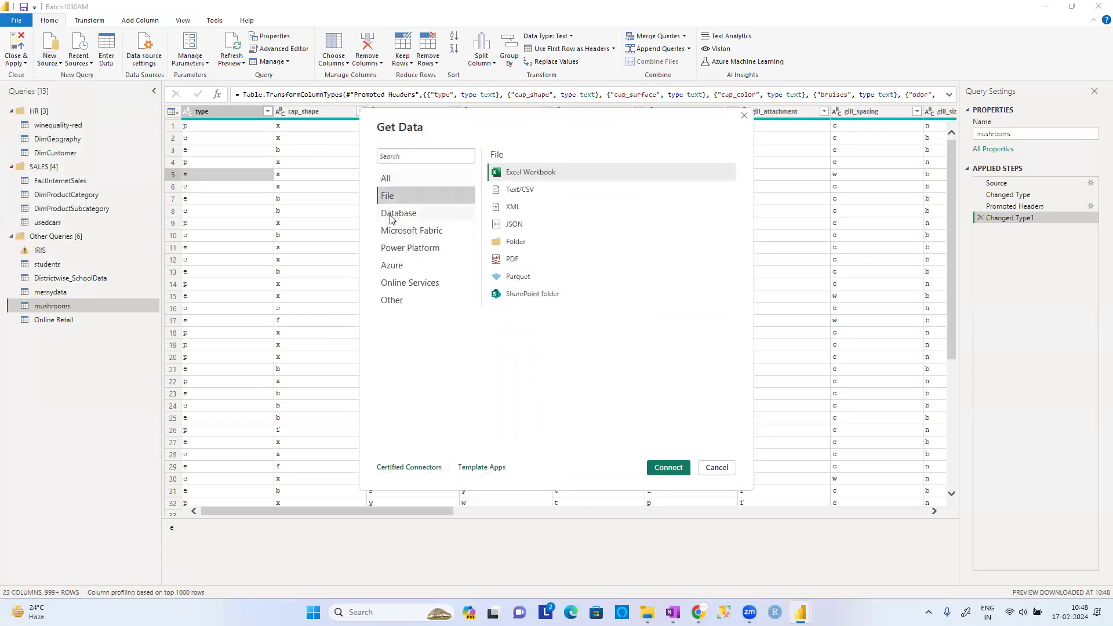
click(398, 214)
click(406, 231)
click(406, 248)
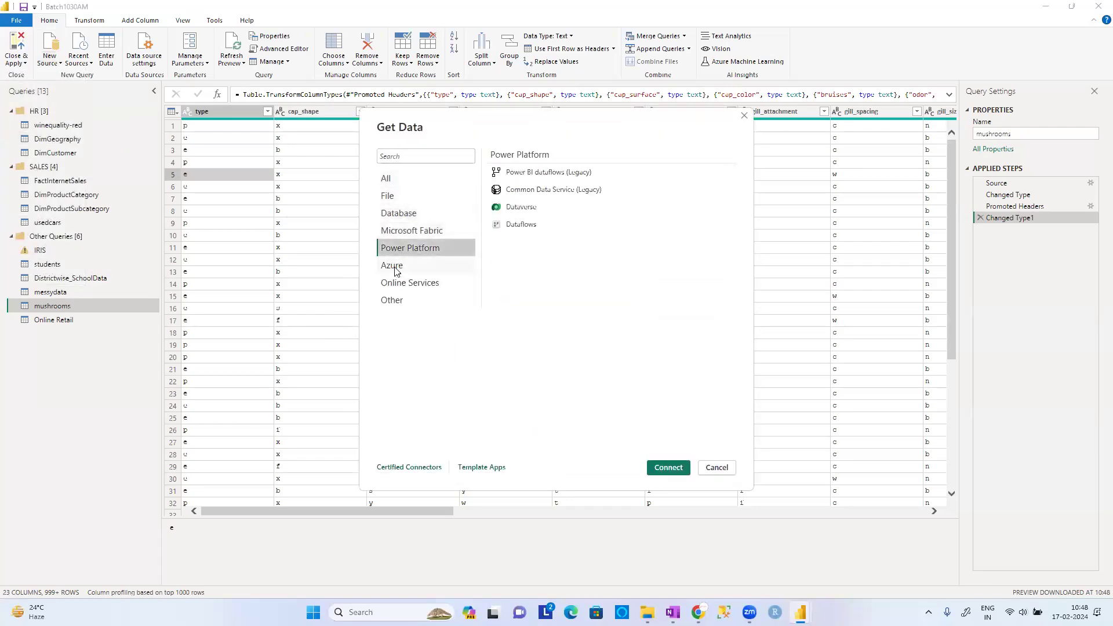
click(394, 266)
click(399, 290)
click(400, 300)
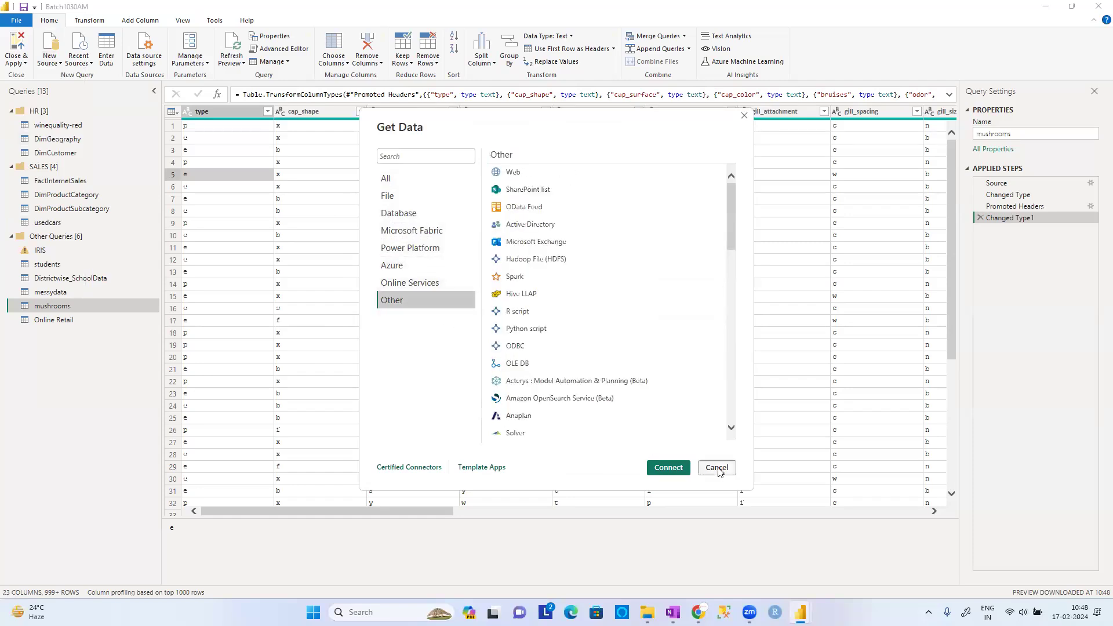
click(717, 468)
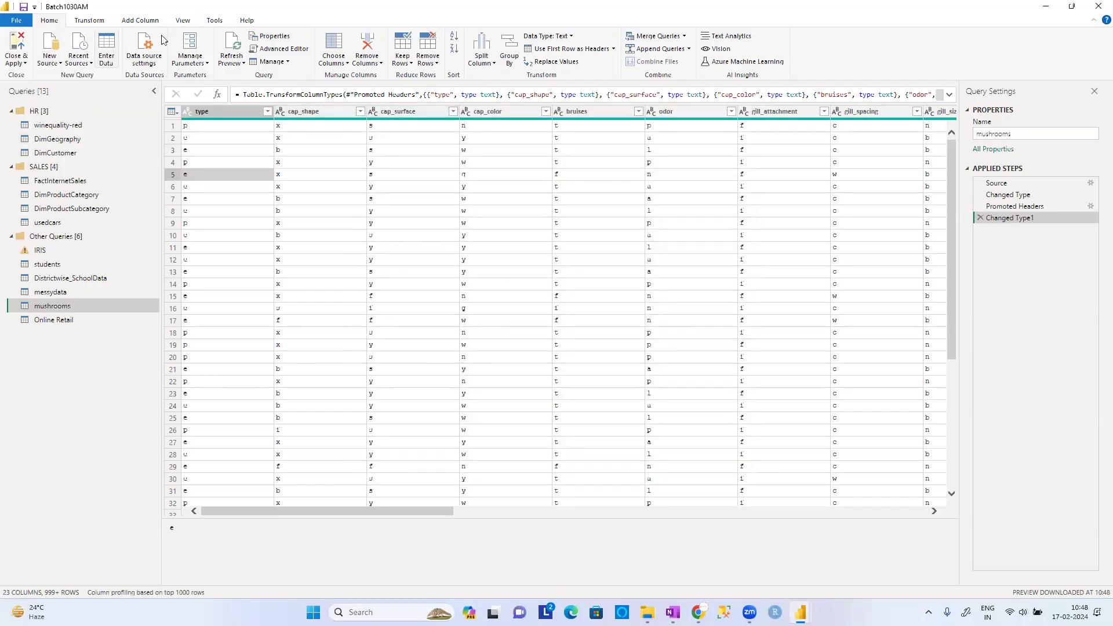
Start a manually entered table and add two more columns so the grid has three.
click(104, 58)
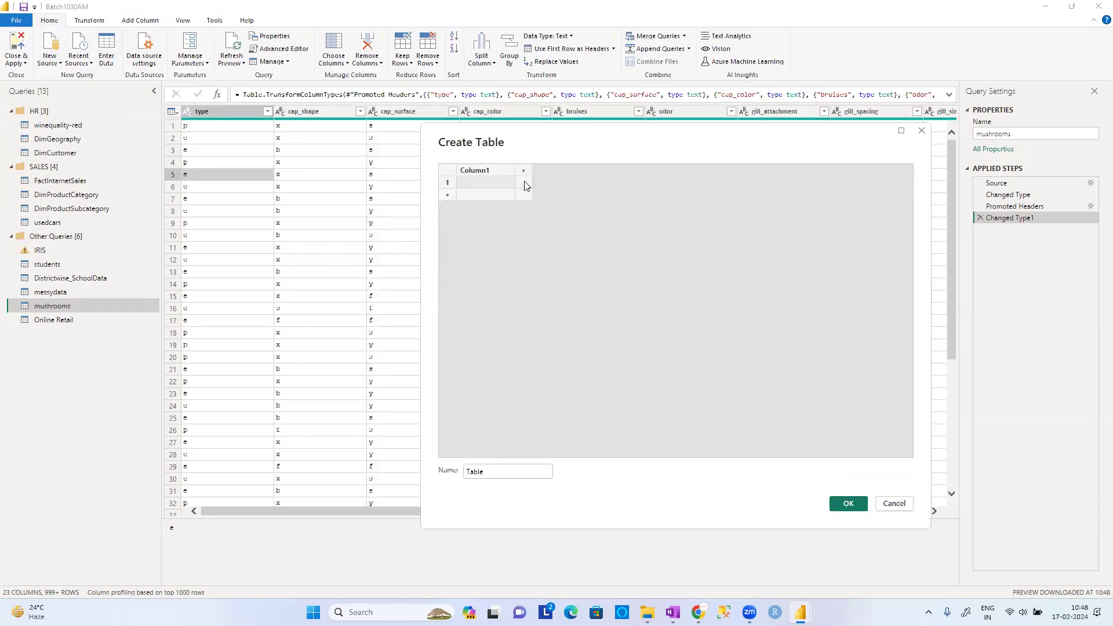
click(469, 171)
click(521, 171)
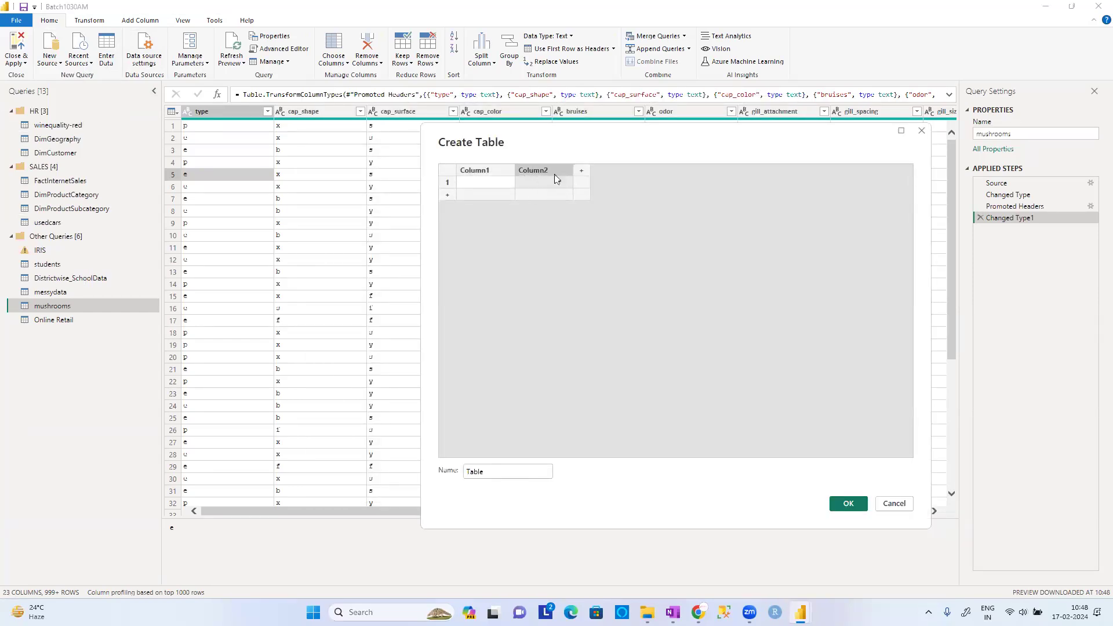
click(581, 171)
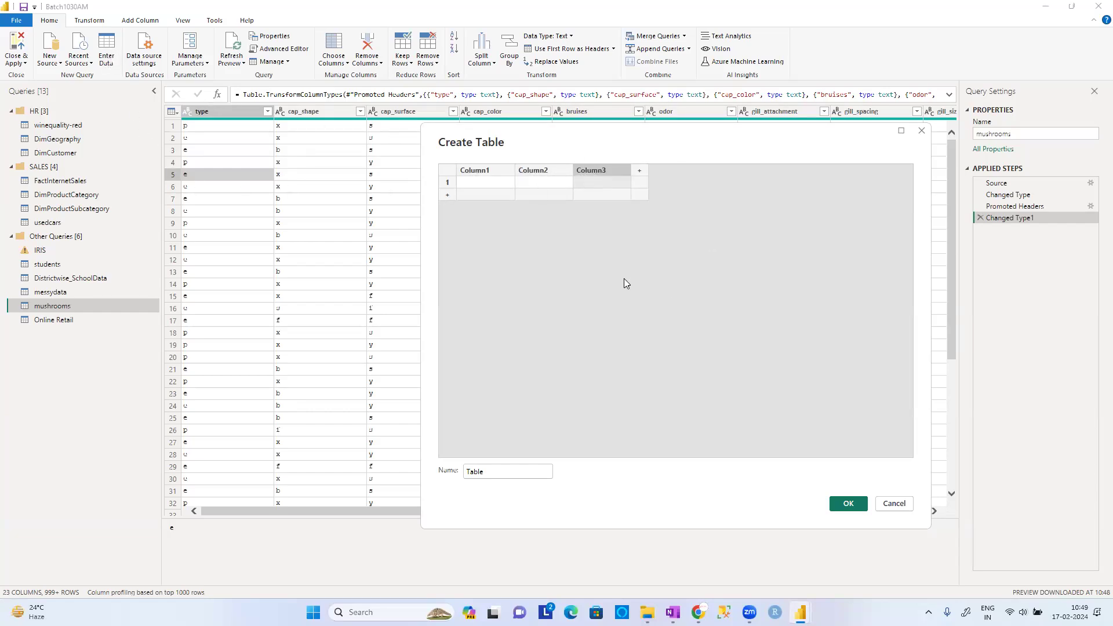
Rename the first column of the new table as TRANSACTION_ID.
click(477, 172)
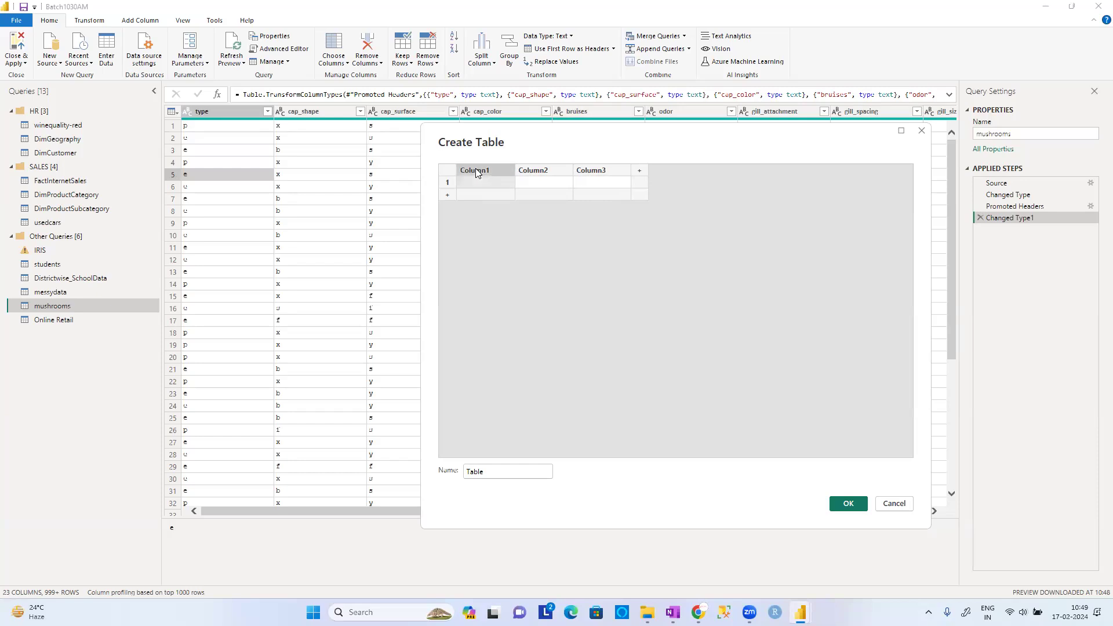
click(556, 174)
click(579, 175)
click(533, 175)
click(485, 173)
key(BackSpace)
key(Caps_Lock)
text(TRANSA)
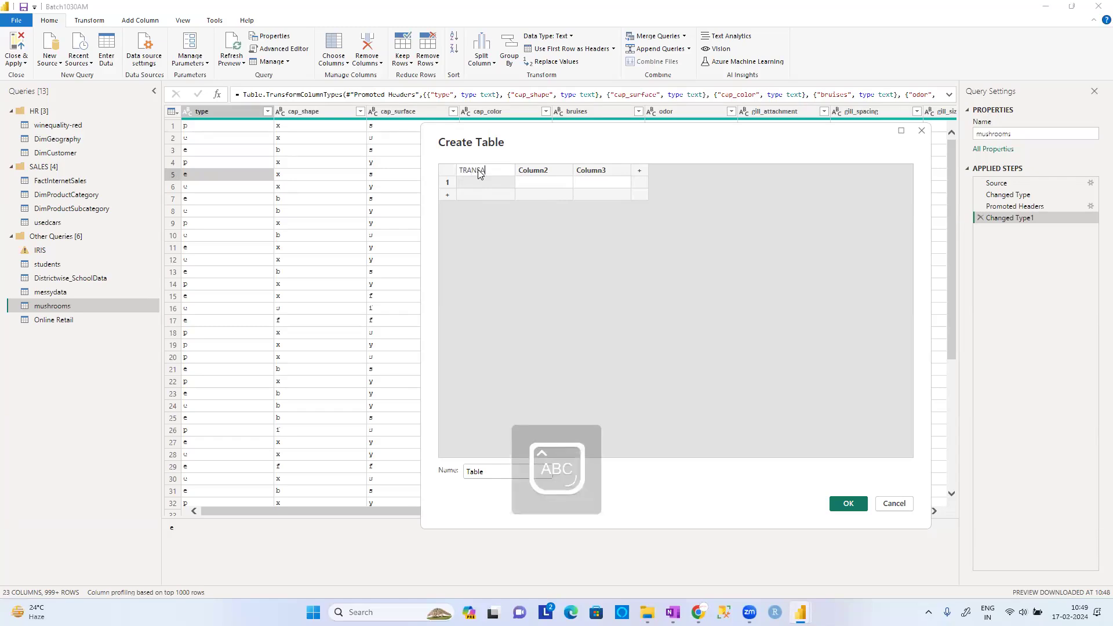
text(CTION_)
key(Tab)
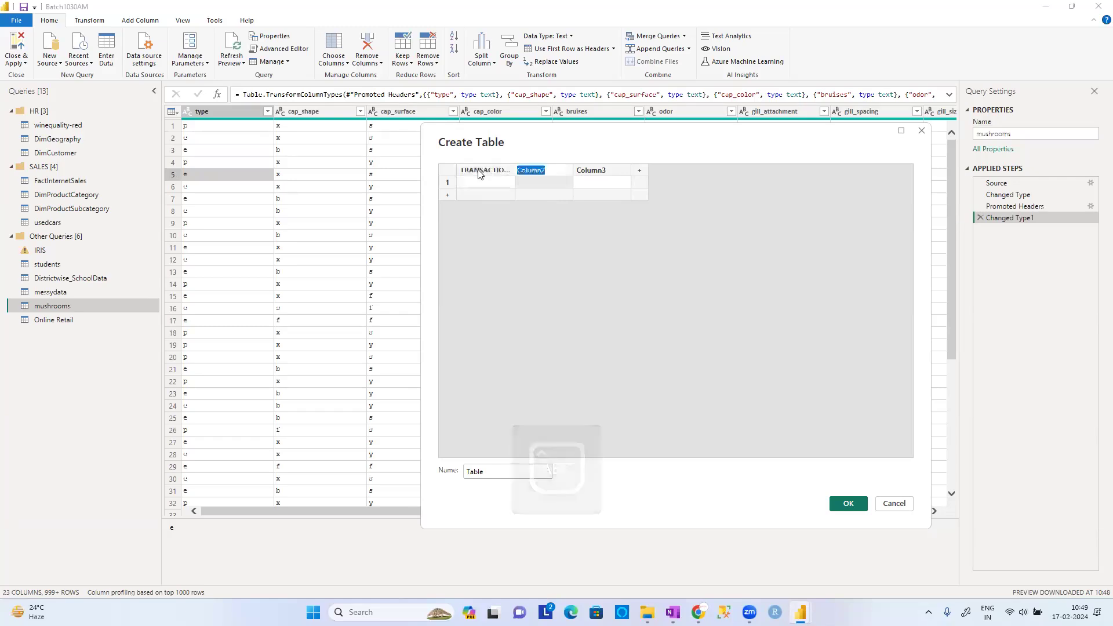
Rename the second column of the new table as TRANSACTION_DATE.
text(T)
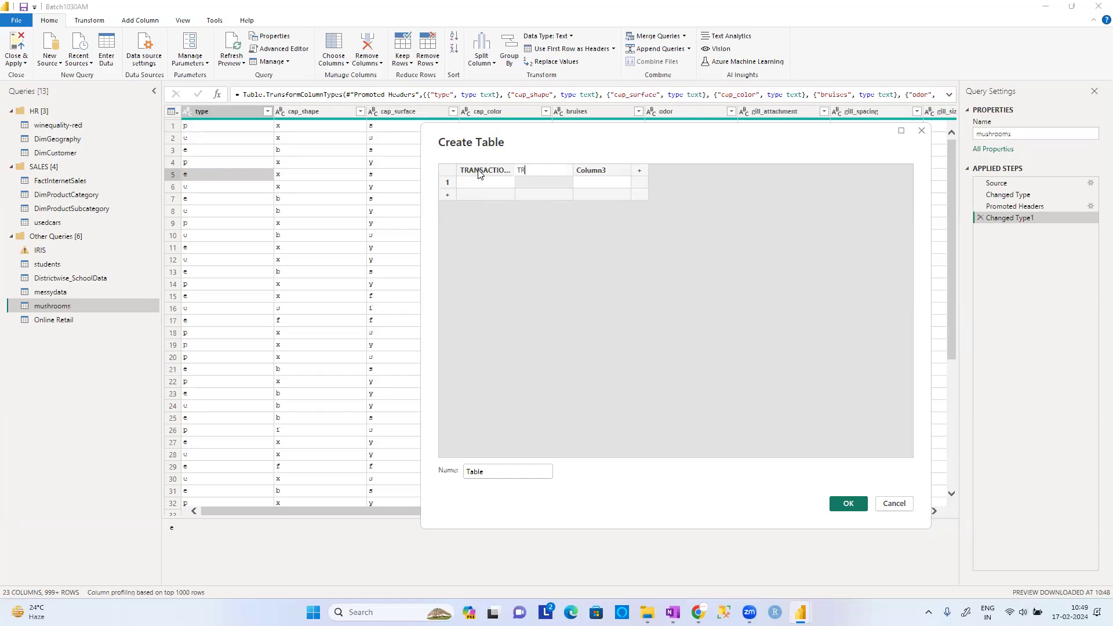
text(R)
key(Tab)
key(shift+Tab)
key(Right)
text(ACT)
key(BackSpace)
key(BackSpace)
key(BackSpace)
key(Caps_Lock)
text(dat)
key(BackSpace)
key(BackSpace)
key(BackSpace)
key(Caps_Lock)
text(D)
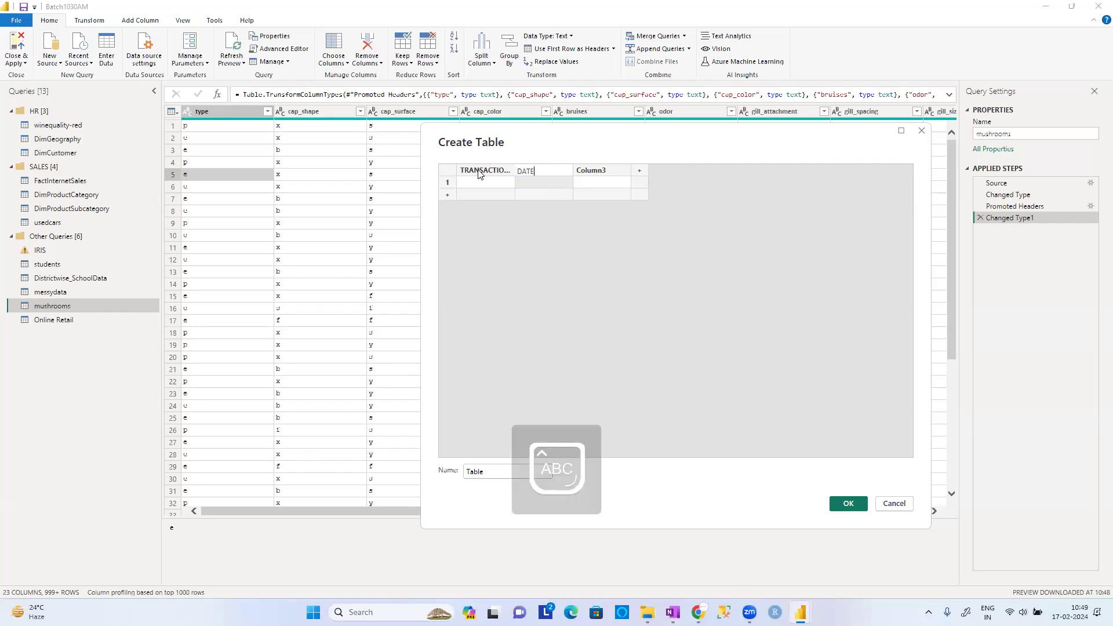
key(Tab)
Name the third column T_AMT and a fourth column T_TYPE, and widen the first column to fit its header.
text(T)
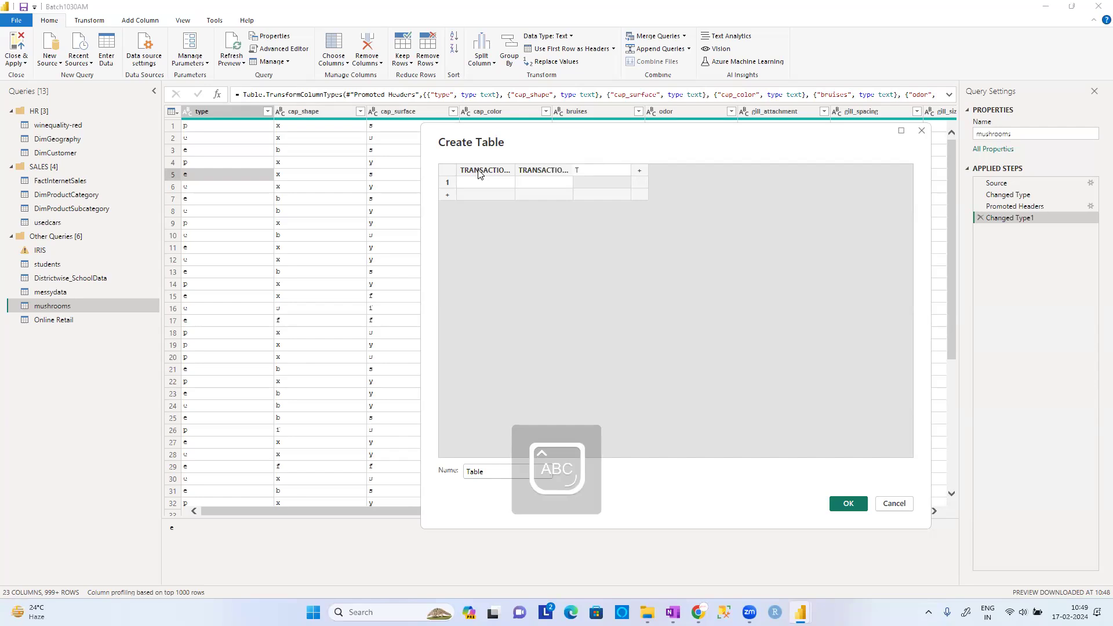
text(_AMT)
key(Tab)
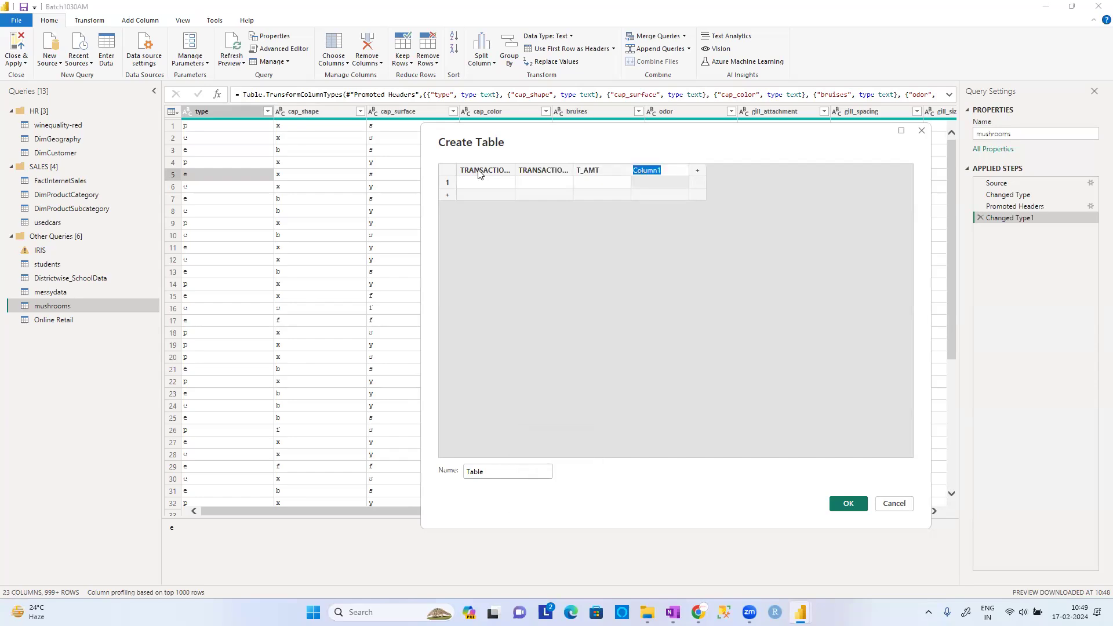
text(T_TYPE)
click(496, 182)
drag(514, 169, 562, 170)
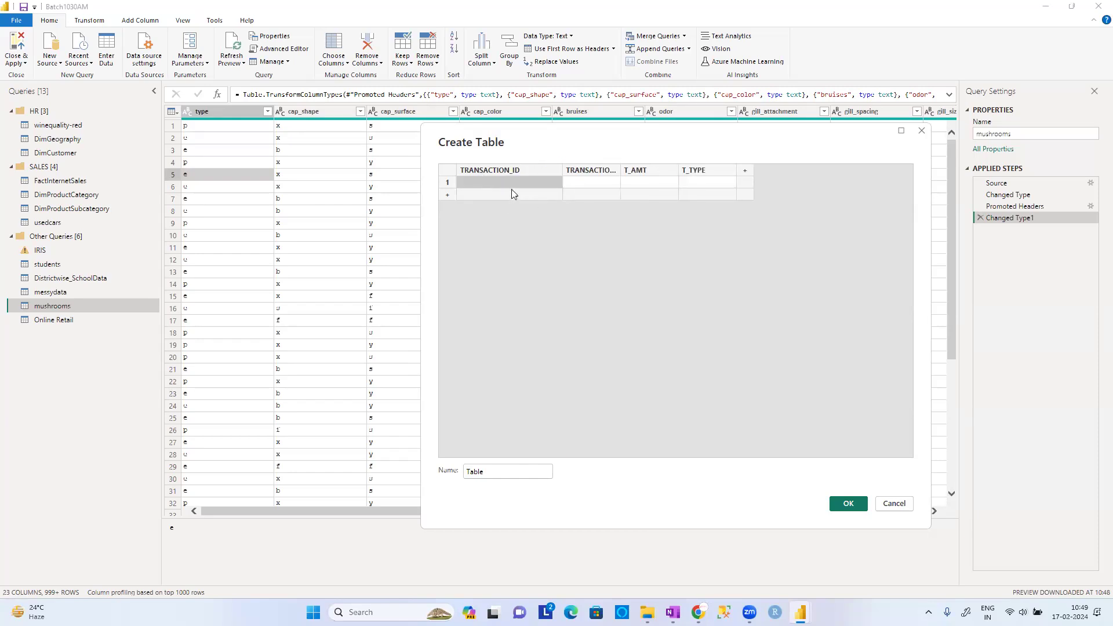
Fill the first row with 123, 17-02-2024, 5000 and CREDIT, widening the date column and deleting the surplus column after T_TYPE.
text(123)
click(590, 184)
drag(619, 169, 667, 168)
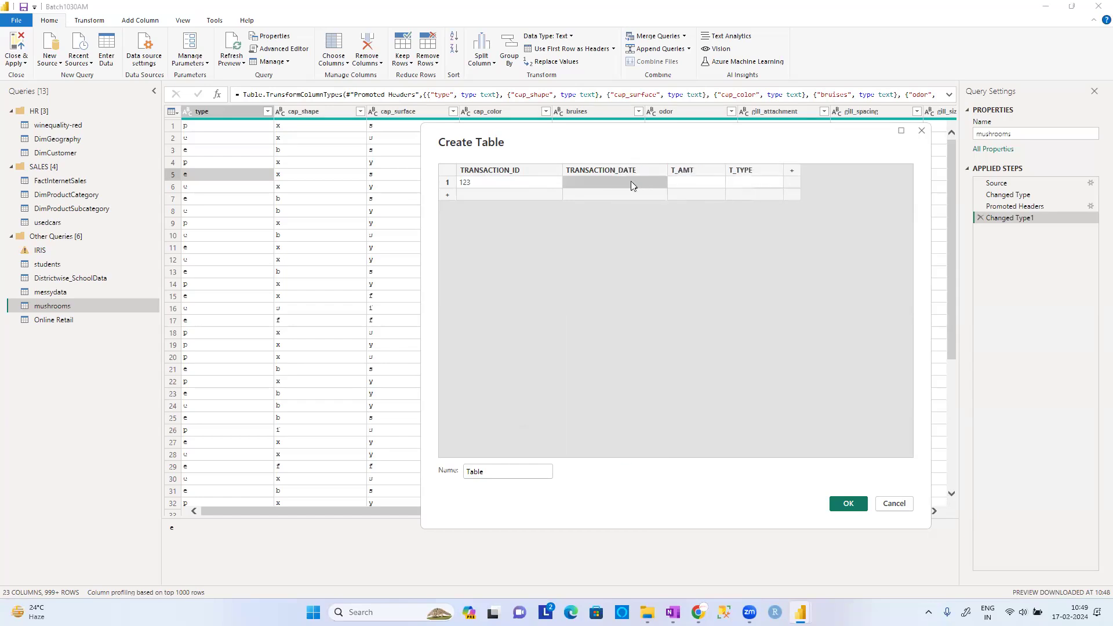
text(1)
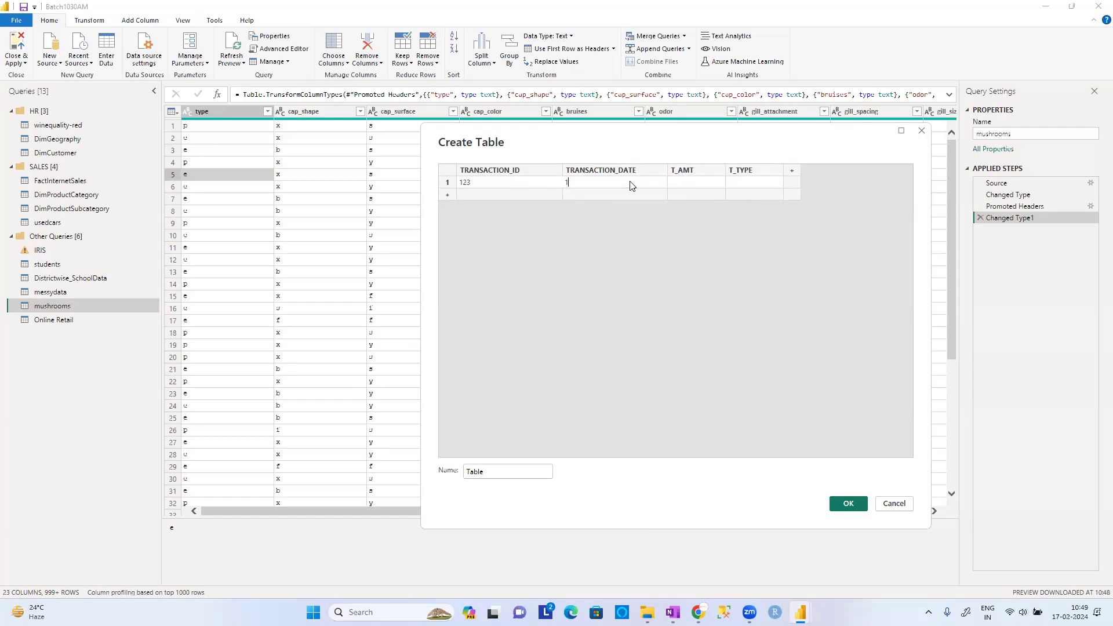
text(7-02-2024)
key(Tab)
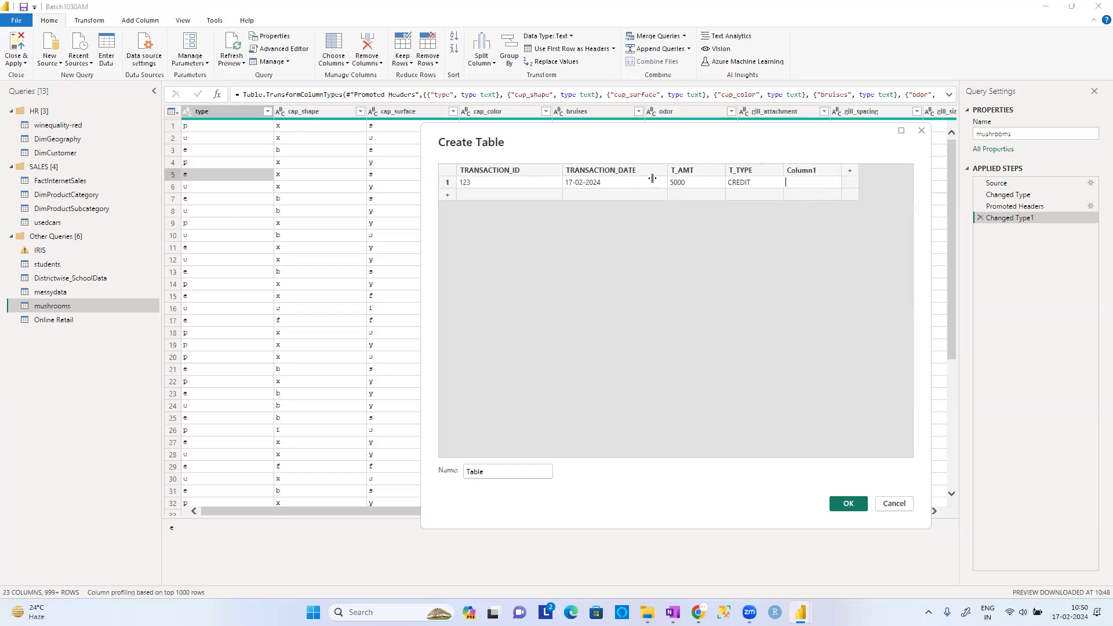
right_click(813, 173)
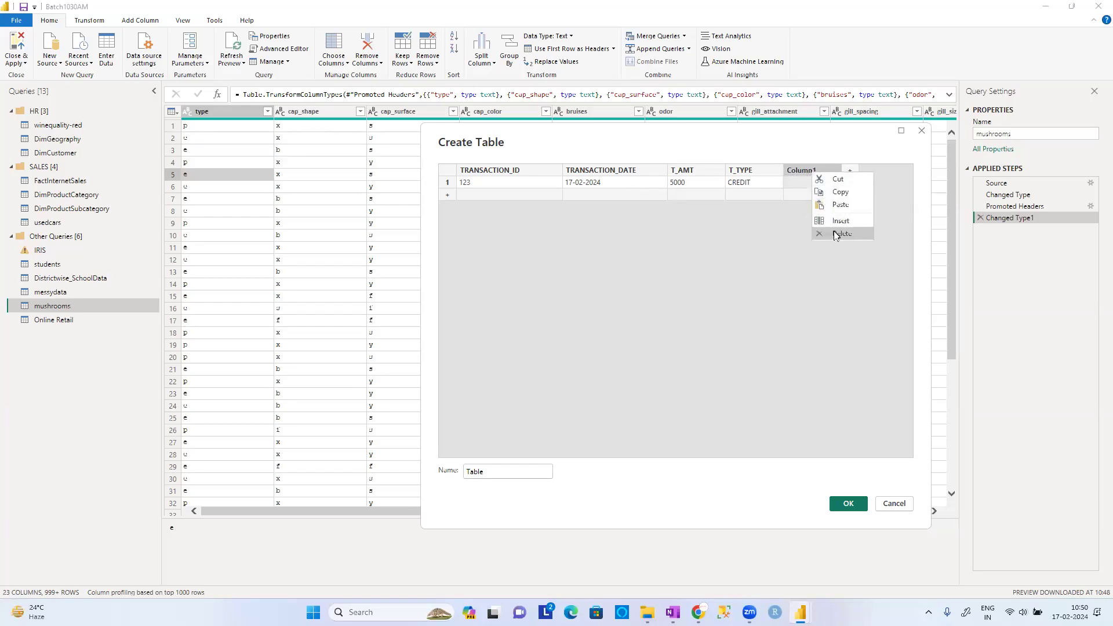
click(836, 234)
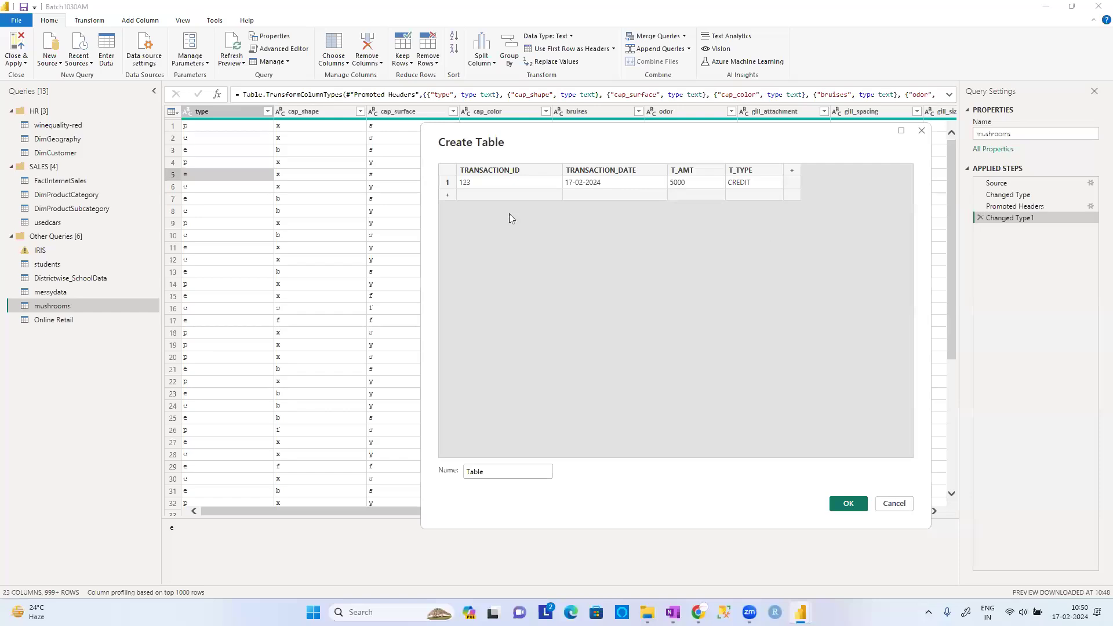
Add a second row with 478, 17-02-2024, 10000 and DEBIT.
click(448, 199)
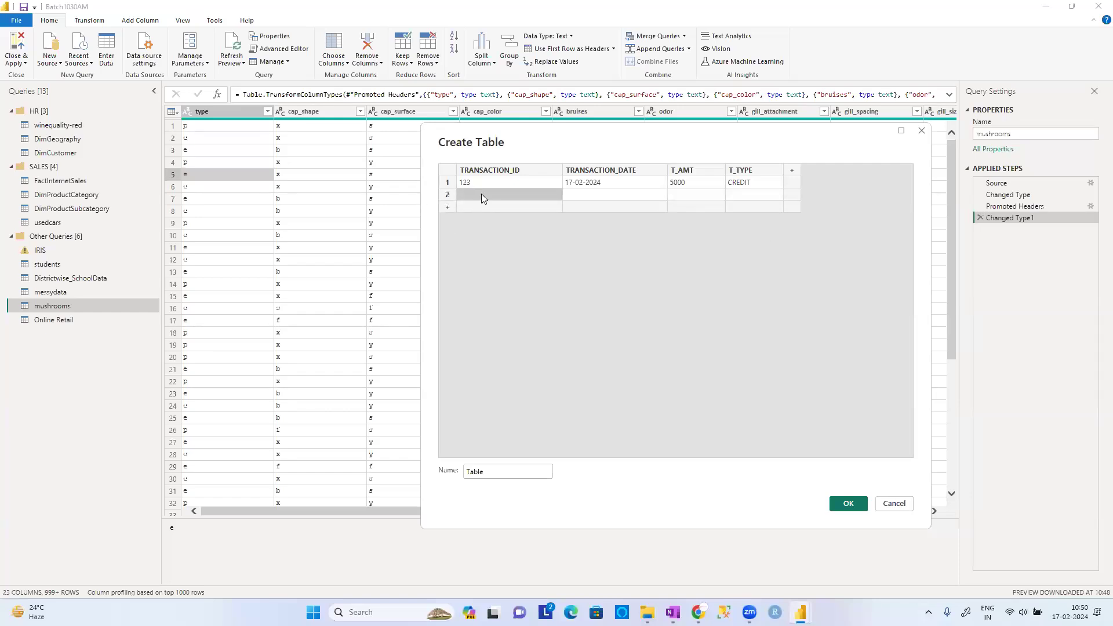
text(478)
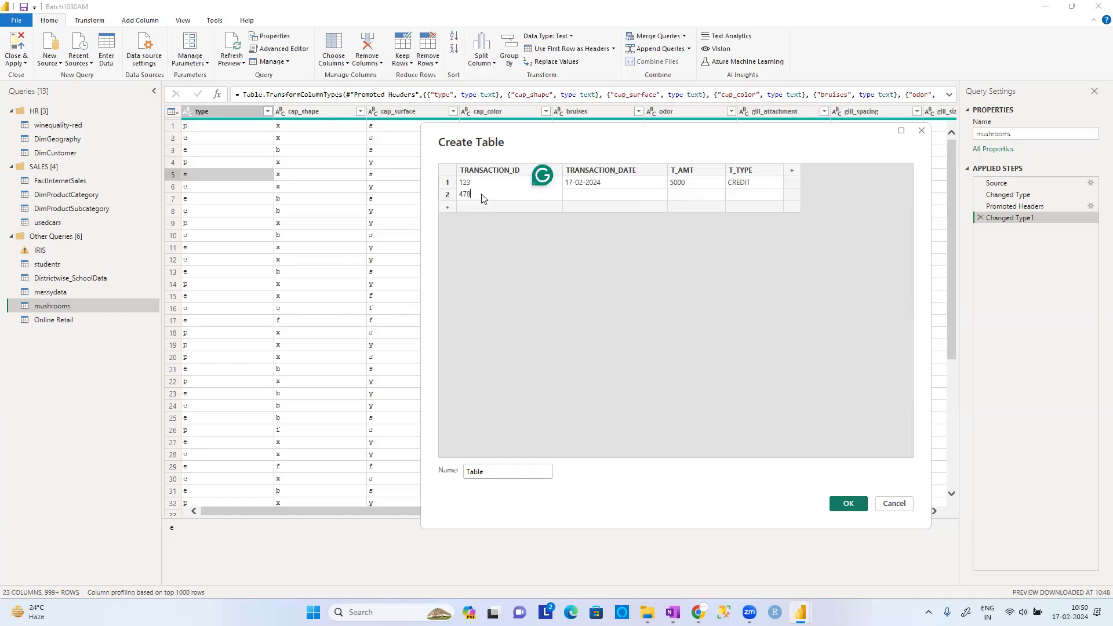
key(Tab)
text(17-)
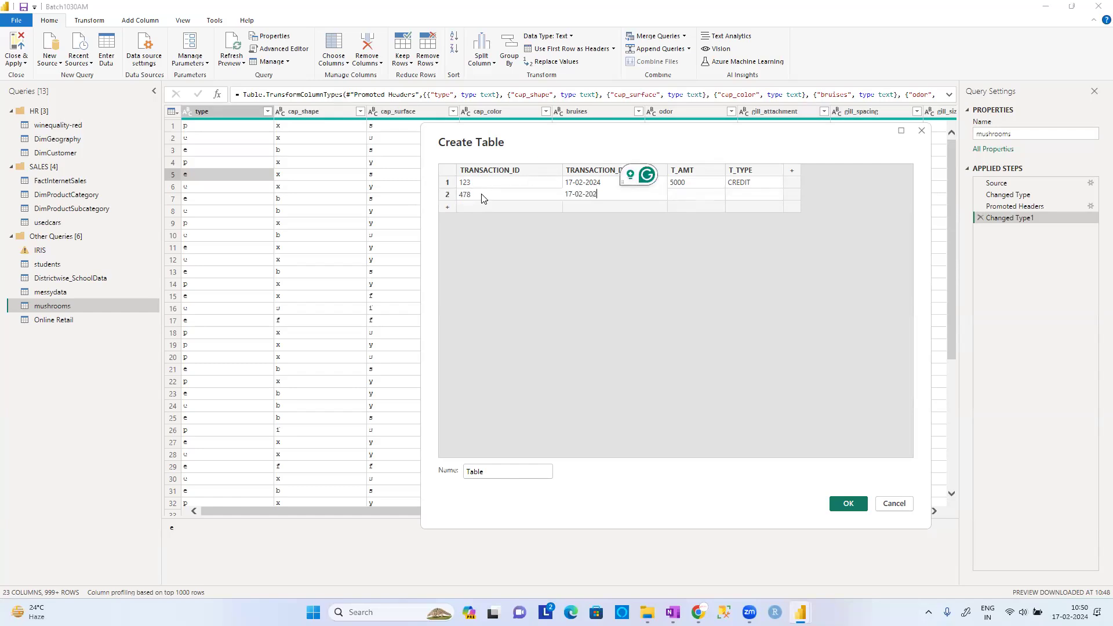
text(02-2024)
key(Tab)
text(10000)
key(Tab)
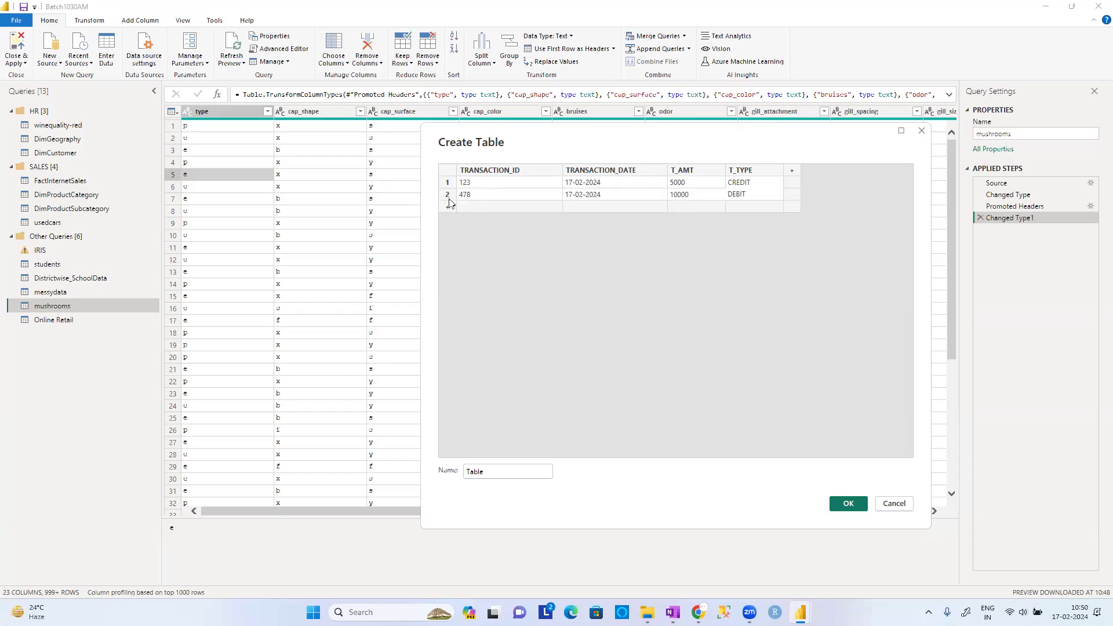
Add a third row with 433, 16-02-2024, 3000 and CREDIT.
click(469, 206)
text(433)
click(600, 209)
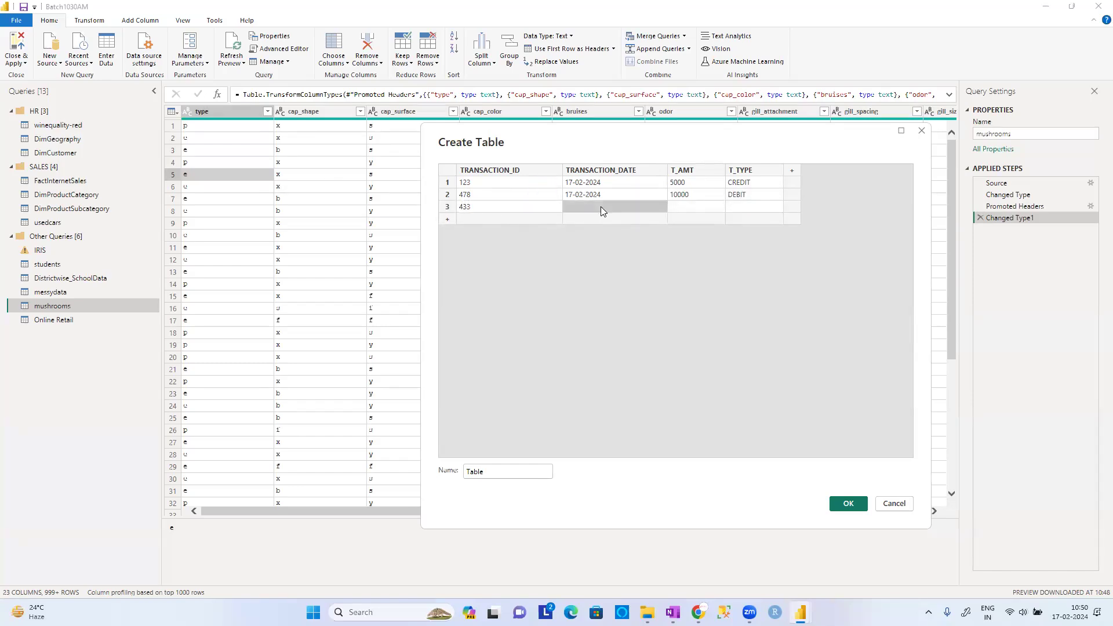
text(17)
text(11)
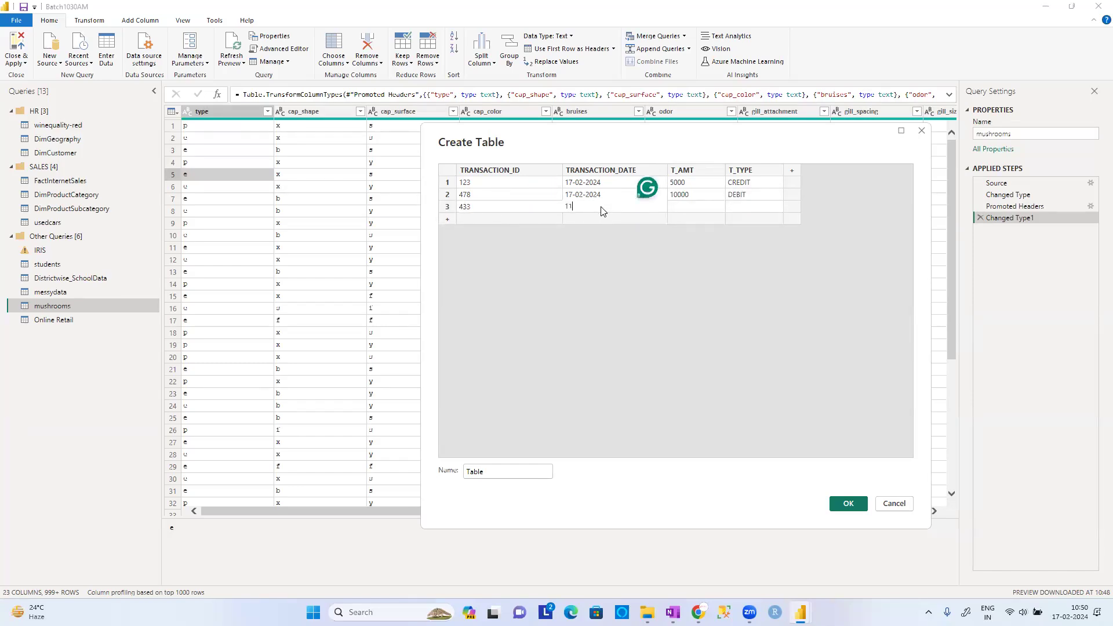
text(-02-20)
key(BackSpace)
key(BackSpace)
text(6-02-2024)
key(Tab)
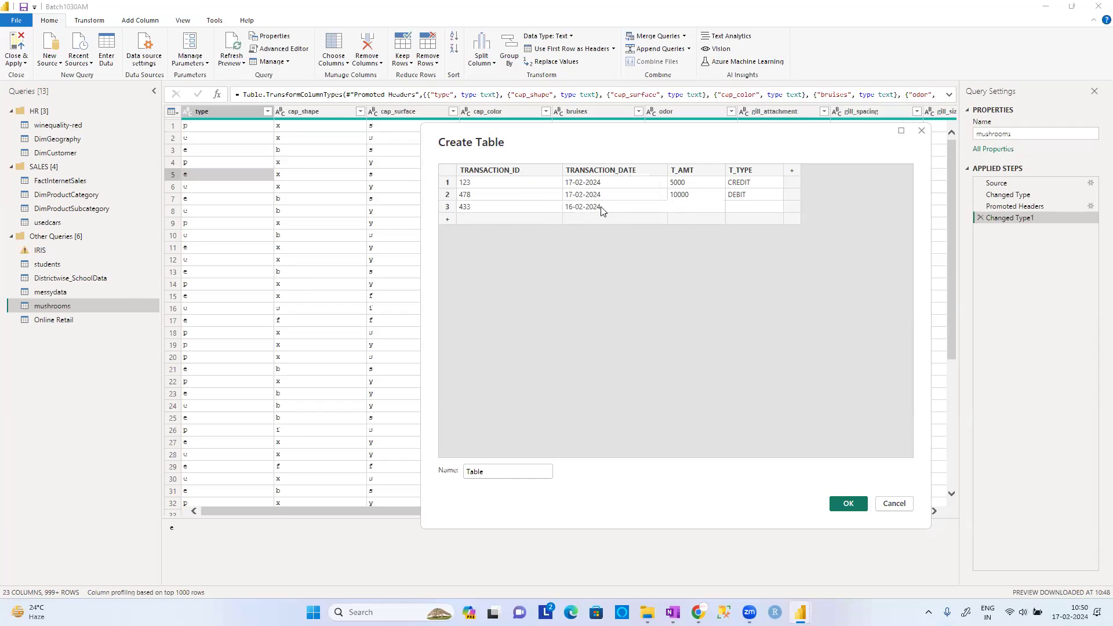
key(Tab)
Name the table BANK_TRANSACTIONS and create it as a query.
double_click(527, 470)
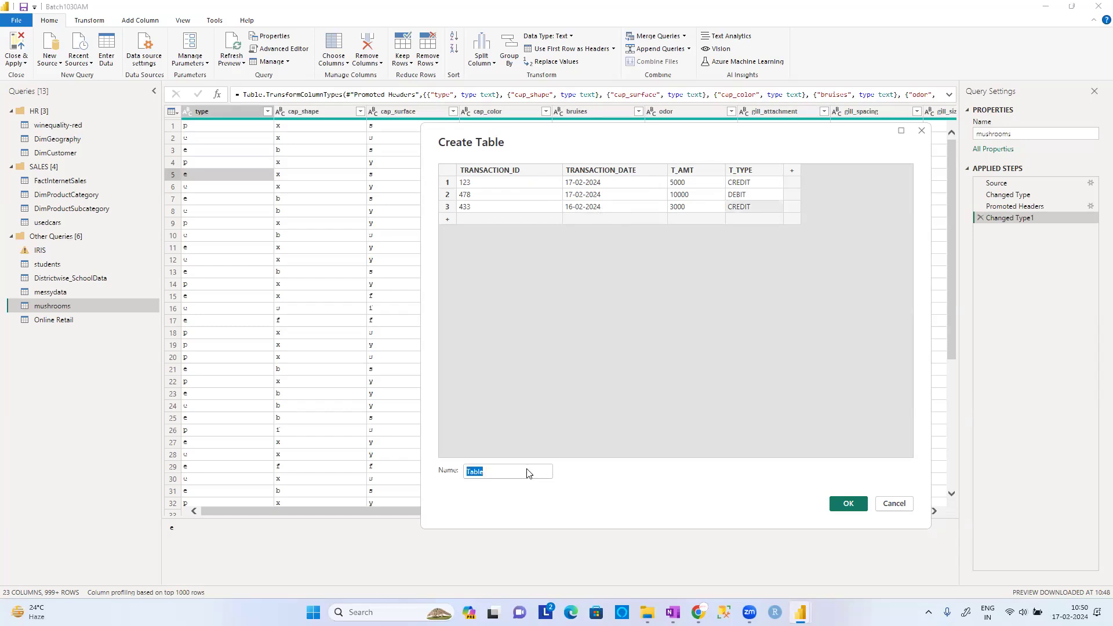
text(TRANSACTIONS)
click(849, 503)
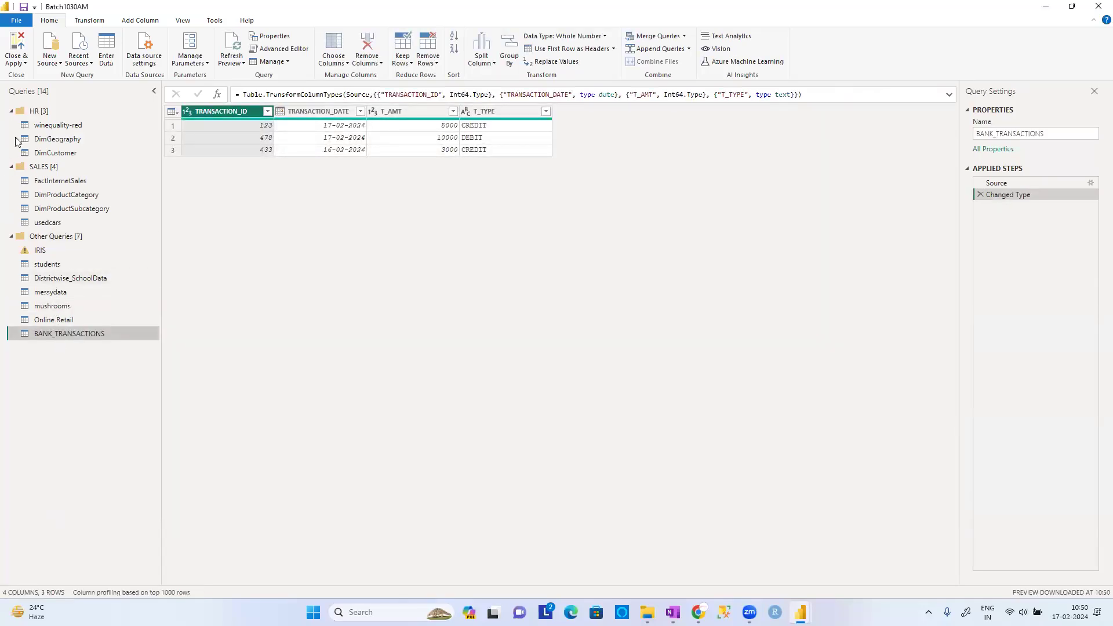
Collapse the HR, SALES and Other Queries groups and expand all three again.
double_click(11, 113)
click(10, 125)
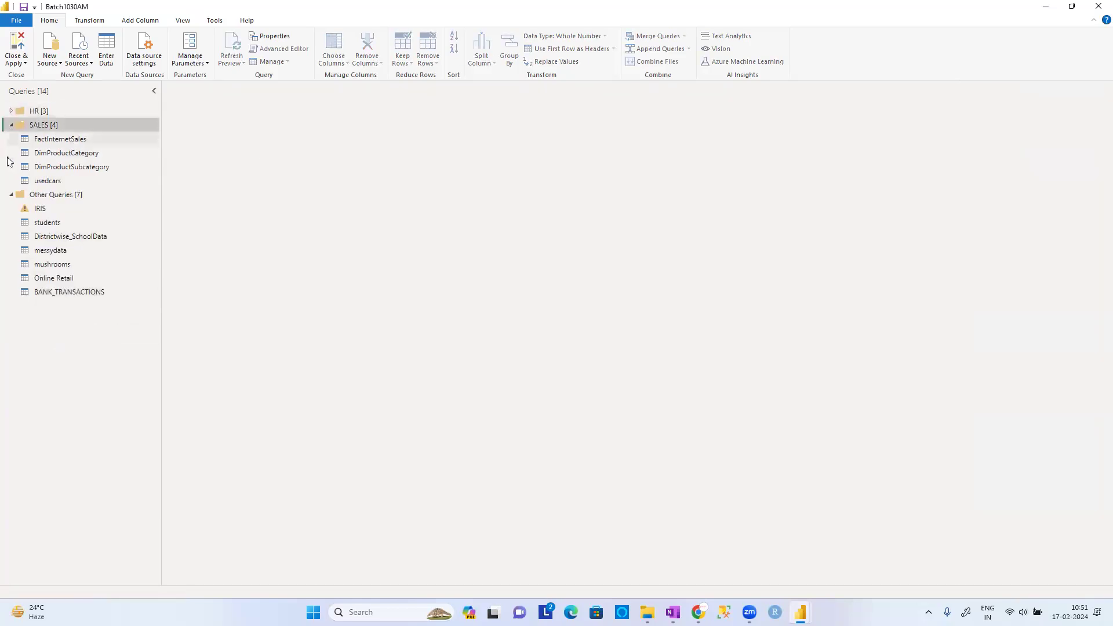
click(10, 124)
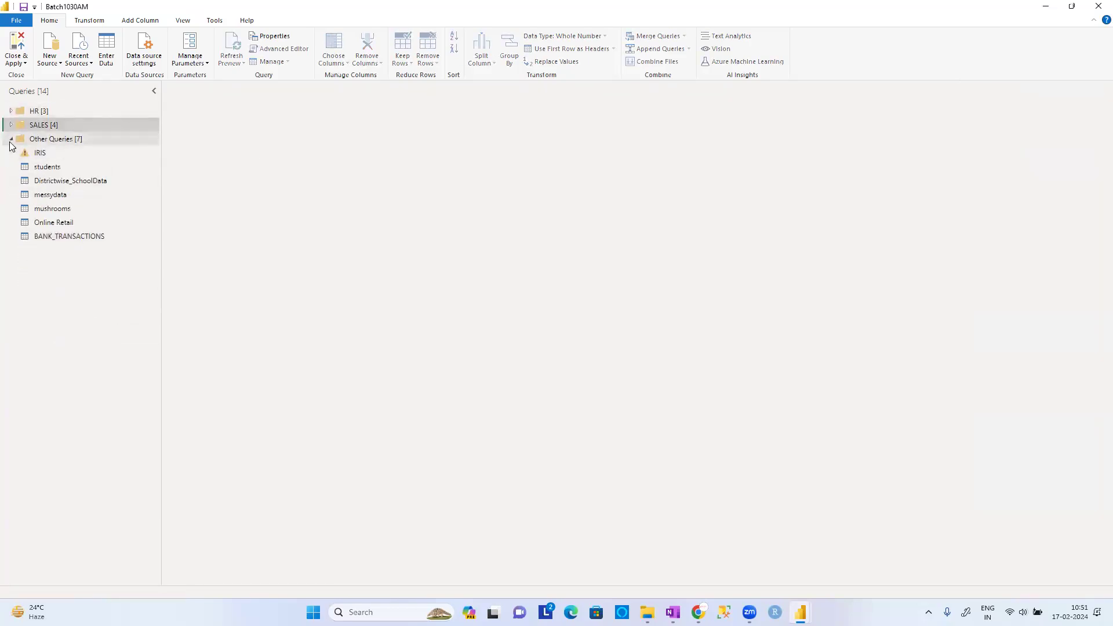
click(11, 139)
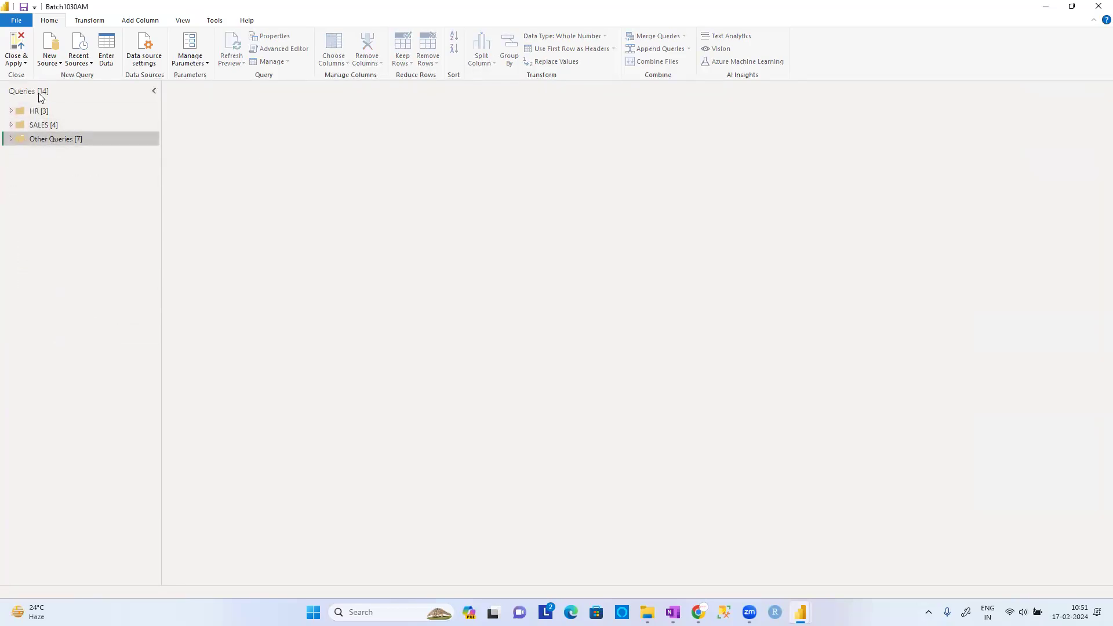
click(10, 112)
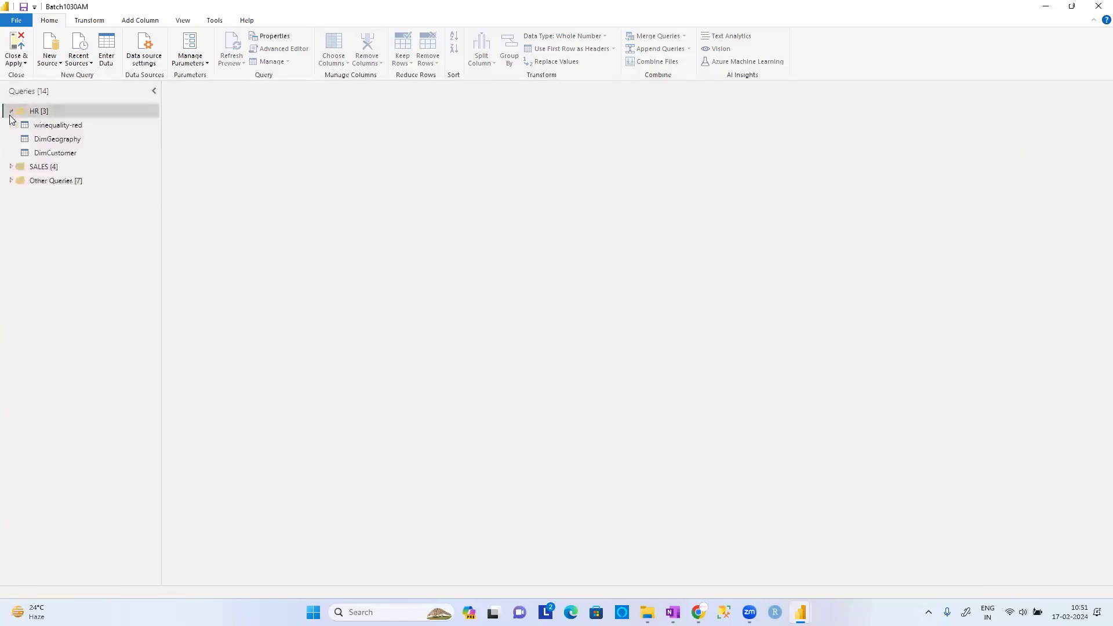
click(10, 167)
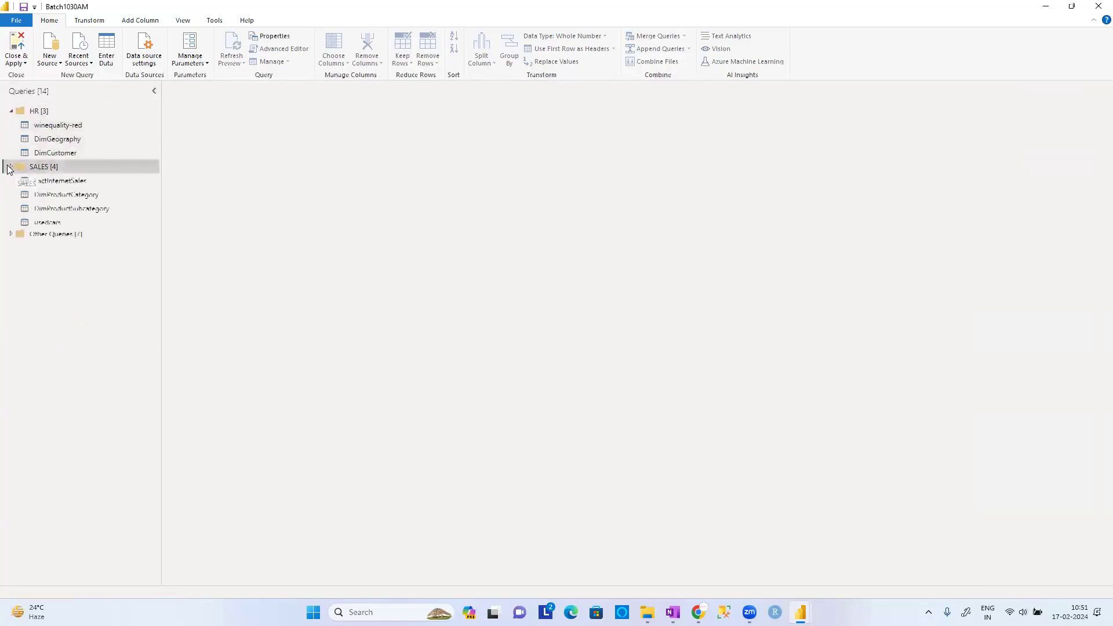
click(11, 237)
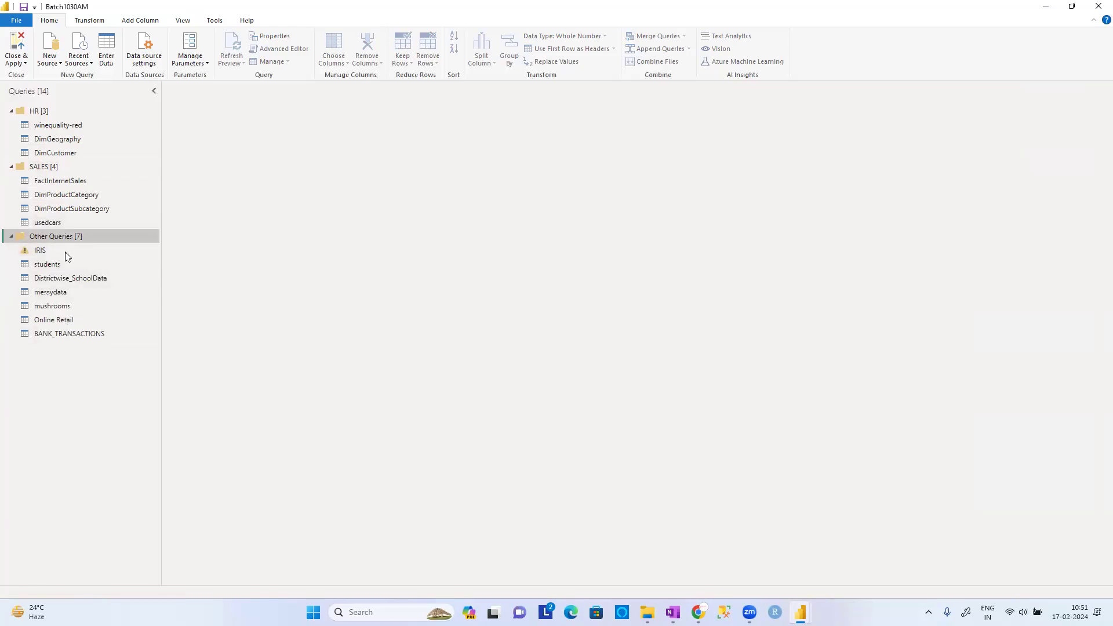
Remove the Changed Type and Promoted Headers steps from the IRIS query.
click(40, 252)
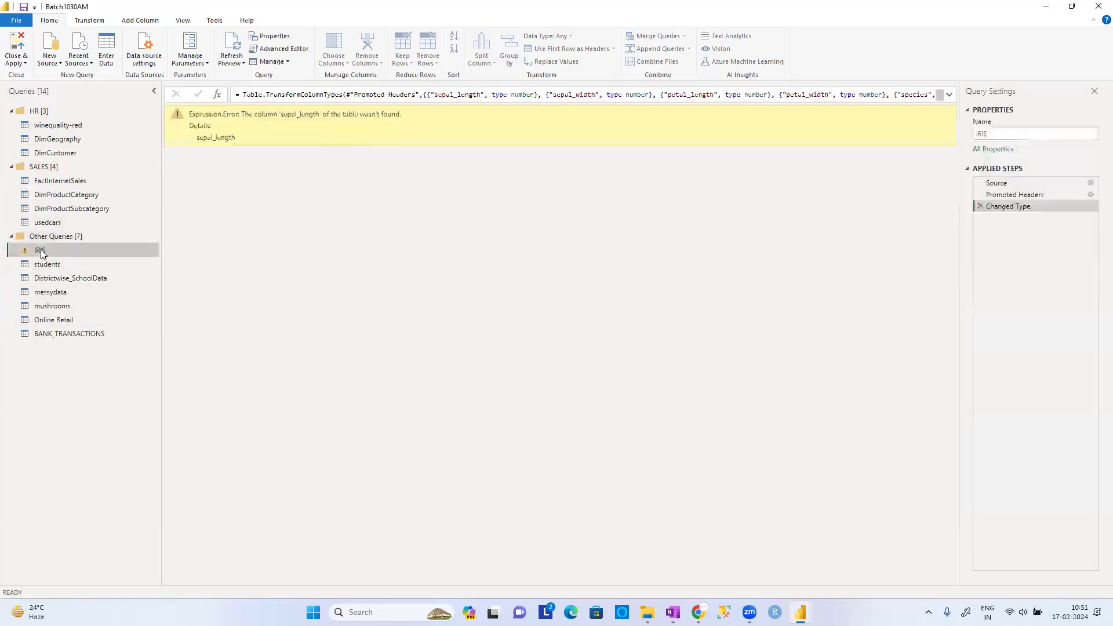
click(980, 206)
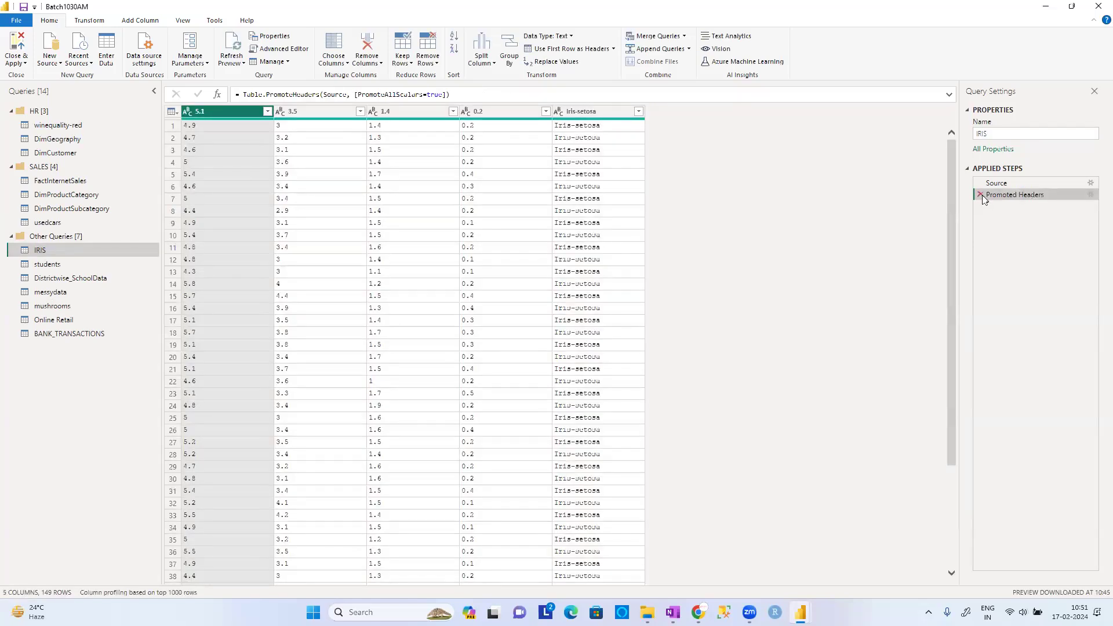
click(980, 195)
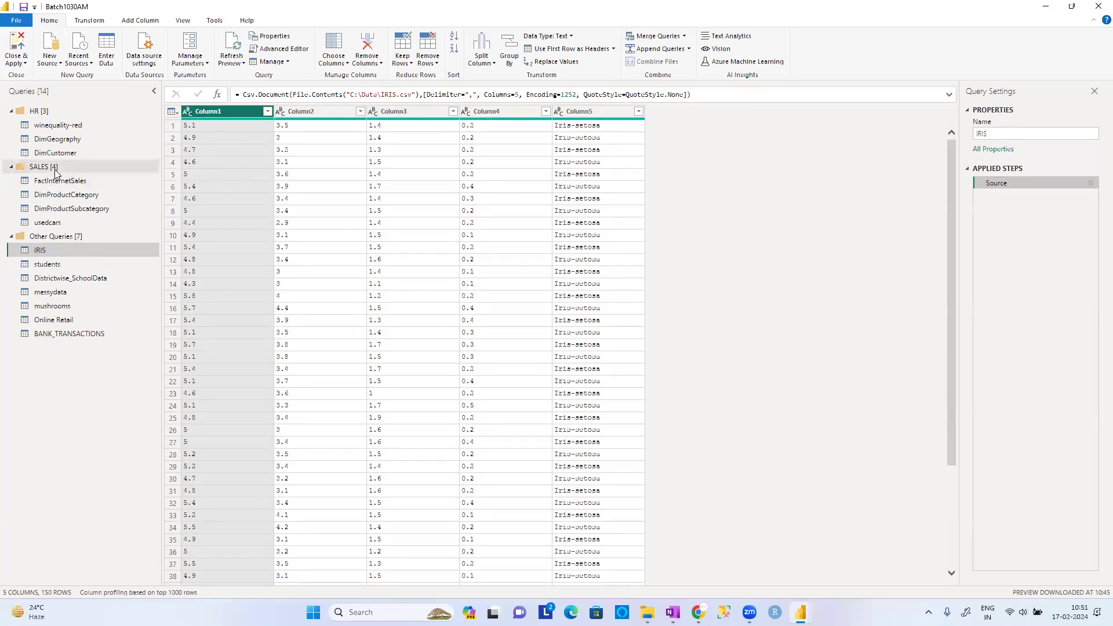
Apply the pending query changes while keeping the Power Query Editor open.
click(21, 65)
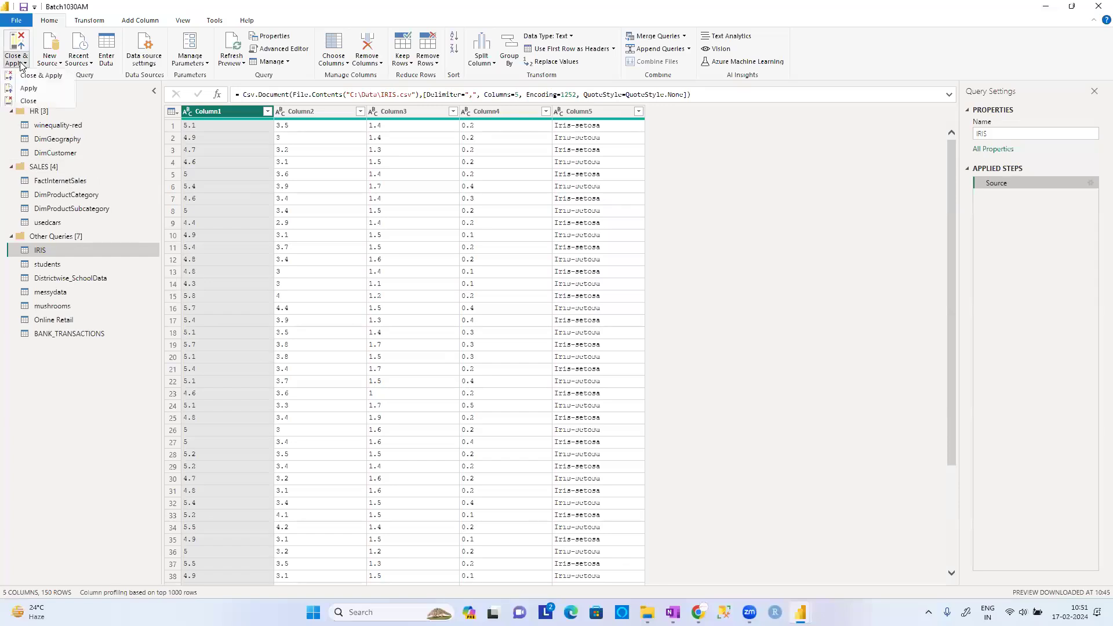
click(28, 89)
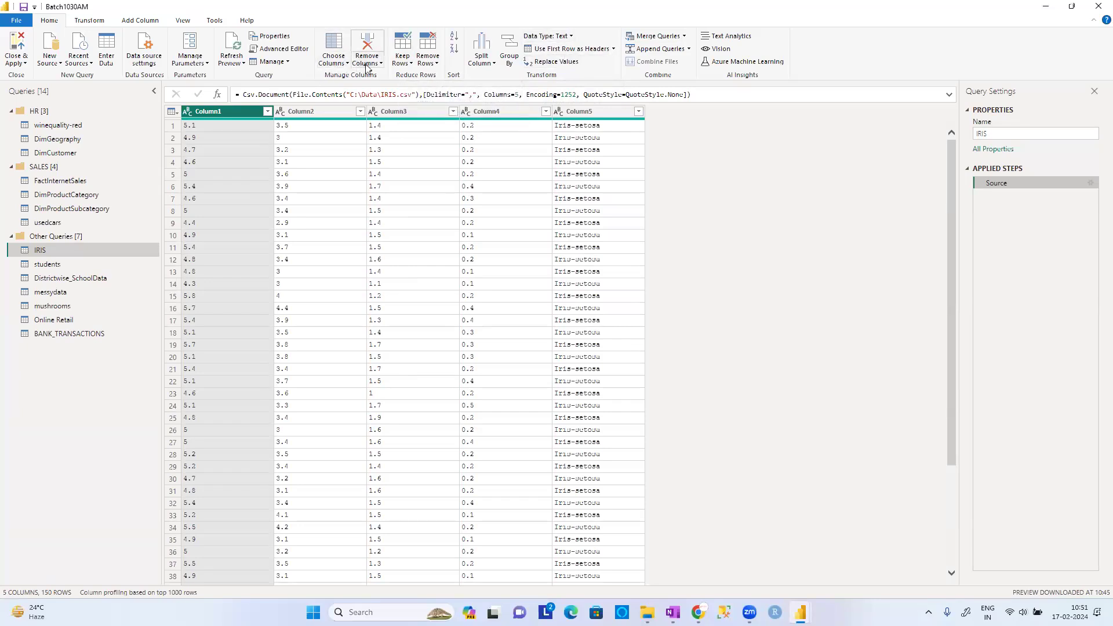
Keep only the type, cap_surface, cap_color, population and habitat columns in the mushrooms query.
click(58, 225)
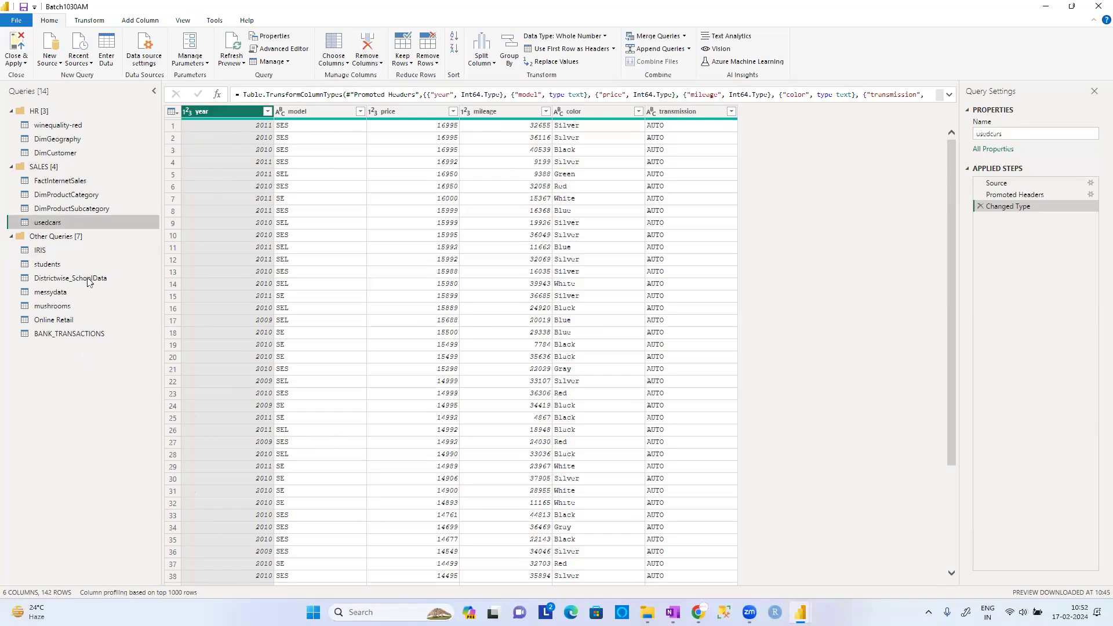
click(55, 308)
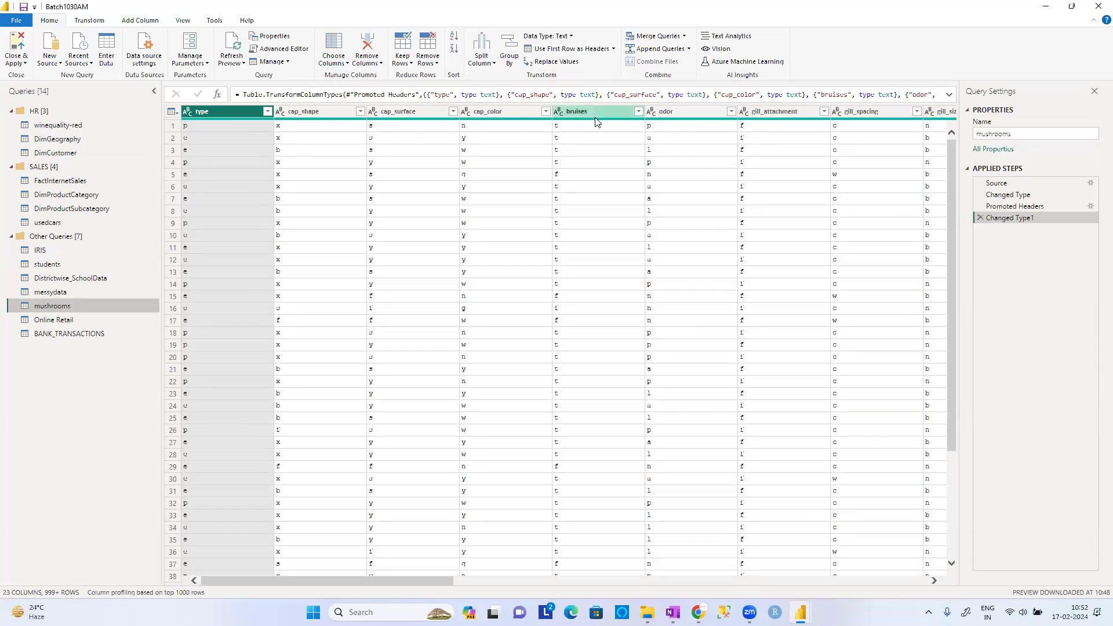
click(335, 60)
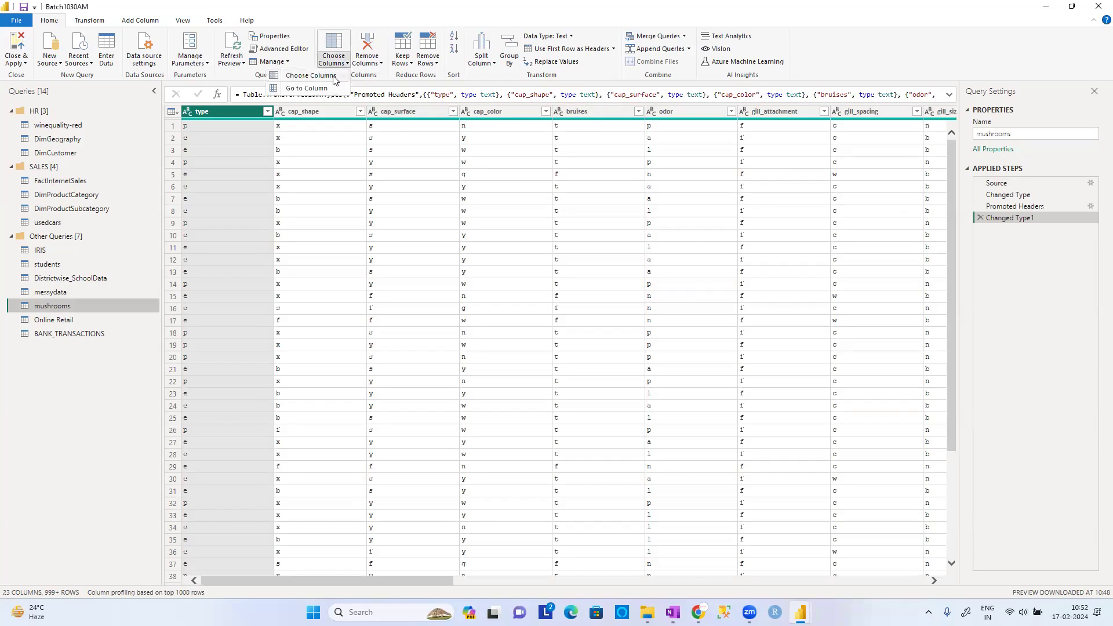
click(311, 75)
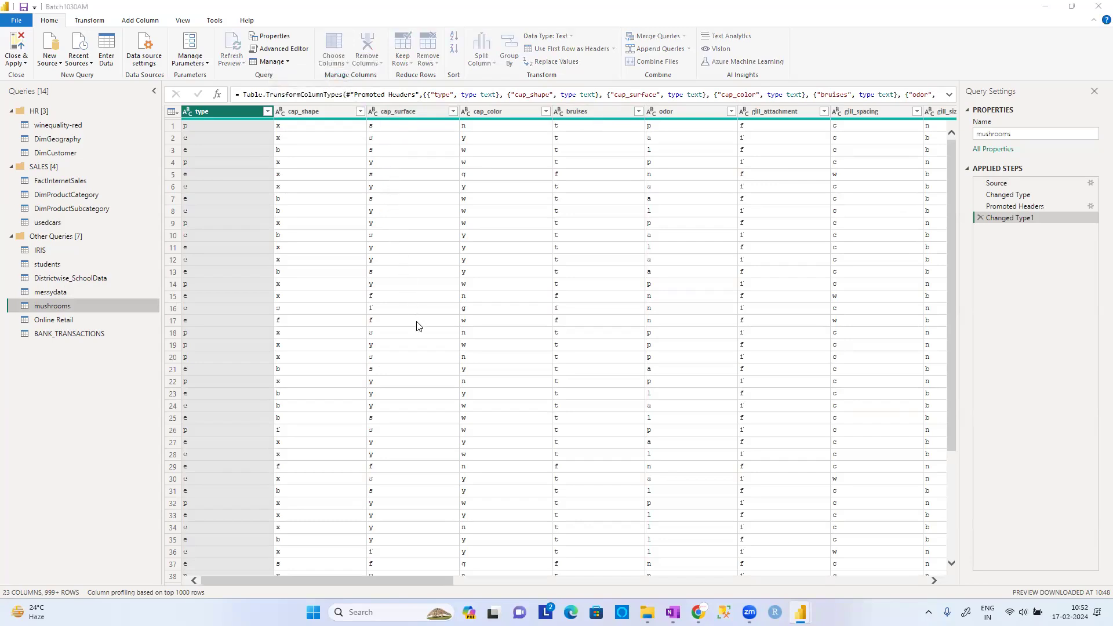
click(482, 199)
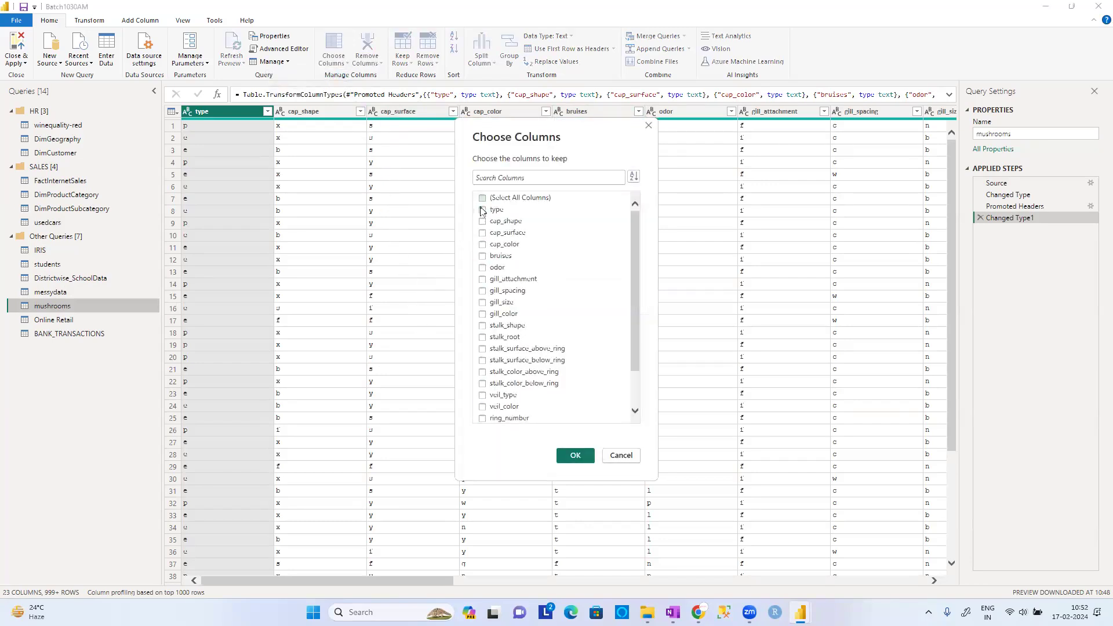
click(482, 210)
click(483, 233)
click(483, 244)
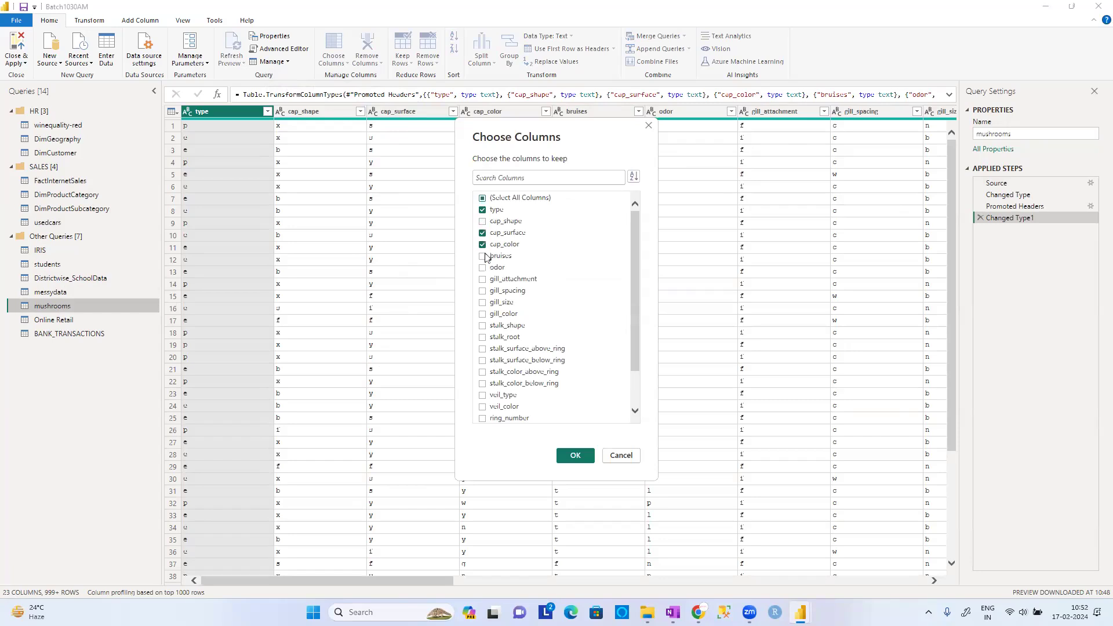
scroll(487, 416, down, 2)
click(483, 418)
click(482, 407)
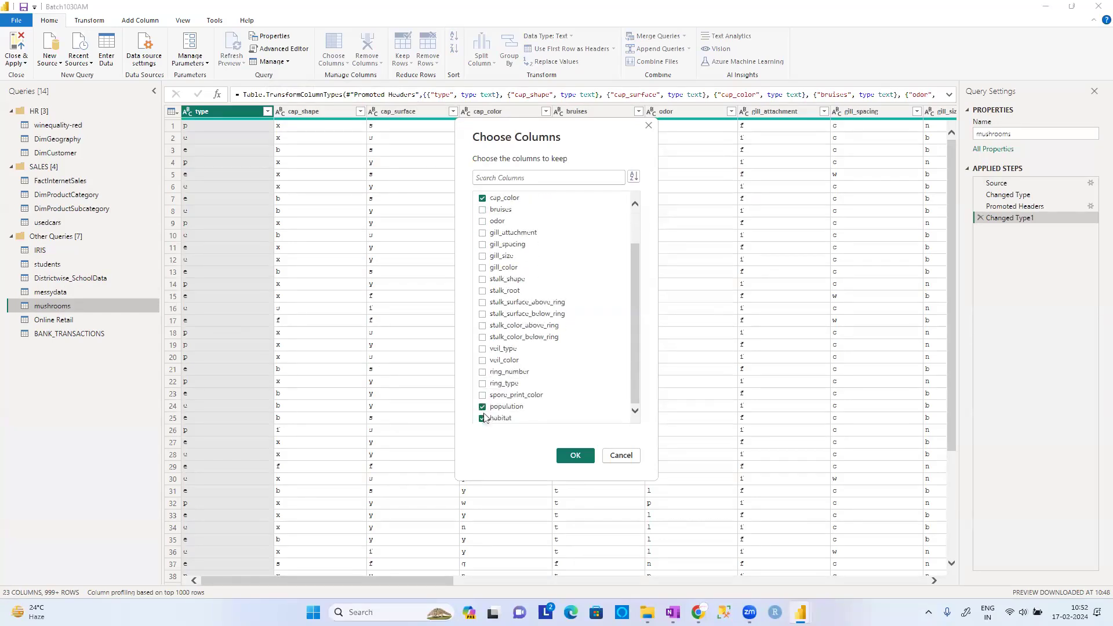
click(574, 456)
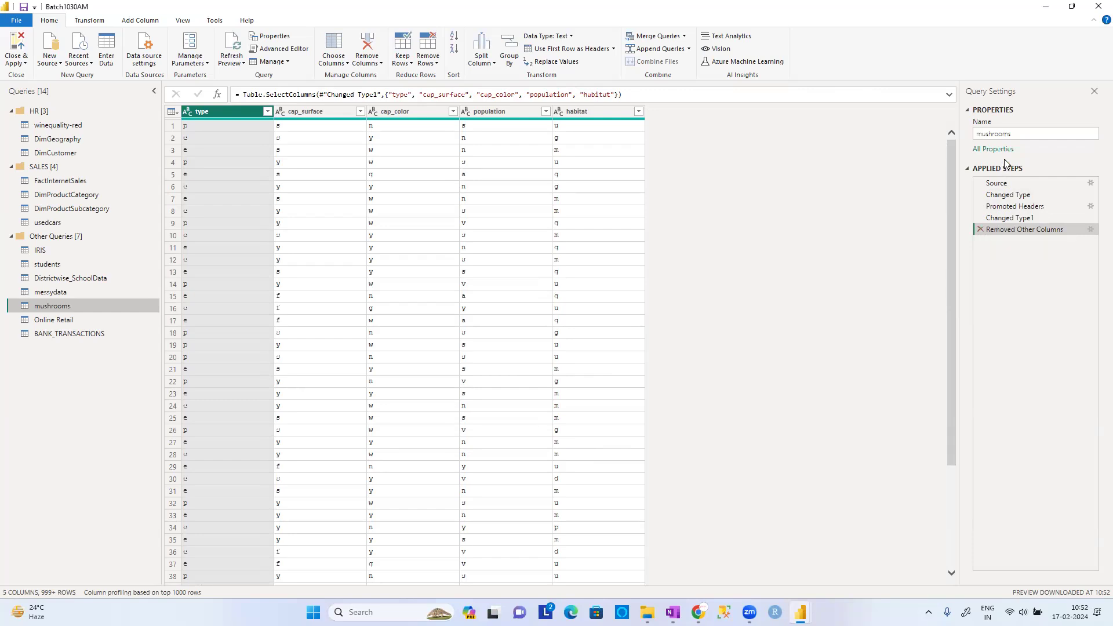
Delete the Removed Other Columns step from the mushrooms query.
click(979, 228)
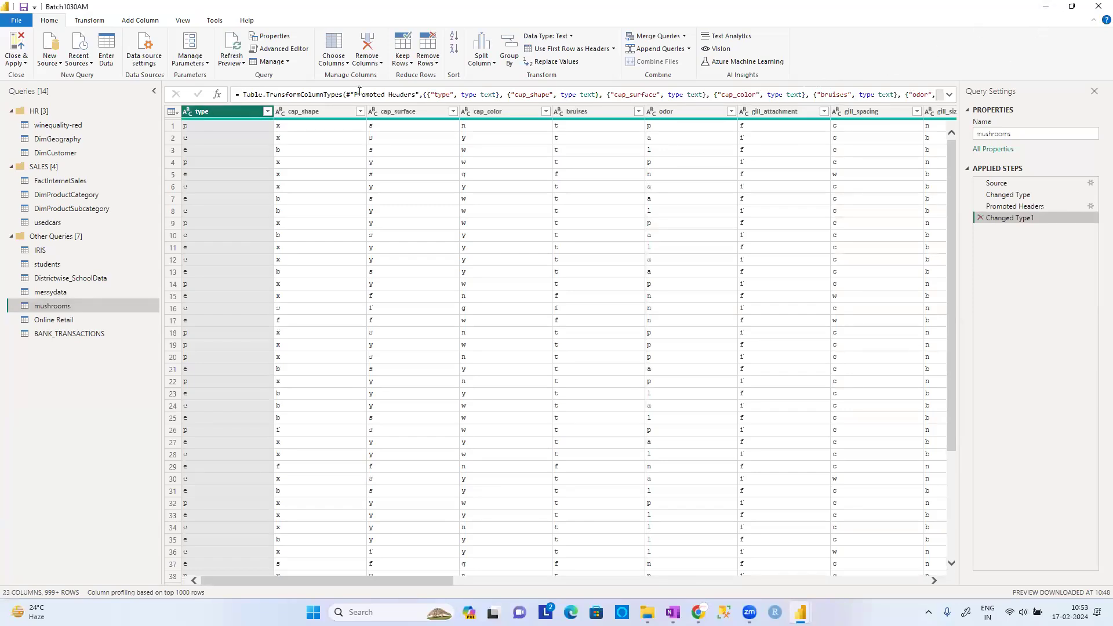
Look through the mushrooms columns between bruises and gill_spacing one at a time.
click(409, 65)
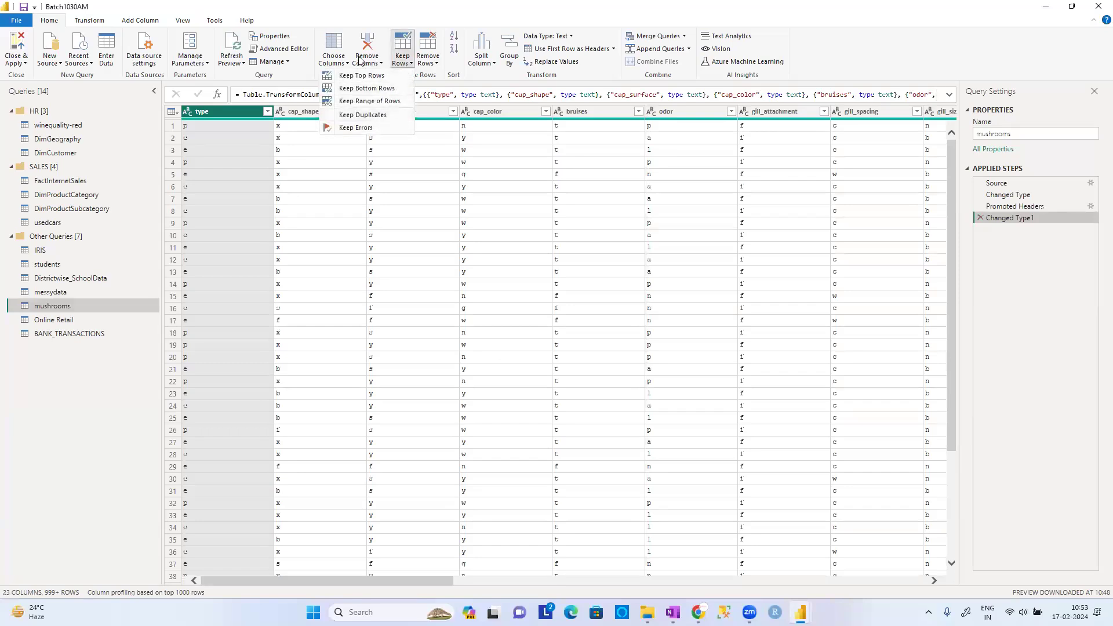
click(341, 64)
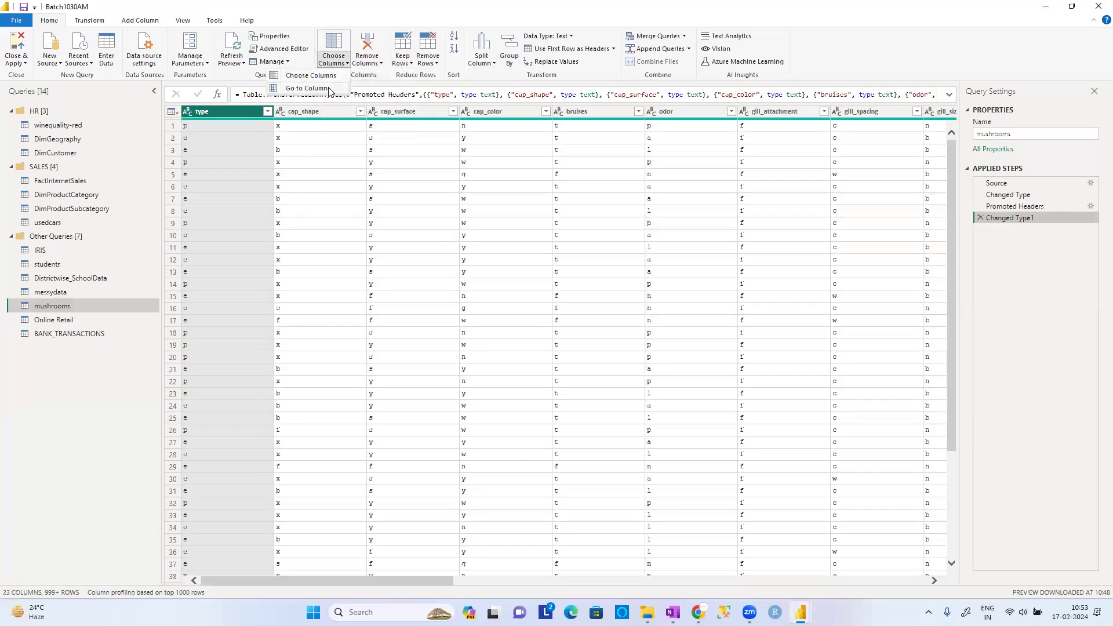
click(680, 116)
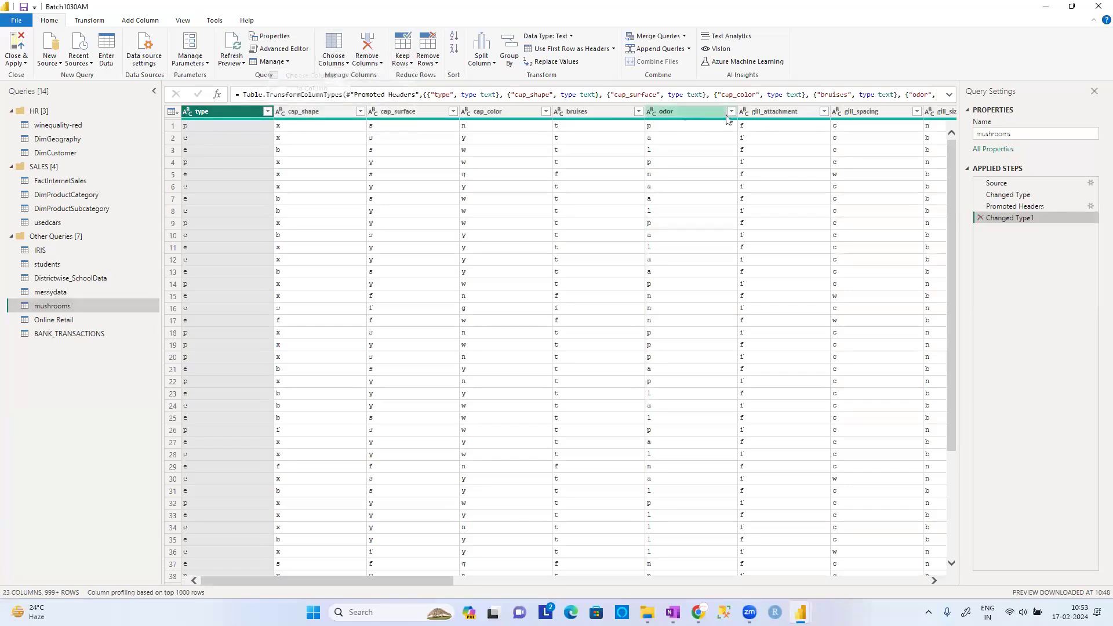
click(780, 113)
click(875, 113)
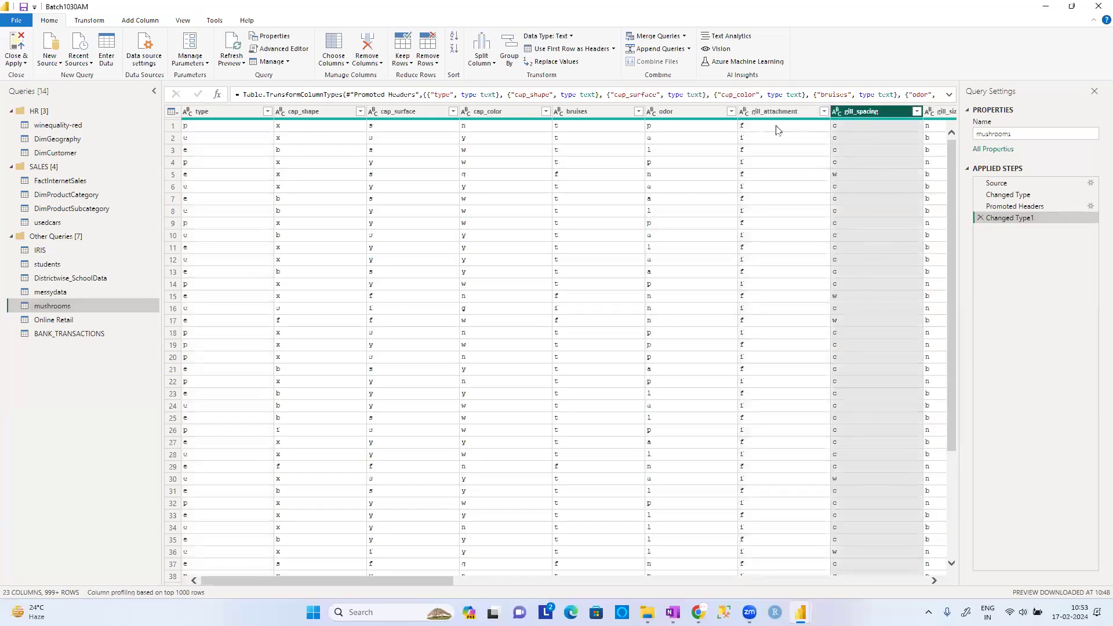
click(687, 113)
click(592, 119)
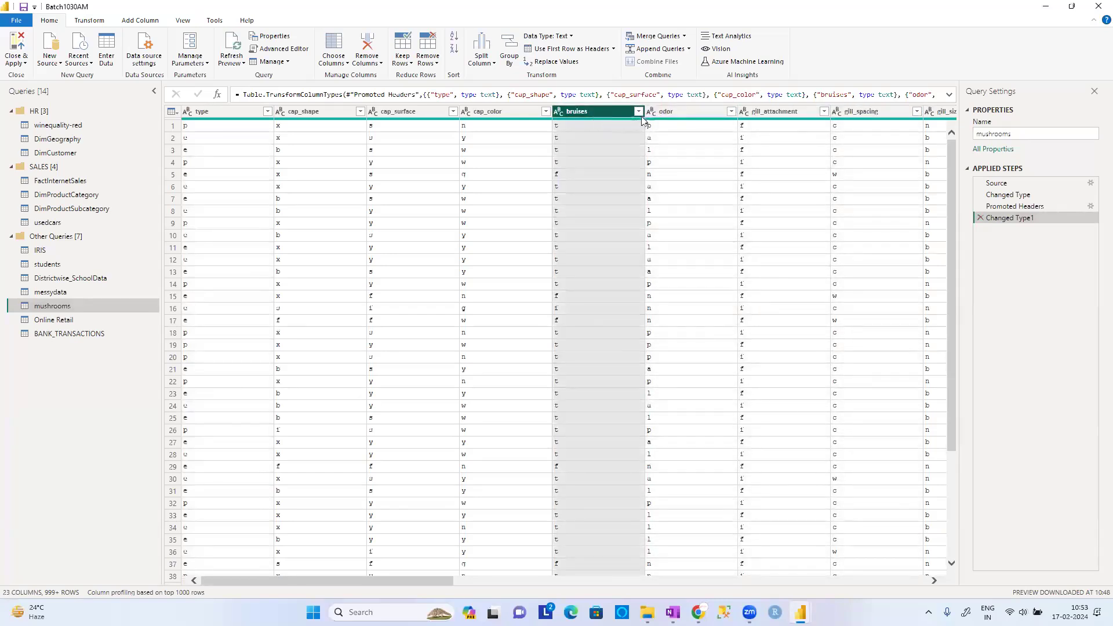
click(675, 115)
click(764, 115)
click(868, 116)
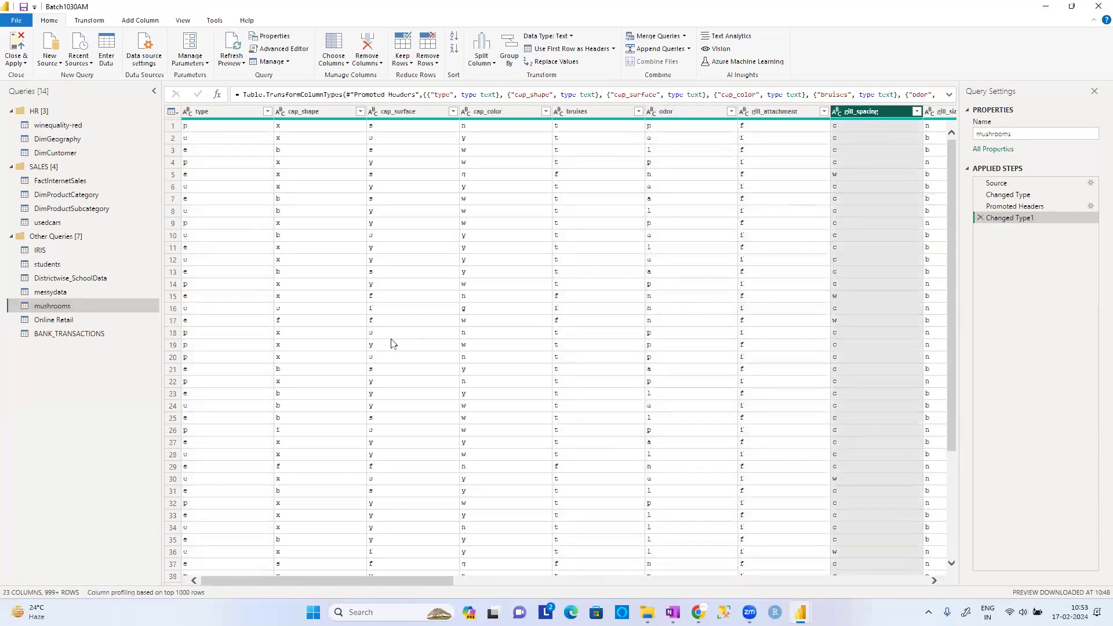
drag(400, 578, 337, 586)
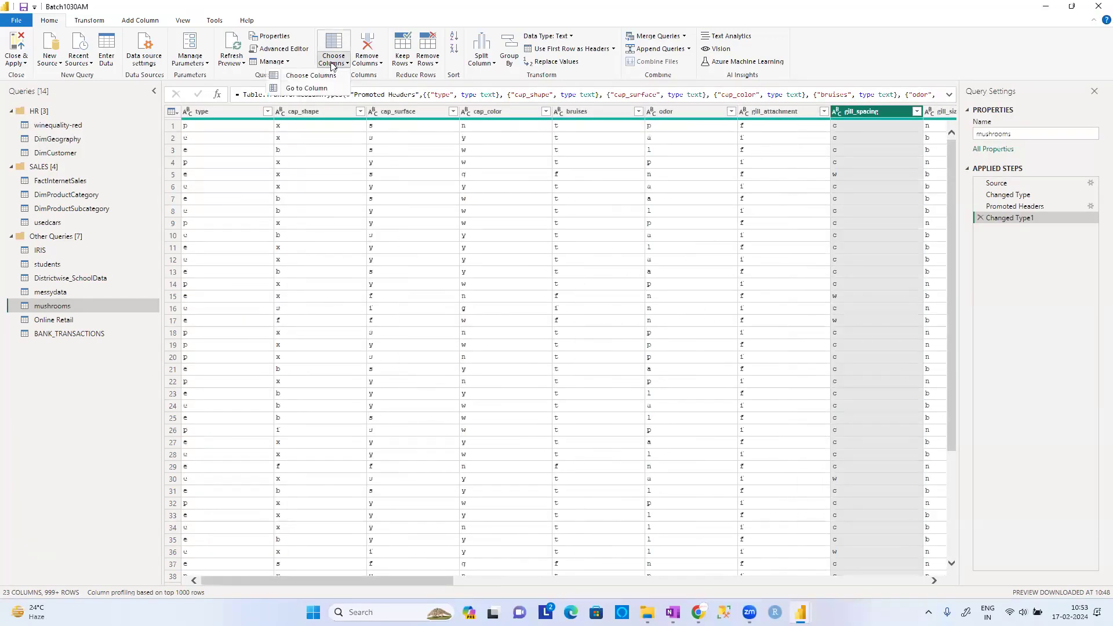
Jump directly to the veil_color column of the mushrooms query with Go to Column.
click(328, 119)
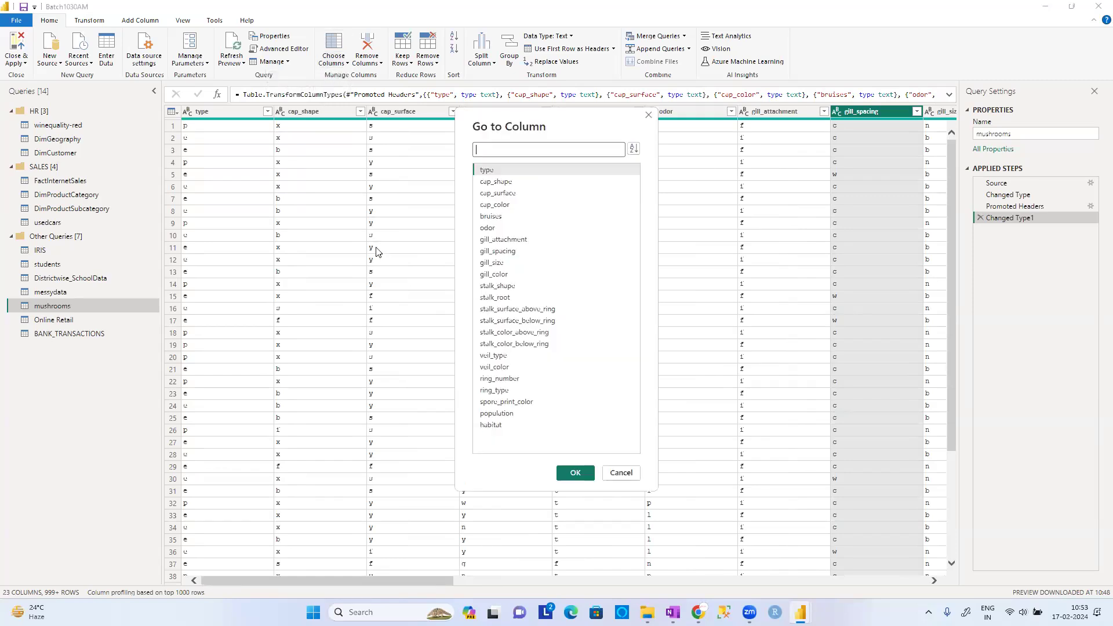
click(484, 344)
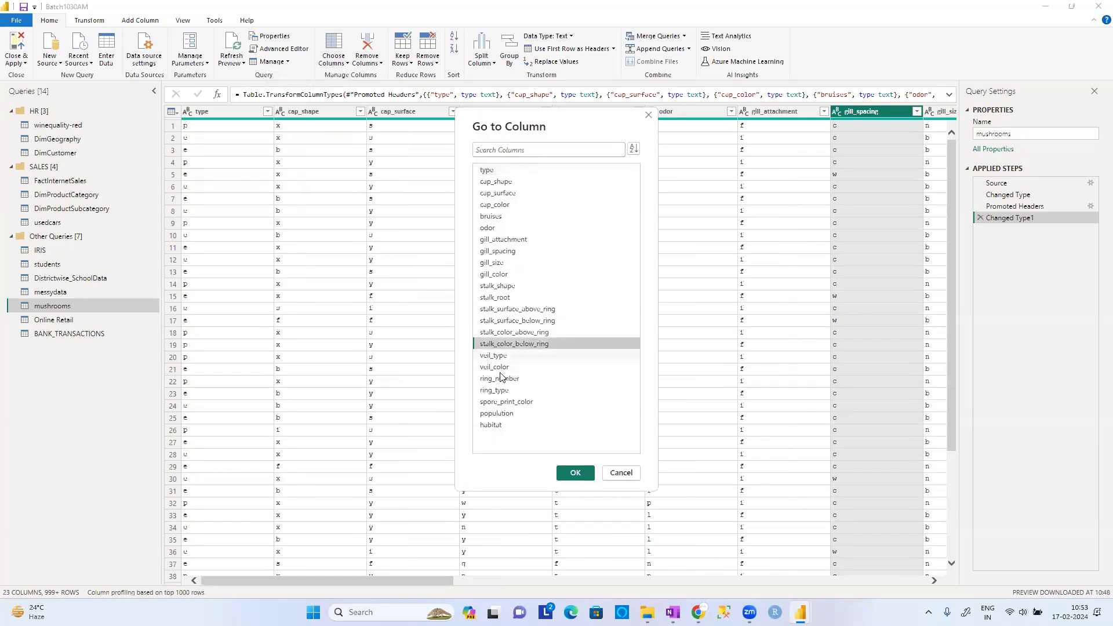
click(502, 367)
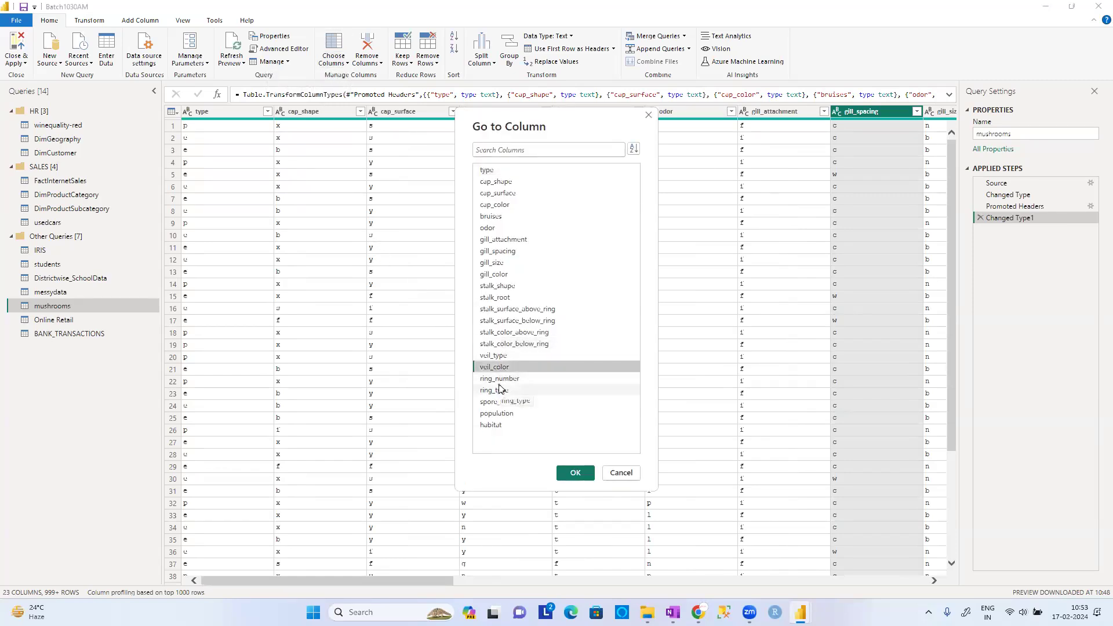
click(575, 472)
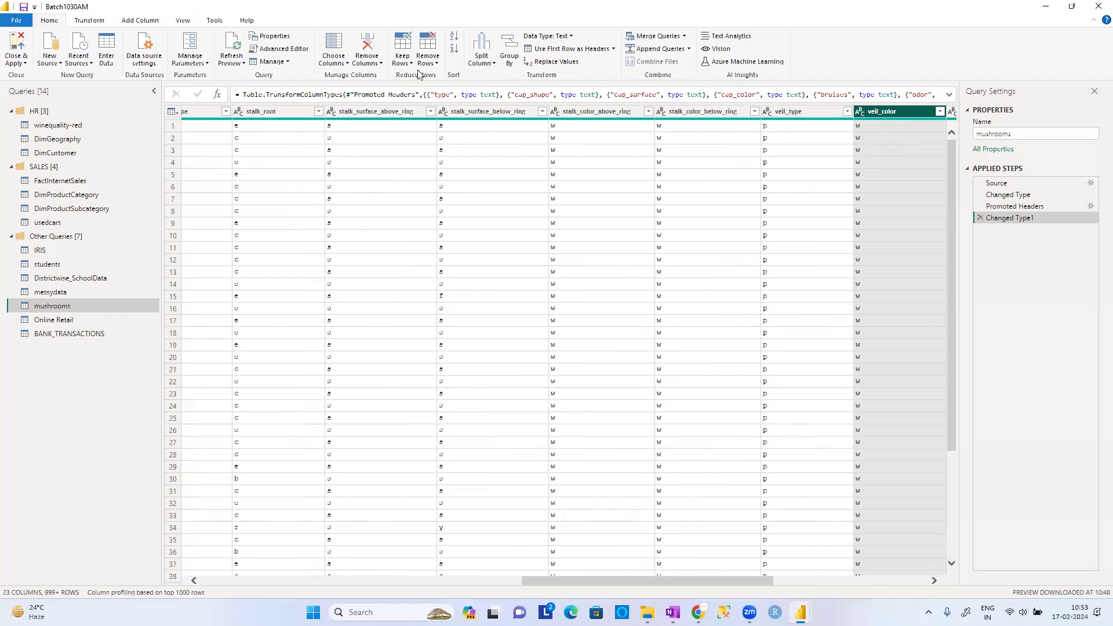
Return to the type column of the mushrooms query with Go to Column.
click(334, 61)
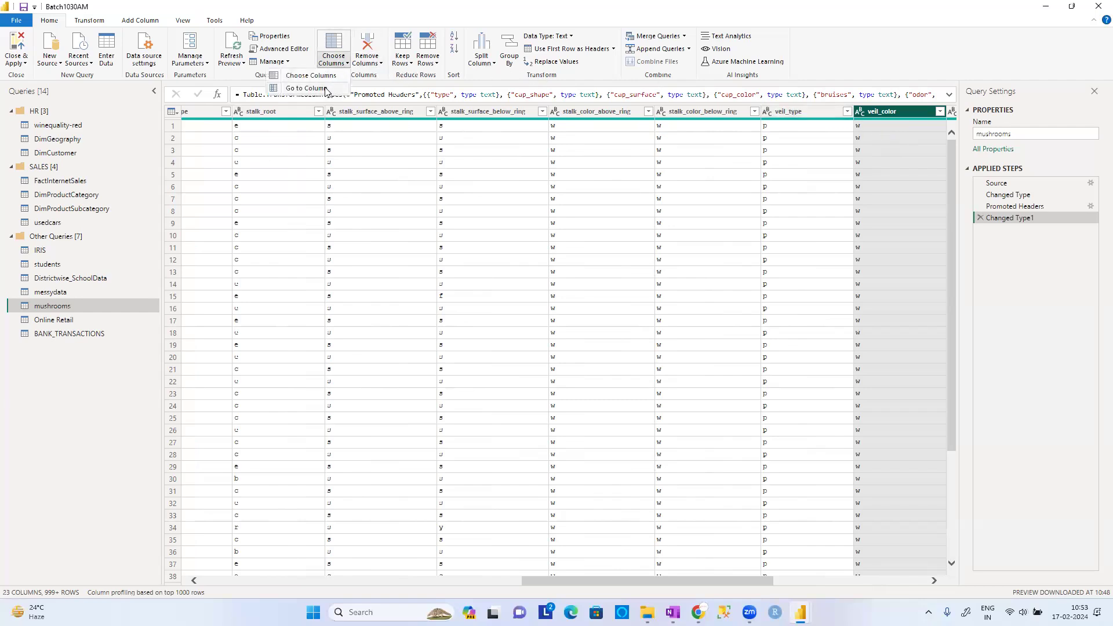
click(306, 87)
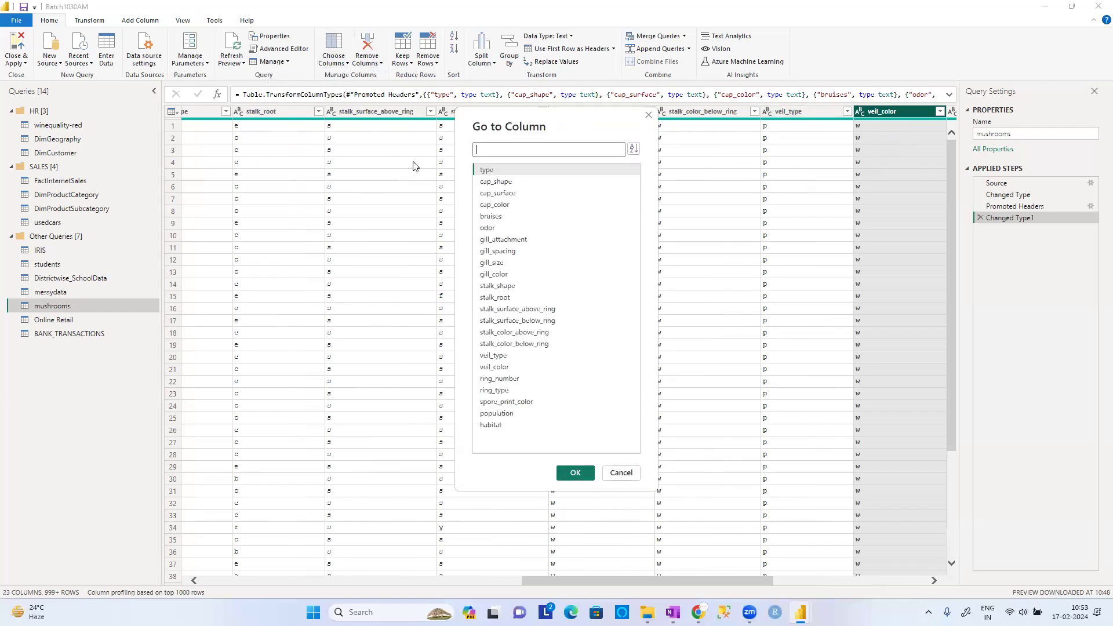
click(496, 171)
click(583, 472)
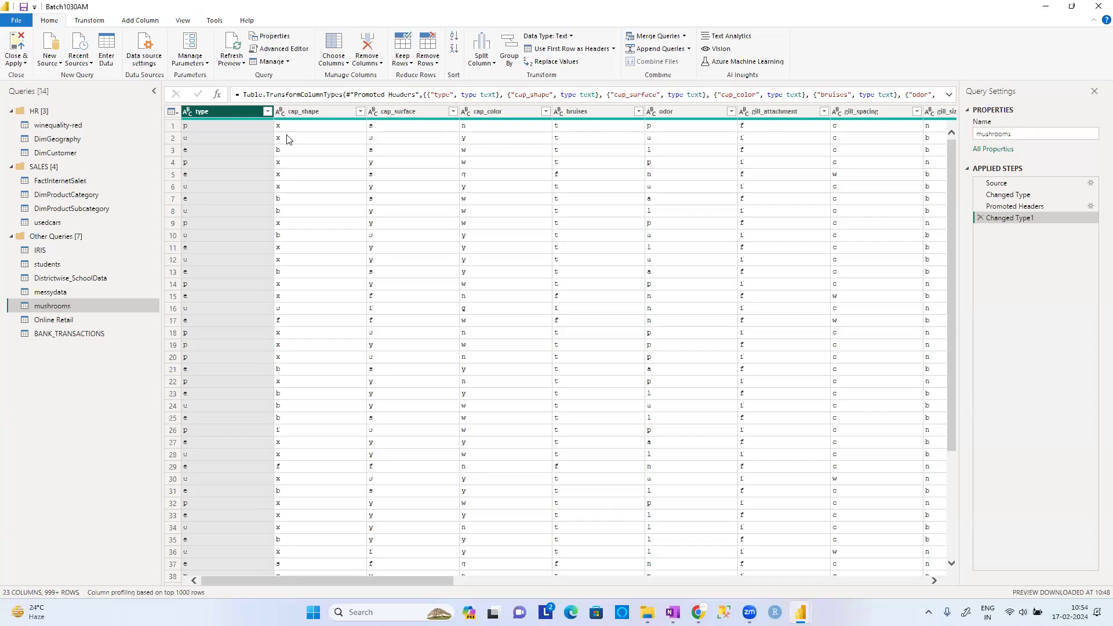
click(371, 68)
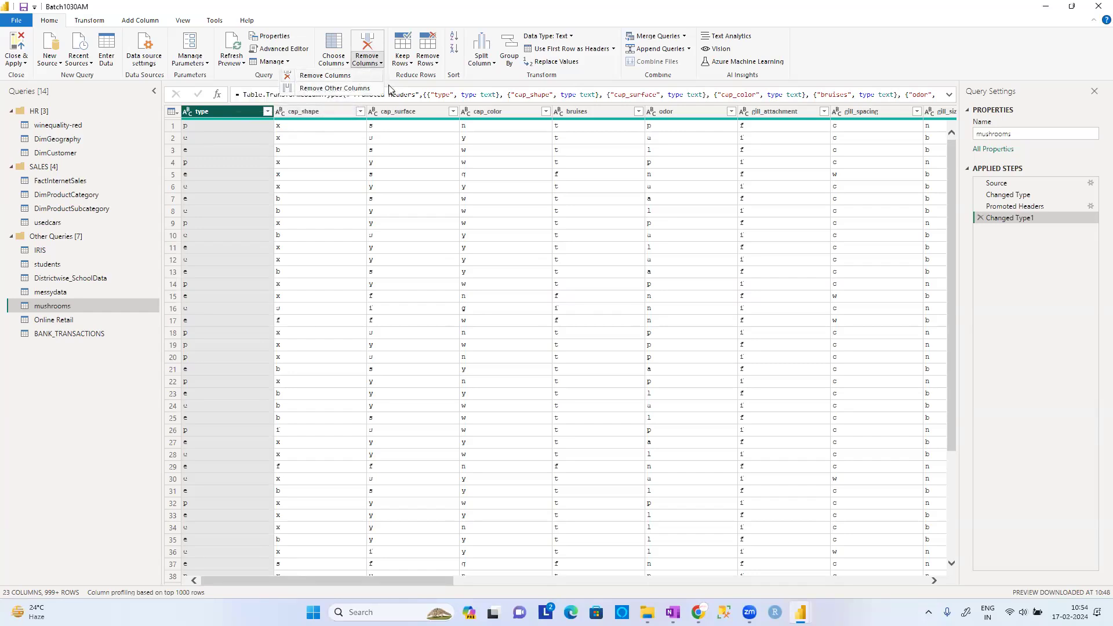
click(502, 114)
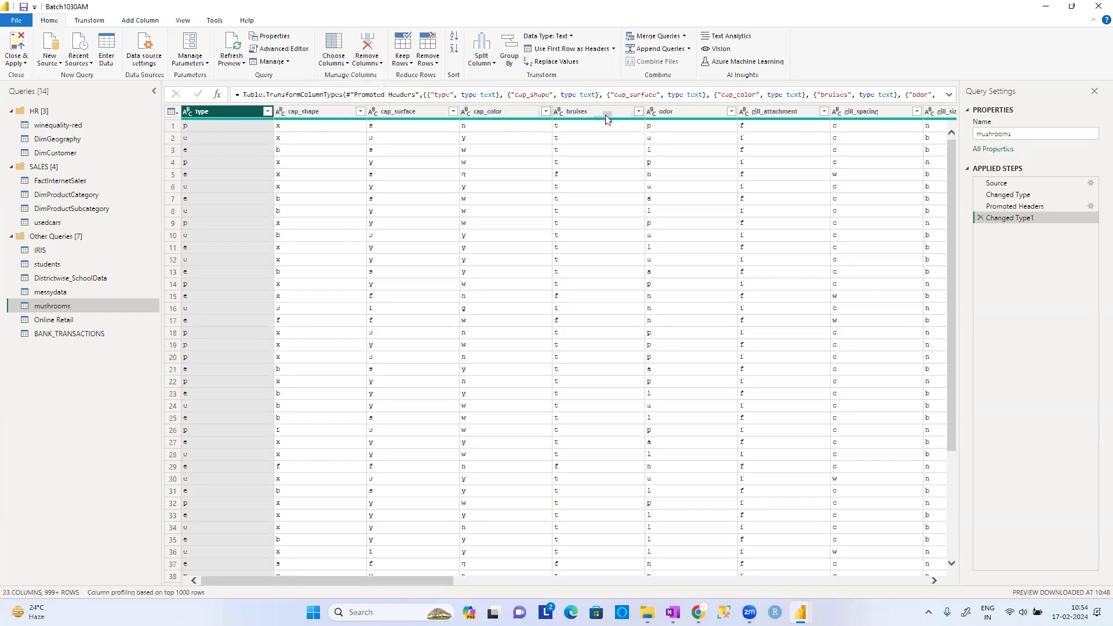
ctrl+click(607, 115)
ctrl+click(504, 113)
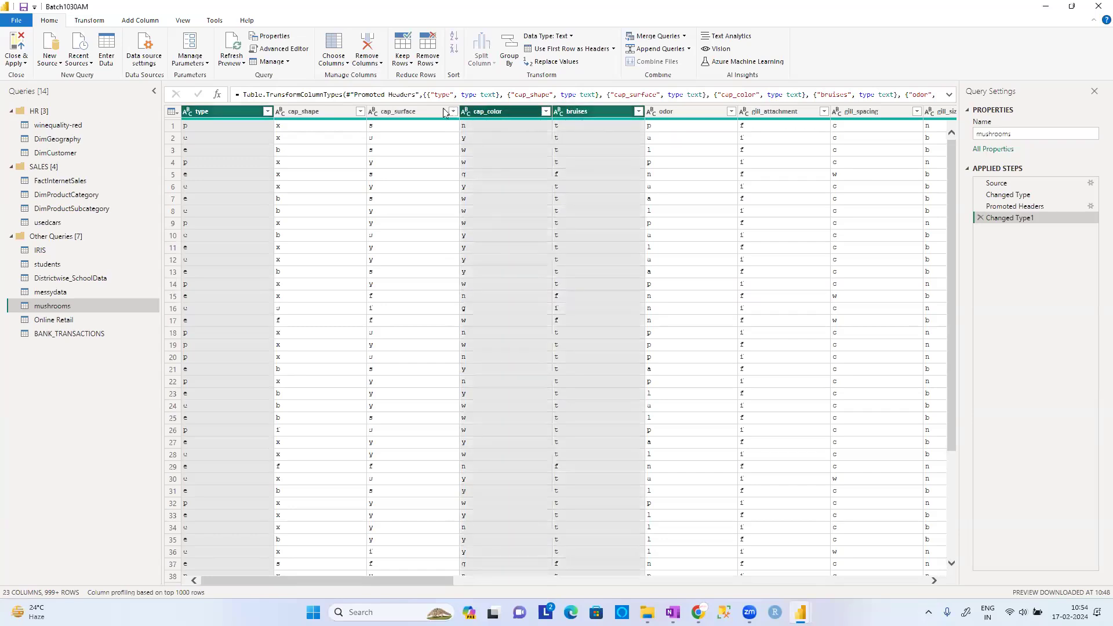
ctrl+click(422, 112)
click(795, 110)
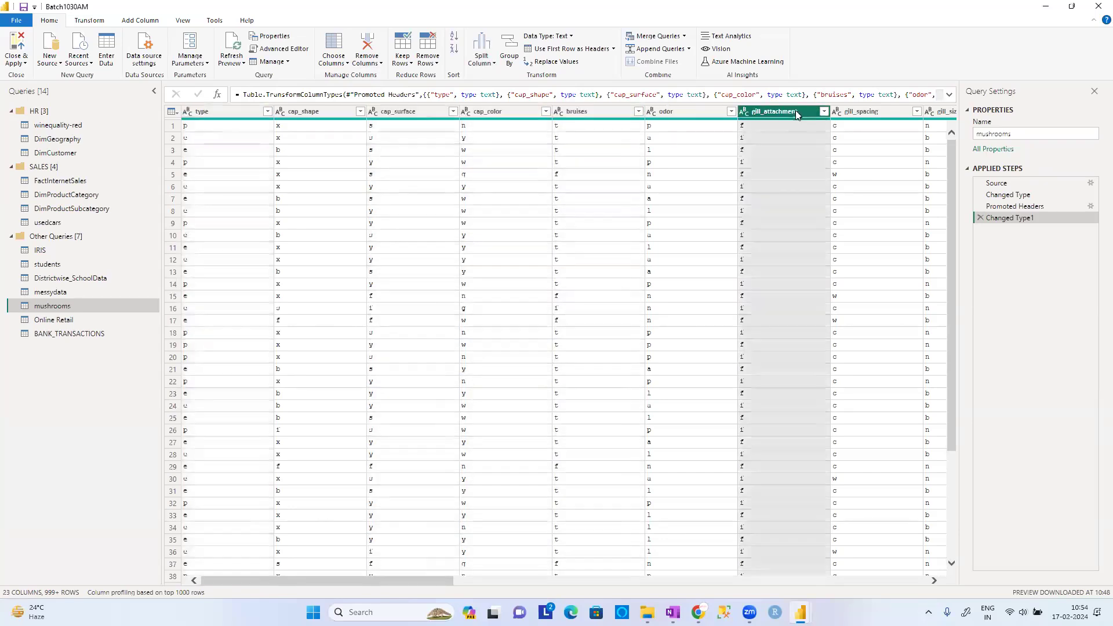
Select the type, cap_shape, cap_surface, bruises and gill_spacing columns together in the mushrooms query.
click(855, 115)
ctrl+click(413, 110)
ctrl+click(318, 112)
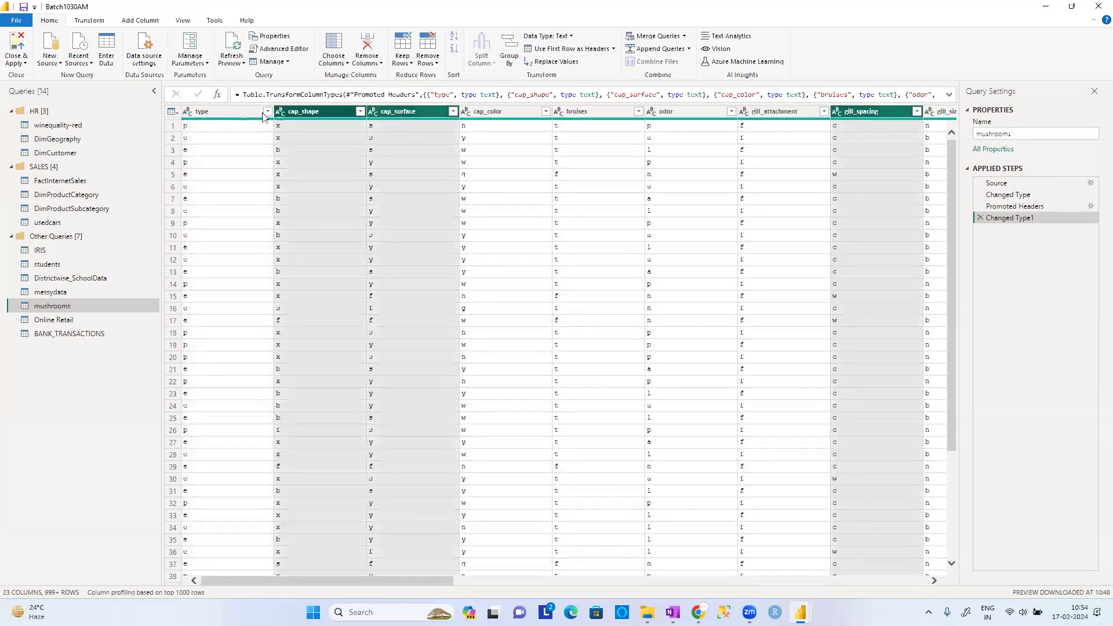
ctrl+click(235, 112)
ctrl+click(586, 114)
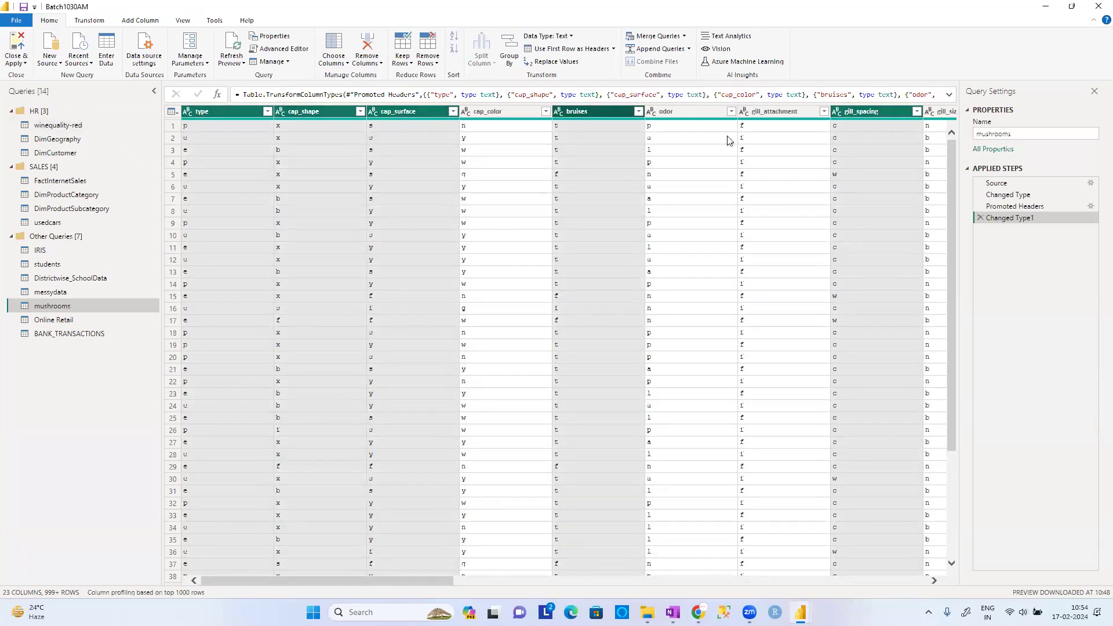
click(377, 67)
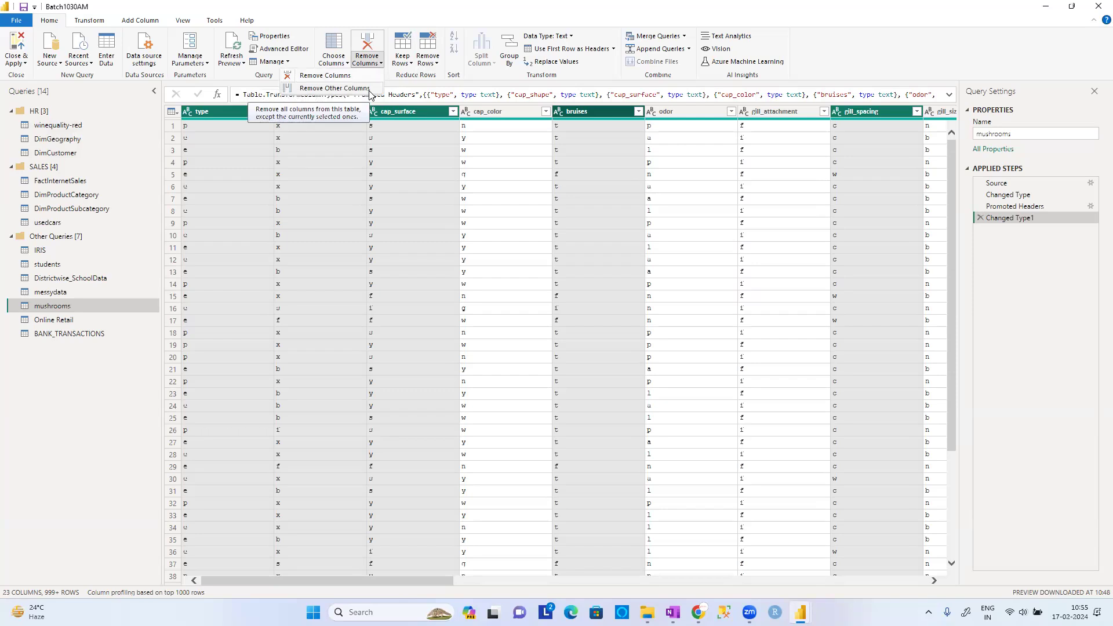
click(335, 69)
click(334, 67)
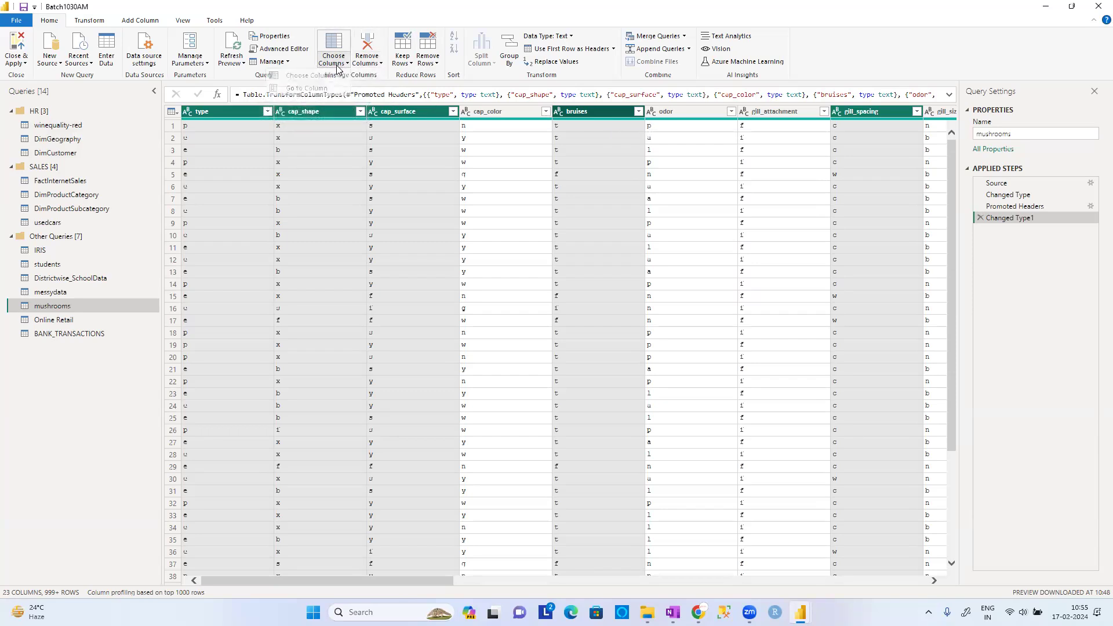
click(361, 69)
click(361, 68)
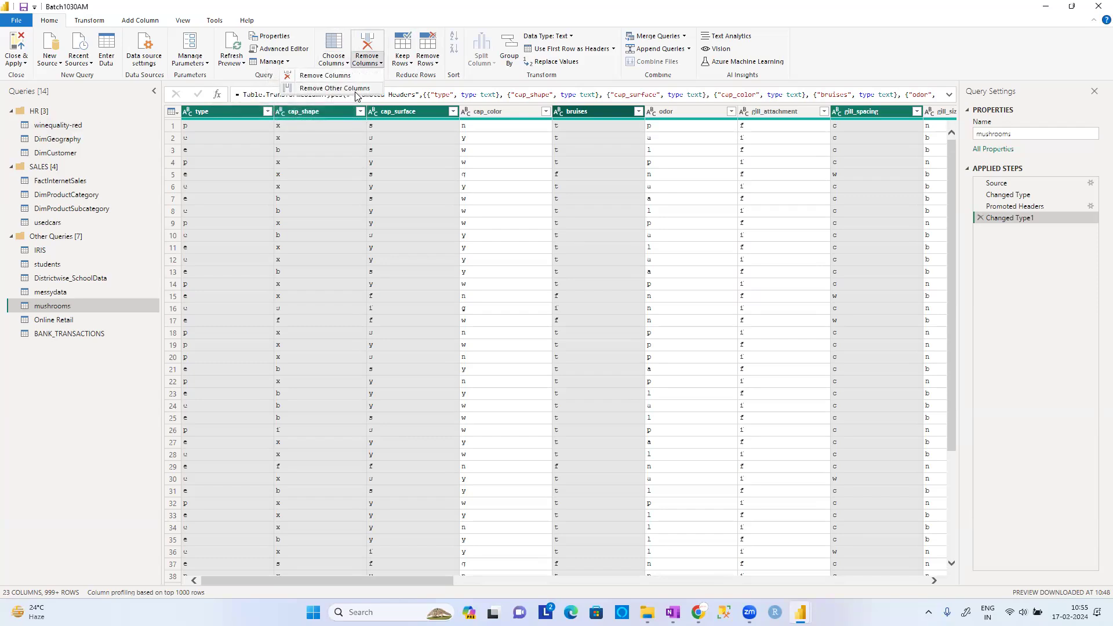
click(331, 63)
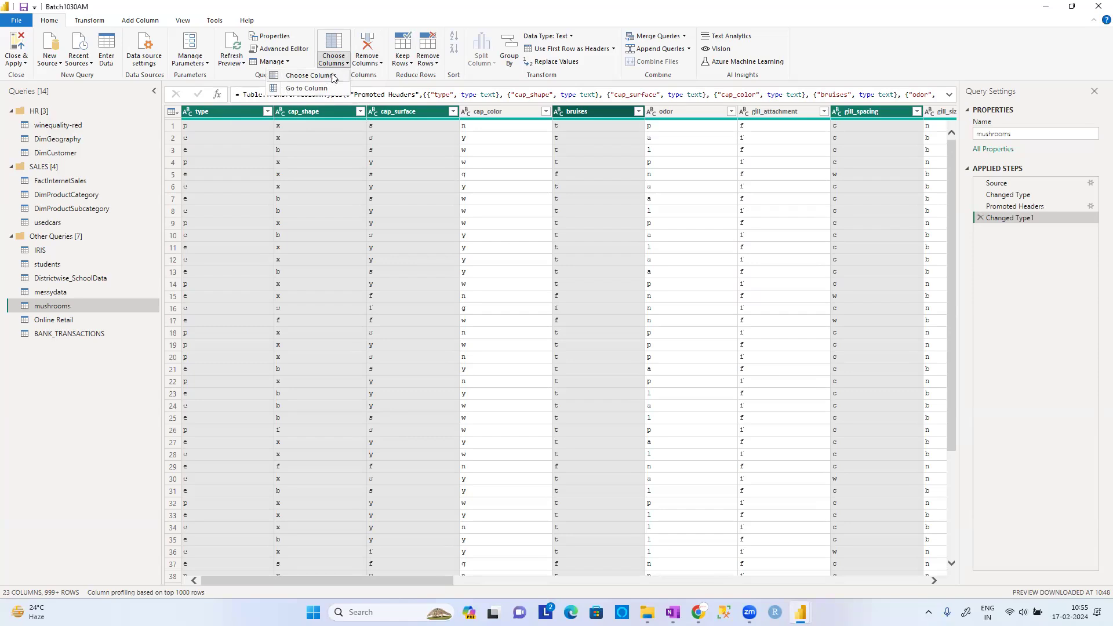
Remove every column of the mushrooms query except the five selected ones.
click(366, 63)
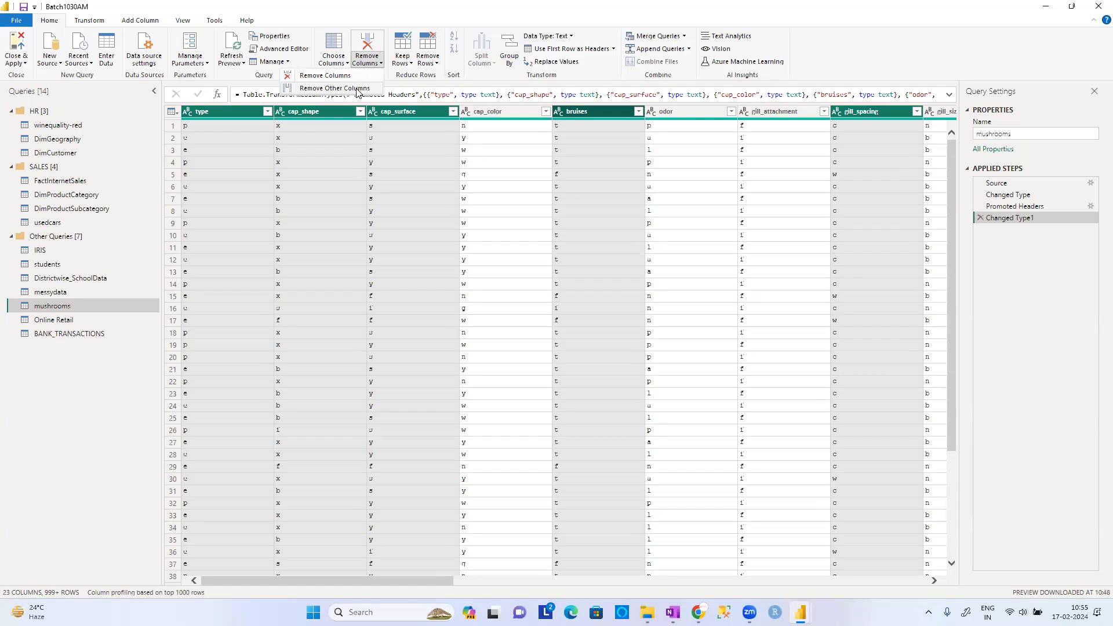
click(373, 69)
click(373, 63)
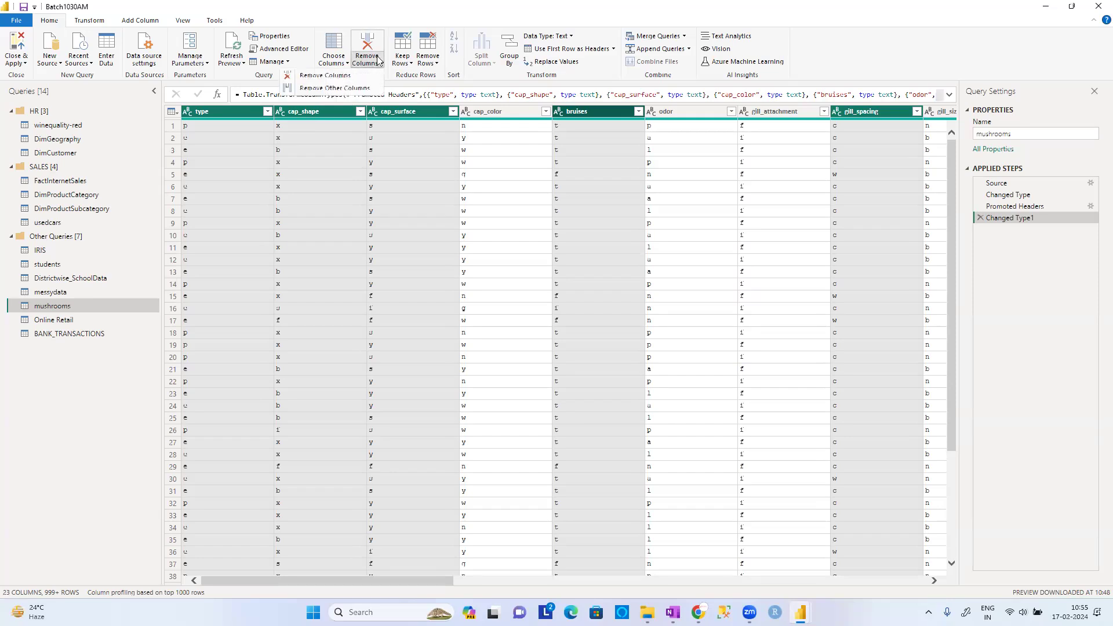
click(363, 88)
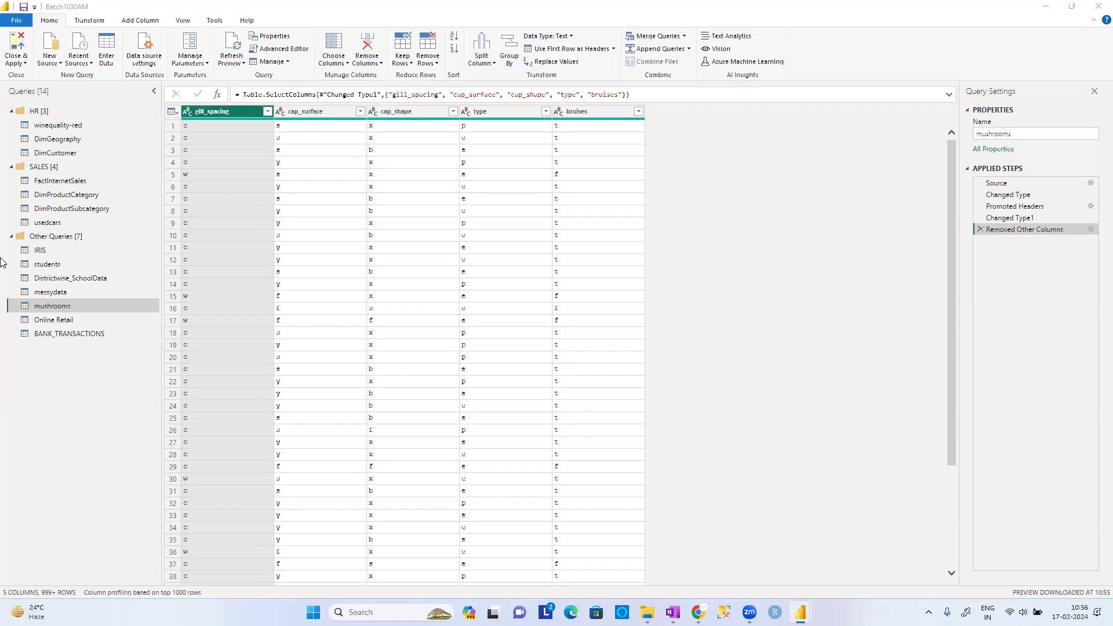
Edit the students query's source table, filling the empty fourth row with EMPNO 1004, ENAME XYZ, SALARY 4000 and DEPTNO 20.
click(47, 263)
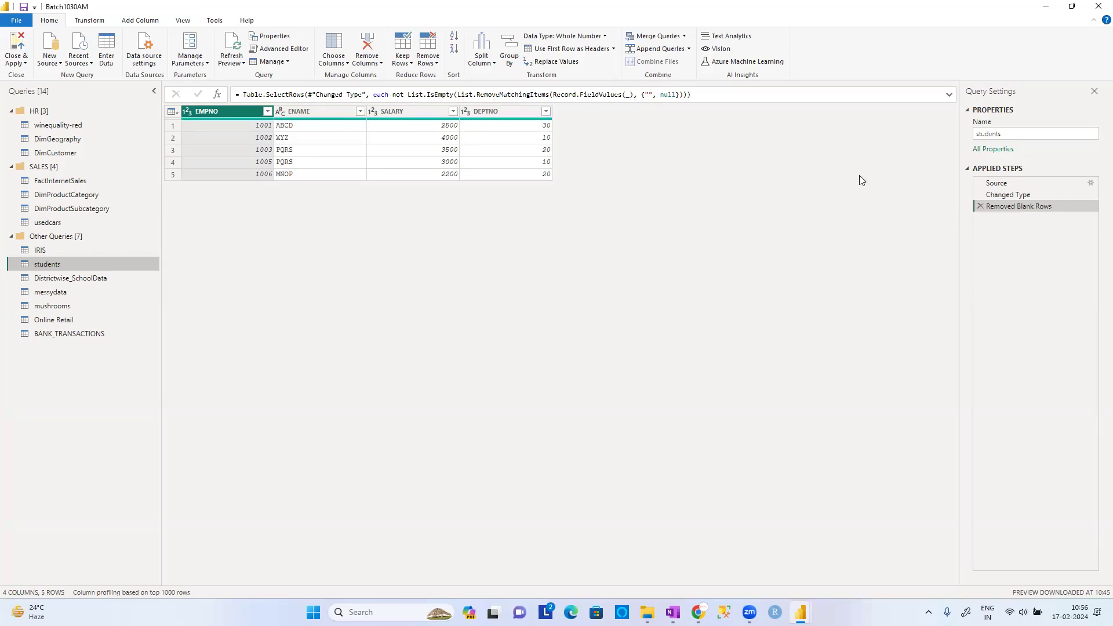
click(1090, 184)
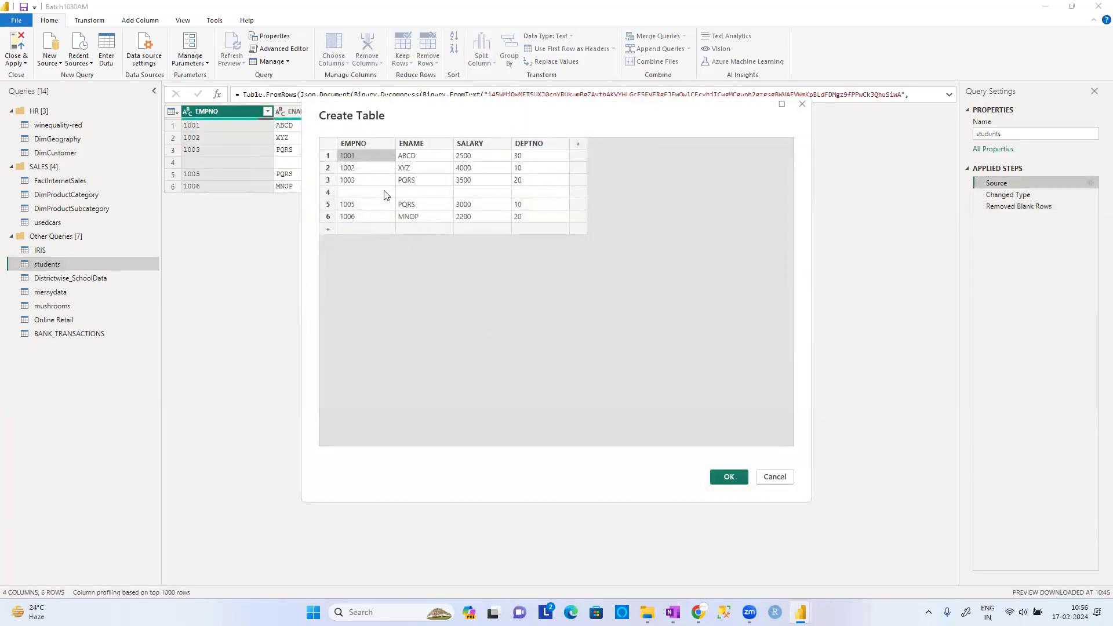
click(384, 193)
text(1104)
key(Tab)
click(383, 196)
text(1004)
key(Tab)
text(XYZ)
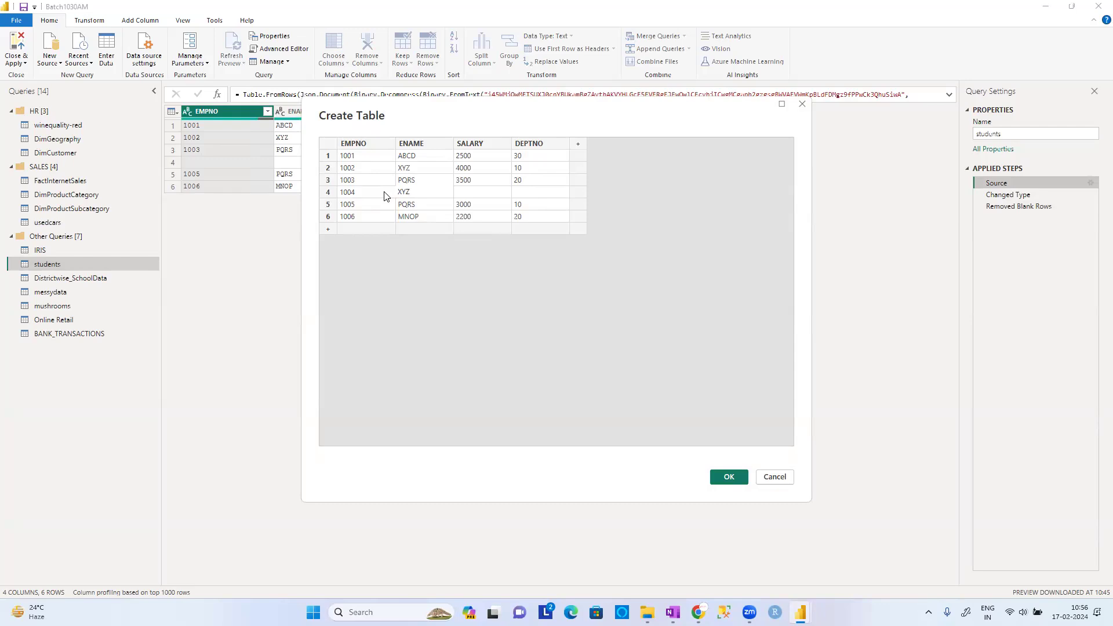
key(Tab)
text(4000)
key(Tab)
text(20)
Add rows 7 to 10 to the students source table with EMPNO values 1007, 1008, 1009 and 1010.
click(371, 228)
text(1007)
key(Return)
text(1008)
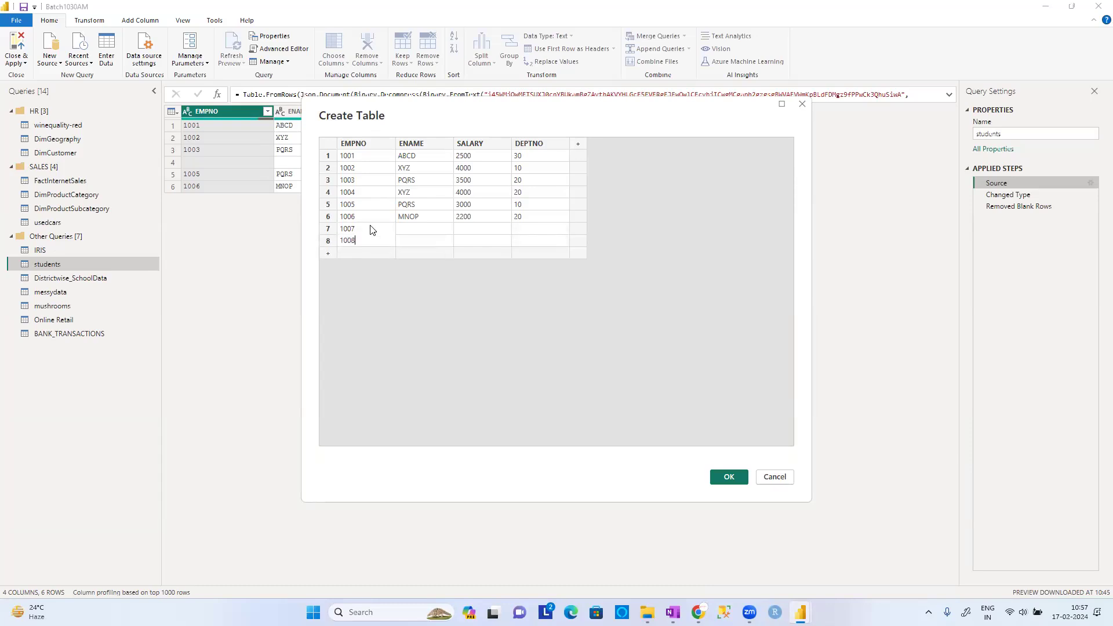
key(Return)
text(1009)
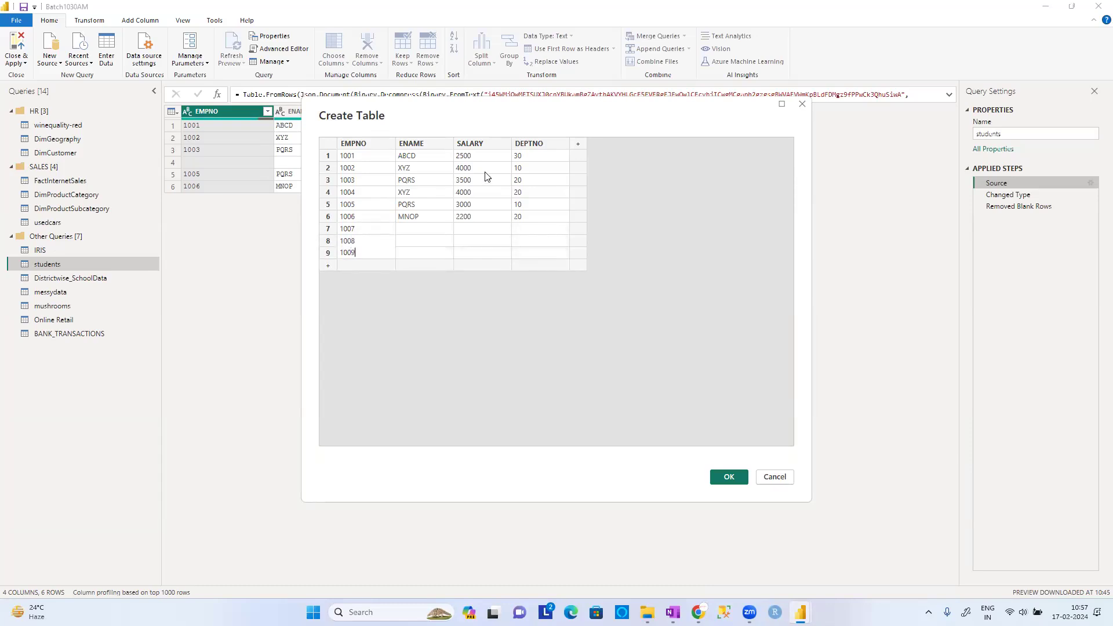
key(Return)
text(1011)
key(Return)
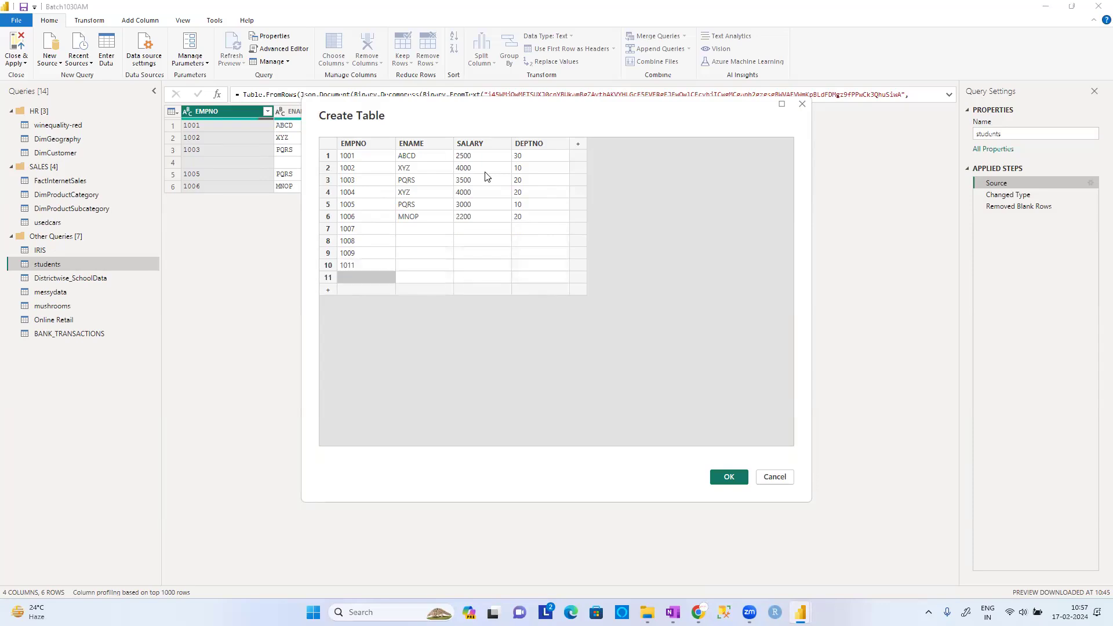
click(383, 265)
click(382, 265)
text(1010)
Enter the ENAME values MMM, PPPP, RRRR and IIII for EMPNO 1007 to 1010.
click(419, 231)
text(M)
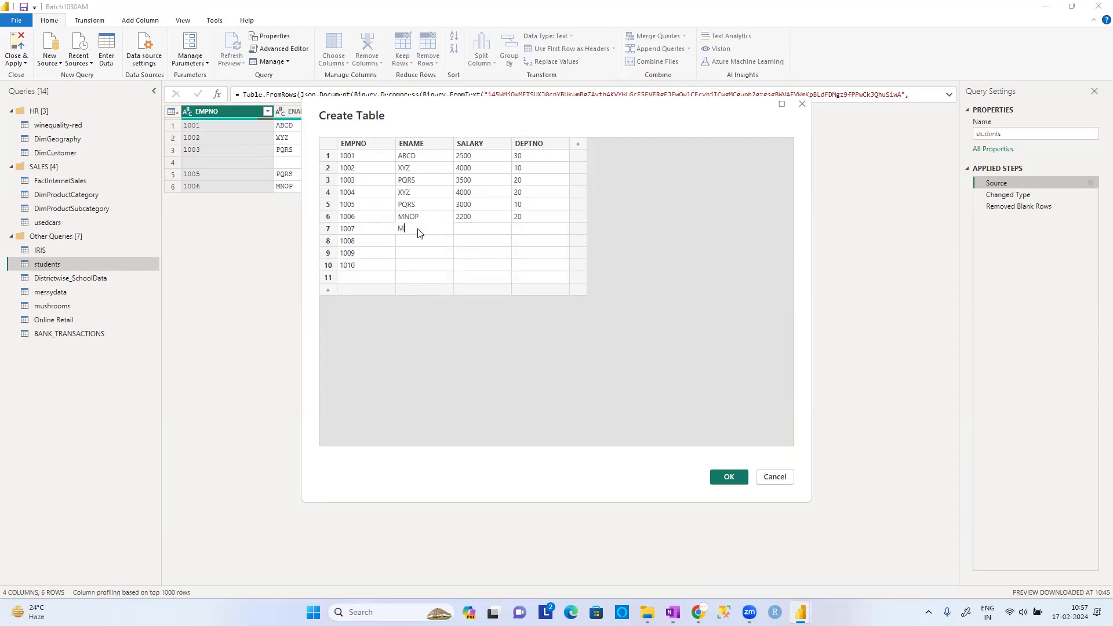
text(MMPPPP)
key(Return)
text(RRRR)
key(Return)
text(III)
Enter the SALARY values 3000, 3500, 4000 and 4200 for EMPNO 1007 to 1010, and 3700 in row 11.
click(467, 230)
text(3000)
key(Return)
text(3500)
key(Return)
text(4000)
key(Return)
text(4200)
key(Return)
text(3700)
Delete the surplus eleventh row from the students source table.
click(324, 277)
right_click(324, 279)
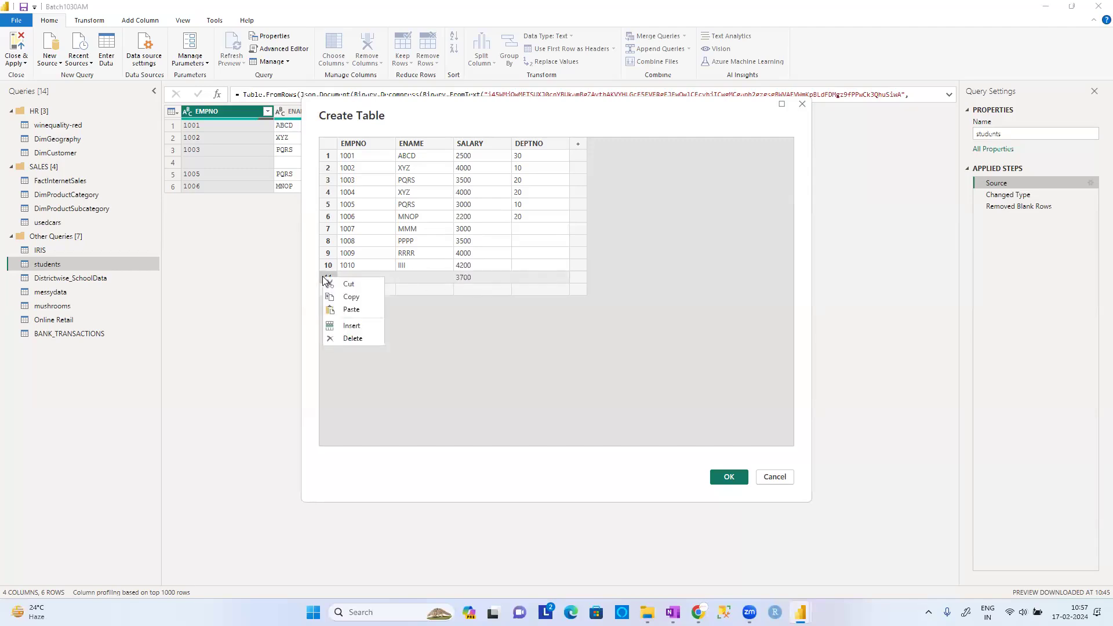
click(352, 339)
Enter the DEPTNO values 30, 20, 10 and 20 for EMPNO 1007 to 1010 and accept the edited table.
click(538, 232)
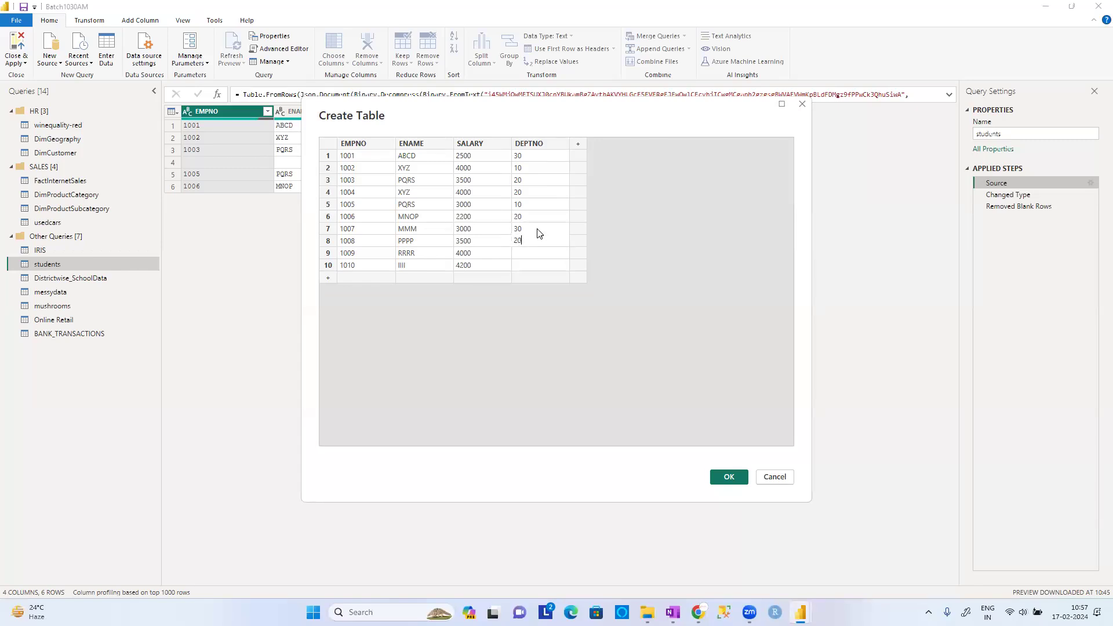
key(Down)
key(Down)
text(10)
key(Return)
text(20)
click(729, 476)
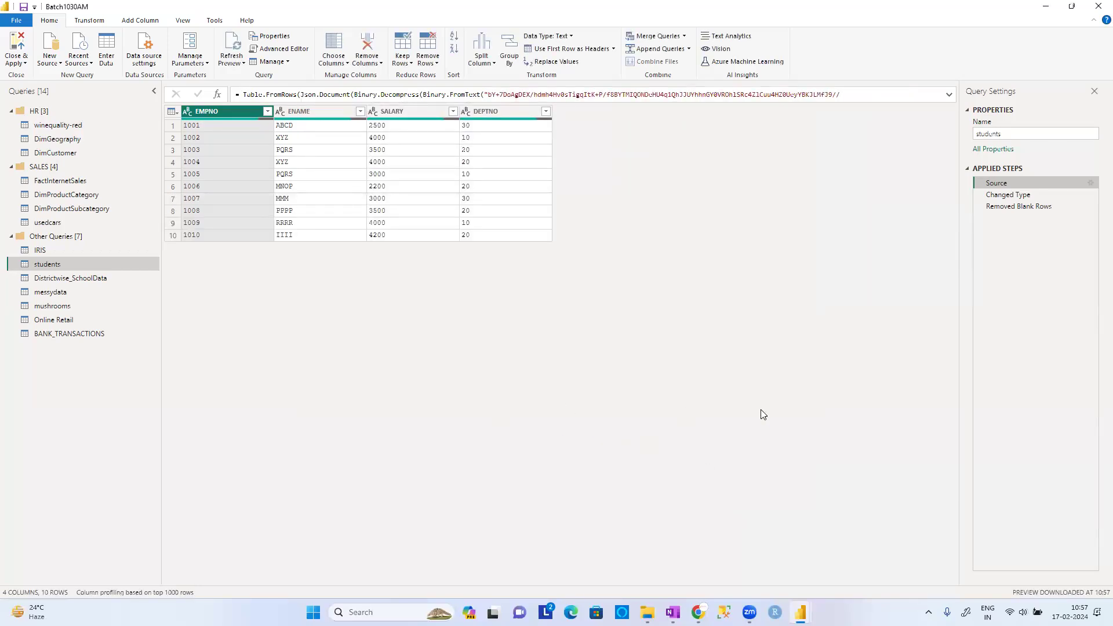
Review the source file settings of the IRIS query without changing them, and return to the students query.
click(43, 249)
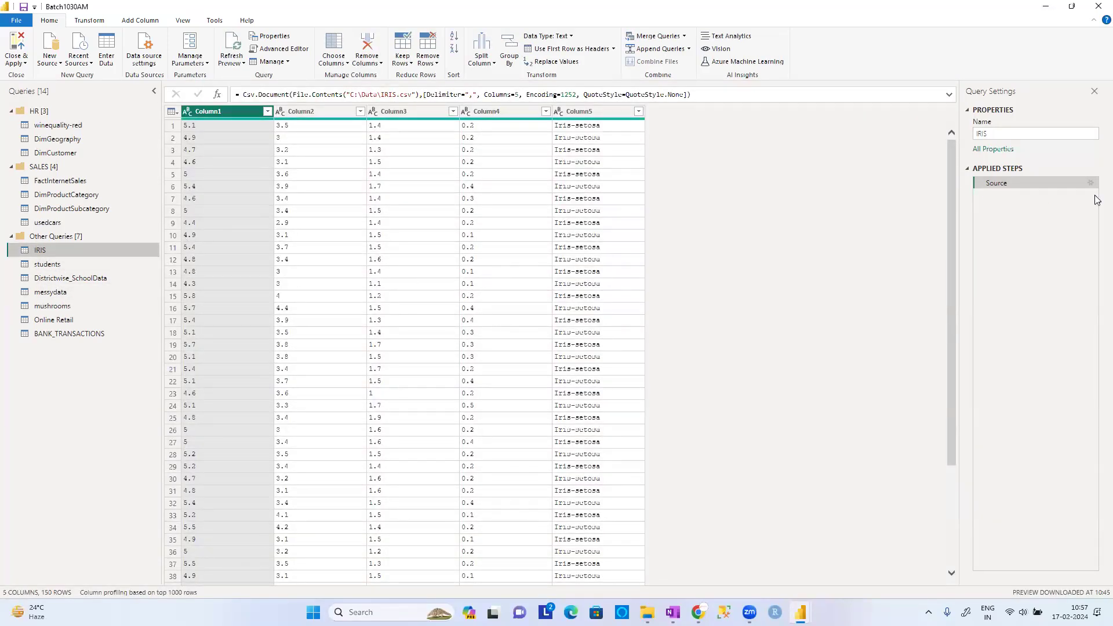
click(1090, 183)
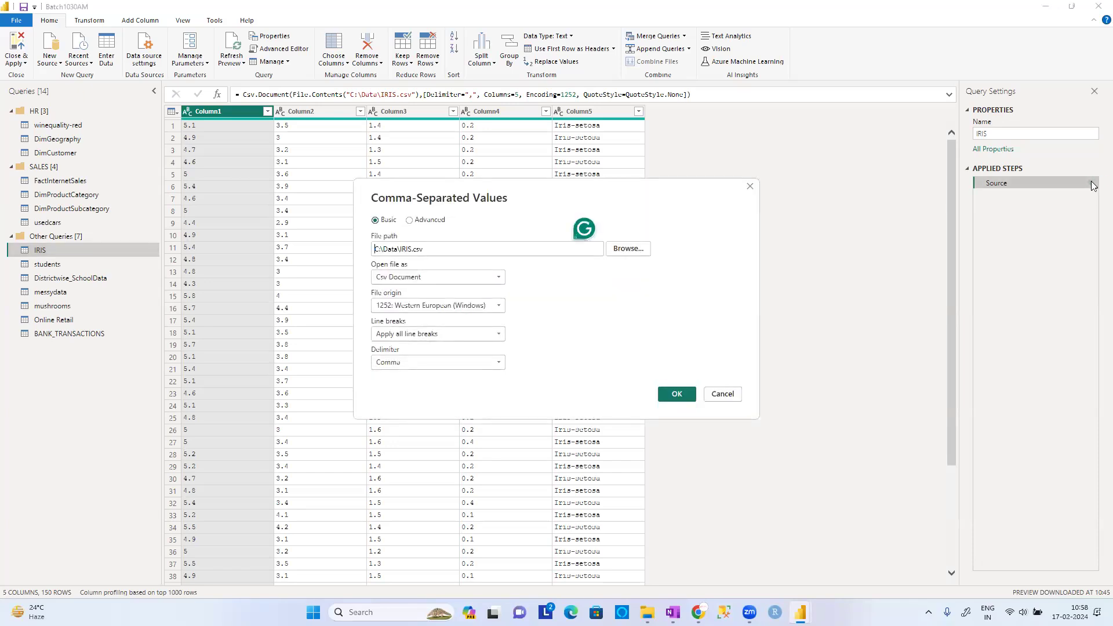
click(735, 396)
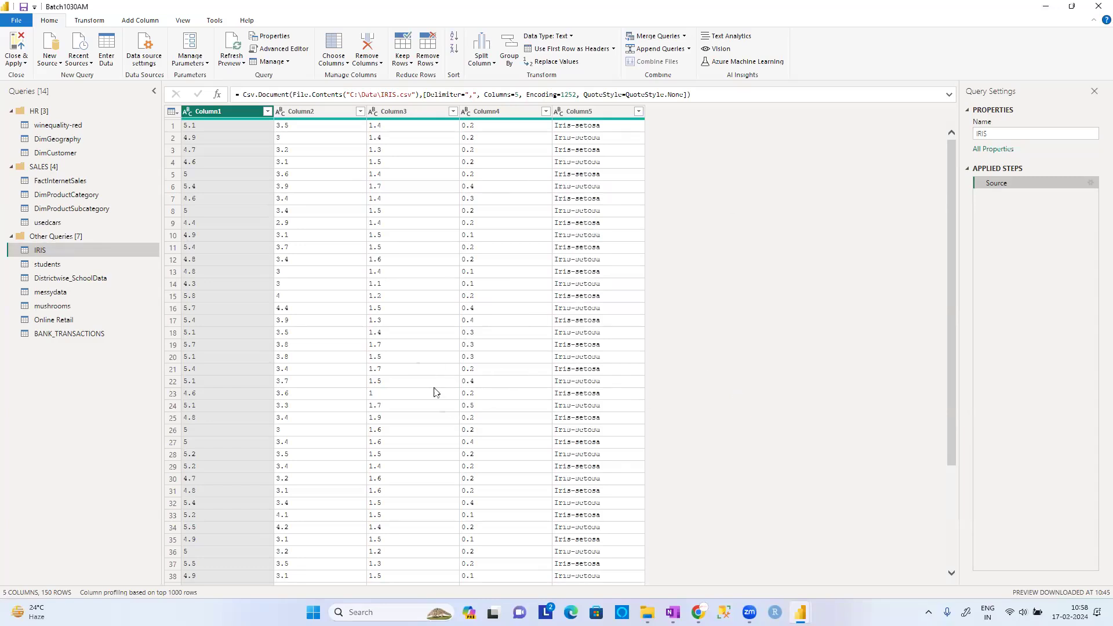
click(51, 222)
click(48, 263)
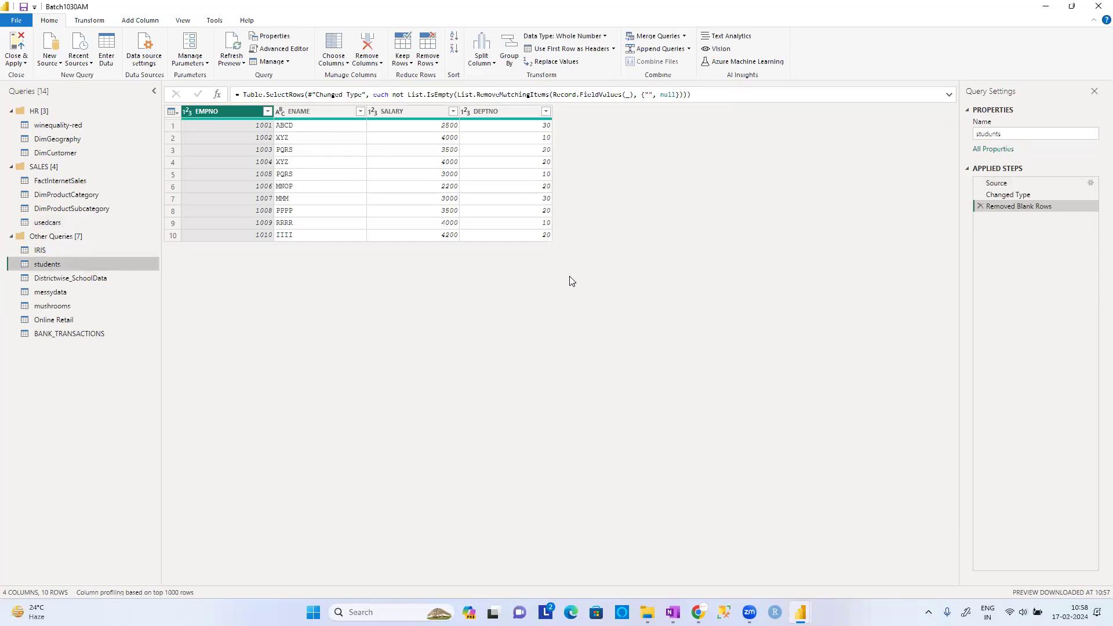
Review the available Keep Rows options for the students query.
click(408, 63)
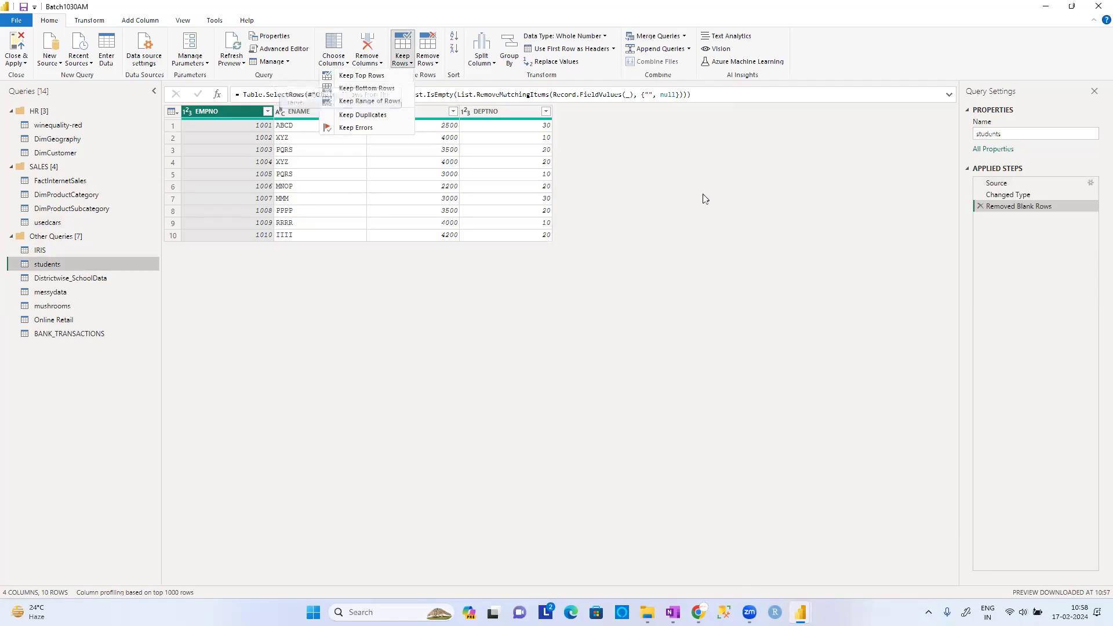
click(693, 179)
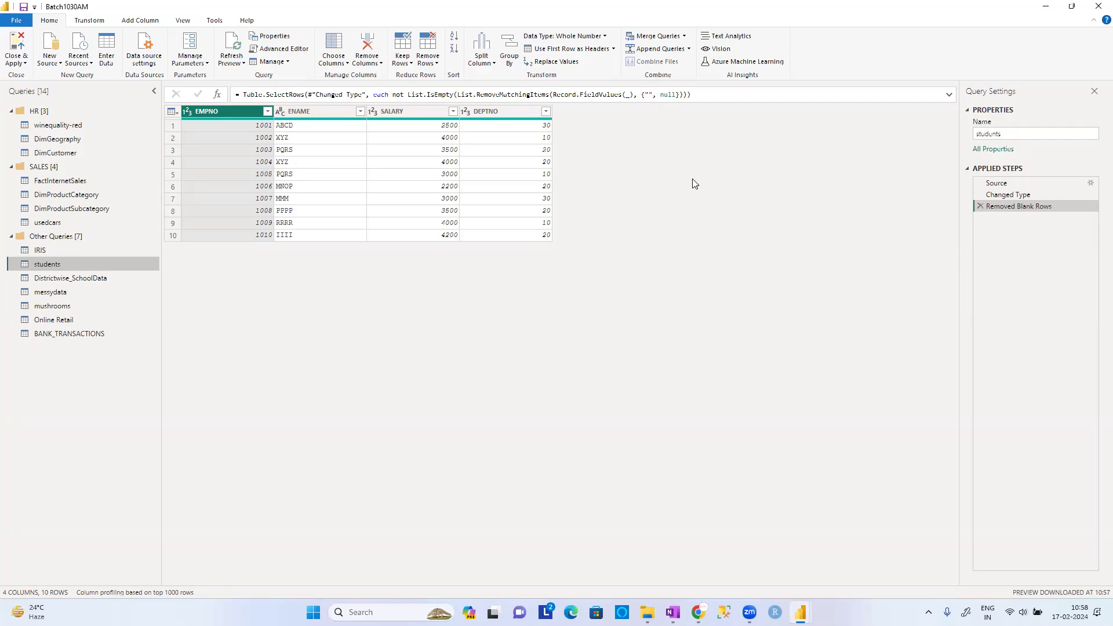
click(410, 63)
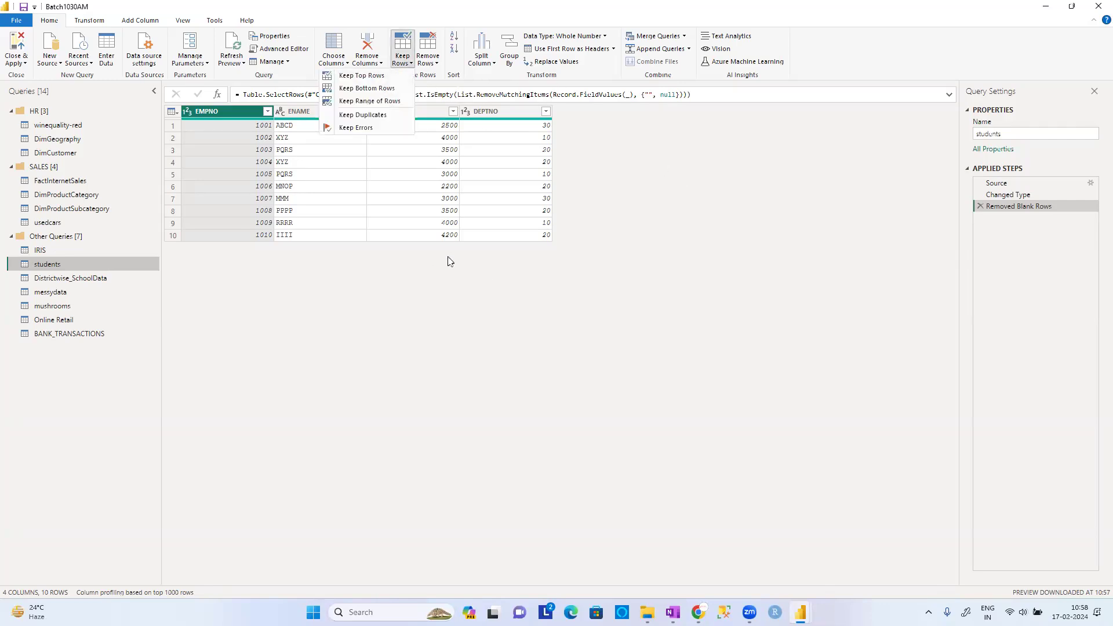
Go through the students table by highlighting each of its columns and the individual rows 7, 6 and 5.
click(229, 114)
click(298, 111)
click(399, 113)
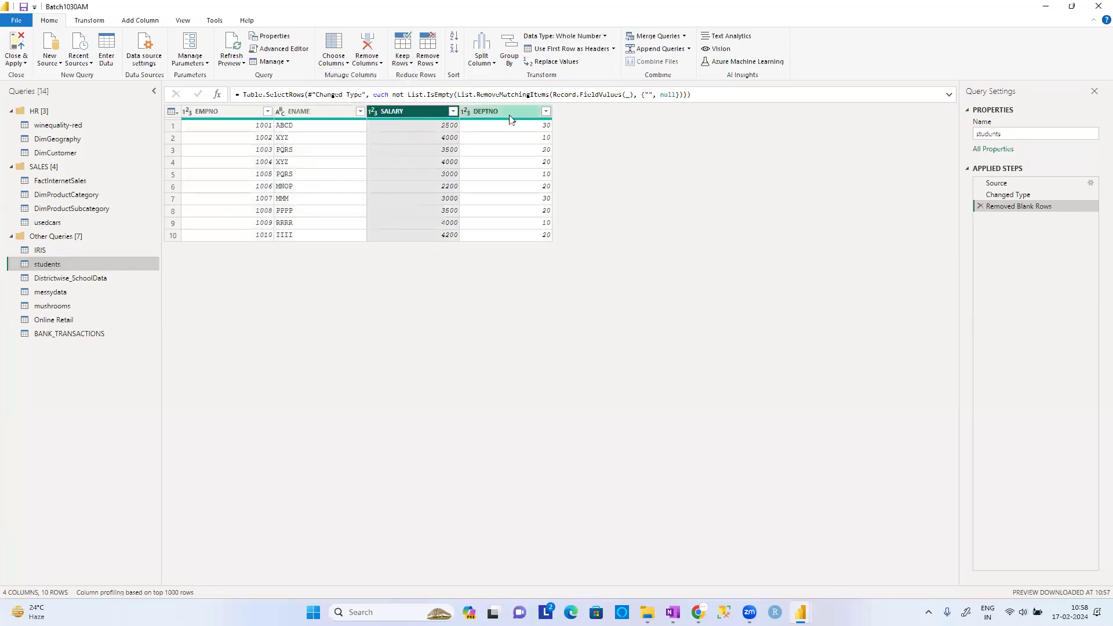
click(510, 119)
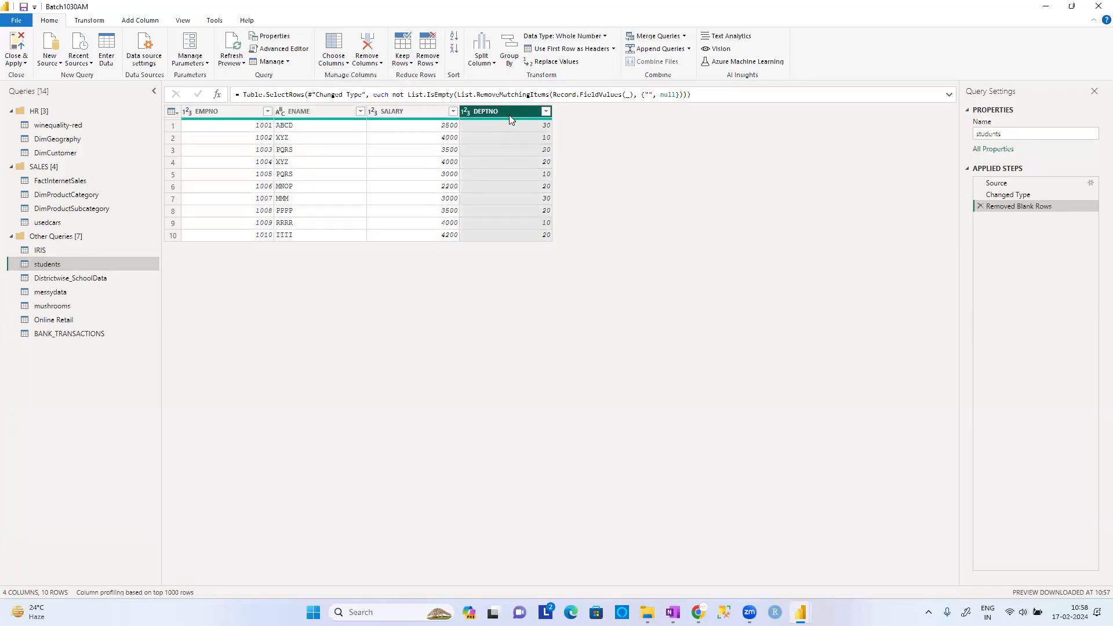
click(372, 111)
click(307, 113)
click(238, 117)
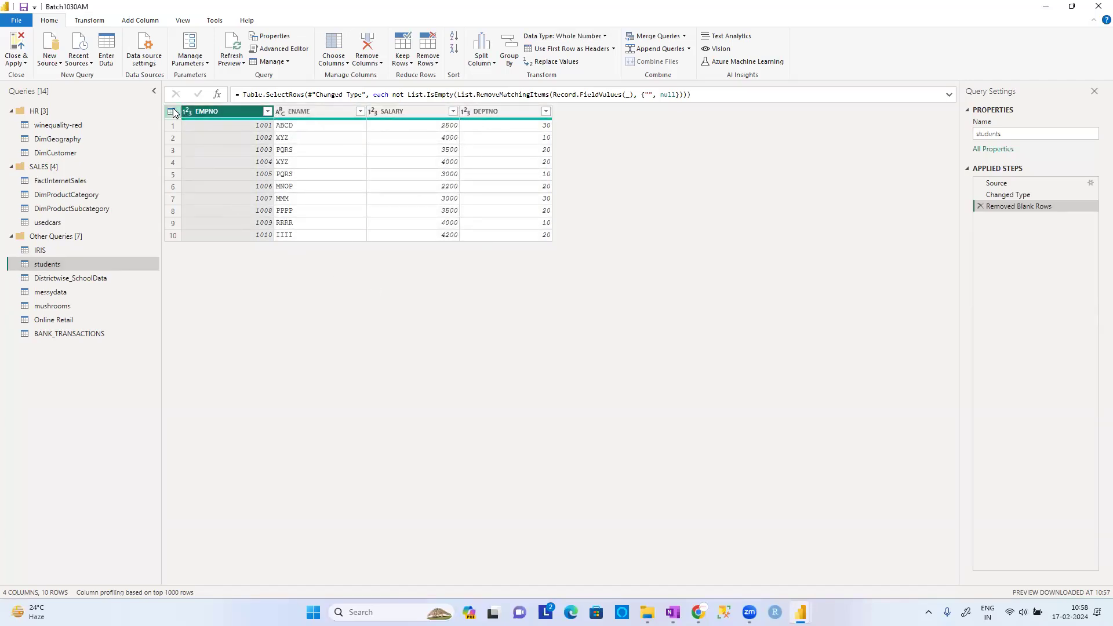
click(173, 198)
click(175, 186)
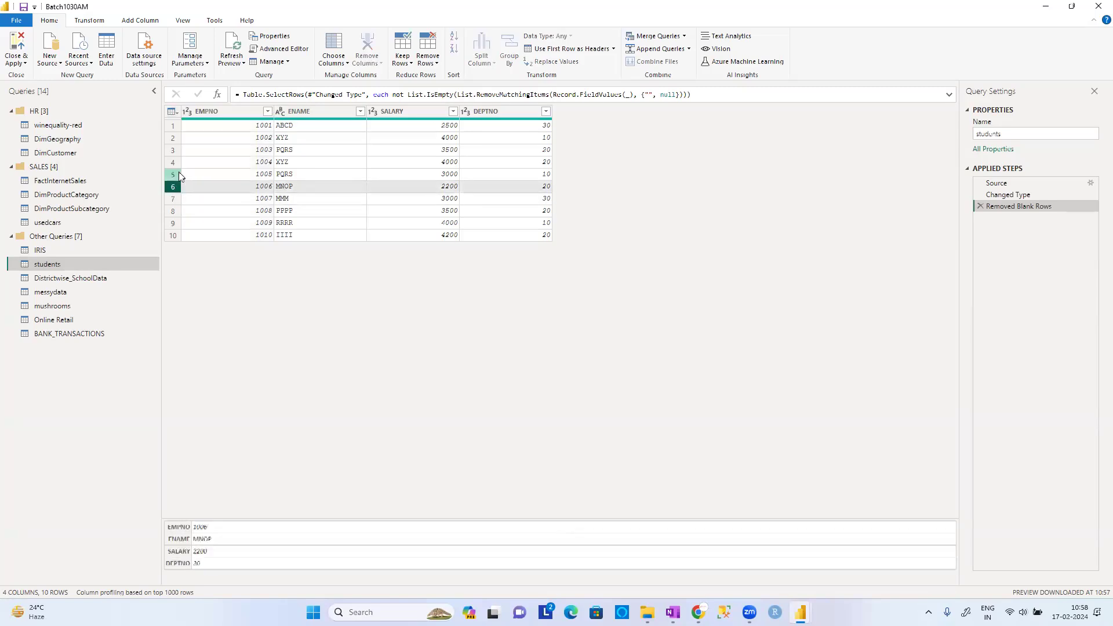
click(175, 175)
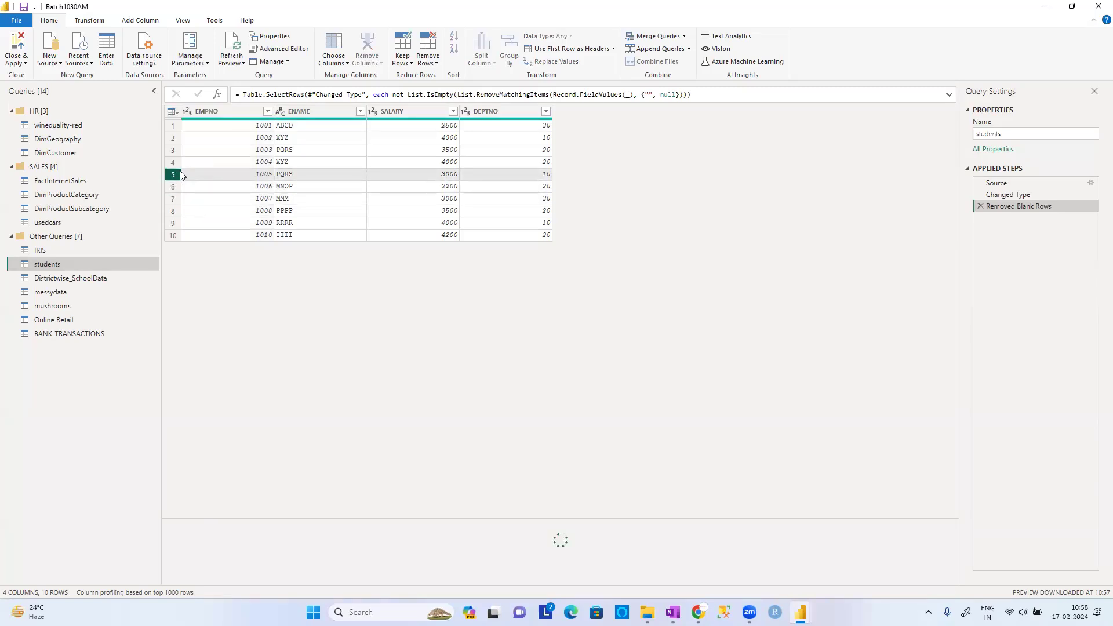
Keep only the top 5 rows of the students query, and remove that applied step again.
click(404, 61)
click(383, 76)
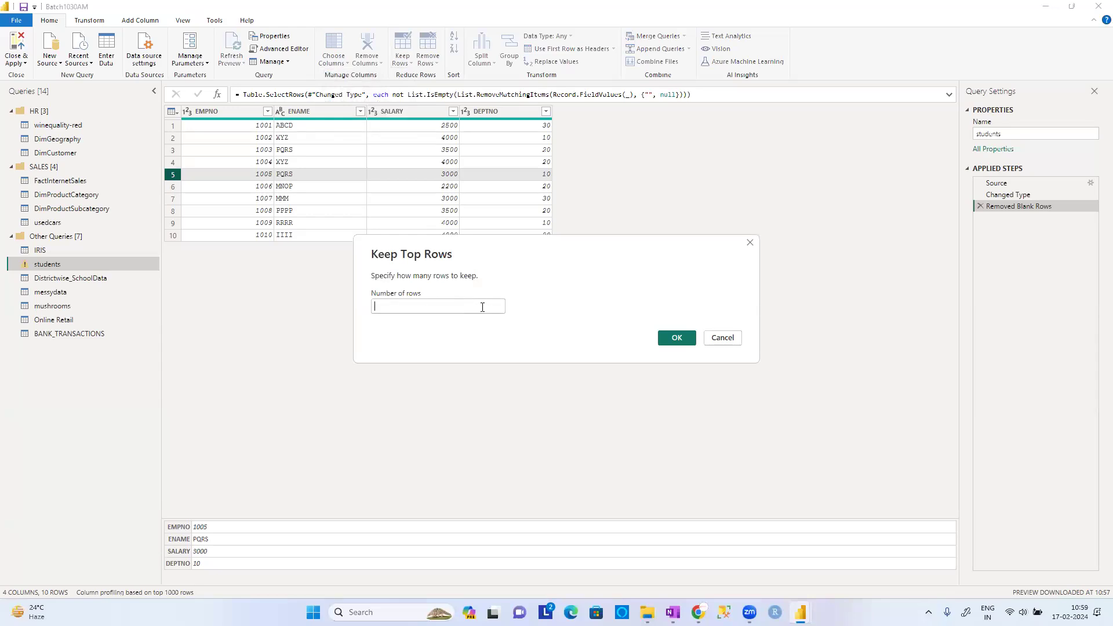
click(482, 307)
text(5)
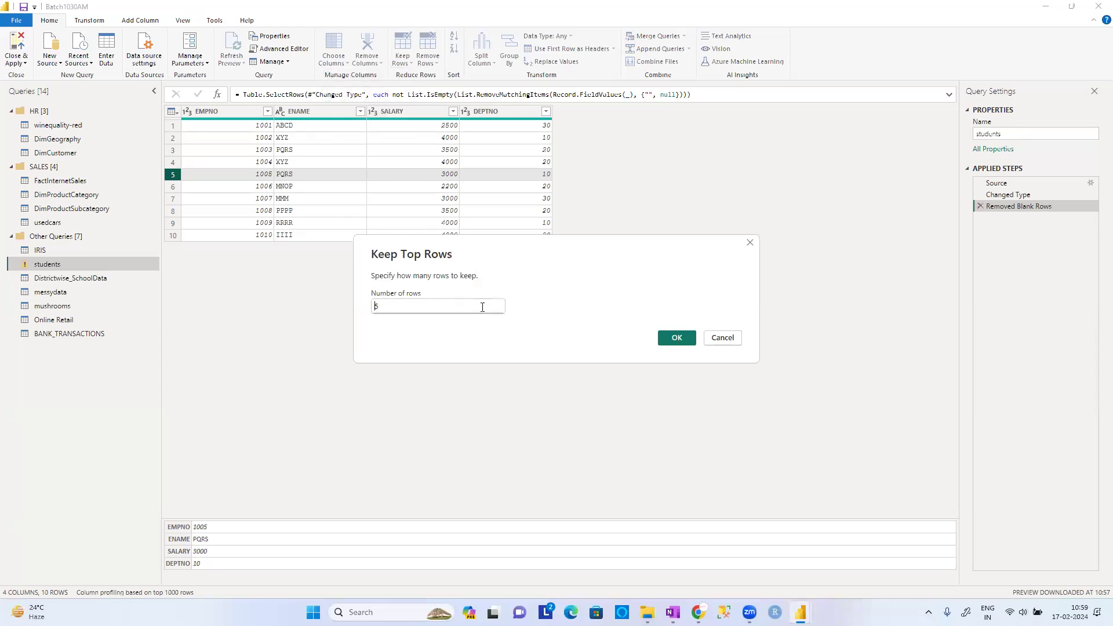
click(681, 345)
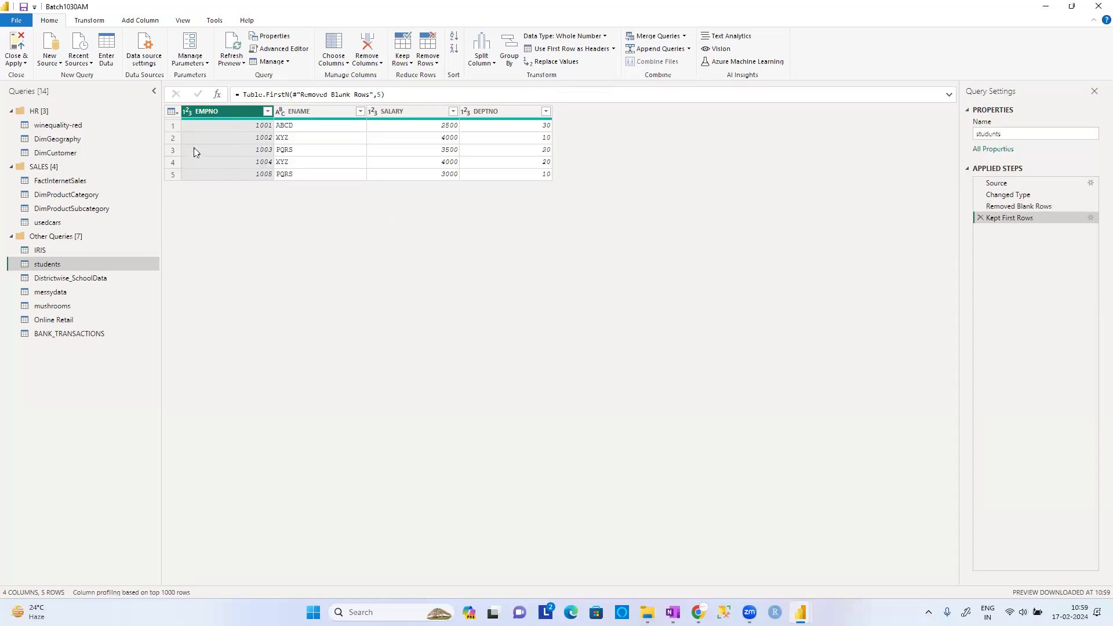
click(979, 217)
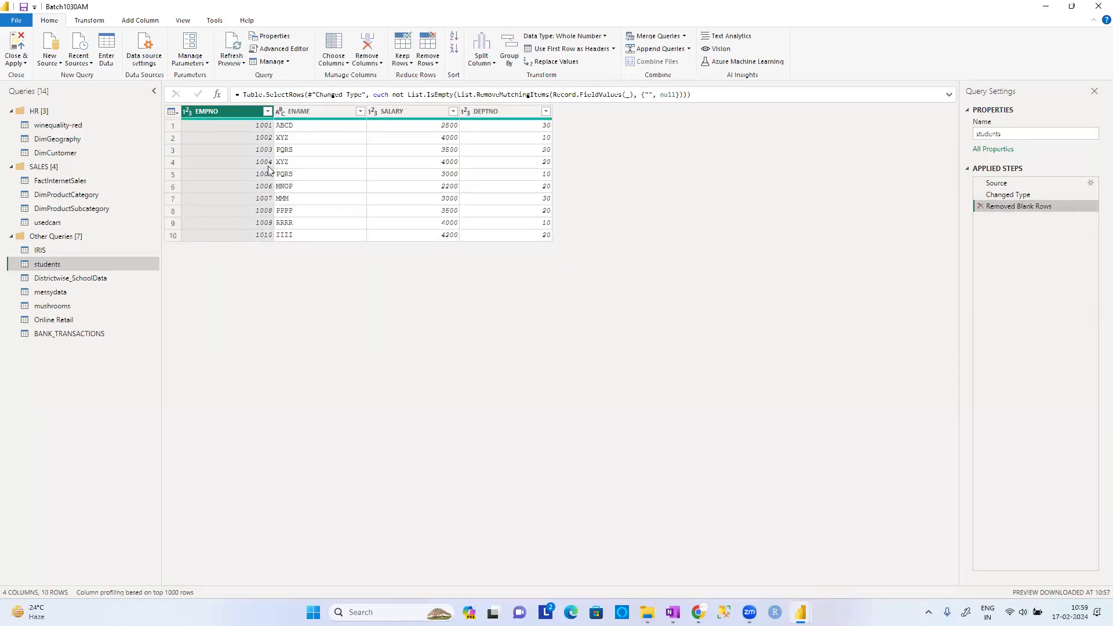
Keep only the top 3 rows of the students query, and delete the resulting applied step.
click(43, 249)
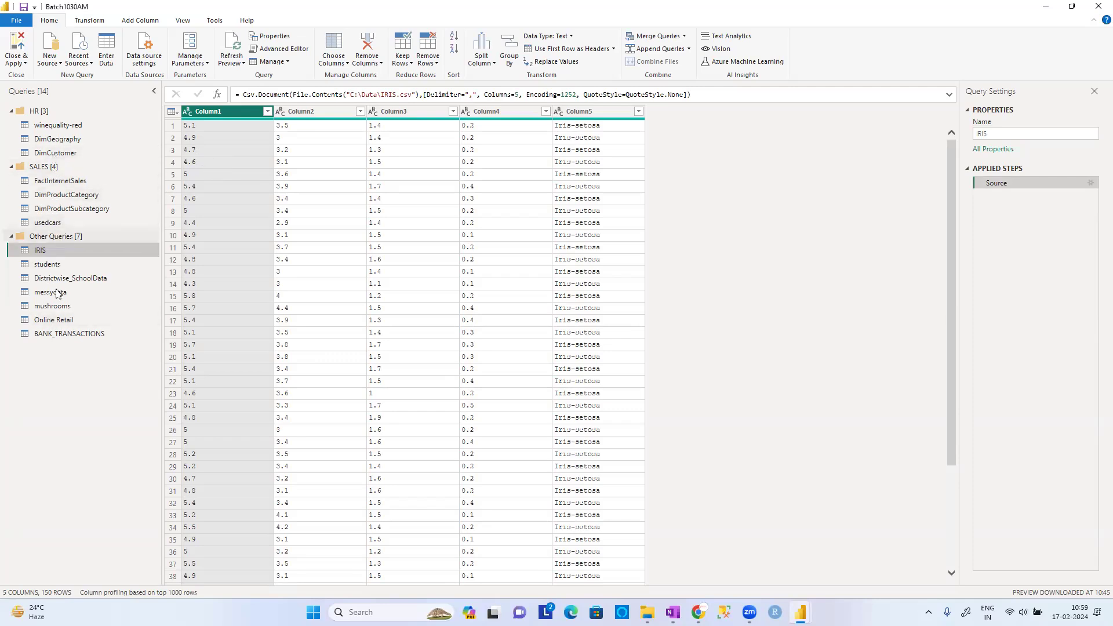
click(52, 267)
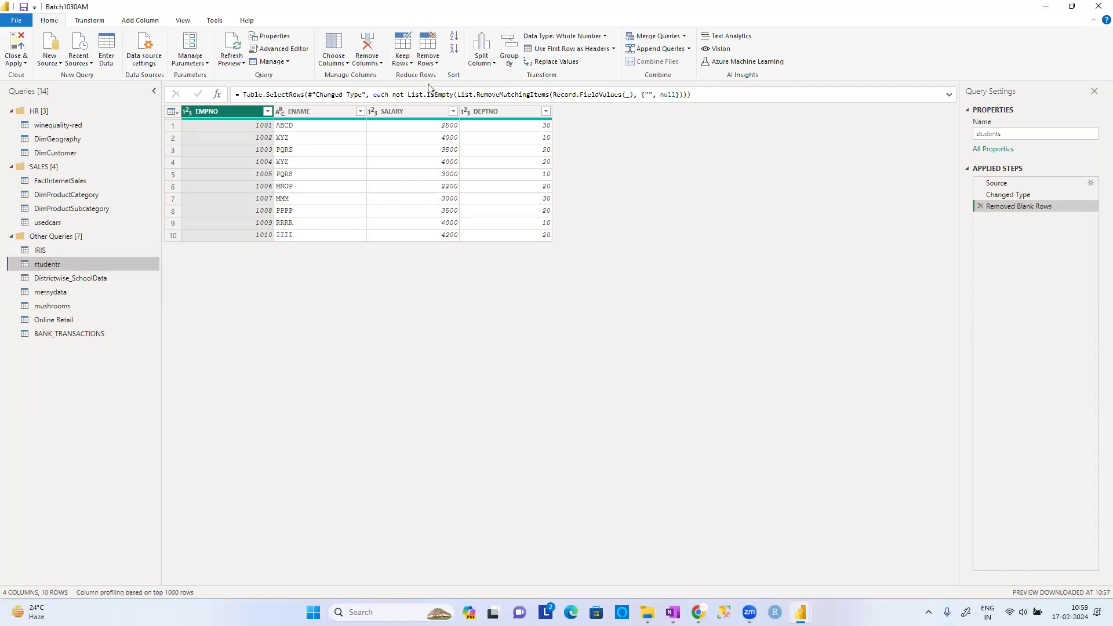
click(403, 60)
click(371, 76)
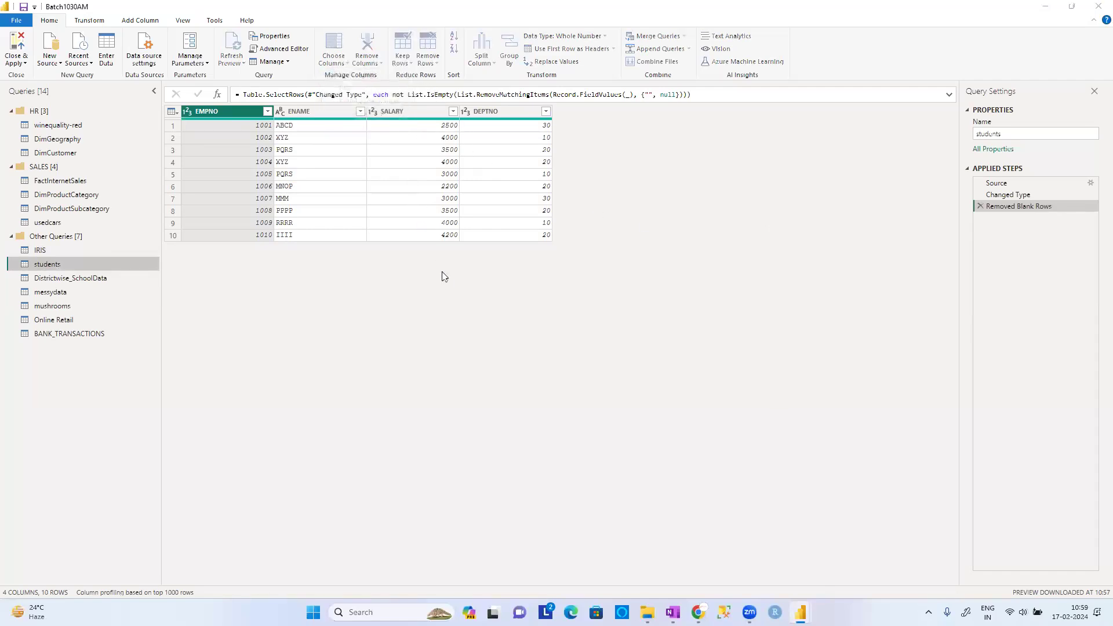
text(5)
double_click(460, 306)
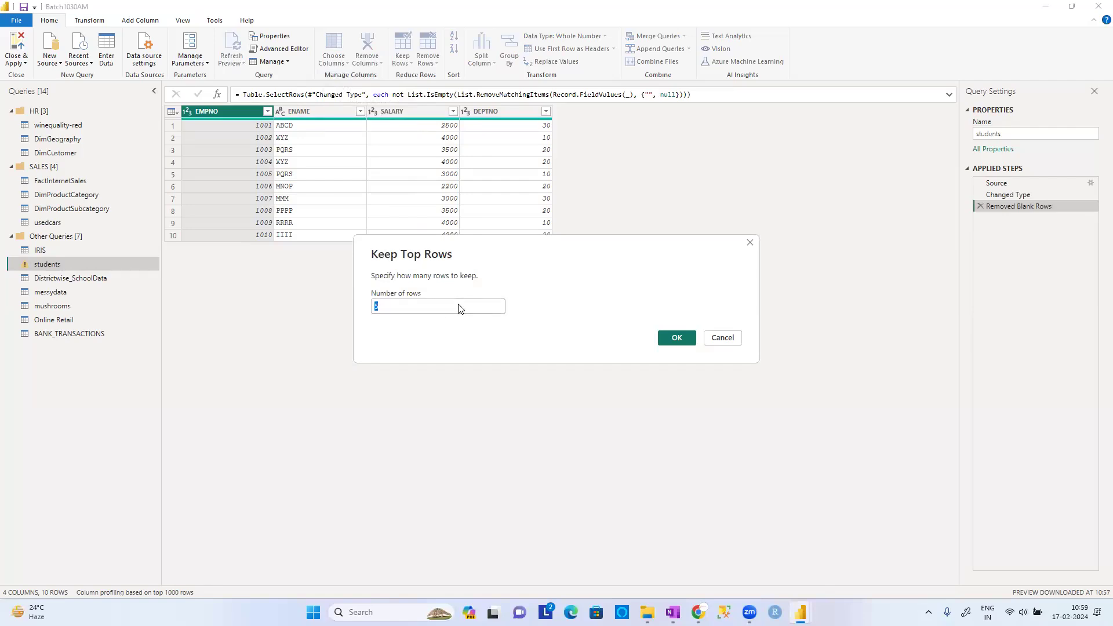
click(679, 337)
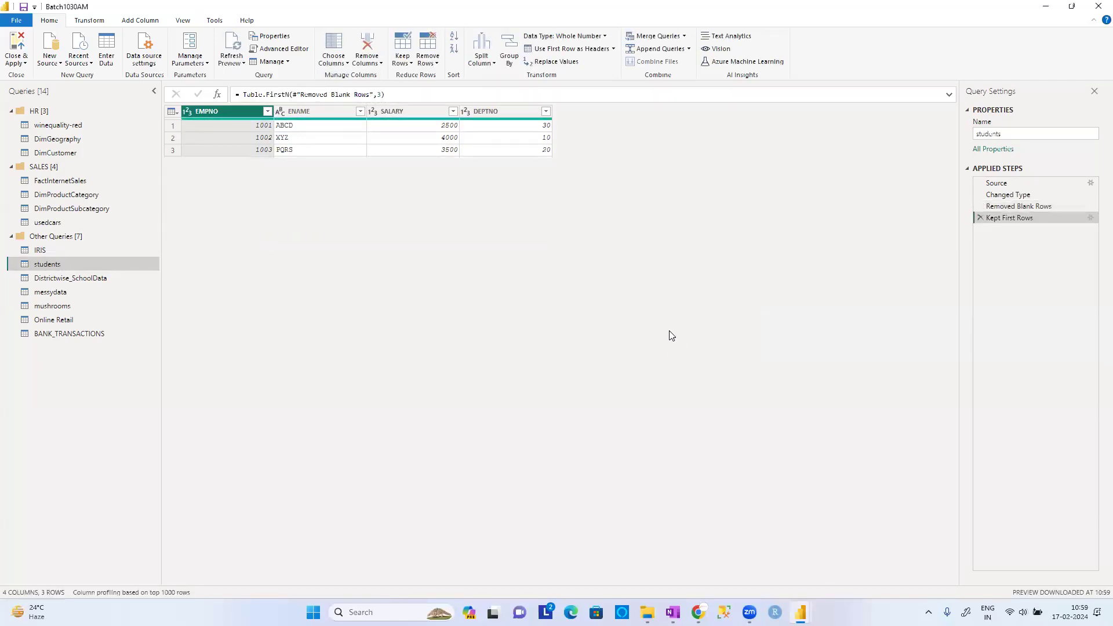
click(980, 218)
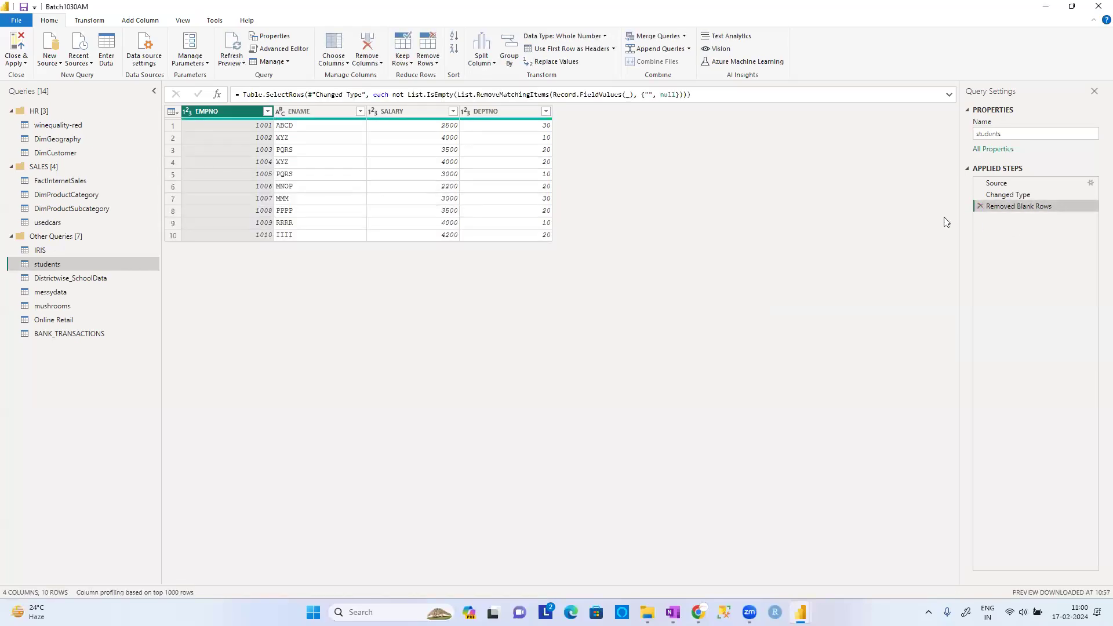
Keep only the bottom 5 rows of the students query, and delete the resulting applied step after going through the kept rows.
click(404, 66)
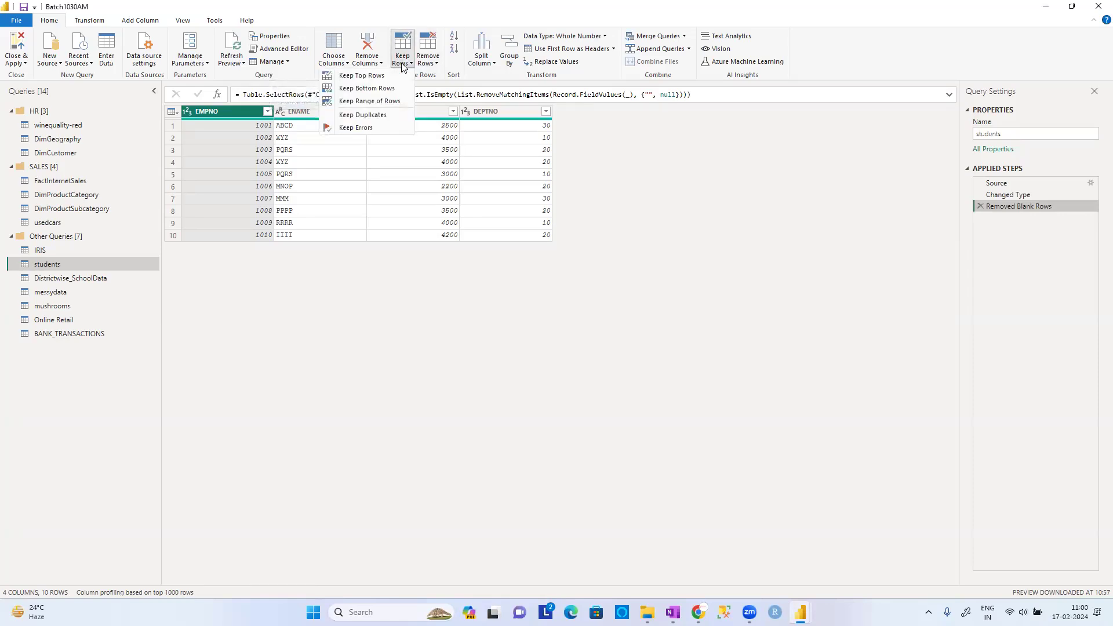
click(389, 99)
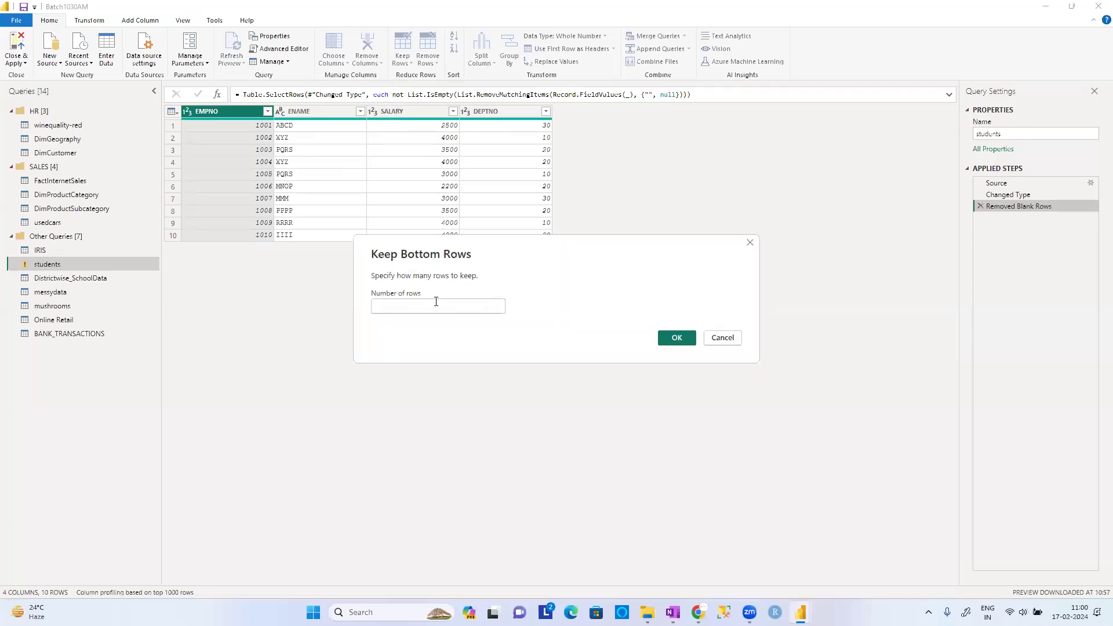
text(5)
click(673, 340)
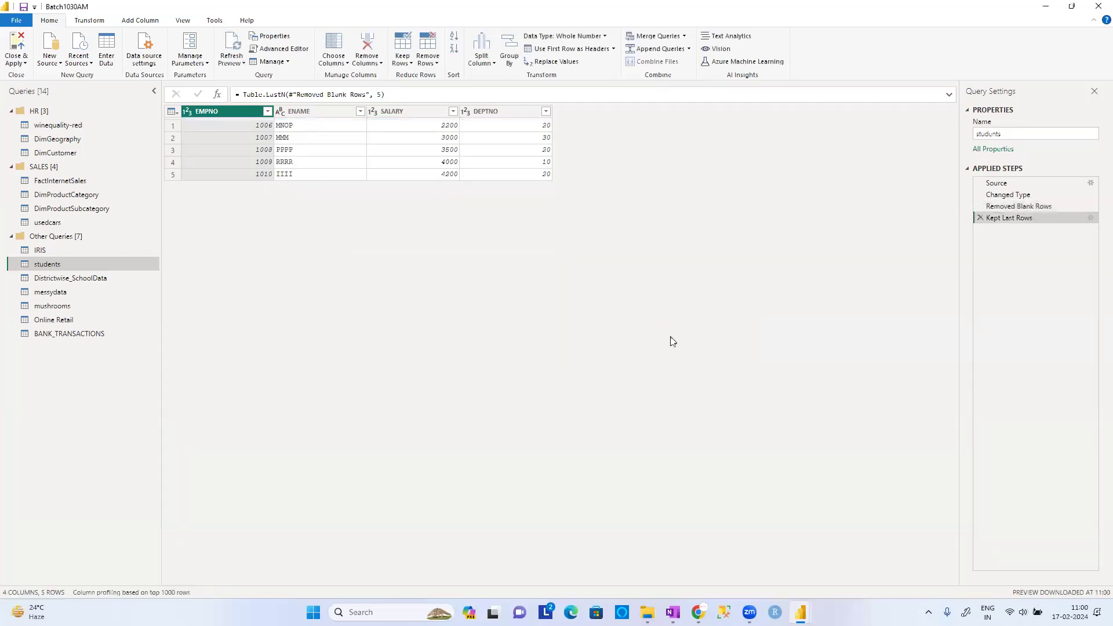
click(262, 127)
click(261, 139)
click(260, 151)
click(260, 164)
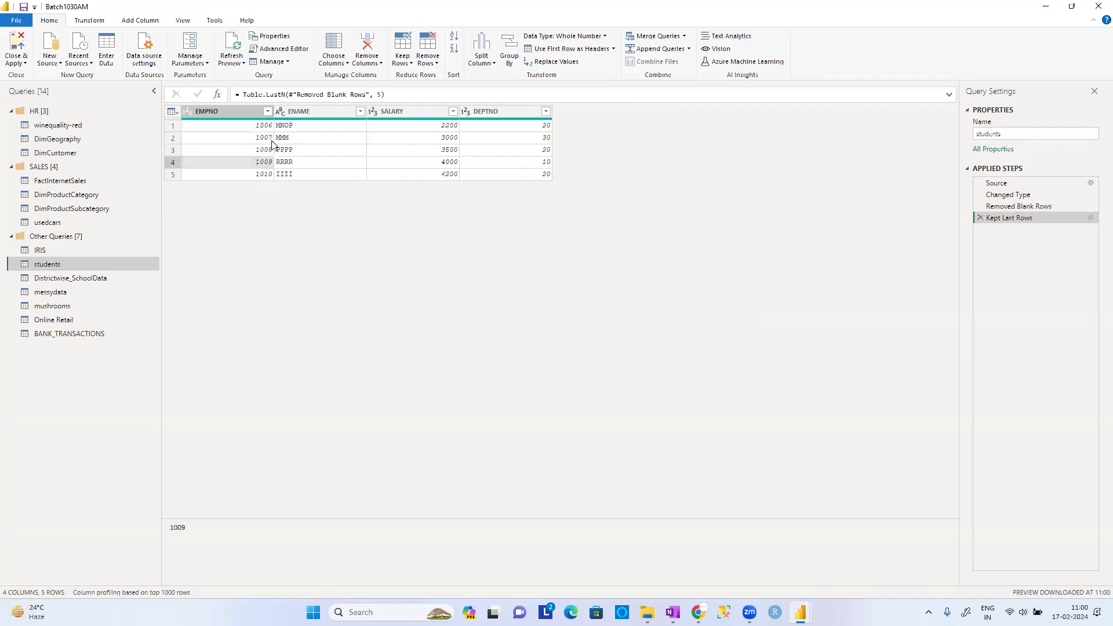
click(979, 218)
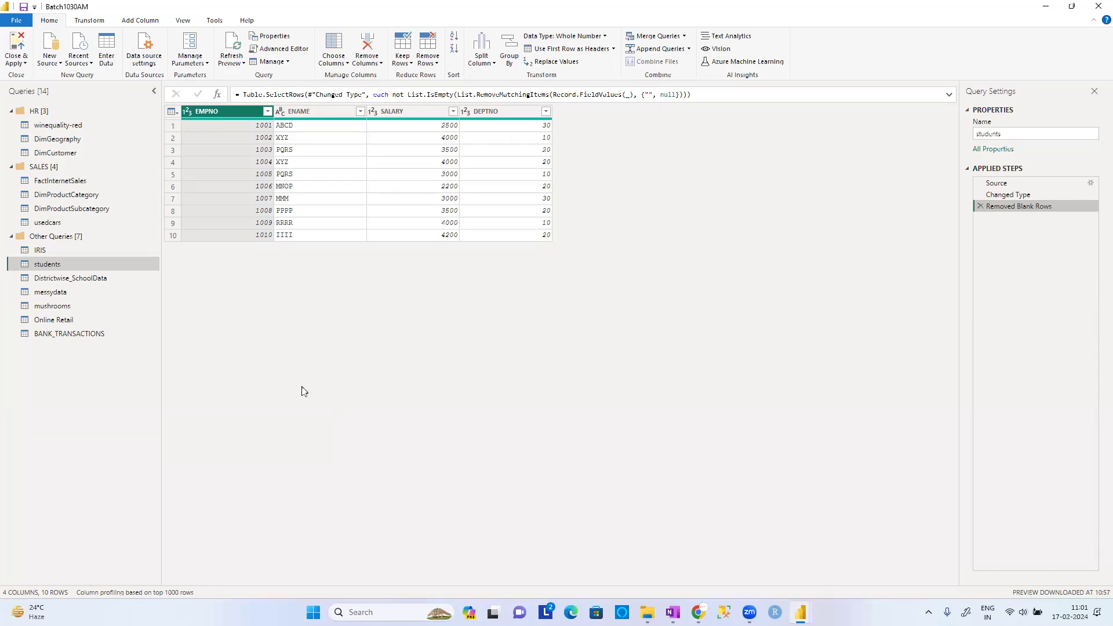
Open the usedcars query and look through its rows and its price, mileage, color and model columns.
click(49, 224)
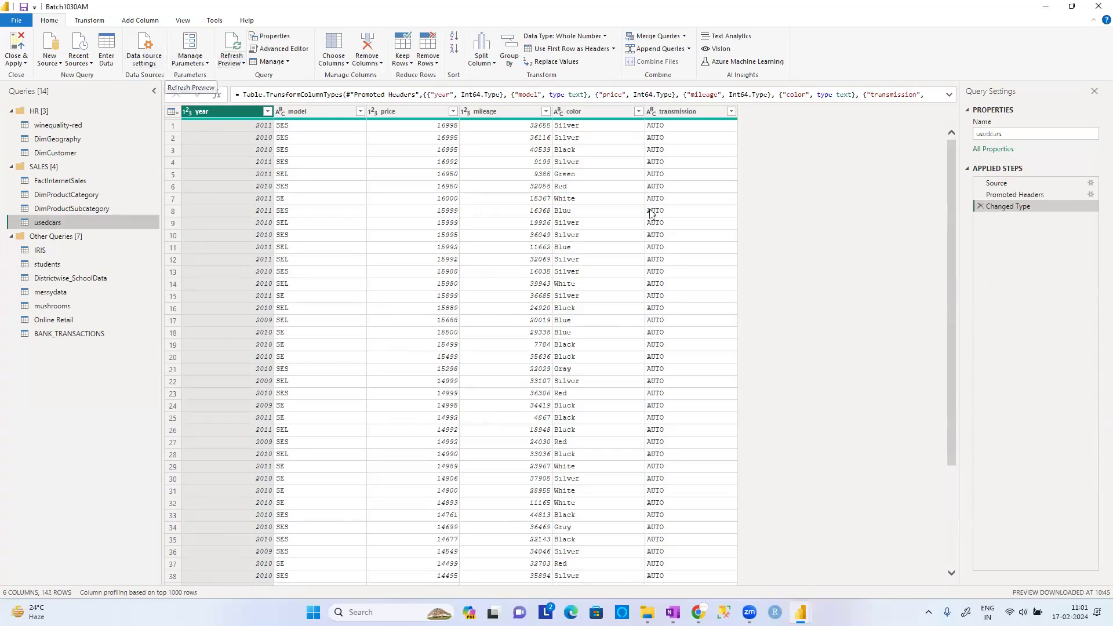
drag(951, 281, 968, 431)
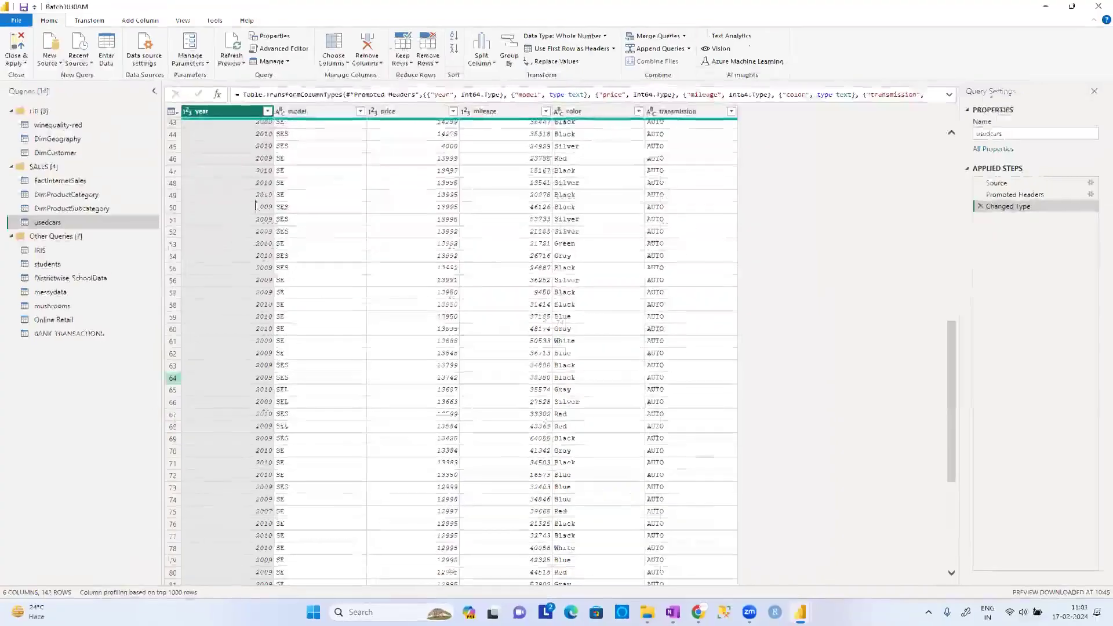
click(417, 112)
click(479, 114)
click(591, 112)
click(411, 112)
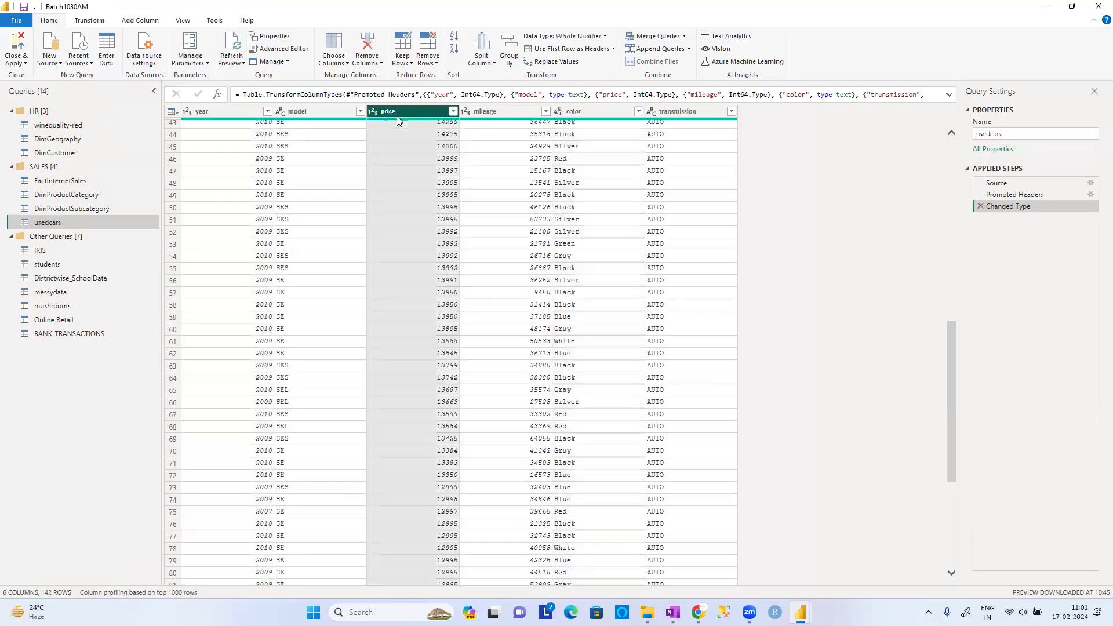
click(327, 117)
scroll(520, 262, up, 10)
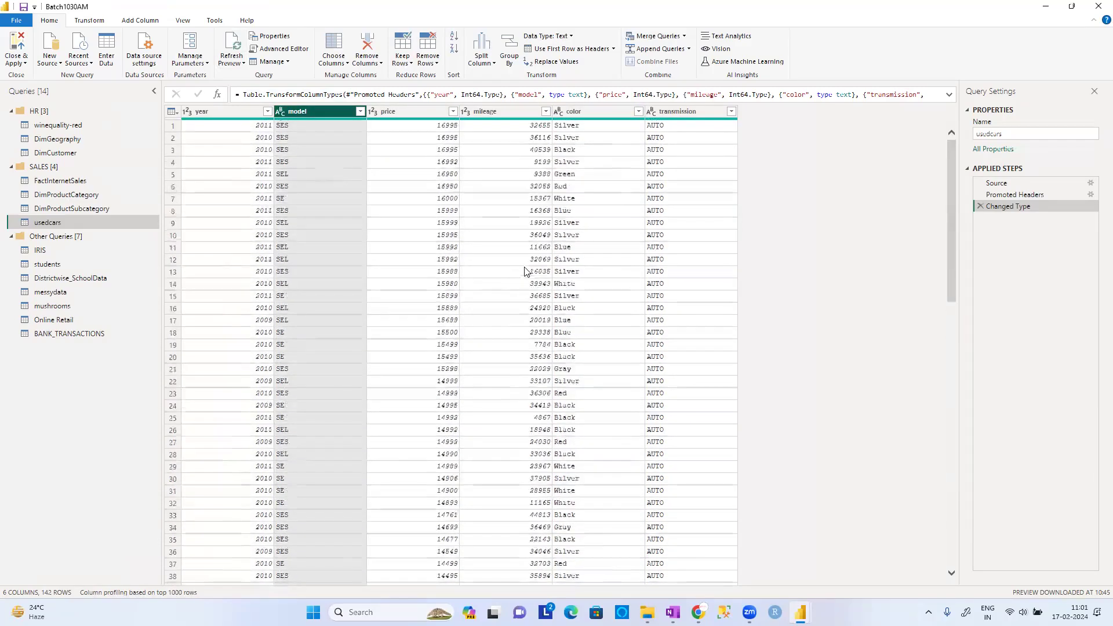
Keep only the top 20 rows of the usedcars query.
click(403, 60)
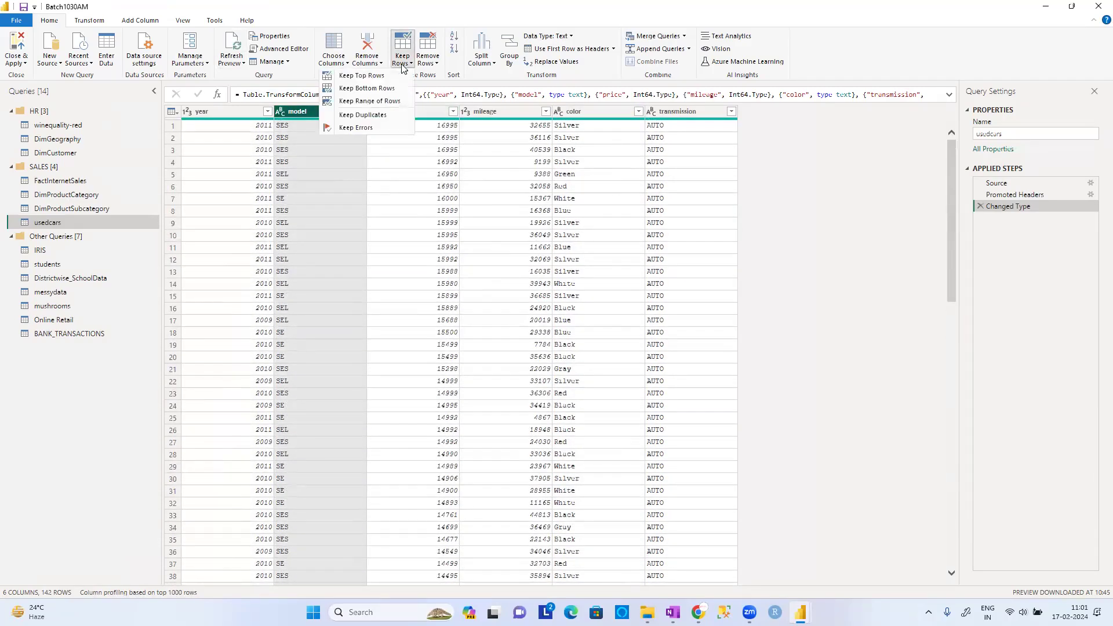
click(394, 76)
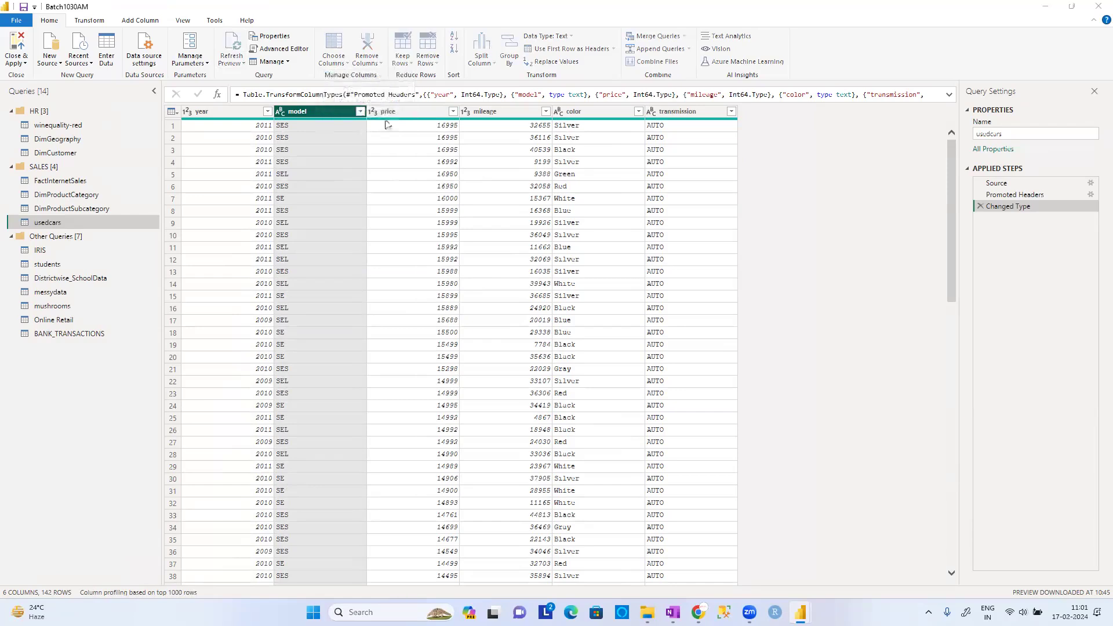
text(20)
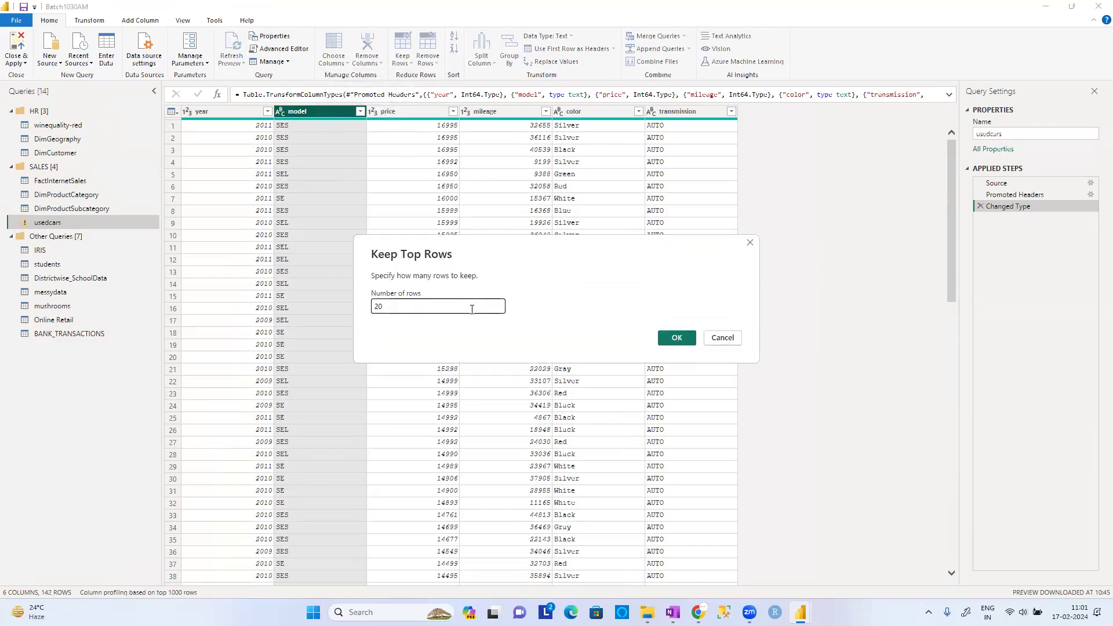
key(Return)
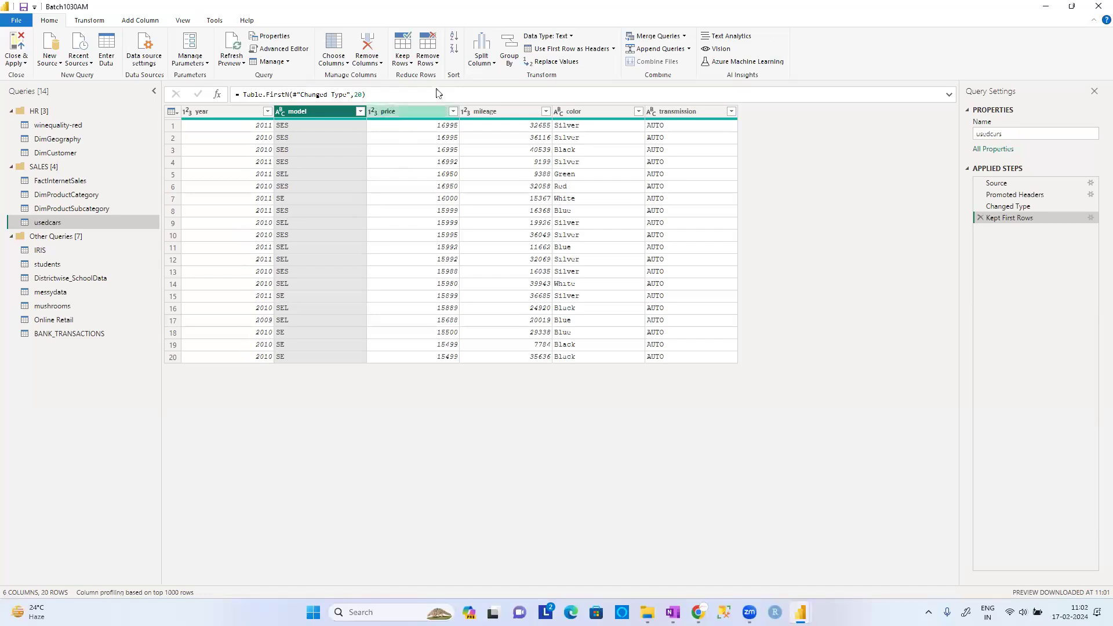
Keep only the bottom 10 of the remaining usedcars rows, and delete both the Kept Last Rows and Kept First Rows steps.
click(400, 63)
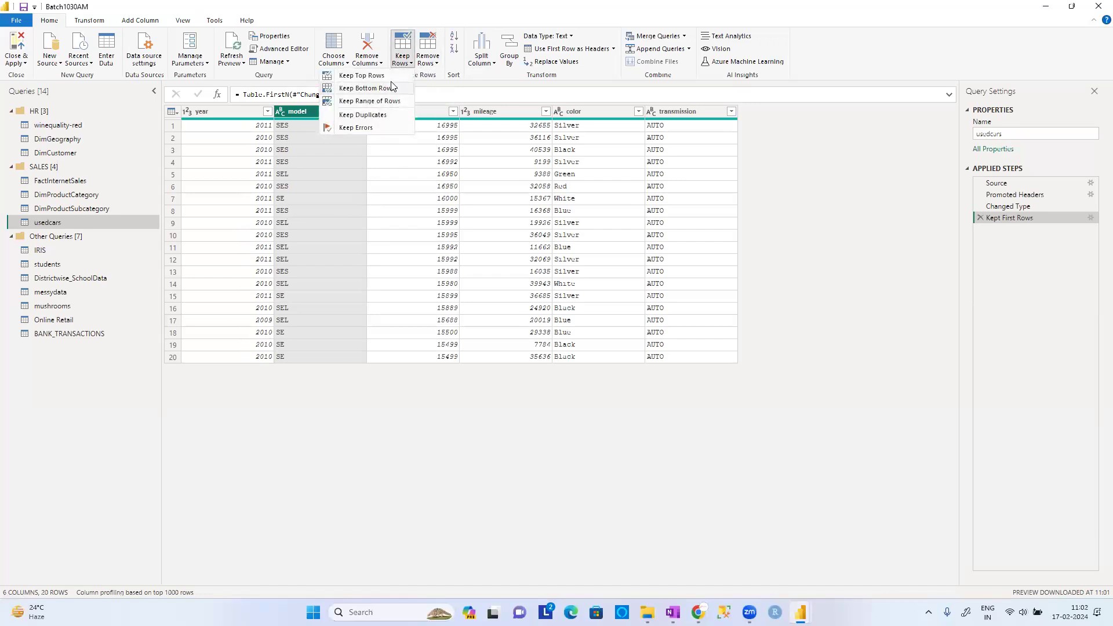
click(392, 87)
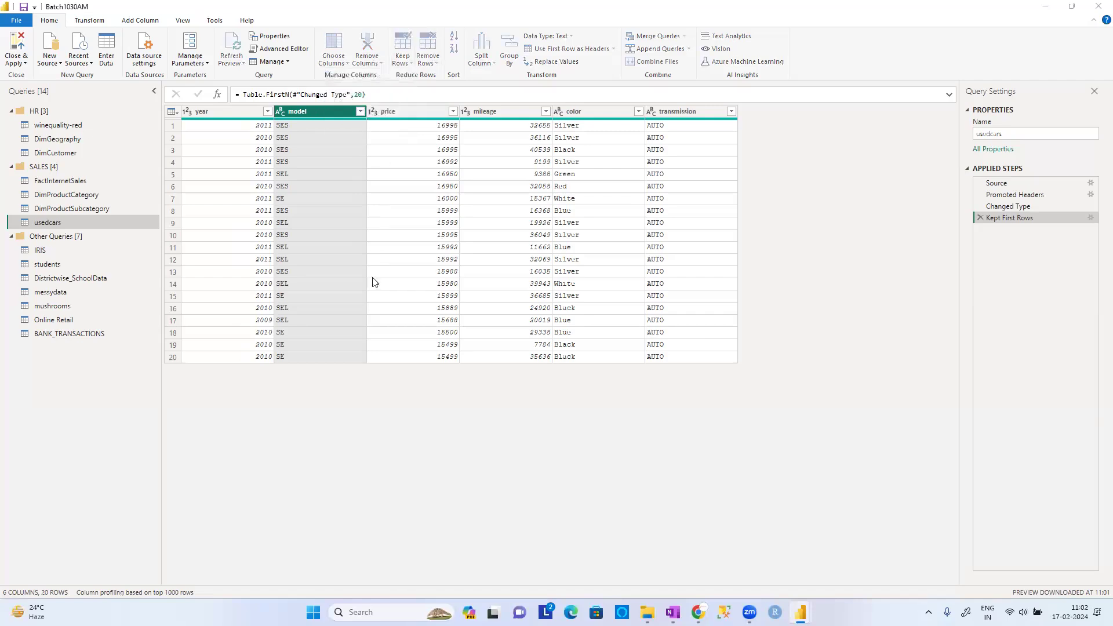
click(387, 309)
text(10)
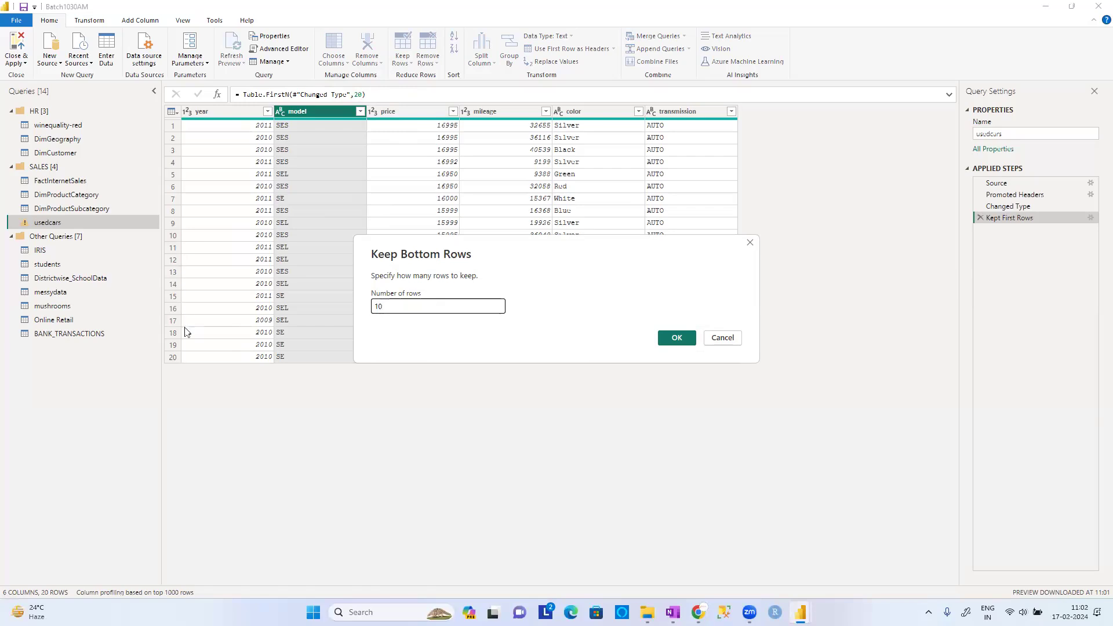
click(677, 338)
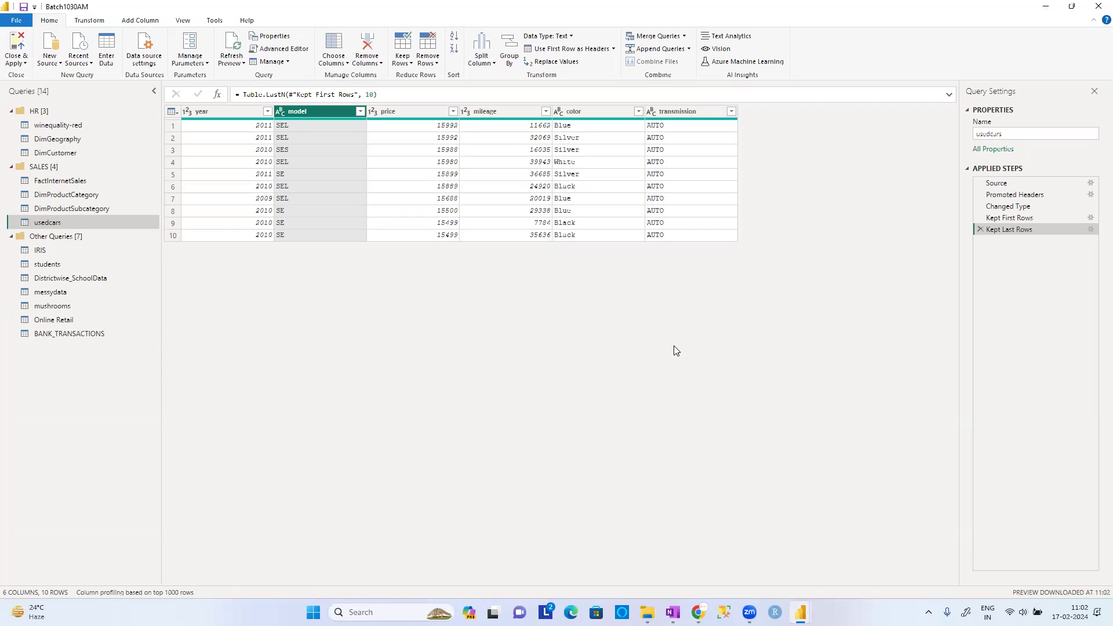
click(980, 229)
click(979, 218)
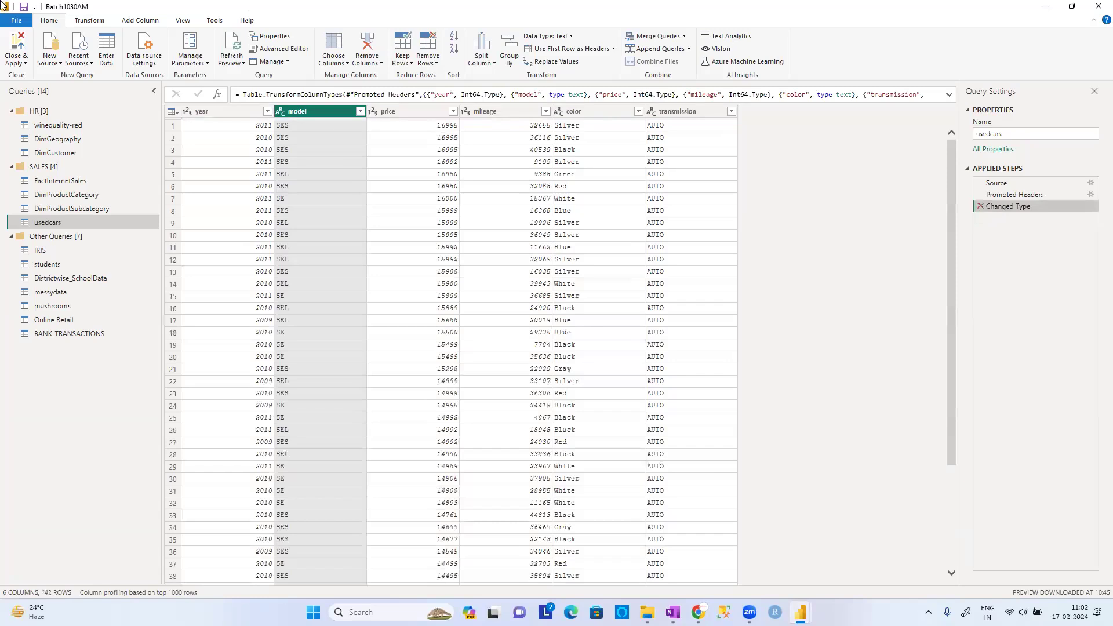
Switch to OneNote and add a new section to the Data Science notebook, shown in full page view.
key(alt+Tab)
key(alt+Tab)
key(alt+Tab)
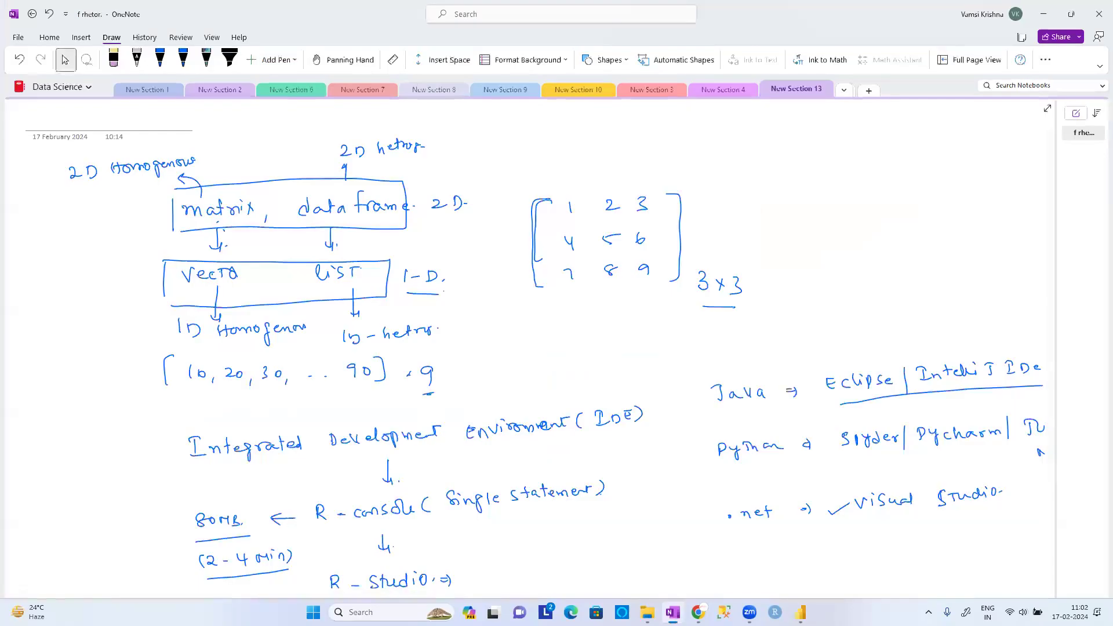
click(868, 91)
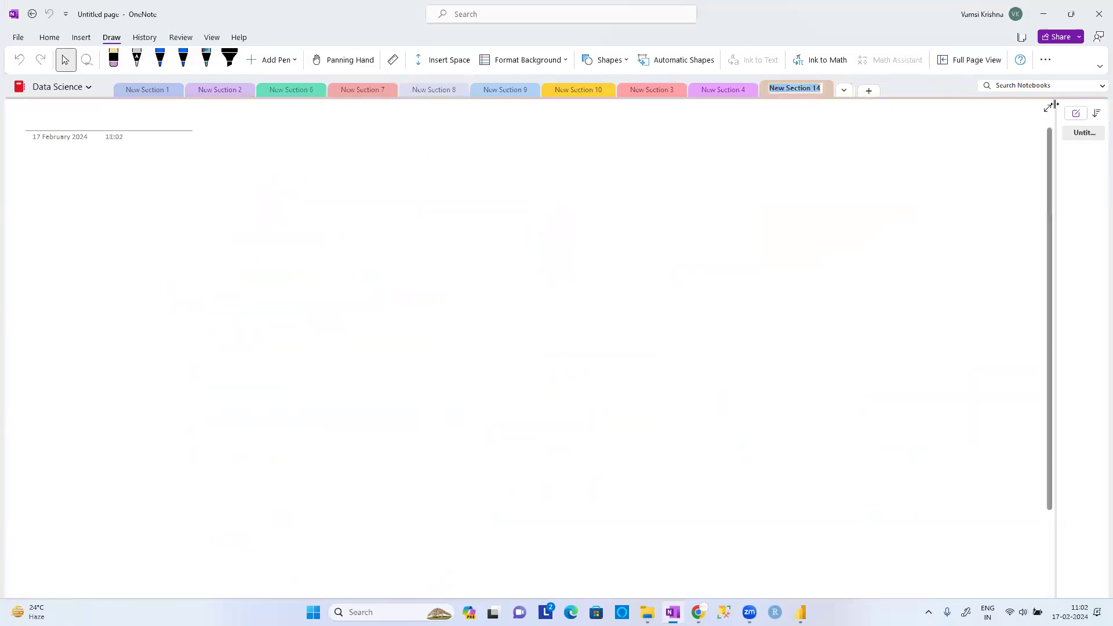
key(F11)
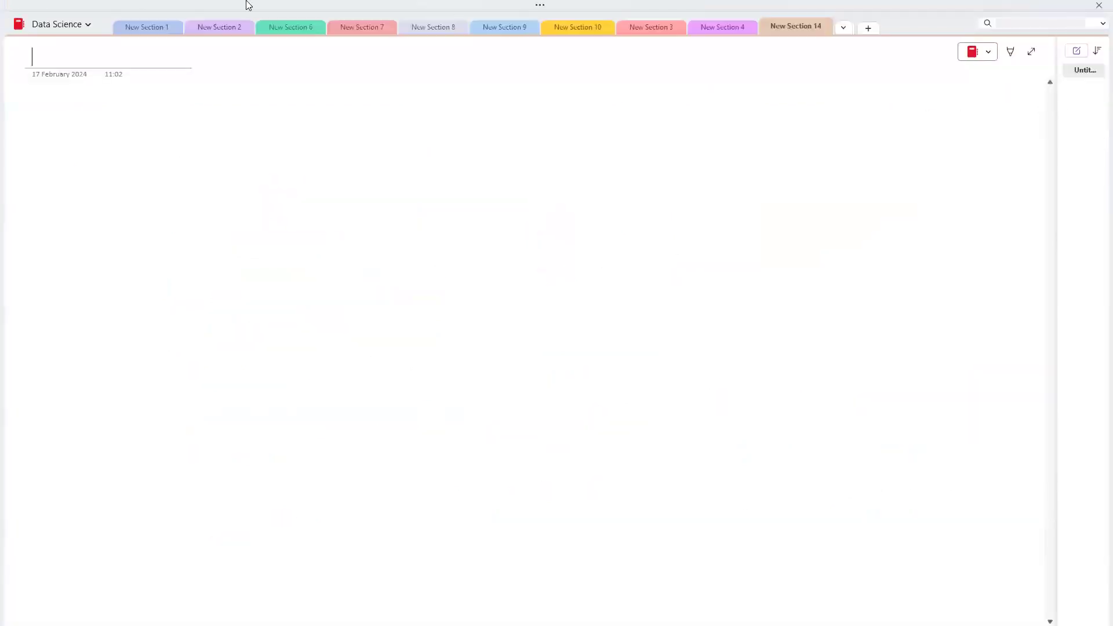
Handwrite the numbers 1 to 10 in a vertical column on the blank page.
drag(204, 124, 200, 293)
drag(205, 311, 200, 322)
drag(197, 349, 204, 441)
Try outlining the numbers 1 to 5 and the numbers 6 to 10 with boxes, and undo both sets of strokes.
mouse_move(178, 125)
mouse_down()
mouse_move(169, 273)
mouse_move(226, 303)
mouse_move(348, 307)
mouse_up()
mouse_move(184, 120)
mouse_down()
mouse_move(313, 128)
mouse_move(318, 293)
mouse_up()
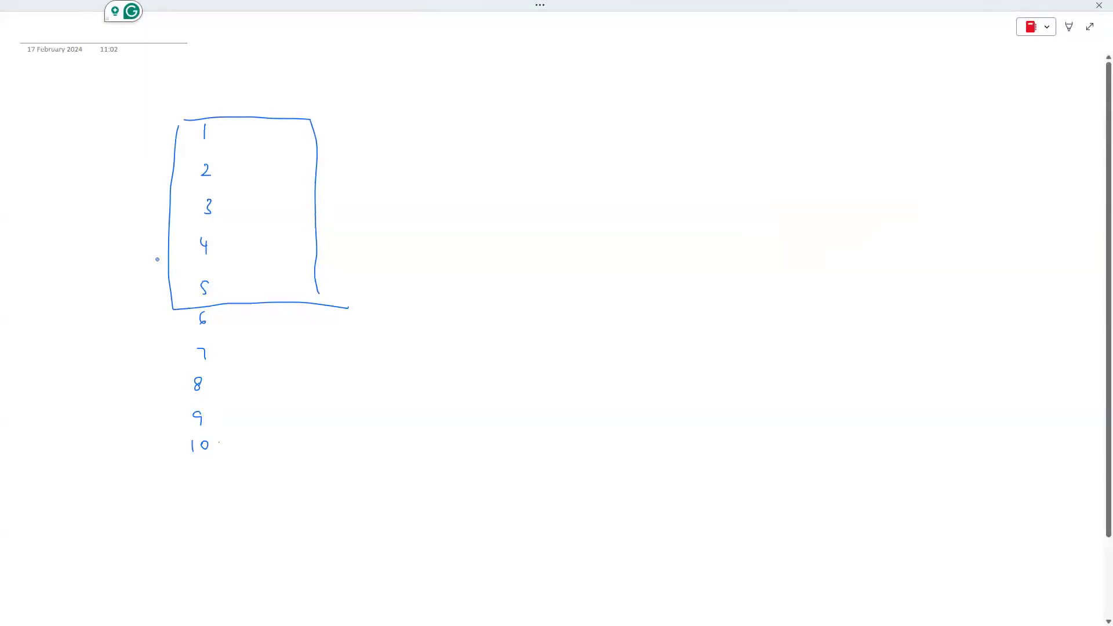
key(ctrl+z)
key(ctrl+z)
drag(183, 307, 177, 450)
mouse_move(184, 306)
mouse_down()
mouse_move(259, 310)
mouse_move(247, 458)
mouse_move(177, 466)
mouse_up()
key(ctrl+z)
key(ctrl+z)
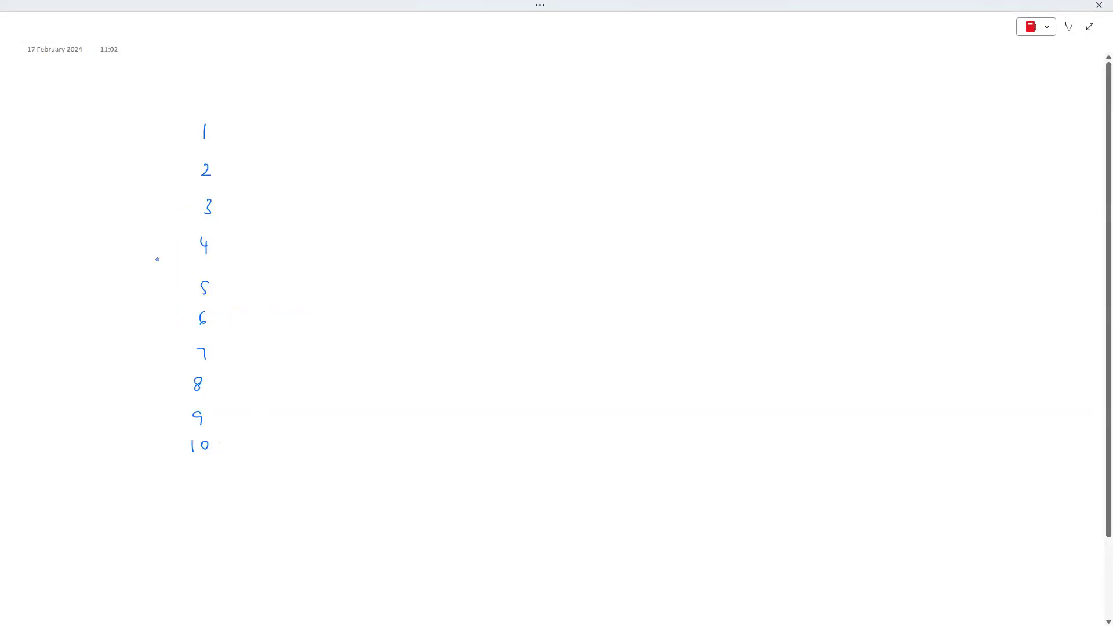
Draw a box around the numbers 4 to 8 and handwrite "⇒ ?" and "= Keep ⇒ ?" beside it.
mouse_move(182, 243)
mouse_down()
mouse_move(185, 396)
mouse_move(250, 397)
mouse_up()
mouse_move(185, 235)
mouse_down()
mouse_move(183, 258)
mouse_move(243, 223)
mouse_move(269, 254)
mouse_move(266, 370)
mouse_move(243, 397)
mouse_up()
drag(292, 248, 301, 249)
drag(293, 253, 342, 250)
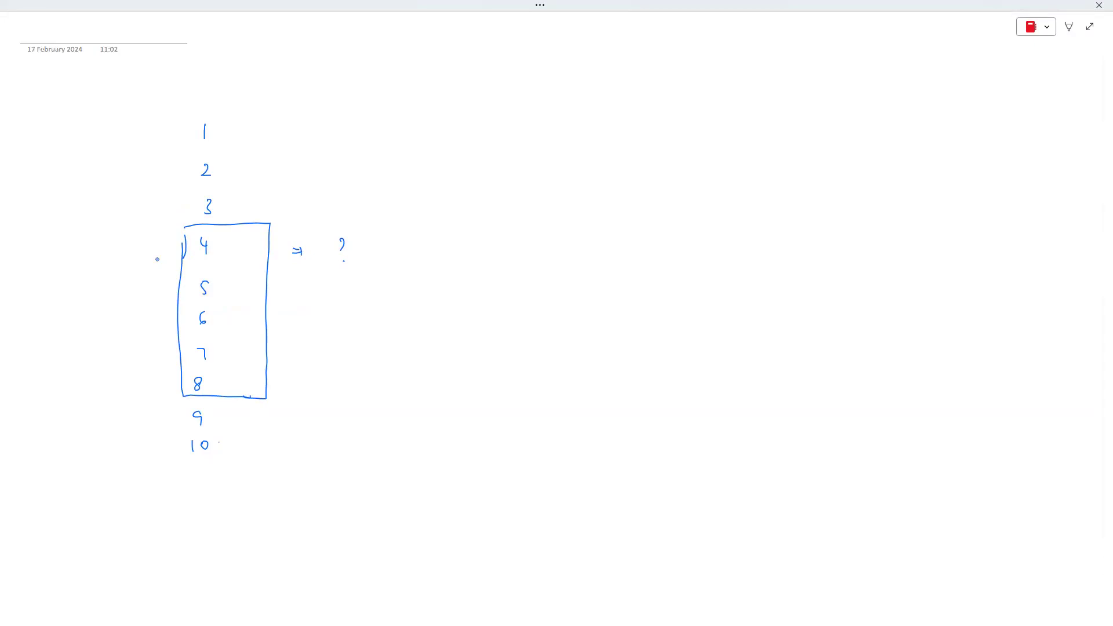
drag(283, 315, 336, 315)
mouse_move(338, 311)
mouse_down()
mouse_move(339, 324)
mouse_move(377, 310)
mouse_up()
drag(368, 313, 400, 310)
click(401, 315)
Handwrite an underlined "Keep rows" heading followed by an arrow, and draw a second arrow from it to the number 8.
mouse_move(470, 127)
mouse_down()
mouse_move(470, 141)
mouse_move(496, 139)
mouse_up()
drag(498, 134, 619, 125)
drag(614, 129, 620, 127)
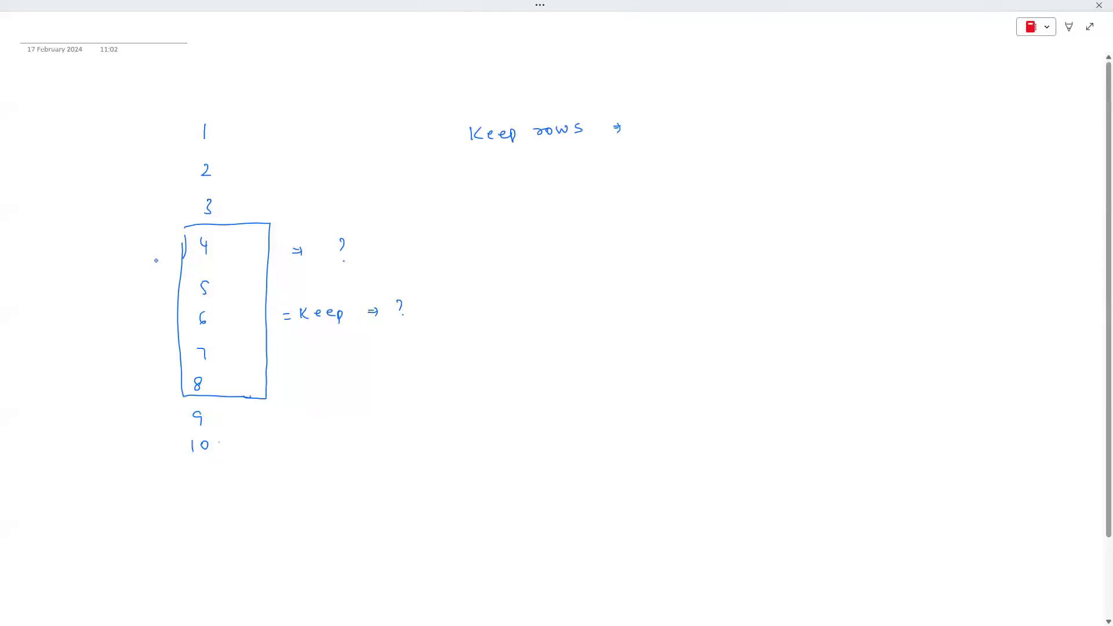
drag(463, 154, 581, 149)
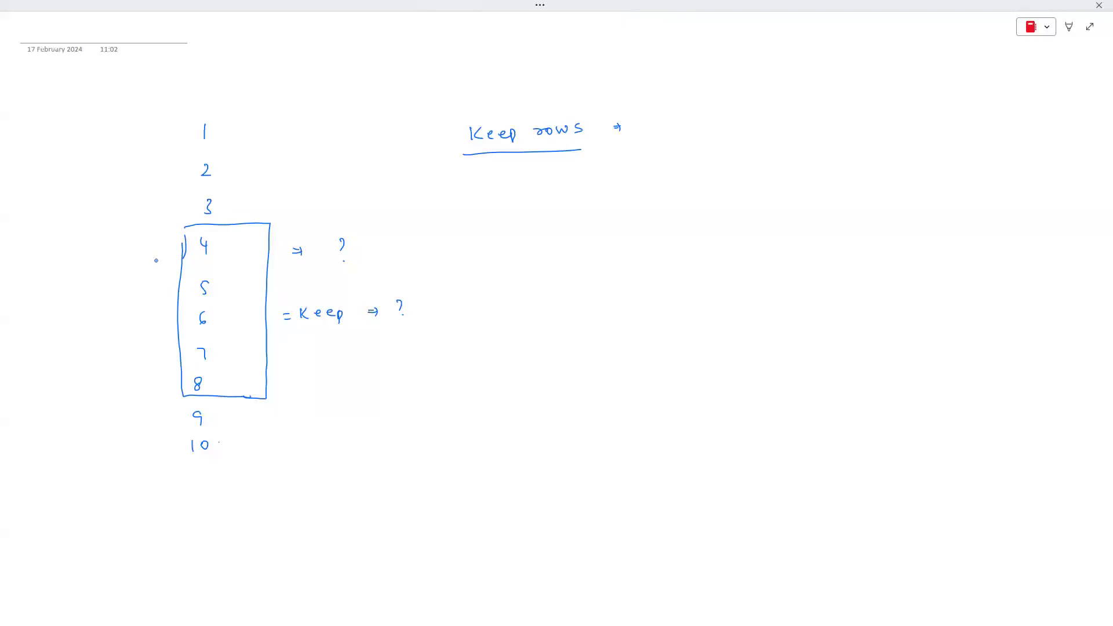
drag(601, 152, 618, 166)
click(207, 388)
drag(649, 166, 646, 185)
click(661, 178)
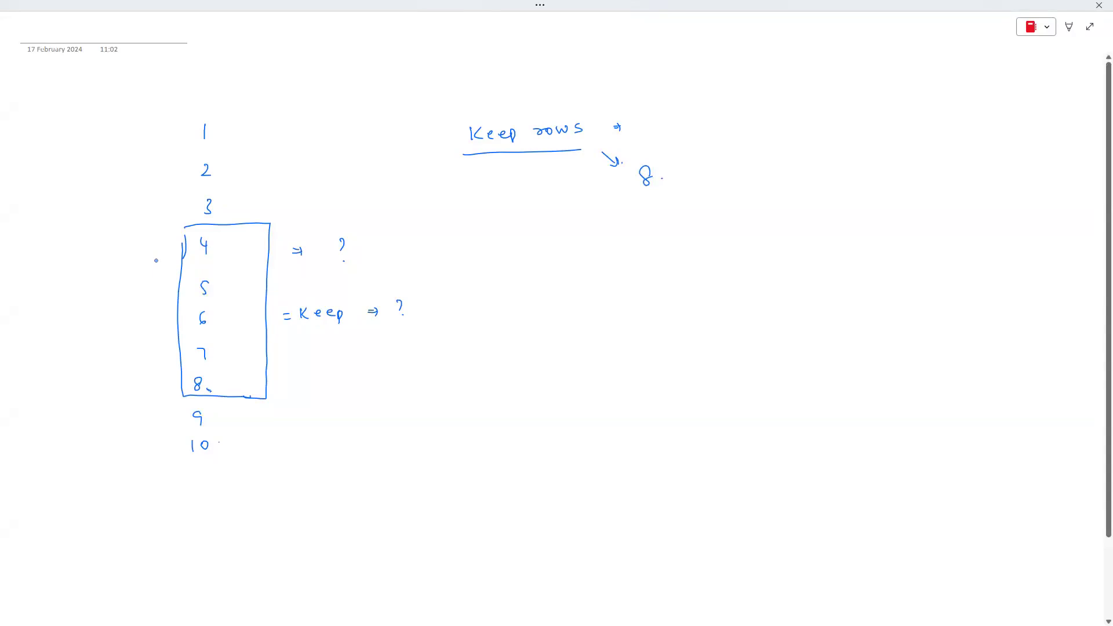
Handwrite the numbers 1 to 8 in a column below the 8, and box the numbers 4 to 8.
drag(644, 207, 653, 288)
drag(647, 301, 652, 333)
mouse_move(647, 342)
mouse_down()
mouse_move(651, 373)
mouse_move(651, 364)
mouse_up()
click(666, 363)
mouse_move(636, 278)
mouse_down()
mouse_move(641, 380)
mouse_move(674, 267)
mouse_move(673, 385)
mouse_move(647, 385)
mouse_up()
Handwrite "Keep bottom rows = 5" beside the boxed 4 to 8, and draw a dividing line under the 8.
drag(707, 295, 710, 303)
drag(721, 302, 739, 312)
drag(768, 294, 850, 295)
drag(855, 291, 871, 295)
drag(886, 289, 895, 293)
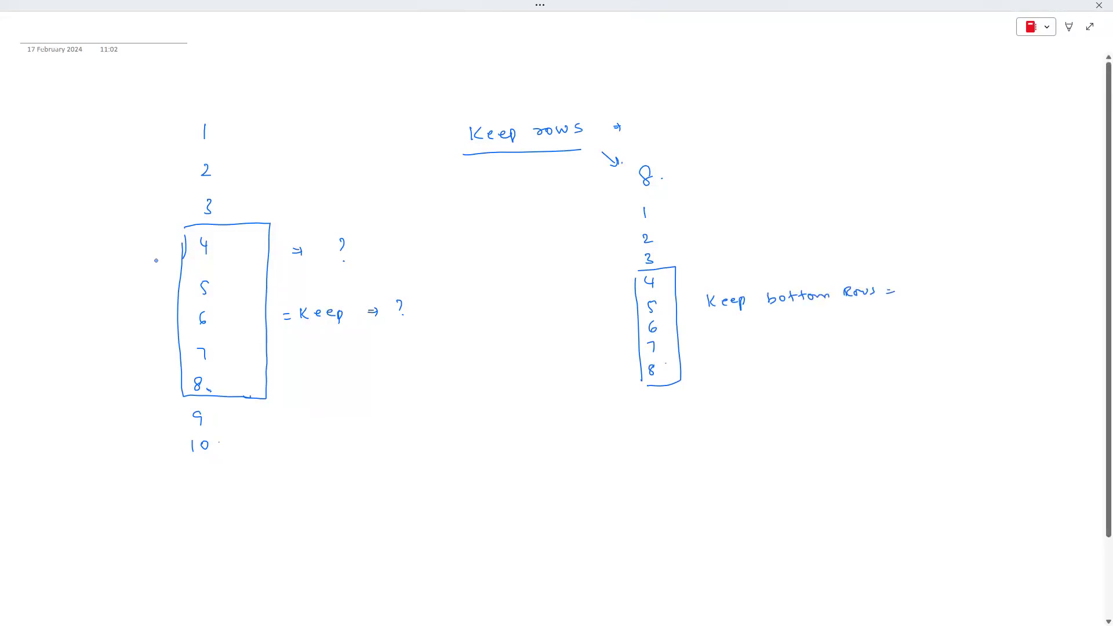
drag(909, 284, 920, 303)
drag(492, 196, 685, 189)
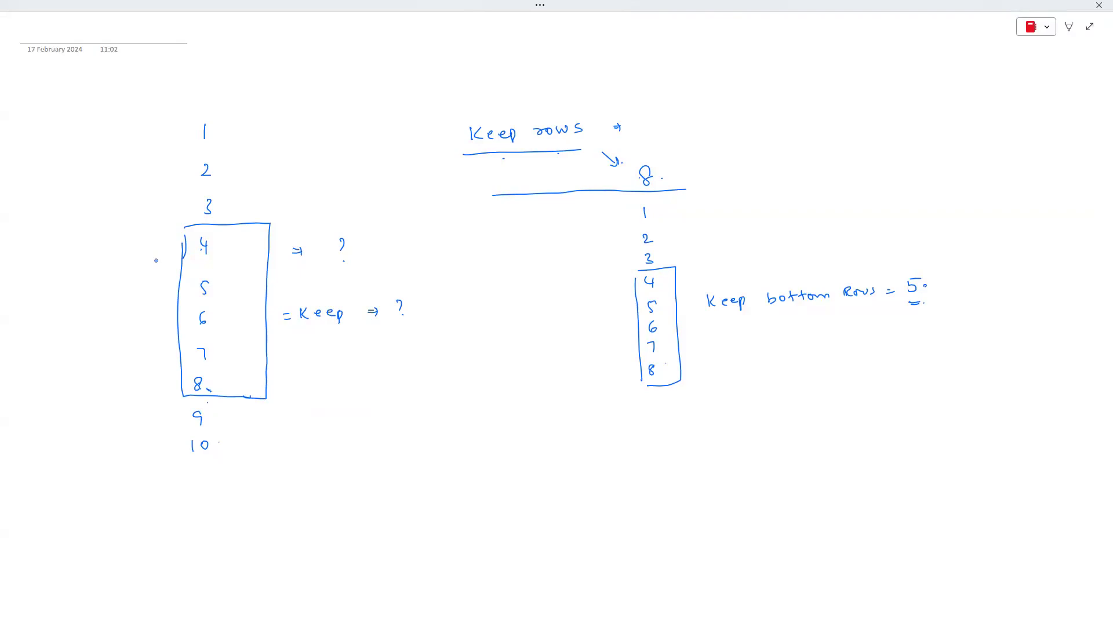
Box the numbers 1 to 3 and the numbers 4 to 10 in the first column, and handwrite "Keep bottom 7" for the alternative method.
mouse_move(183, 220)
mouse_down()
mouse_move(181, 144)
mouse_move(197, 112)
mouse_move(272, 144)
mouse_move(277, 225)
mouse_up()
drag(304, 172, 305, 180)
drag(438, 256, 438, 267)
mouse_move(447, 256)
mouse_down()
mouse_move(448, 267)
mouse_move(540, 262)
mouse_up()
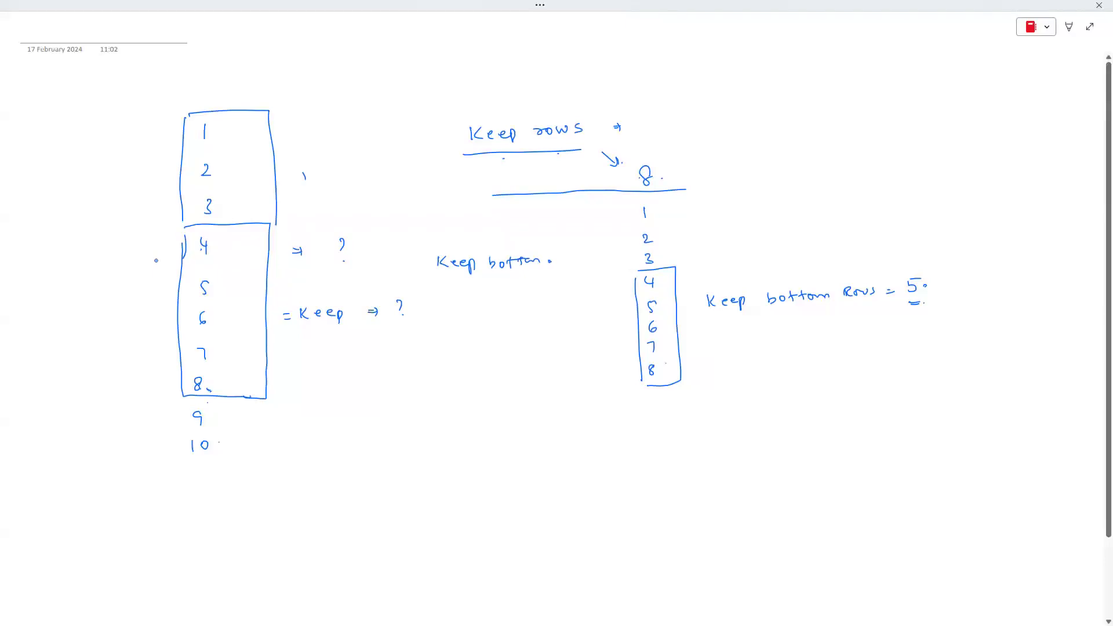
drag(567, 251, 577, 249)
drag(572, 250, 573, 264)
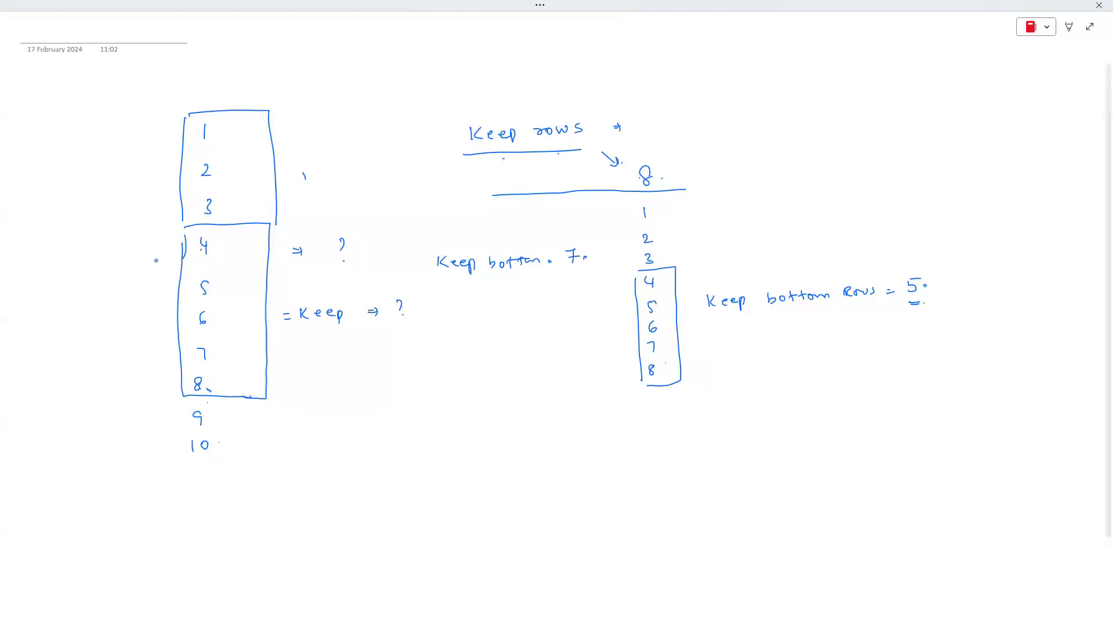
mouse_move(185, 231)
mouse_down()
mouse_move(174, 451)
mouse_move(244, 446)
mouse_up()
mouse_move(265, 232)
mouse_down()
mouse_move(259, 449)
mouse_move(233, 455)
mouse_up()
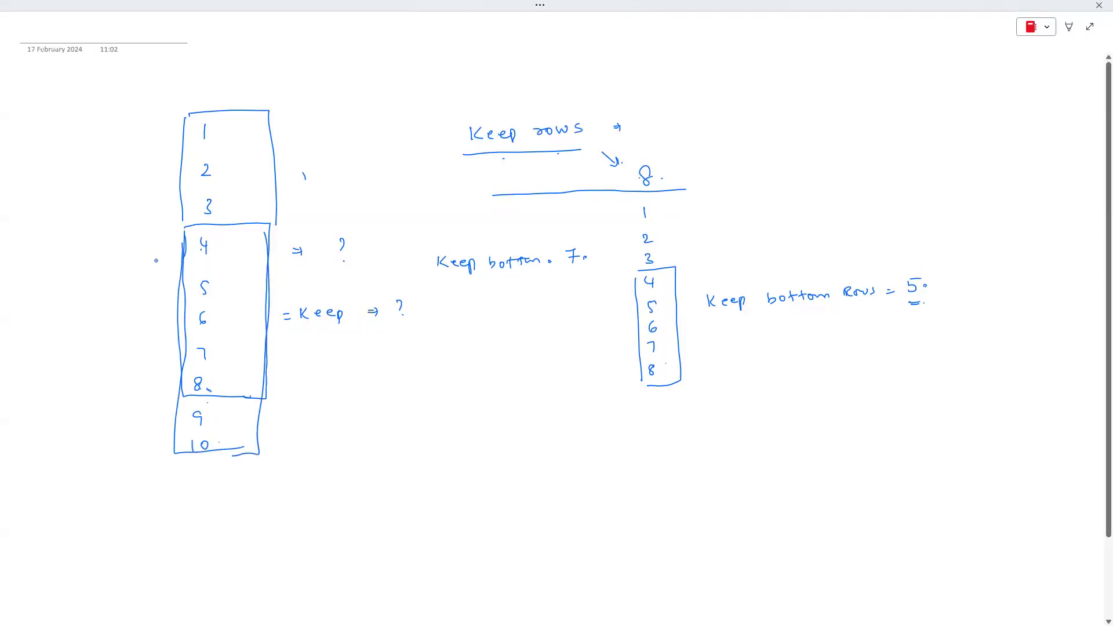
Handwrite "Keep top ⇒ 5" below the "Keep bottom 7" note, and draw a vertical line separating these notes from the second column.
drag(455, 298, 456, 311)
mouse_move(463, 299)
mouse_down()
mouse_move(461, 311)
mouse_move(489, 308)
mouse_up()
drag(489, 313, 521, 296)
drag(514, 295, 524, 297)
drag(535, 295, 535, 302)
mouse_move(558, 295)
mouse_down()
mouse_move(573, 300)
mouse_move(580, 287)
mouse_move(588, 312)
mouse_up()
click(589, 293)
drag(565, 317, 590, 315)
drag(609, 227, 616, 346)
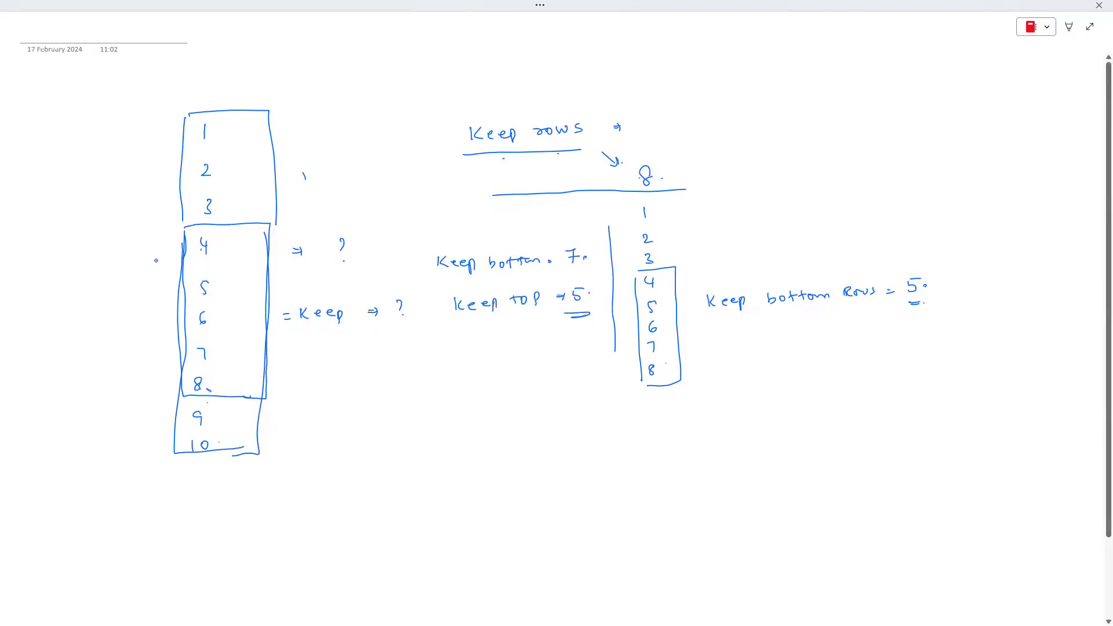
Underline the "Keep bottom 7", "Keep top 5" and "Keep bottom rows = 5" notes, and add "top" before the 8.
drag(441, 283, 586, 274)
drag(457, 325, 589, 316)
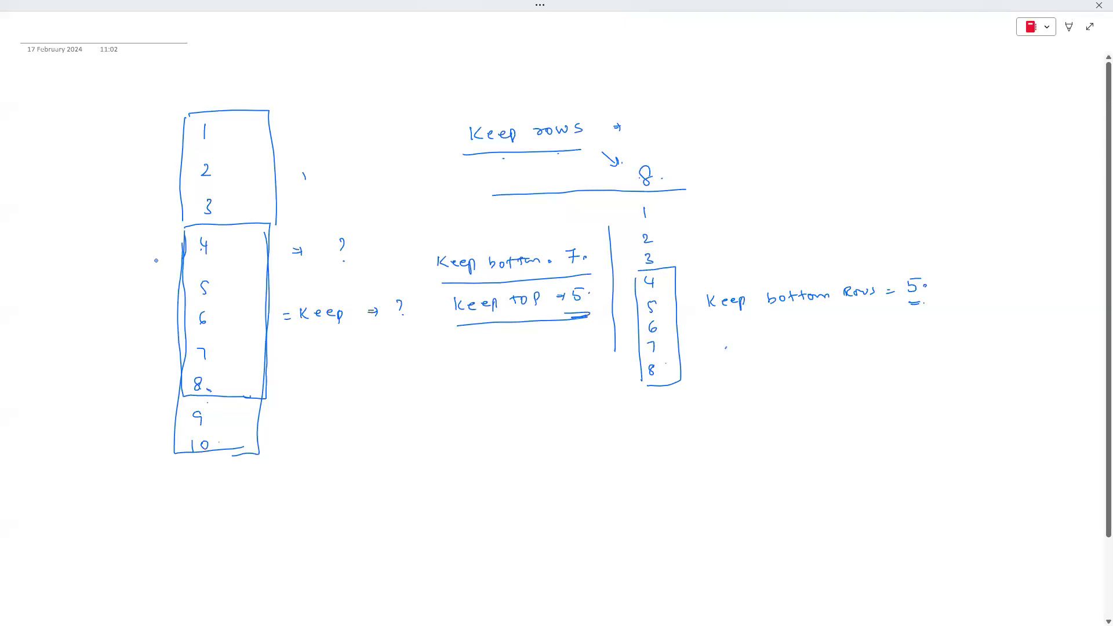
drag(595, 178, 598, 187)
drag(590, 181, 604, 182)
drag(614, 178, 616, 184)
click(655, 184)
drag(787, 318, 922, 314)
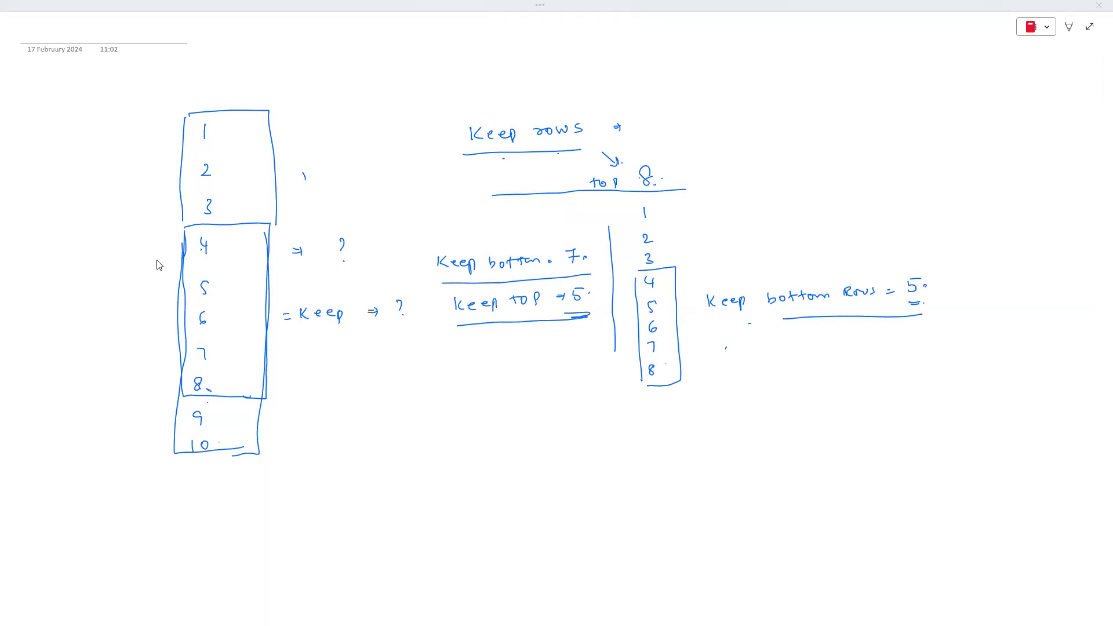
Switch to Power Query Editor, open the students query, and point out the EMPNO values 1005 to 1008 one by one.
key(alt+Tab)
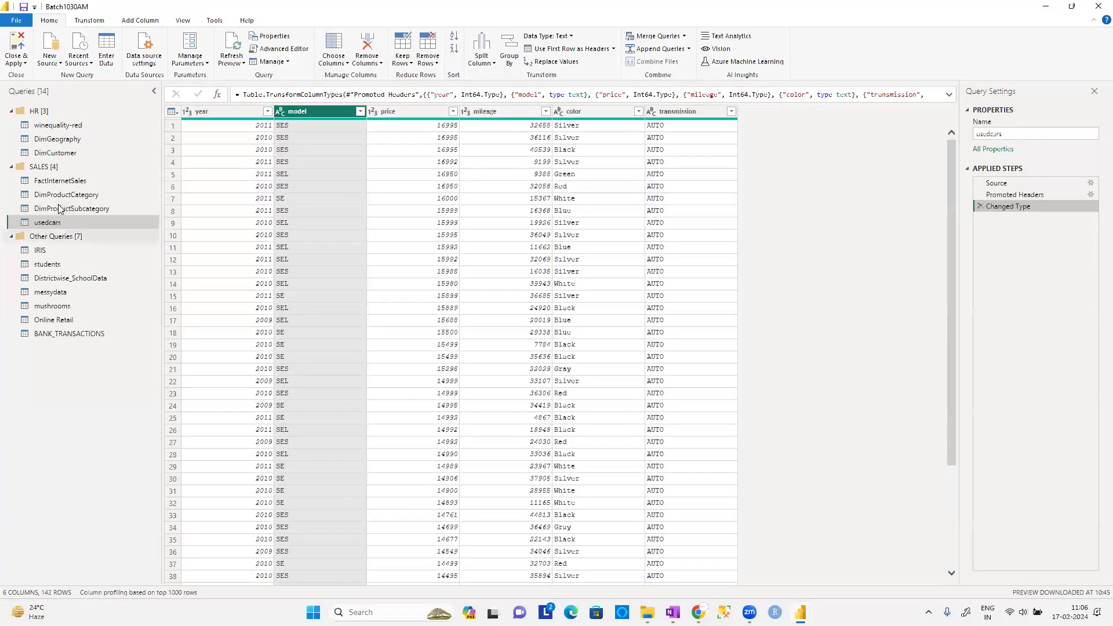
click(63, 266)
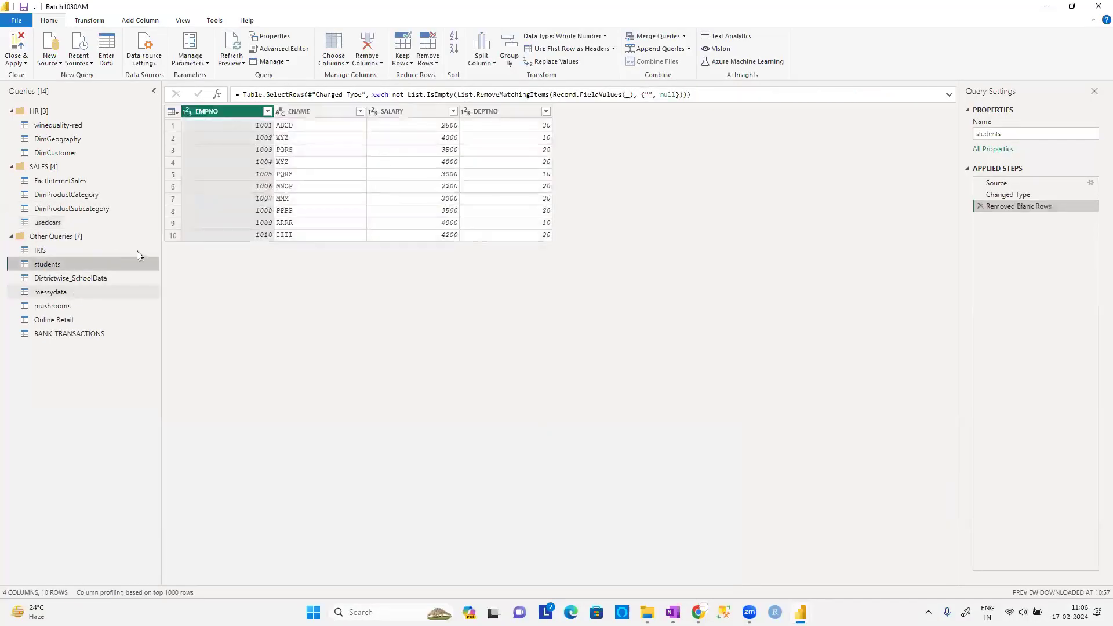
click(266, 173)
click(267, 186)
click(269, 198)
click(271, 208)
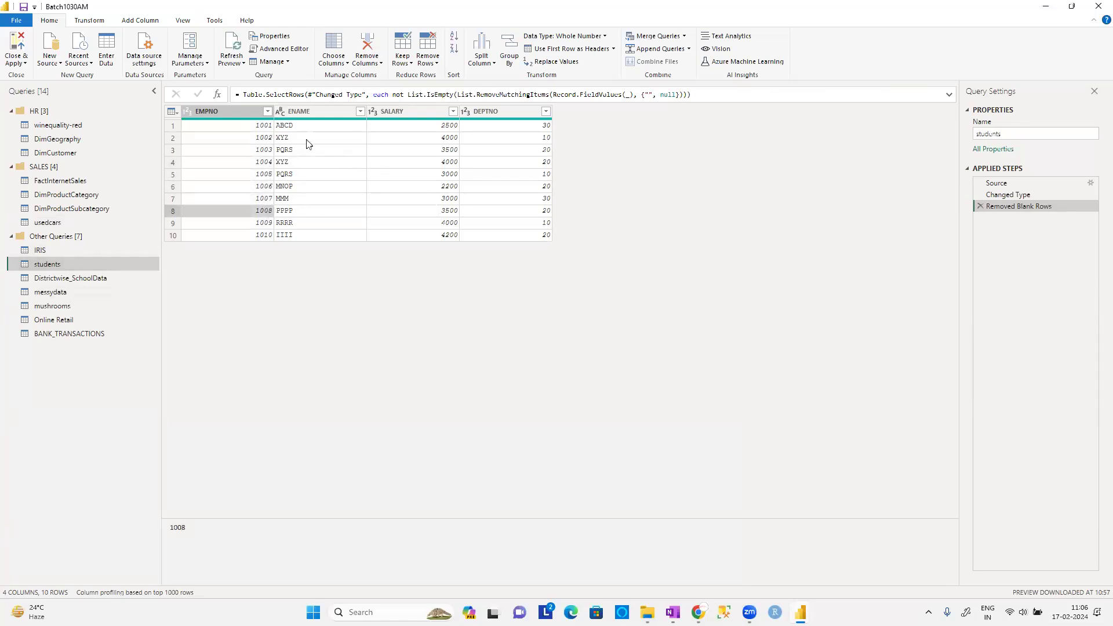
Keep only the top 8 rows of the students query.
click(407, 65)
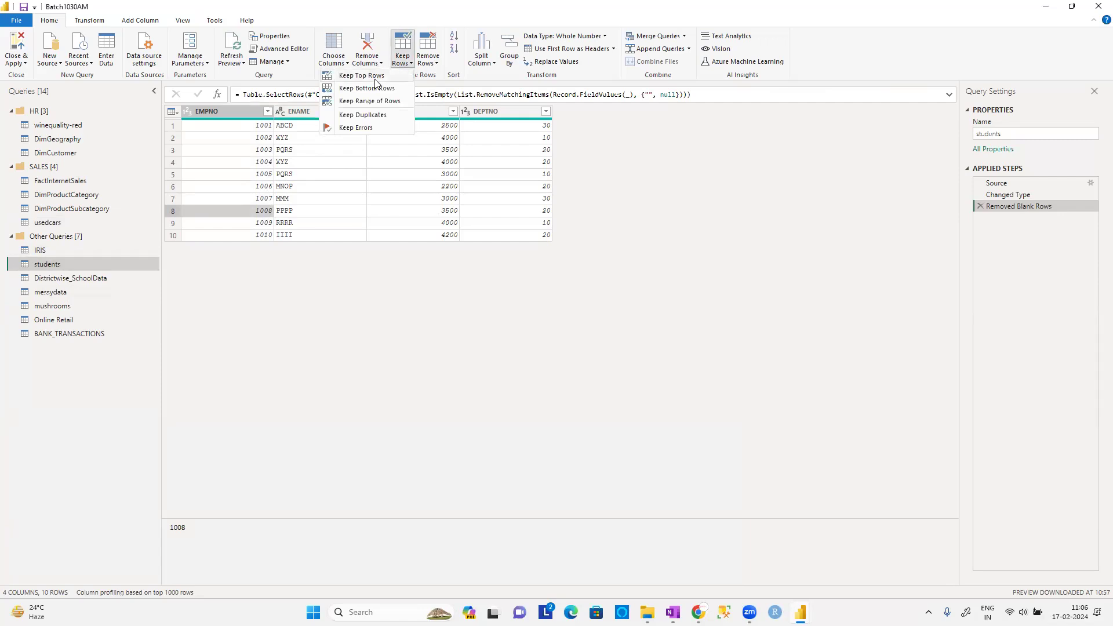
click(362, 114)
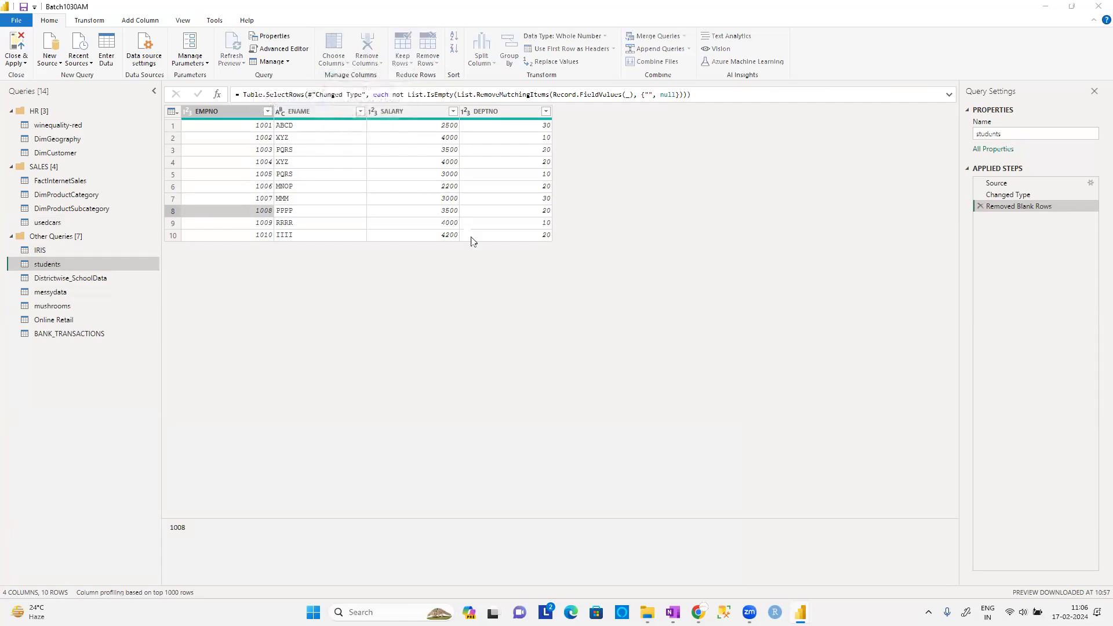
text(5)
click(676, 337)
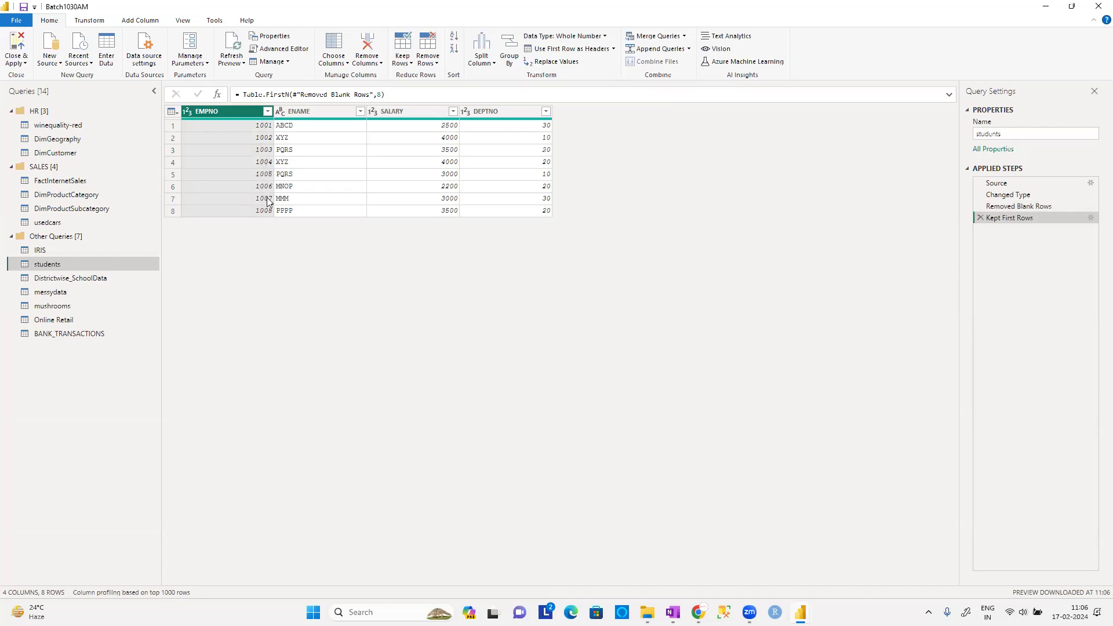
Keep the bottom 5 of the remaining students rows.
click(404, 63)
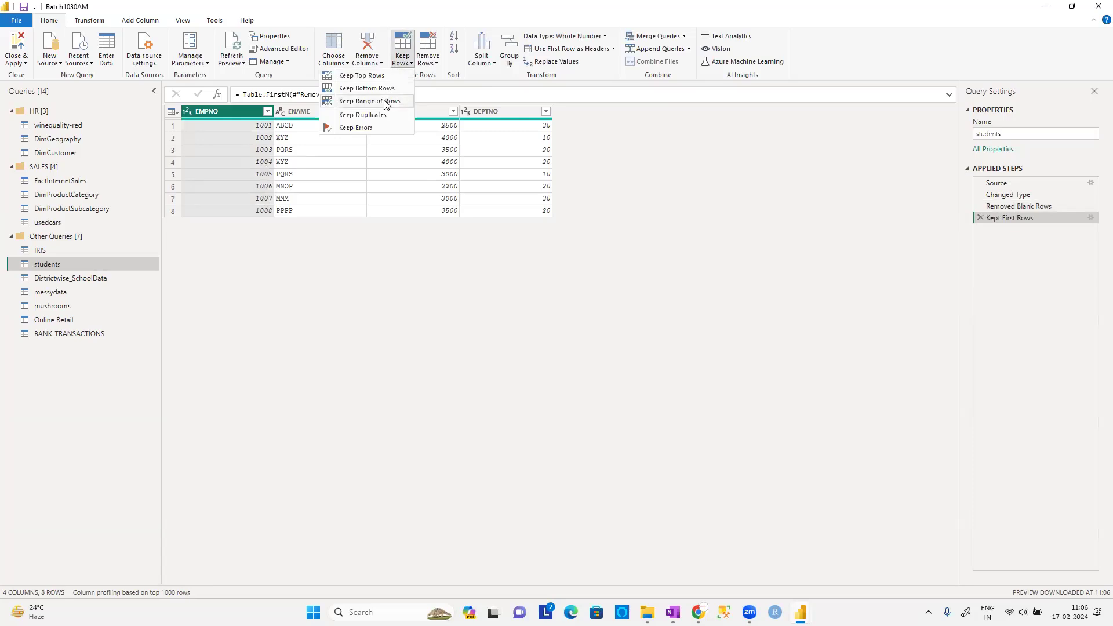
click(387, 93)
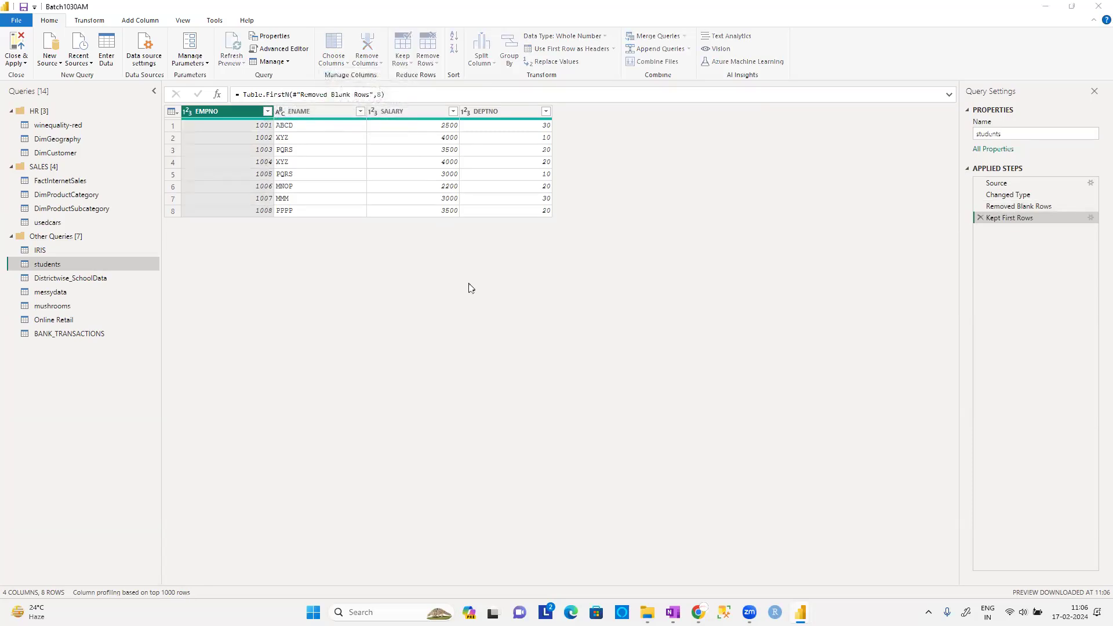
text(4)
click(672, 337)
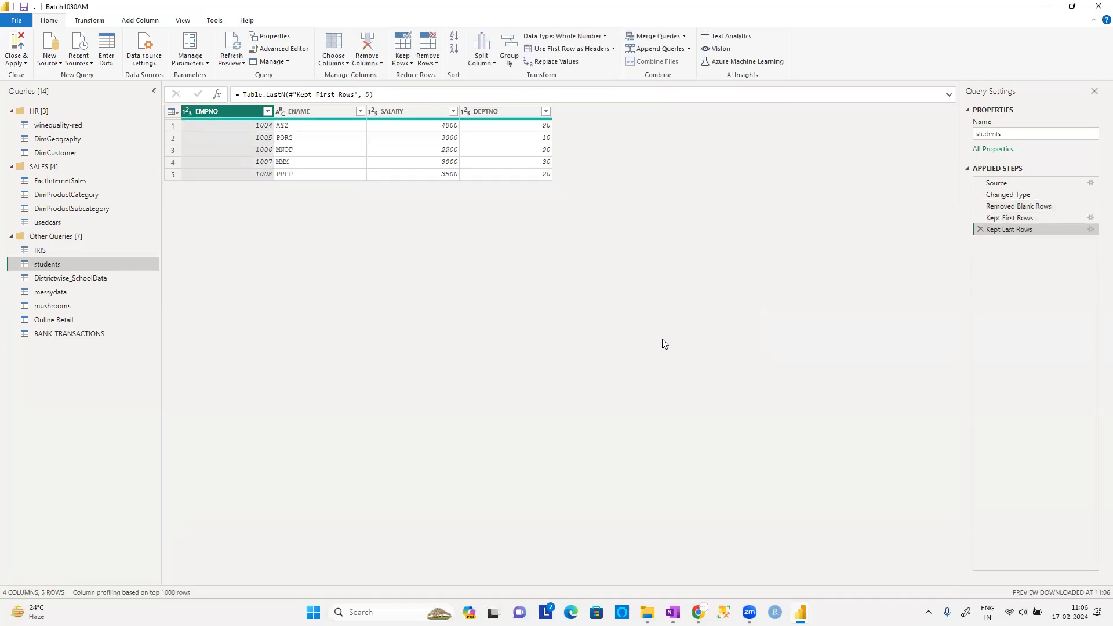
Delete the Kept Last Rows and Kept First Rows steps from the students query, and select the EMPNO value 1004.
click(979, 228)
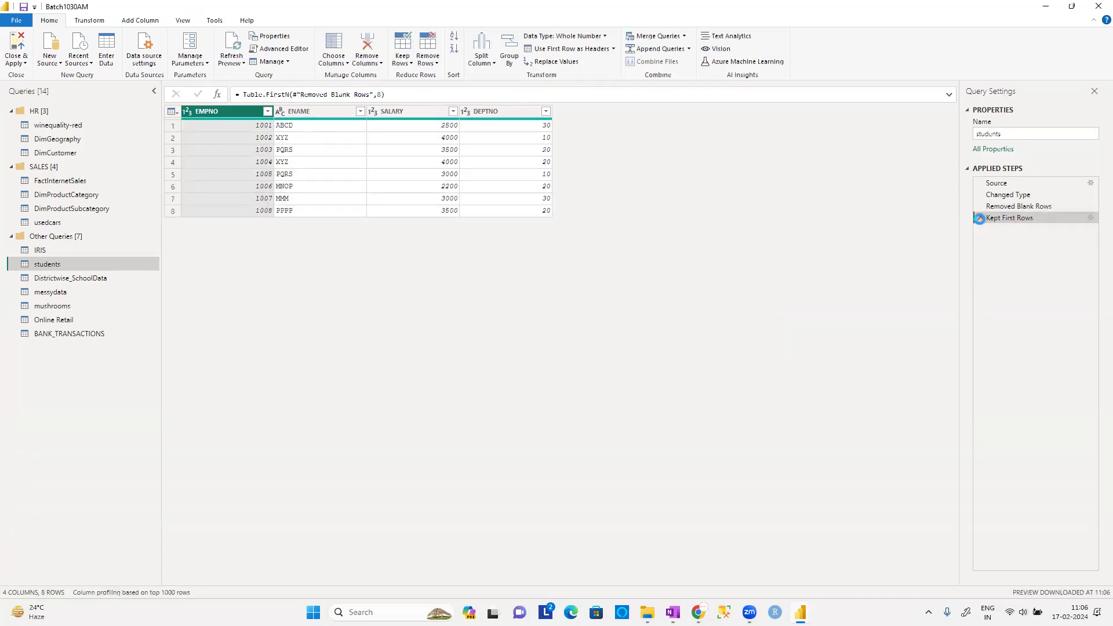
click(979, 219)
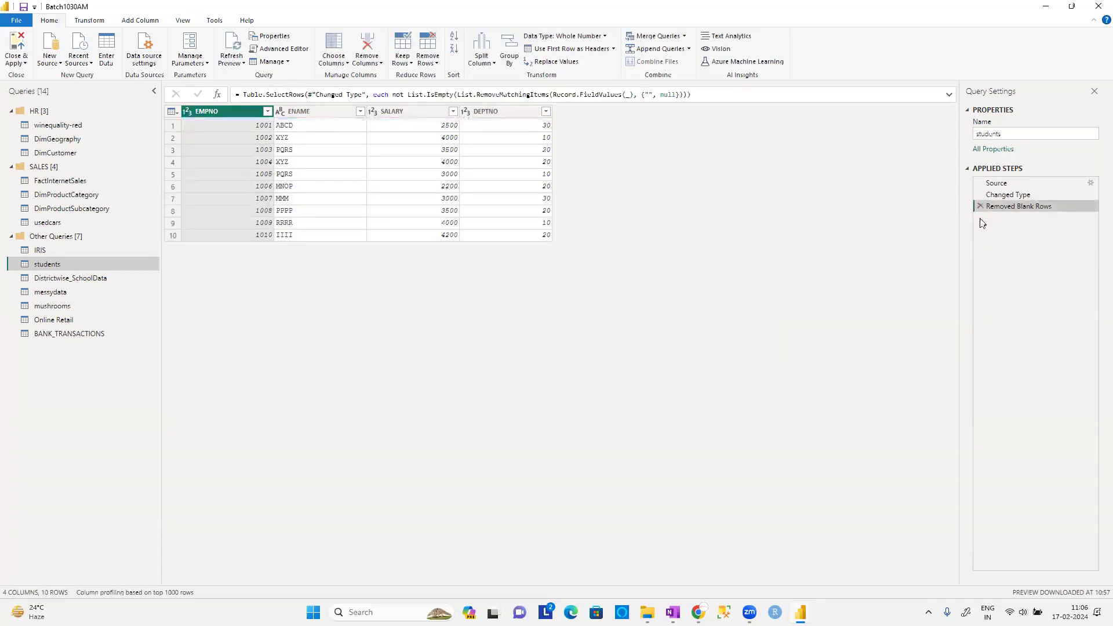
click(243, 200)
click(243, 167)
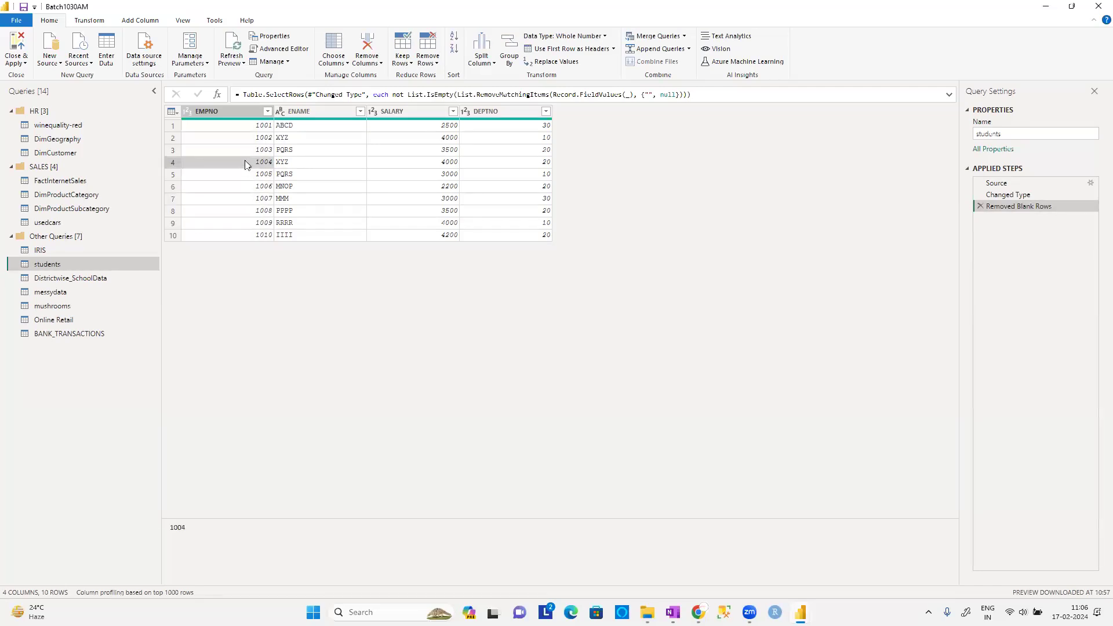
Keep only the bottom 7 rows of the students query.
click(403, 60)
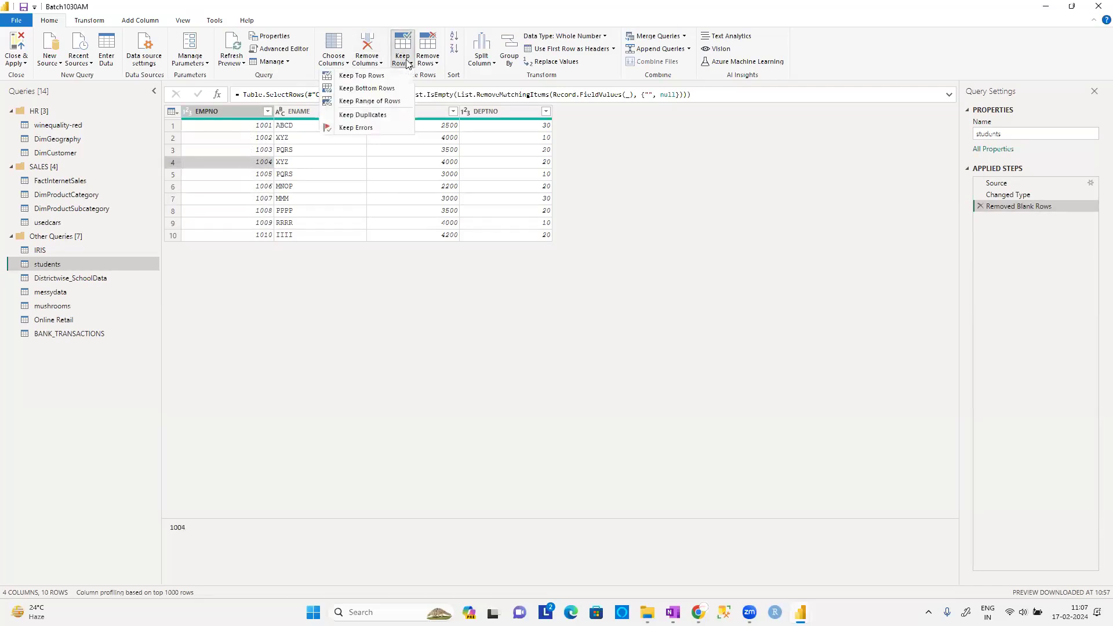
click(402, 89)
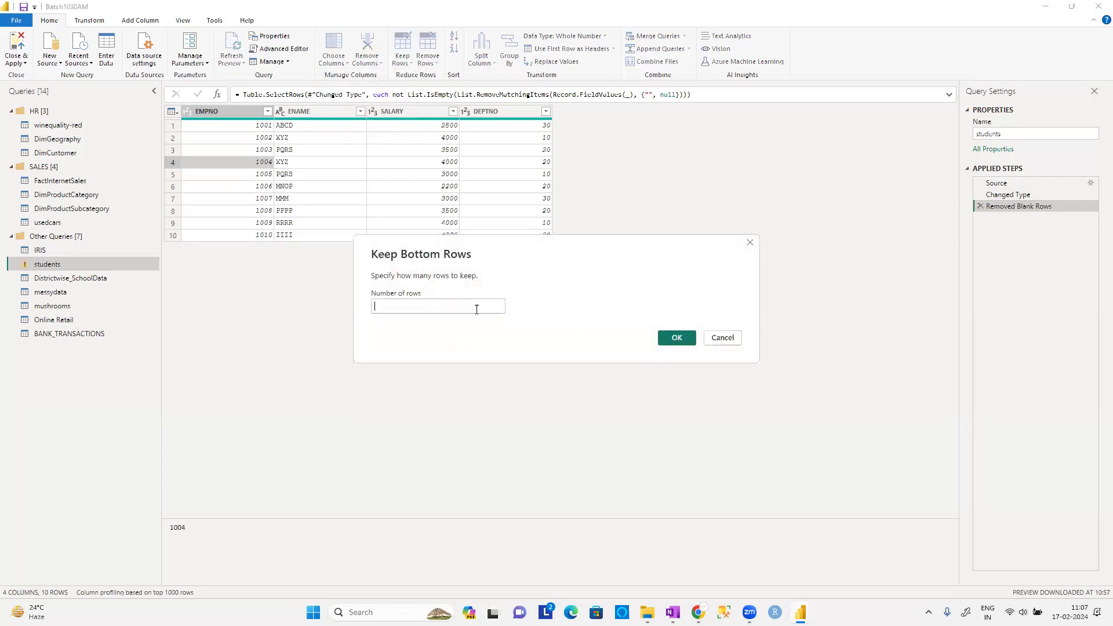
click(476, 307)
text(7)
click(676, 338)
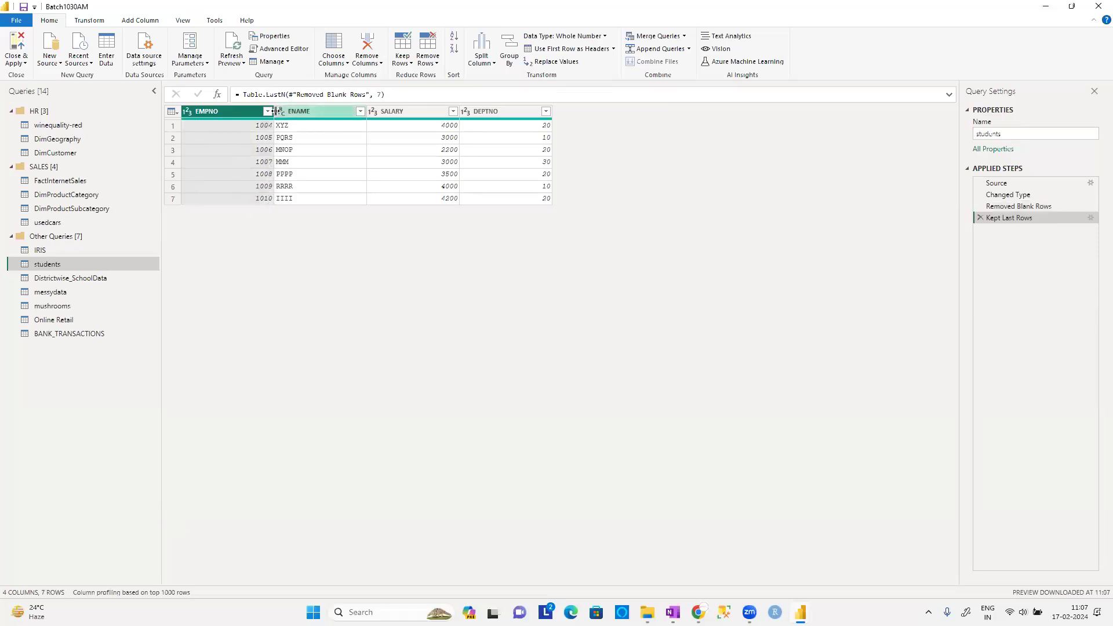
Keep the top 5 of the remaining students rows.
click(404, 63)
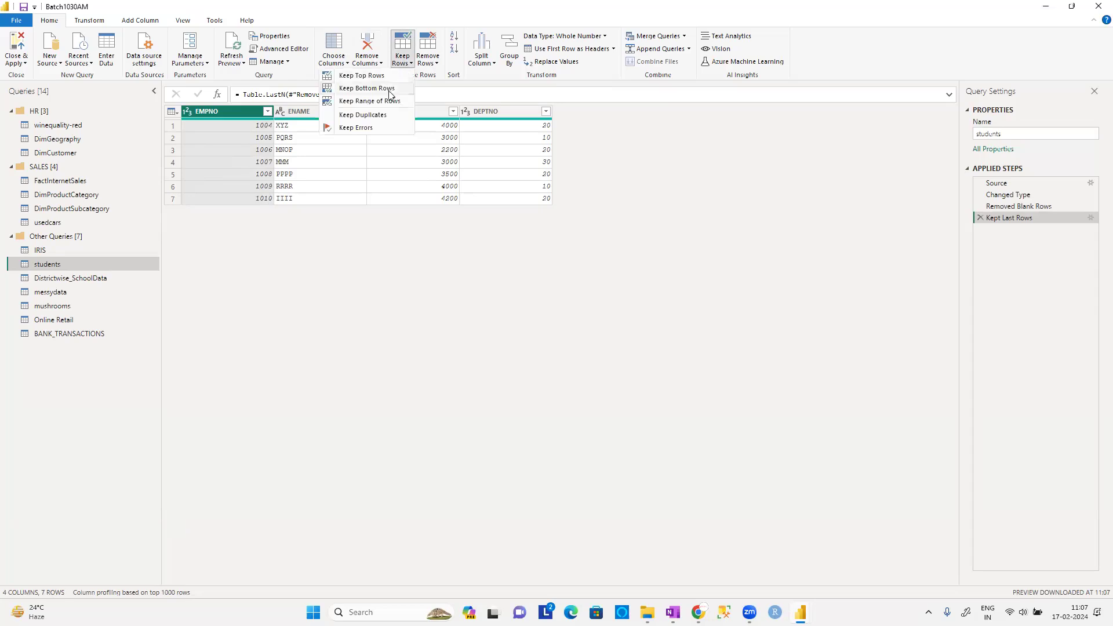
click(388, 77)
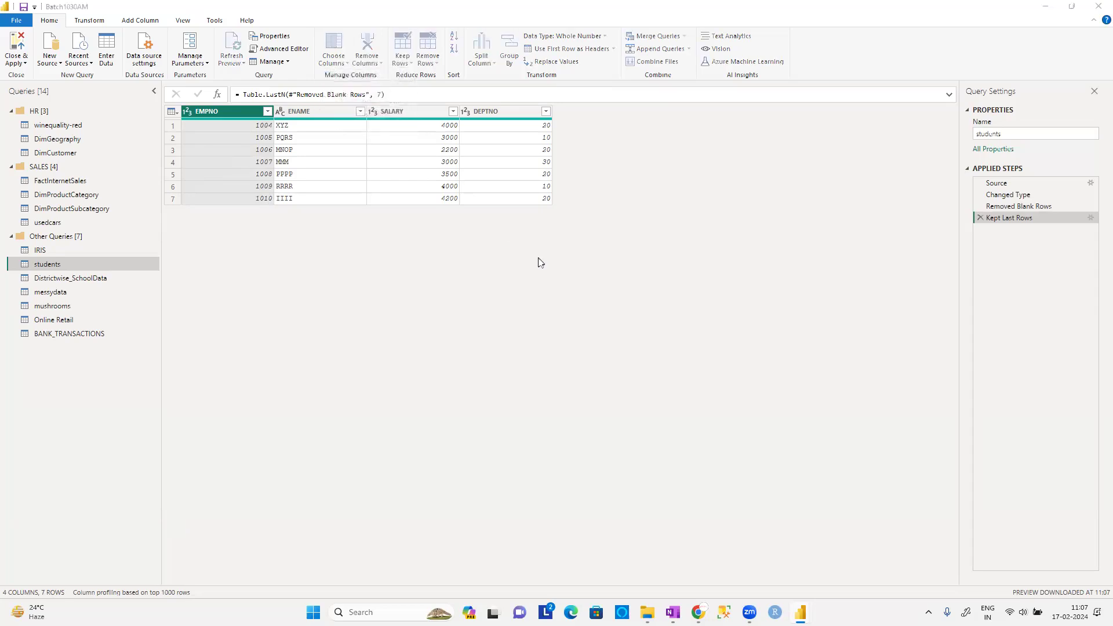
text(3)
click(676, 339)
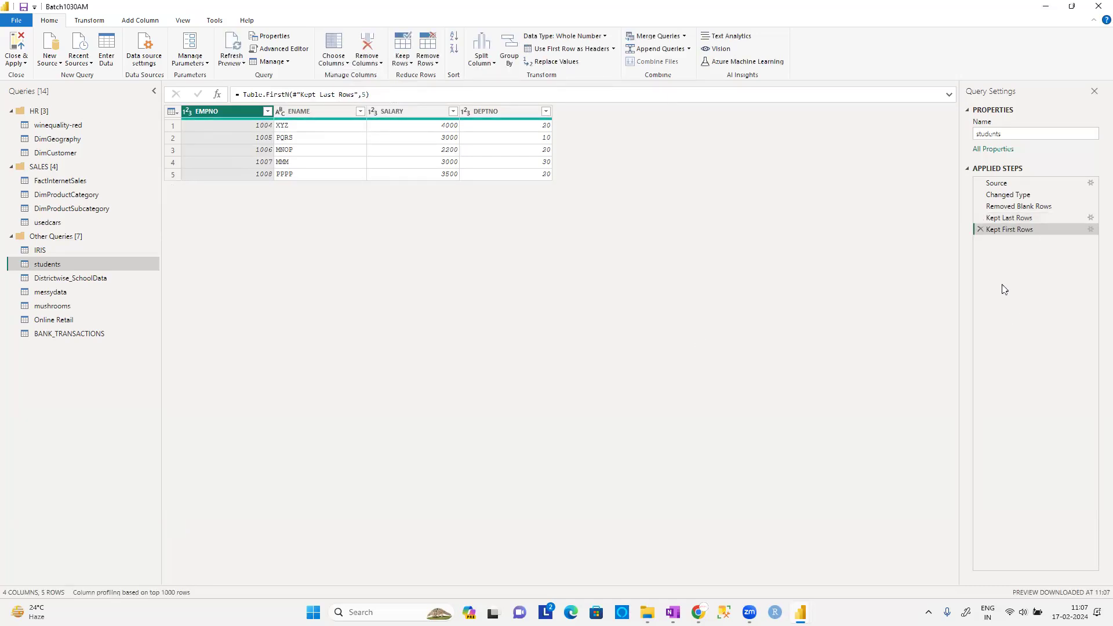
Delete the Kept First Rows and Kept Last Rows steps from the students query.
click(980, 230)
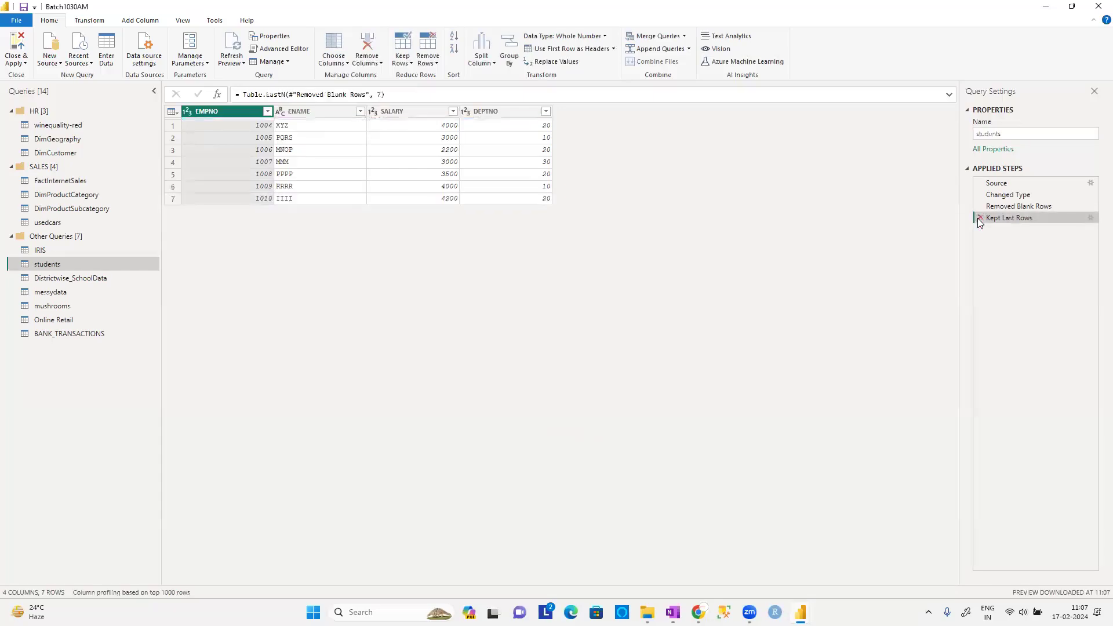
click(979, 218)
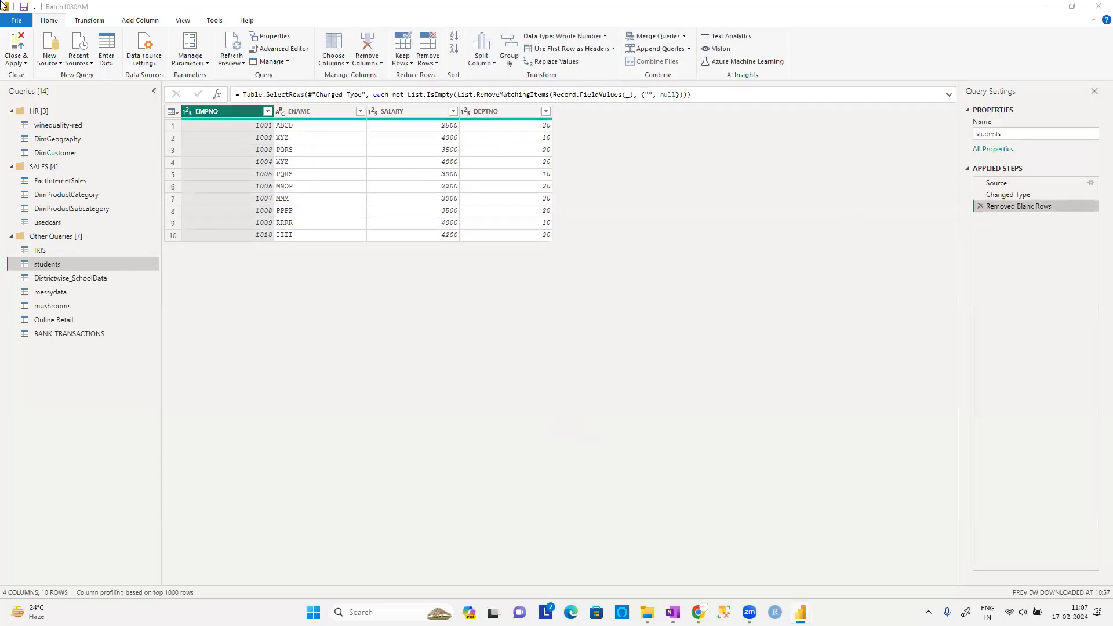
Switch to the OneNote page and draw check marks beside the "Keep bottom 7" and "Keep top 5" notes.
key(alt+Tab)
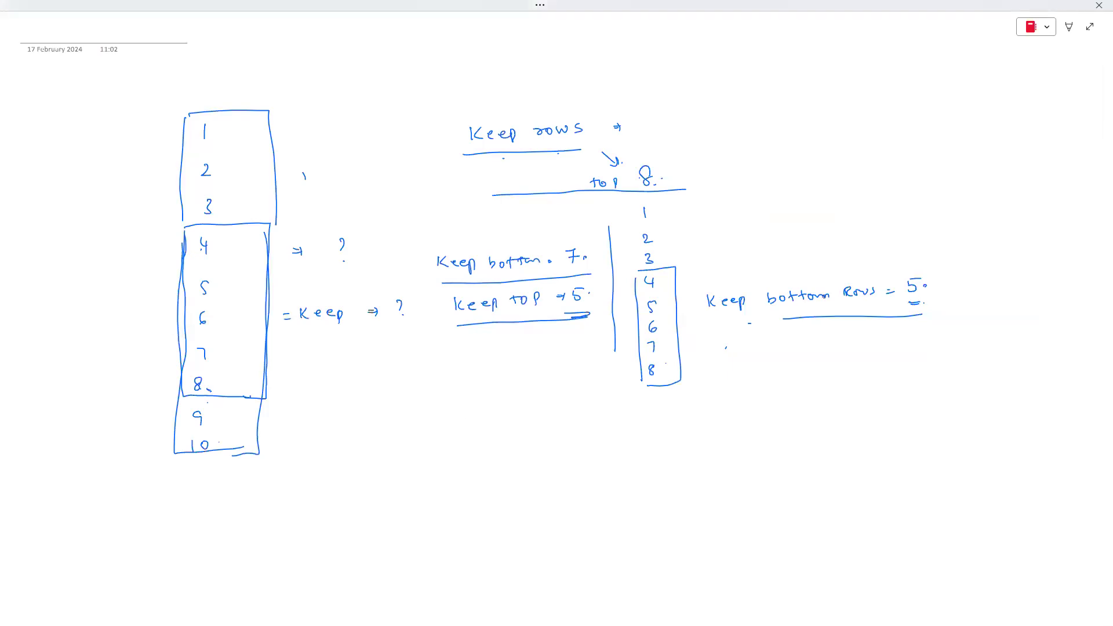
drag(413, 262, 430, 256)
drag(433, 312, 449, 307)
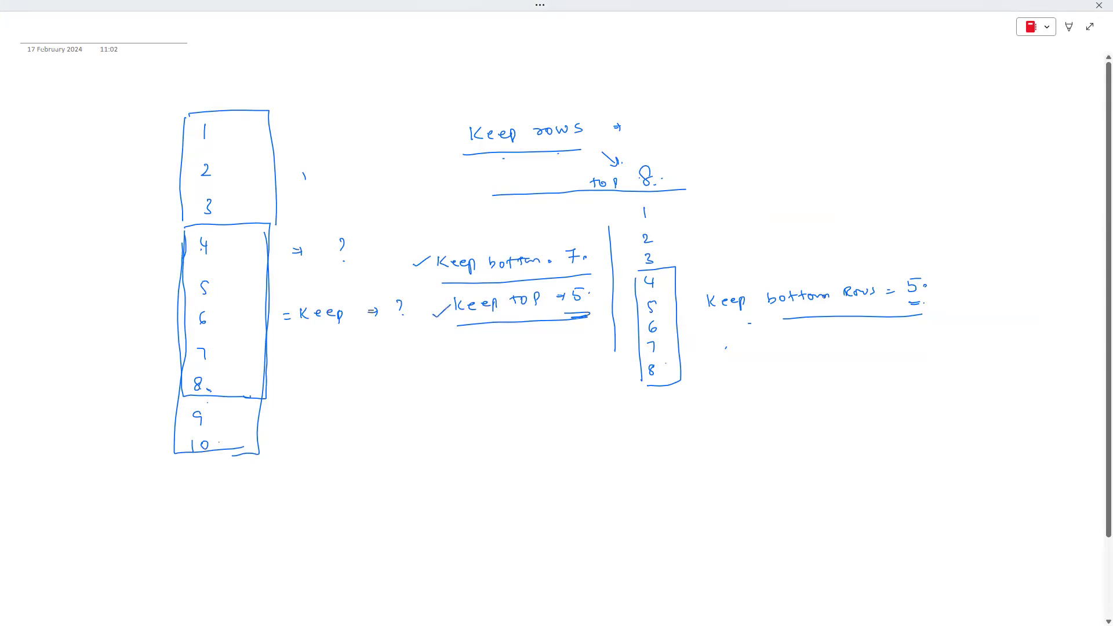
Handwrite "Range → Start = 4" below the "Keep top 5" note, and draw an arrow pointing to the 4 in the first column.
mouse_move(329, 380)
mouse_down()
mouse_move(342, 396)
mouse_move(376, 388)
mouse_move(373, 406)
mouse_up()
drag(385, 384, 391, 391)
drag(400, 388, 409, 397)
mouse_move(436, 372)
mouse_down()
mouse_move(429, 386)
mouse_move(474, 373)
mouse_up()
drag(473, 378, 492, 377)
drag(486, 382, 493, 382)
drag(154, 243, 169, 242)
drag(164, 239, 164, 245)
drag(503, 371, 511, 379)
drag(509, 372, 510, 385)
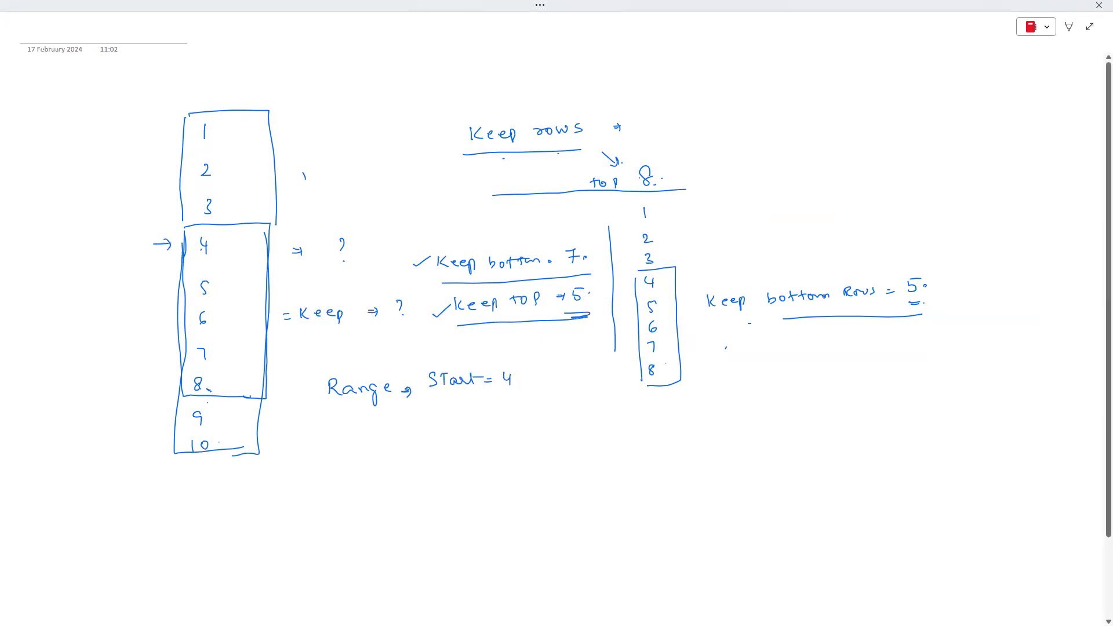
Handwrite "Rows = 5" under "Start = 4", underline the 5, and draw a box around the Range note.
drag(429, 408, 430, 420)
mouse_move(430, 410)
mouse_down()
mouse_move(441, 419)
mouse_move(463, 412)
mouse_up()
mouse_move(465, 409)
mouse_down()
mouse_move(467, 418)
mouse_move(492, 411)
mouse_up()
mouse_move(484, 416)
mouse_down()
mouse_move(518, 410)
mouse_move(507, 419)
mouse_up()
drag(512, 404, 520, 434)
mouse_move(306, 369)
mouse_down()
mouse_move(310, 442)
mouse_move(410, 355)
mouse_move(554, 350)
mouse_move(497, 449)
mouse_move(317, 456)
mouse_up()
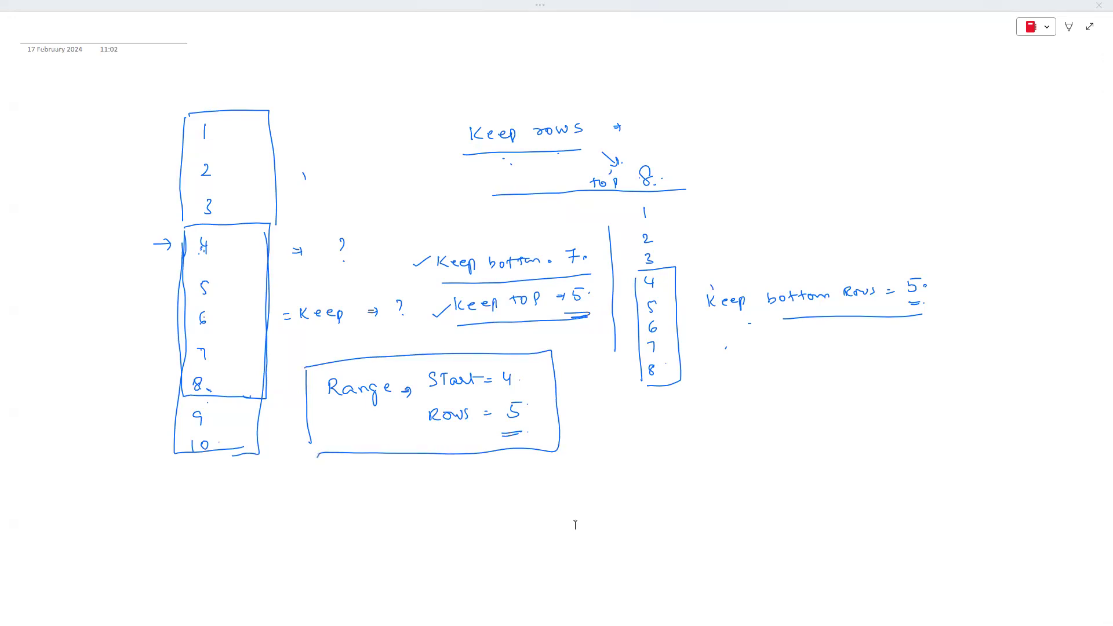
Switch back to Power Query Editor, start Keep Range of Rows on the students query, and quit the Grammarly overlay.
key(alt+Tab)
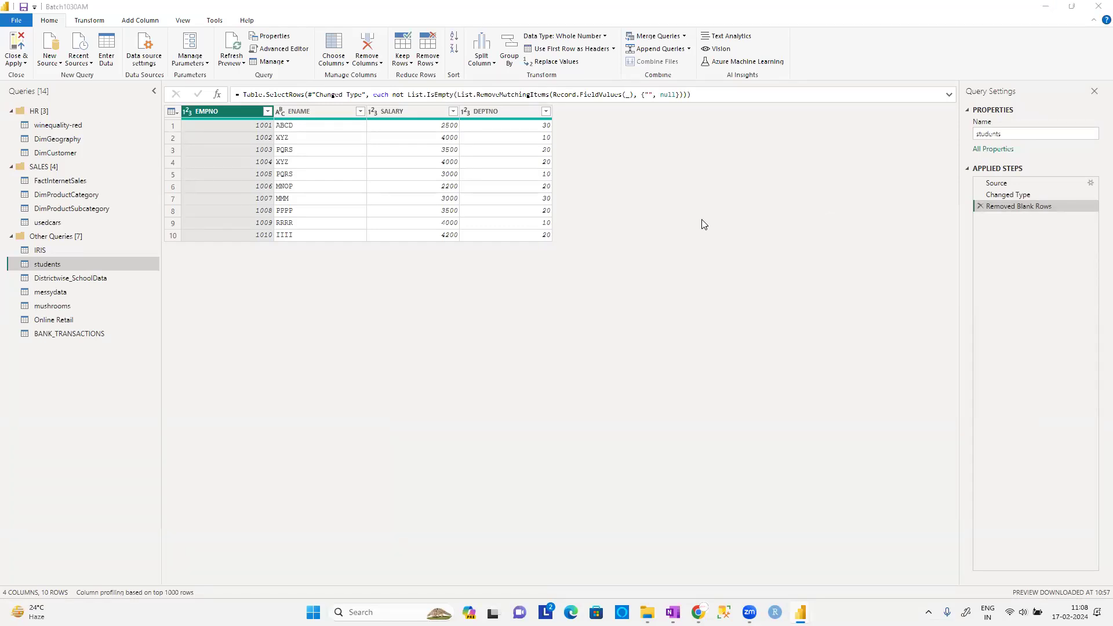
click(406, 63)
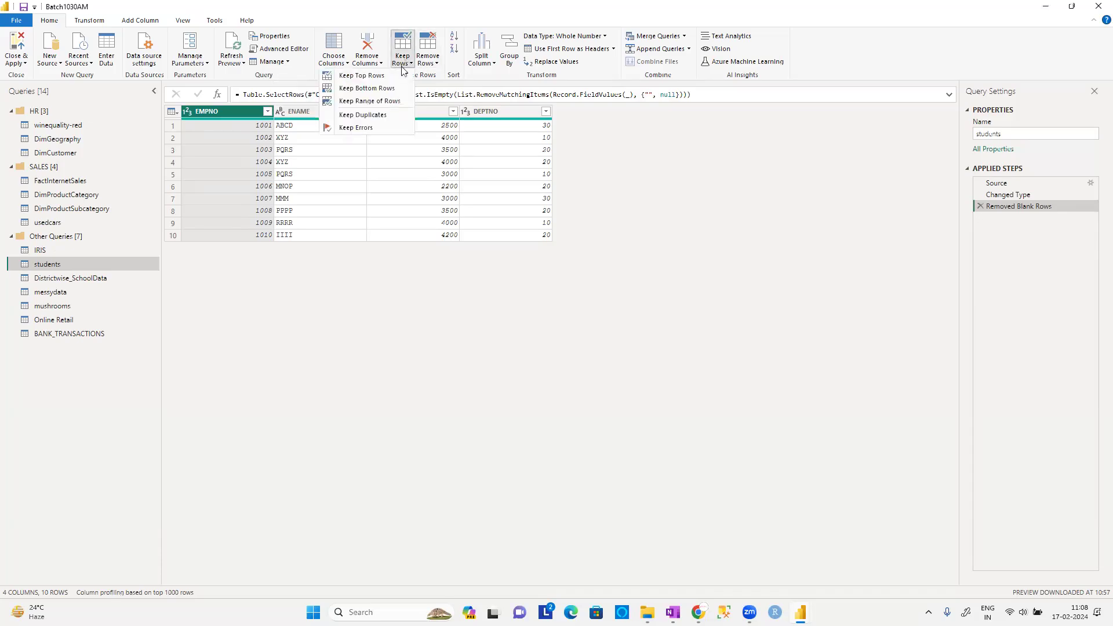
click(390, 102)
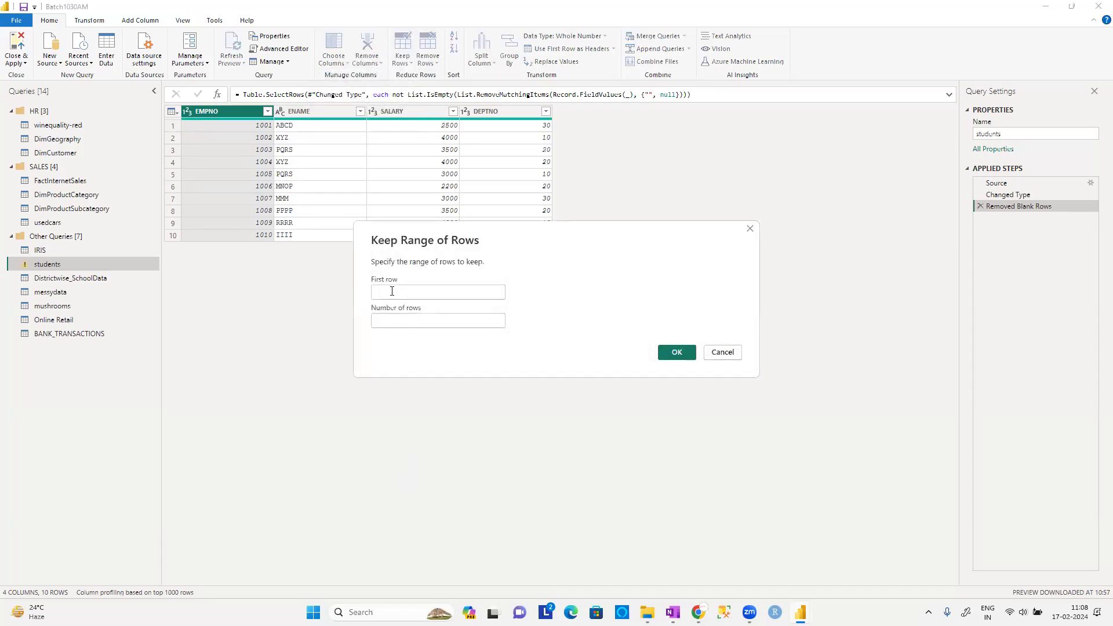
click(397, 290)
right_click(482, 275)
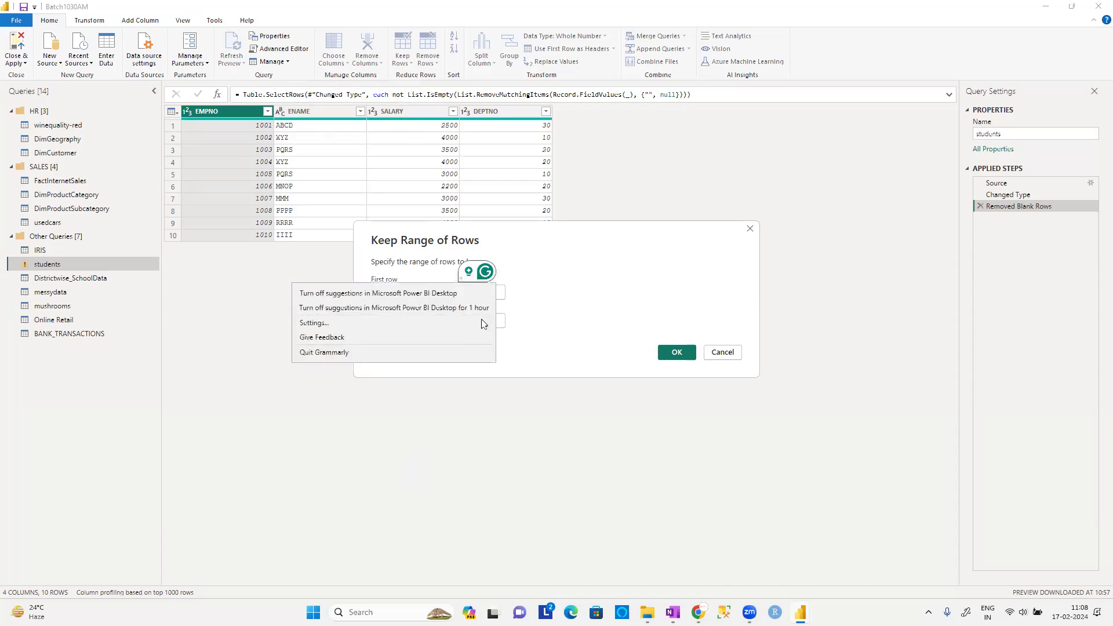
click(433, 353)
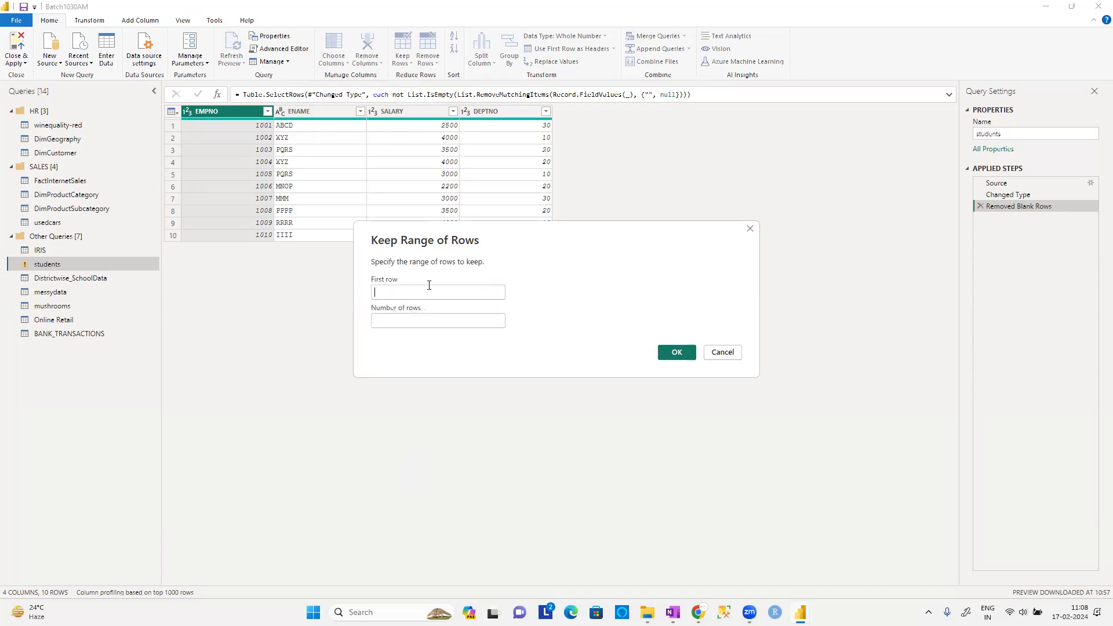
Keep a range of the students rows with first row 4 and number of rows 5.
text(4)
click(436, 318)
text(5)
click(678, 355)
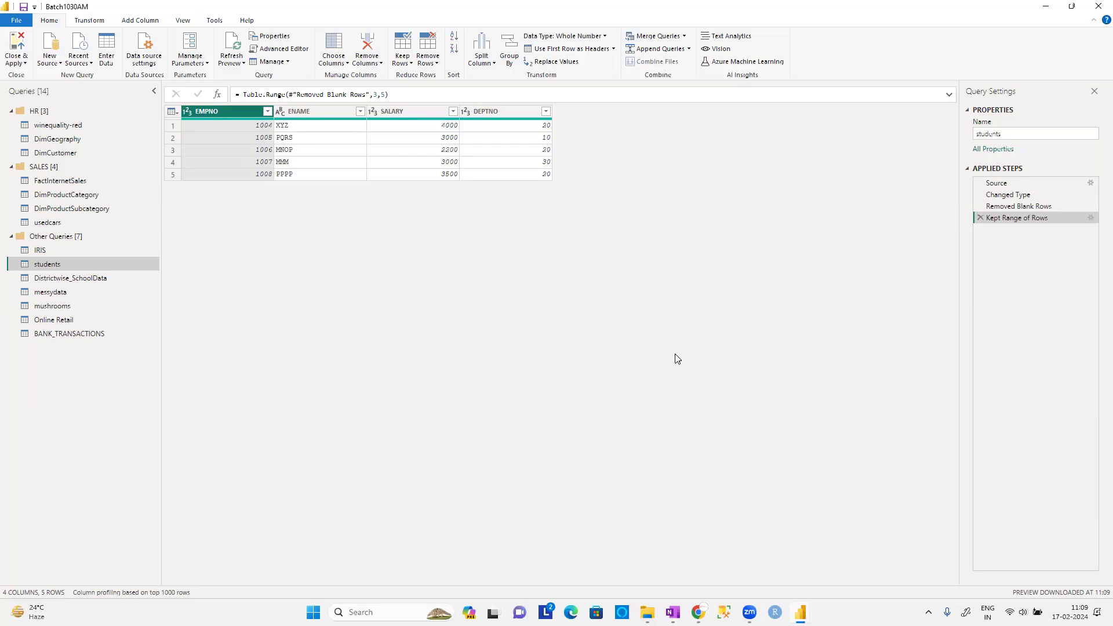
Start a new Text/CSV query in the HR group and browse the Data folder for a source file.
right_click(39, 113)
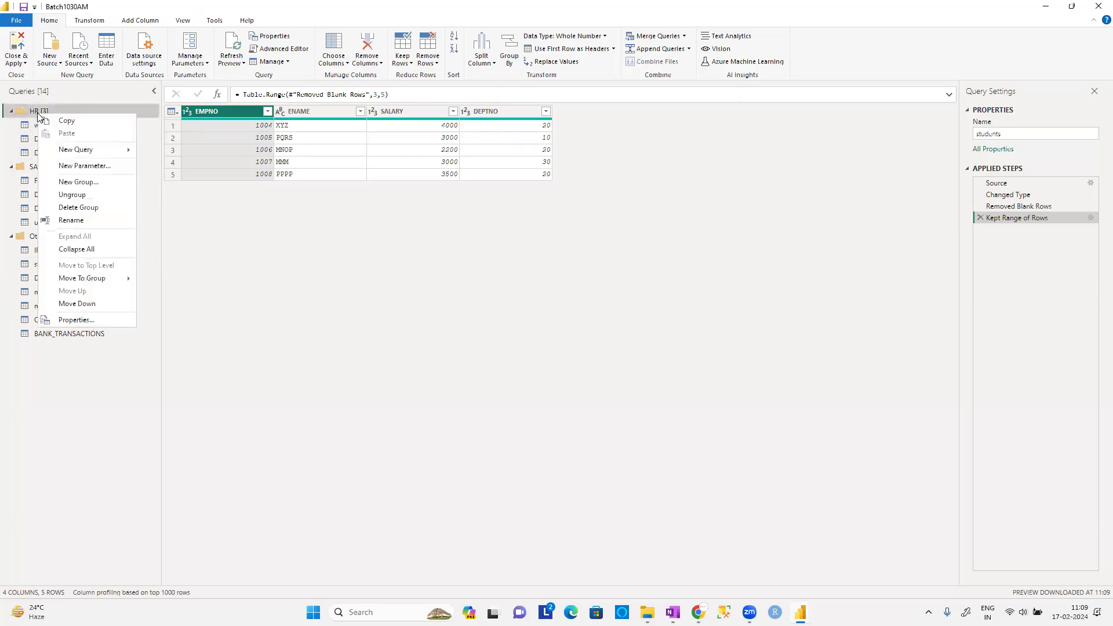
mouse_move(75, 150)
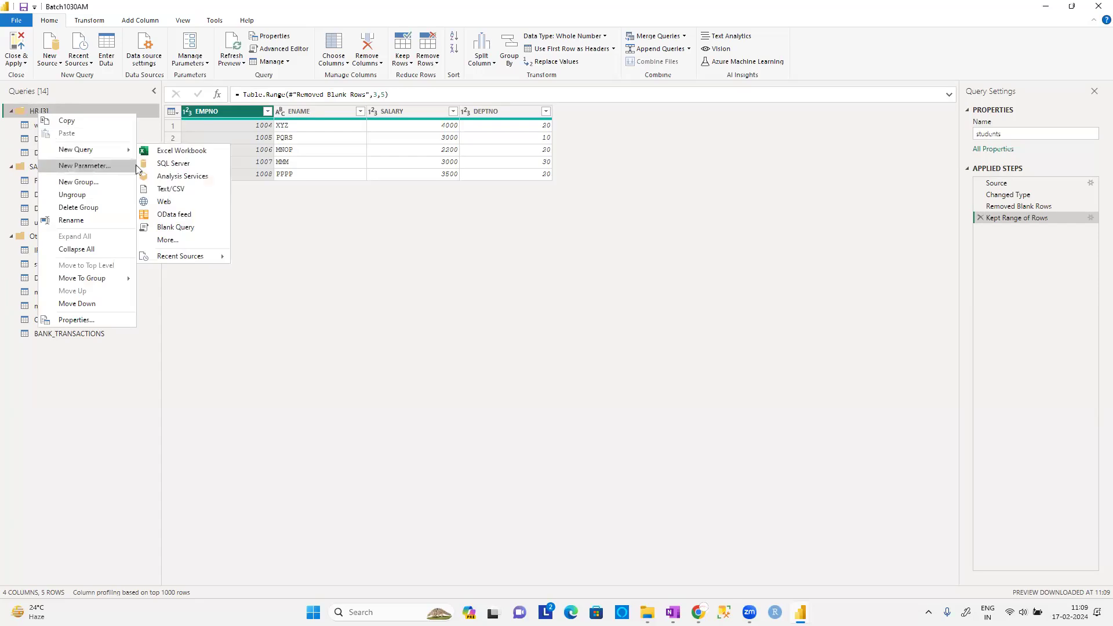
click(167, 188)
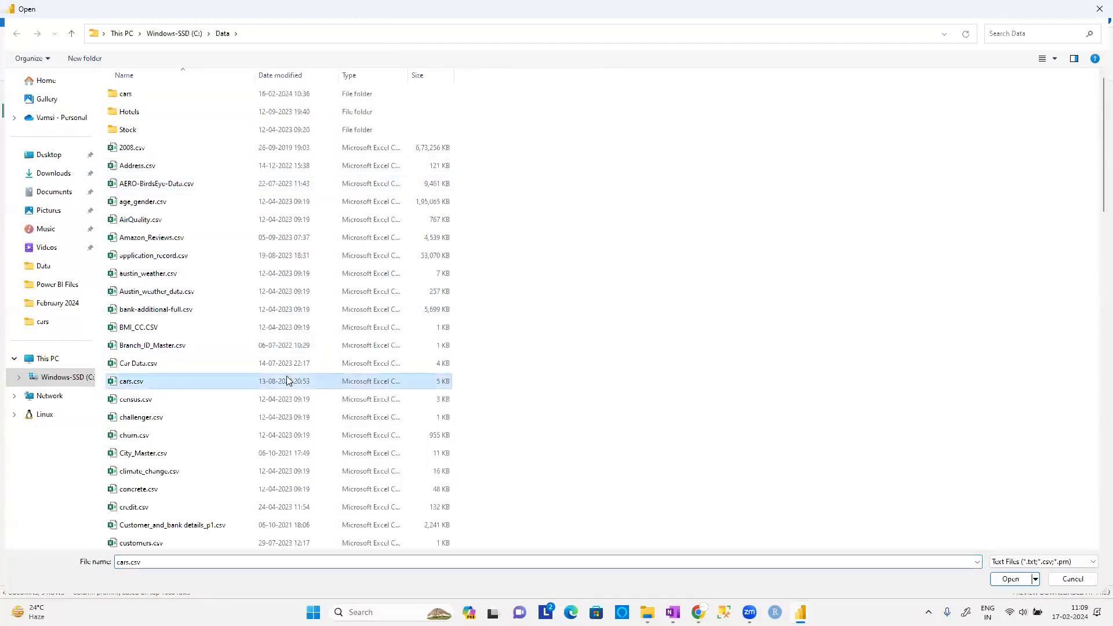
scroll(287, 380, down, 15)
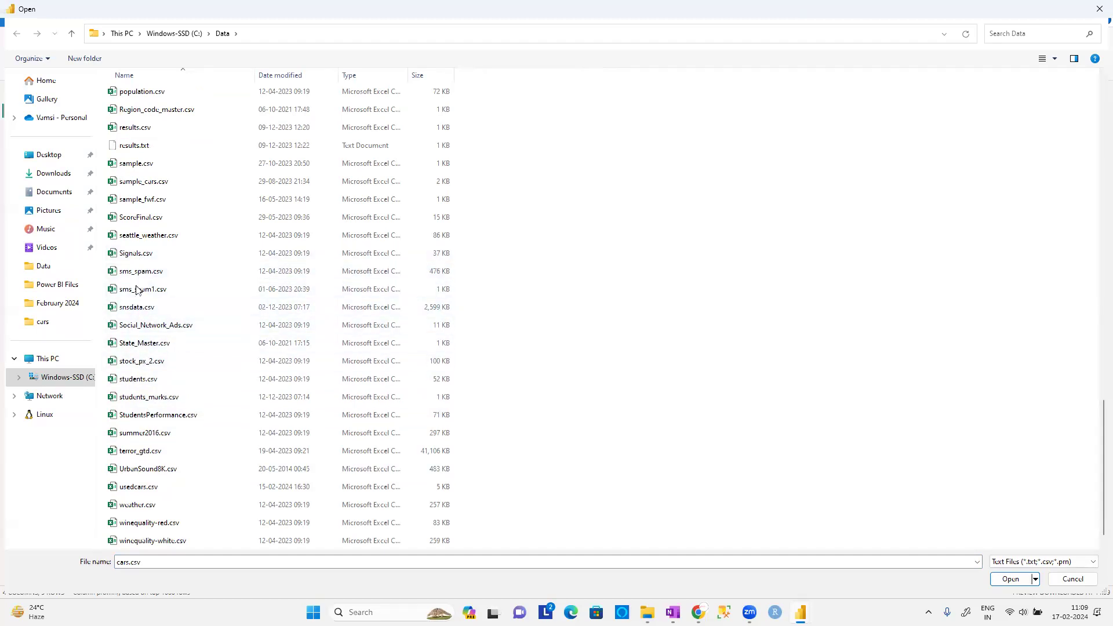
Import snsdata.csv from the Data folder as a new query with the default import settings.
click(141, 308)
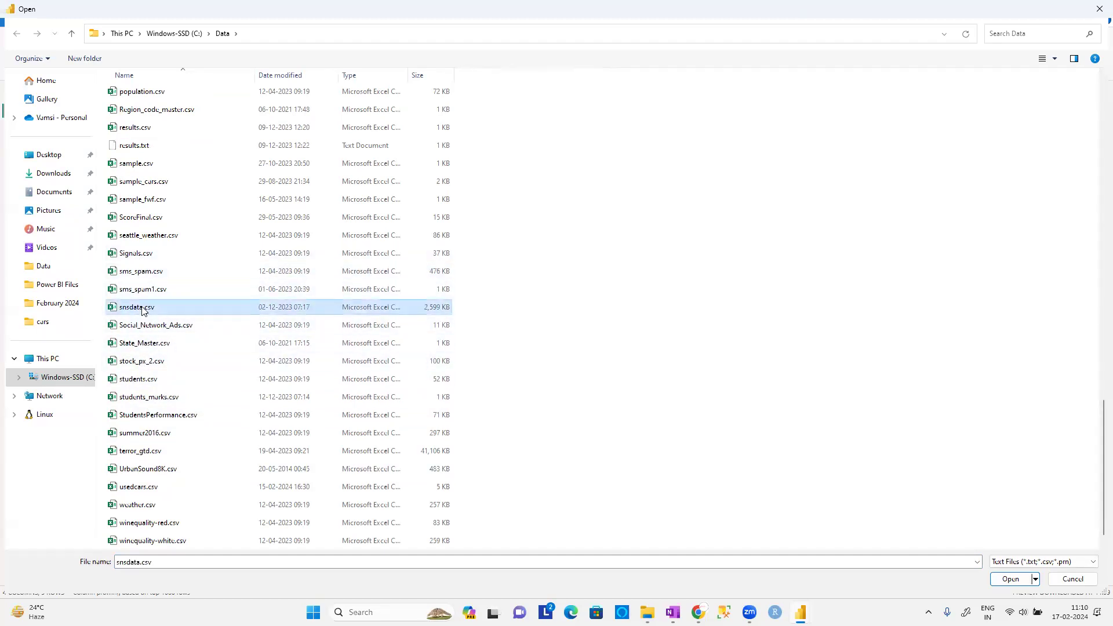
click(1010, 578)
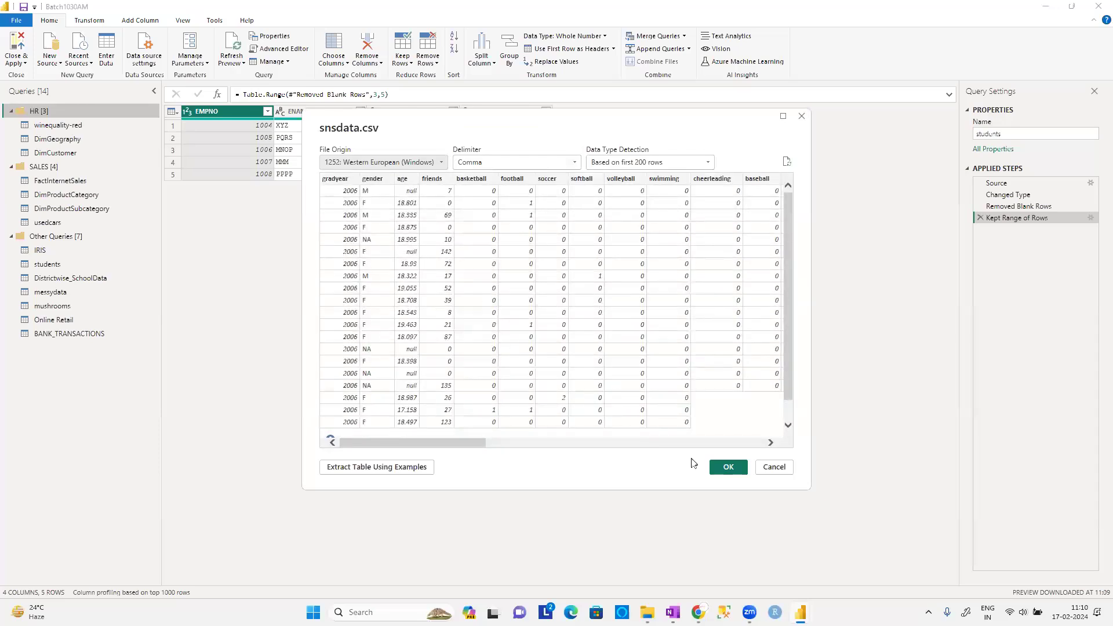
click(725, 472)
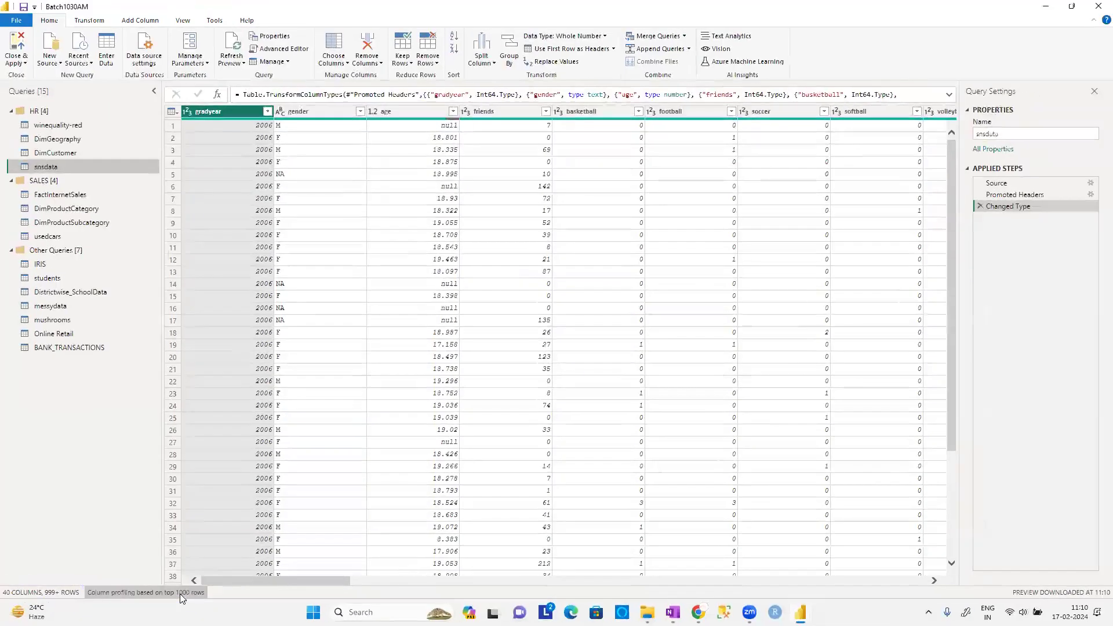
Set column profiling for the snsdata query to be based on the entire data set.
click(360, 561)
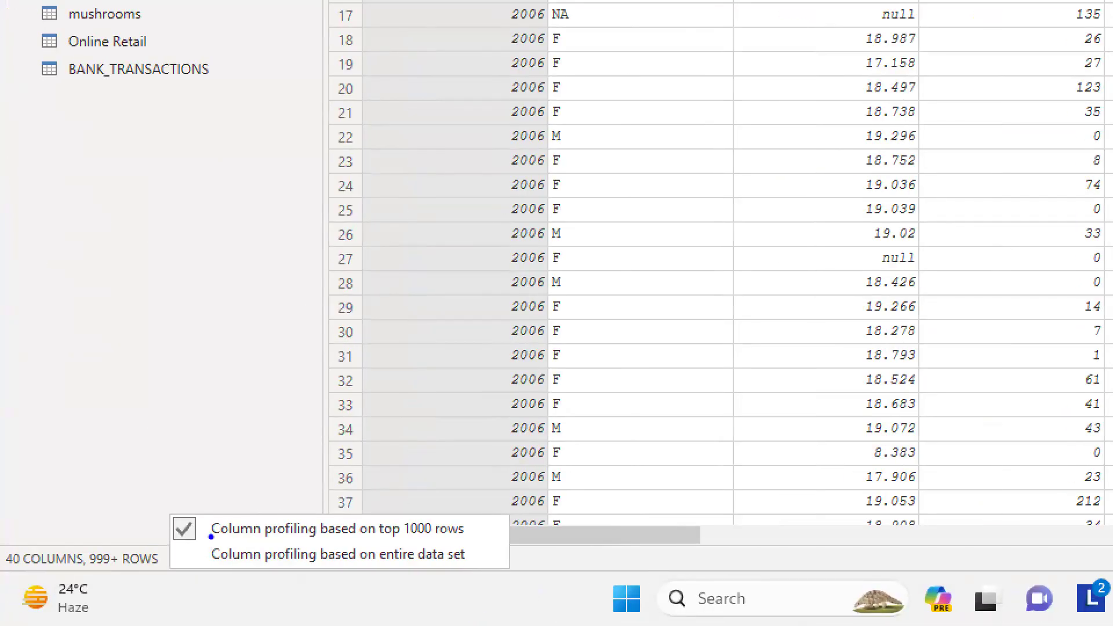
mouse_move(206, 534)
mouse_down()
mouse_move(247, 512)
mouse_move(340, 544)
mouse_up()
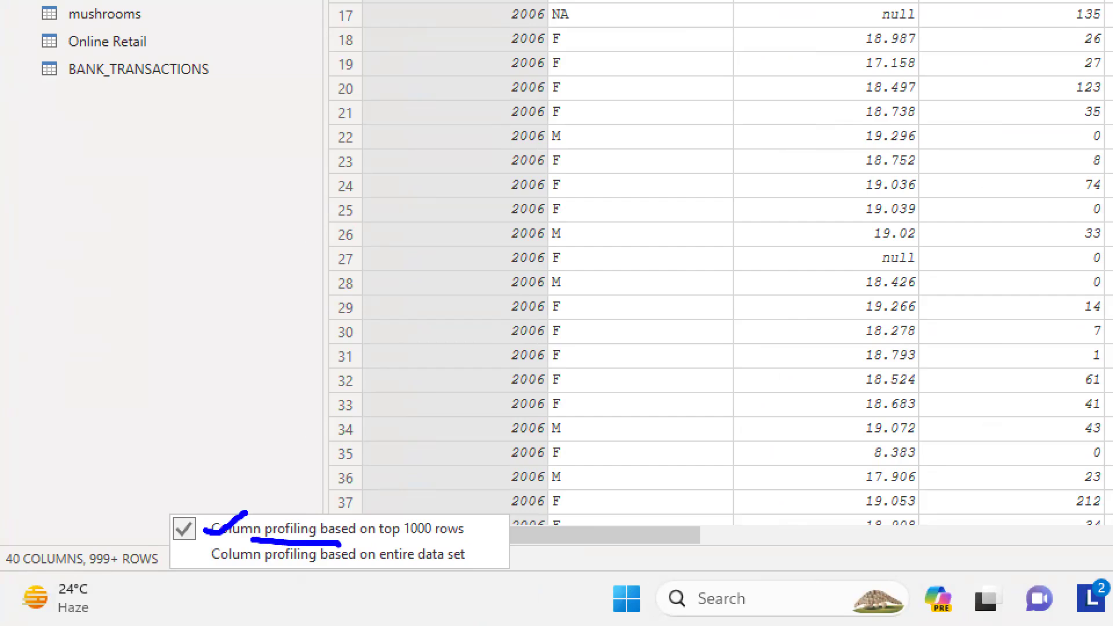
drag(214, 569, 439, 566)
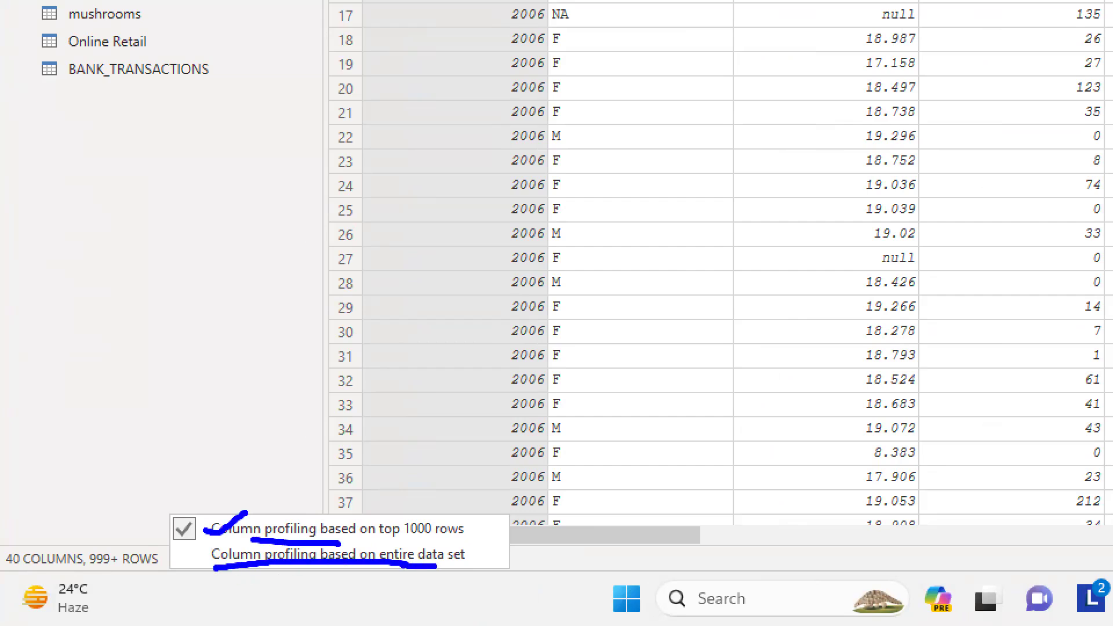
key(Escape)
click(136, 592)
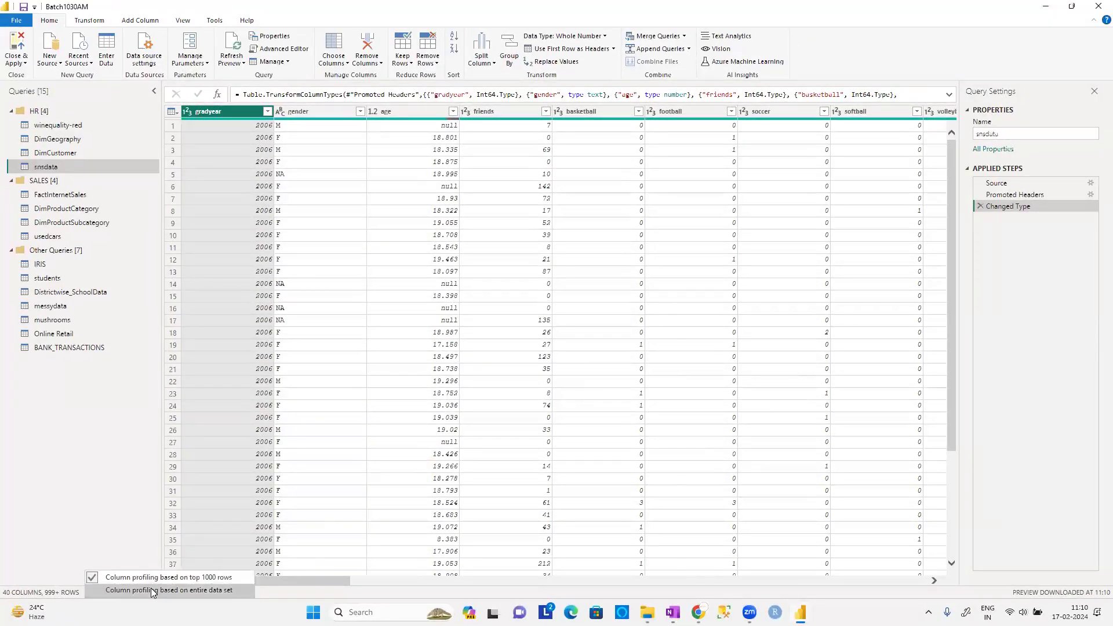
click(153, 591)
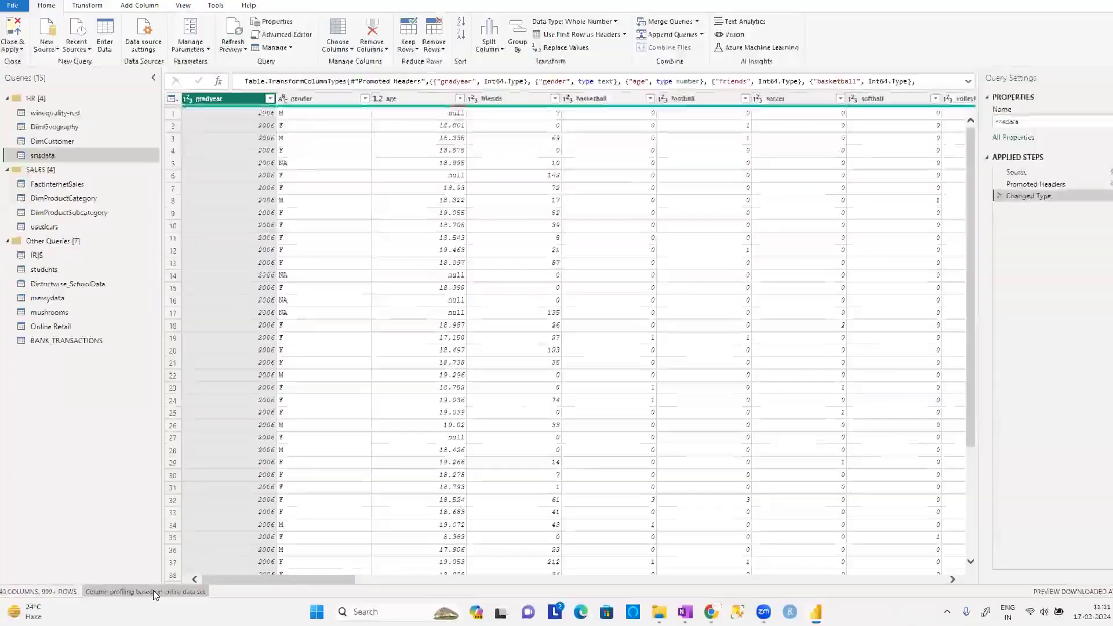
click(152, 591)
click(152, 590)
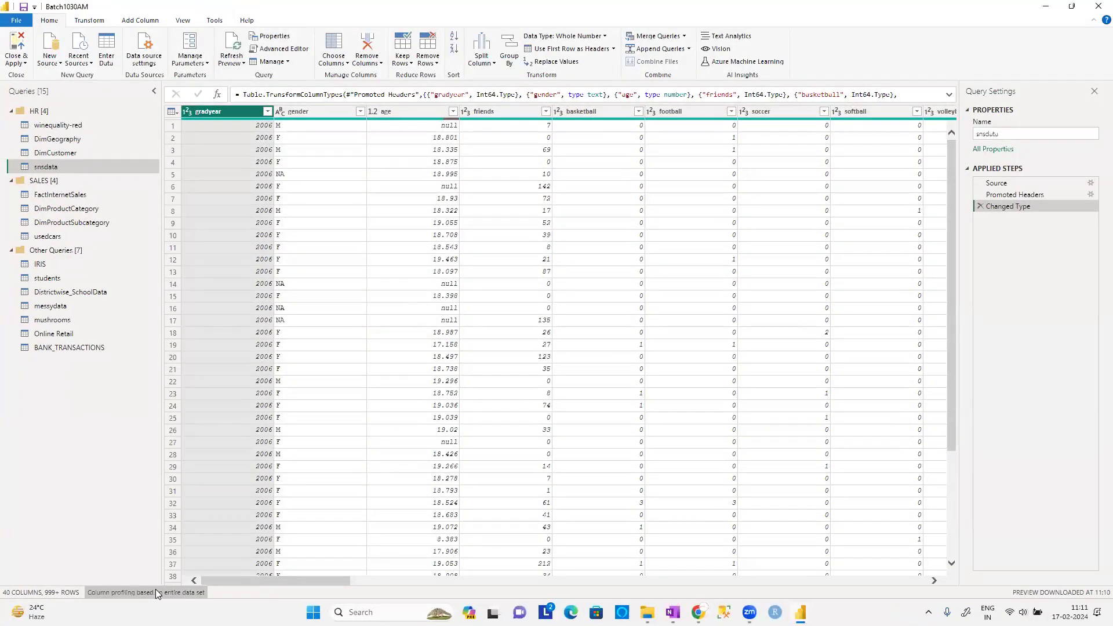
Try keeping only the top 10 rows of the snsdata query, and delete that applied step.
drag(950, 363, 950, 571)
drag(949, 401, 956, 195)
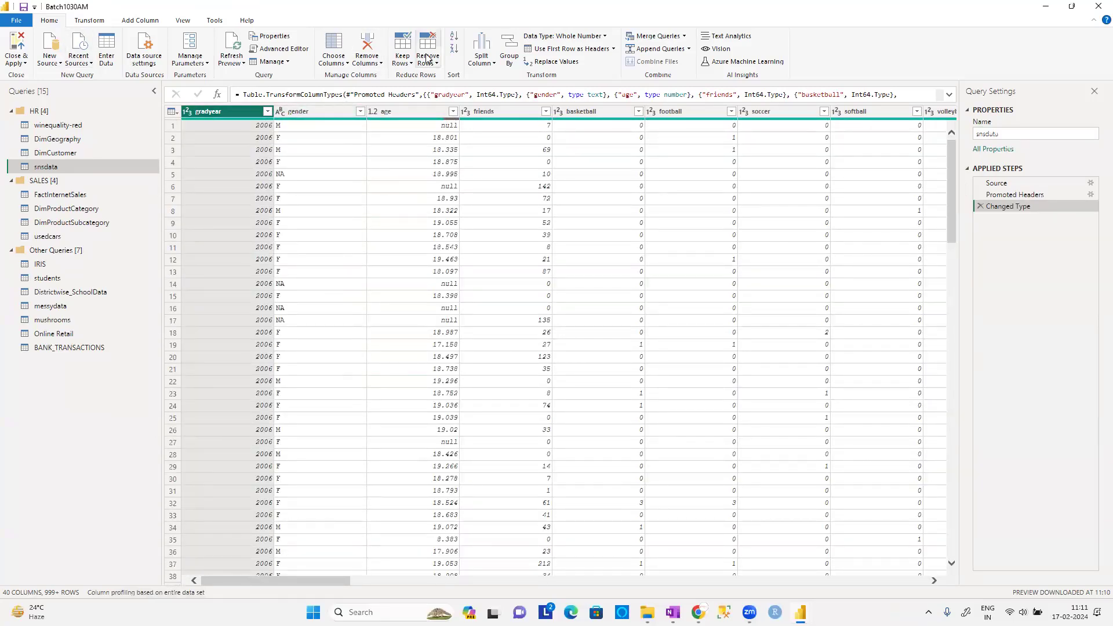
click(402, 59)
click(382, 76)
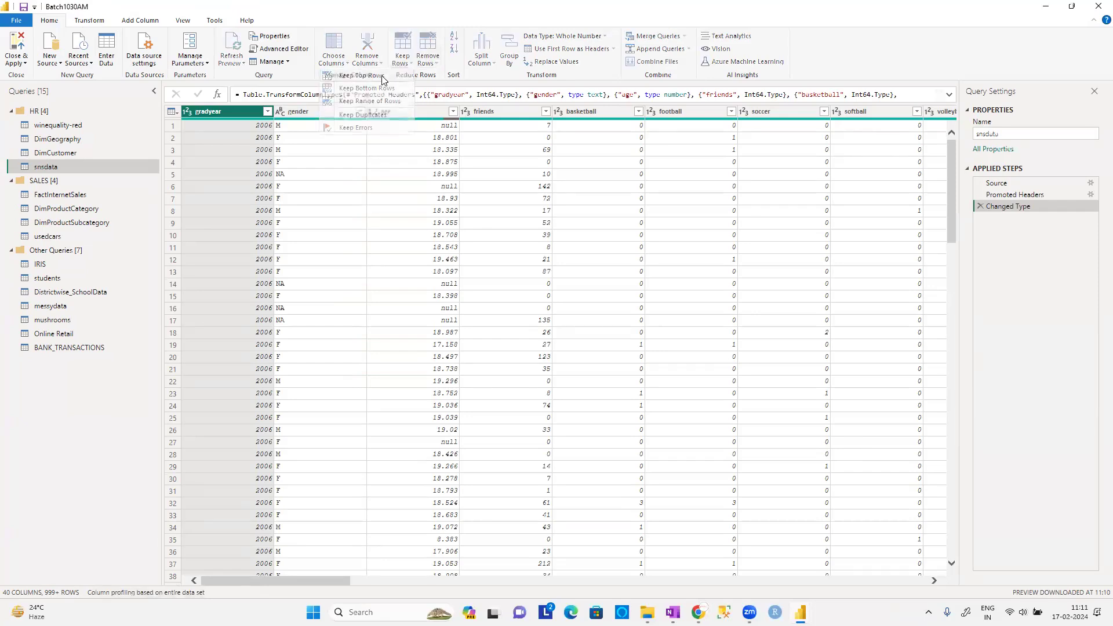
text(10)
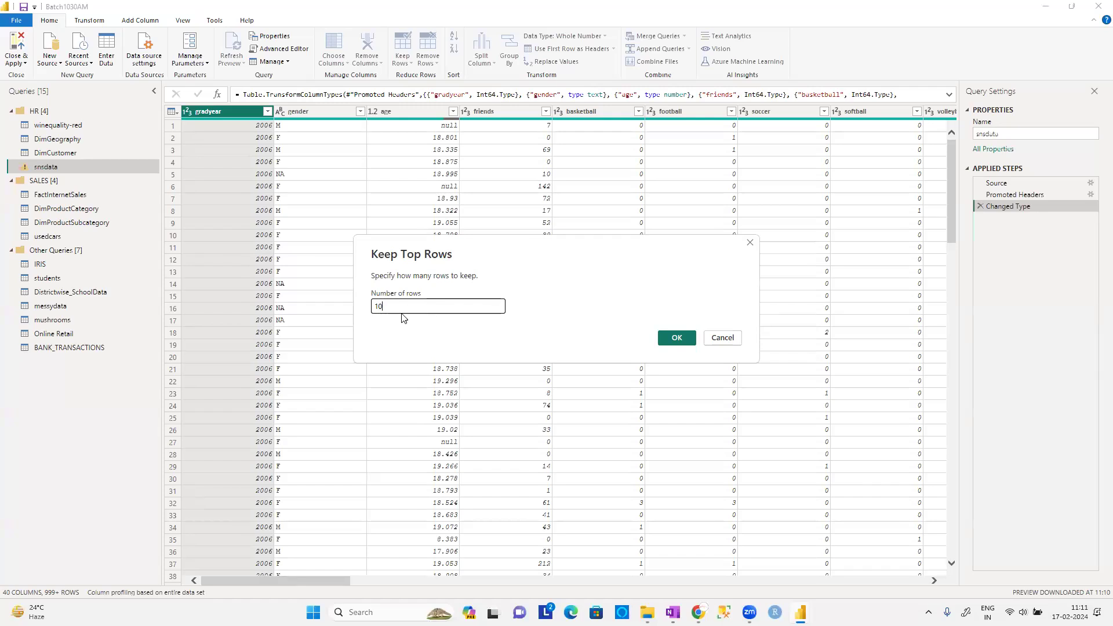
click(684, 340)
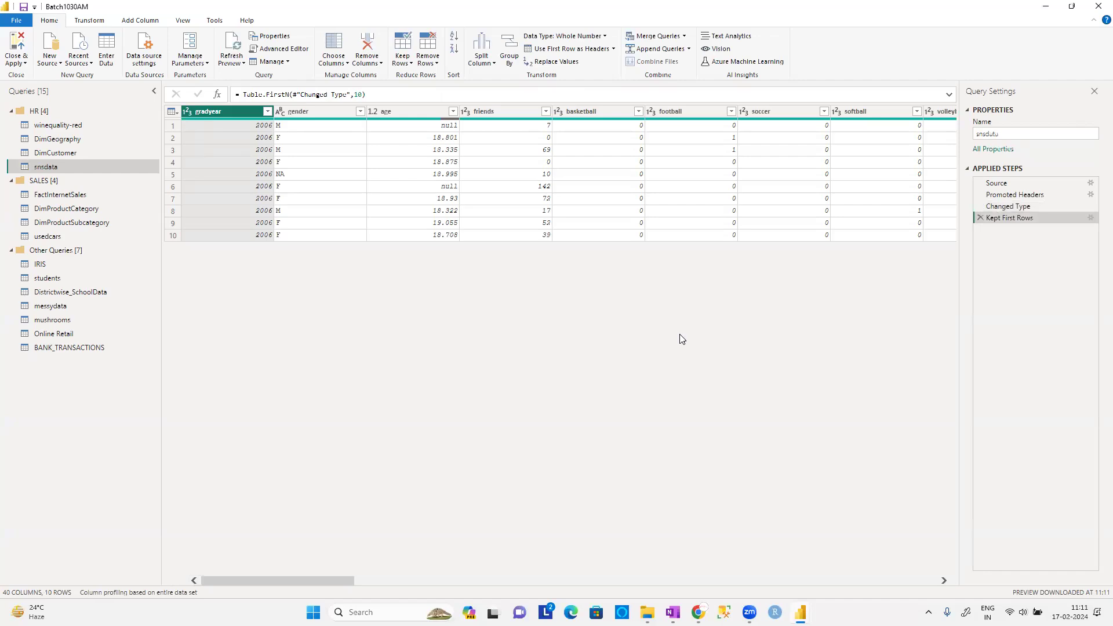
click(979, 218)
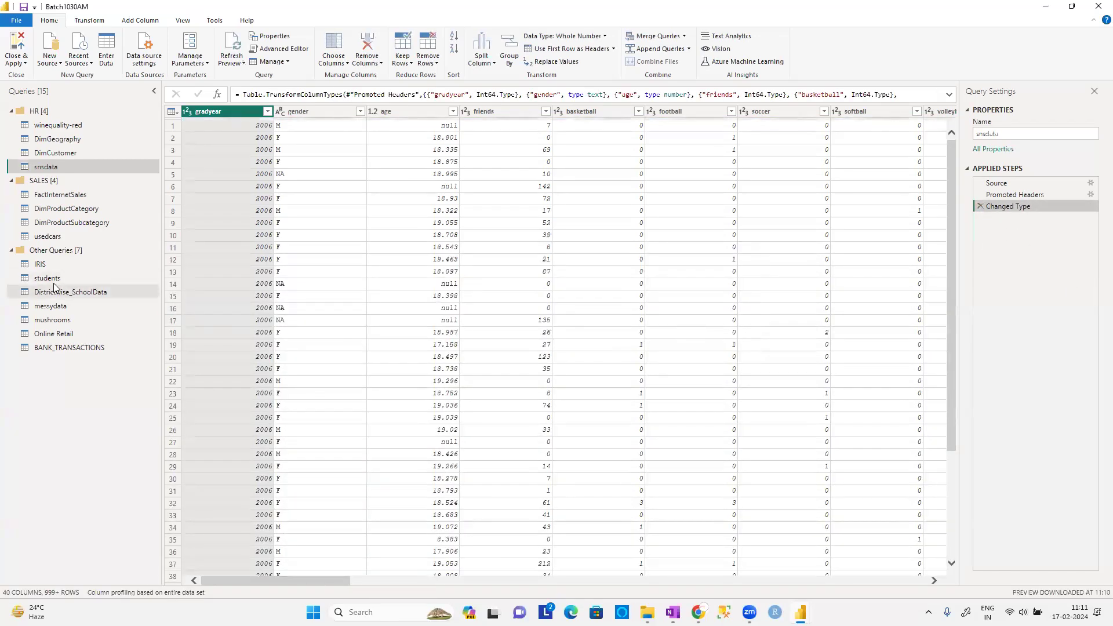
Delete the Kept Range of Rows applied step from the students query.
click(55, 280)
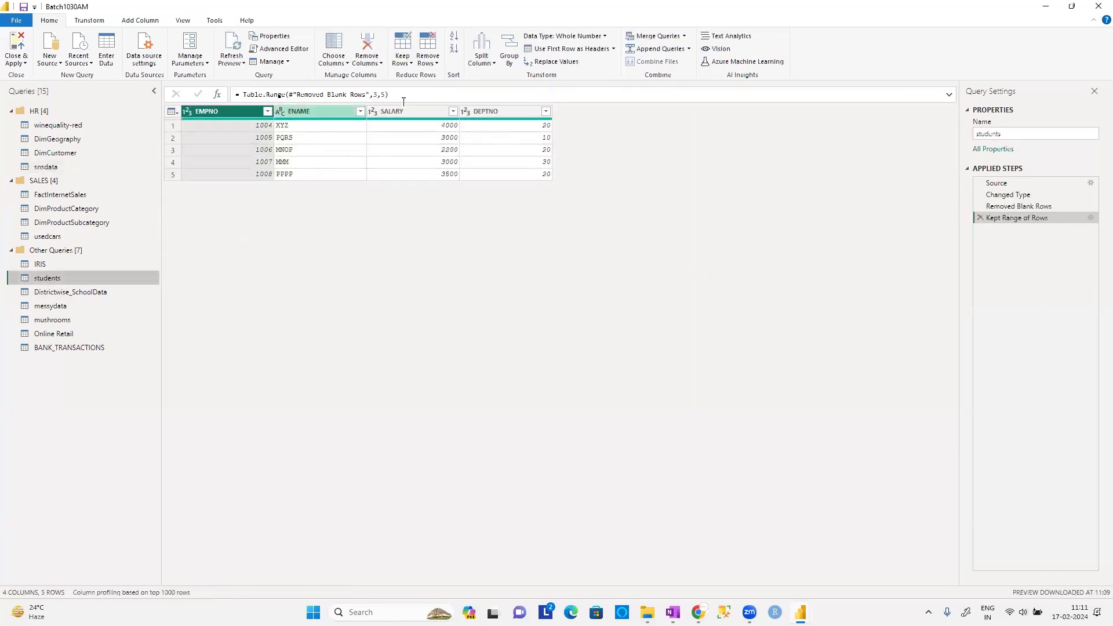
click(980, 219)
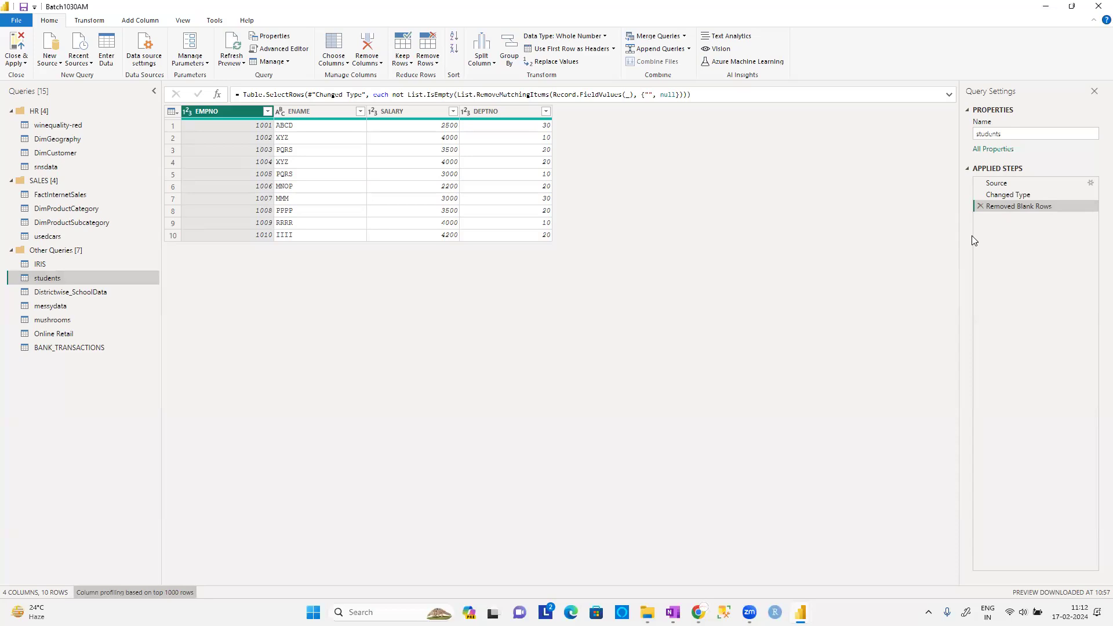
click(402, 60)
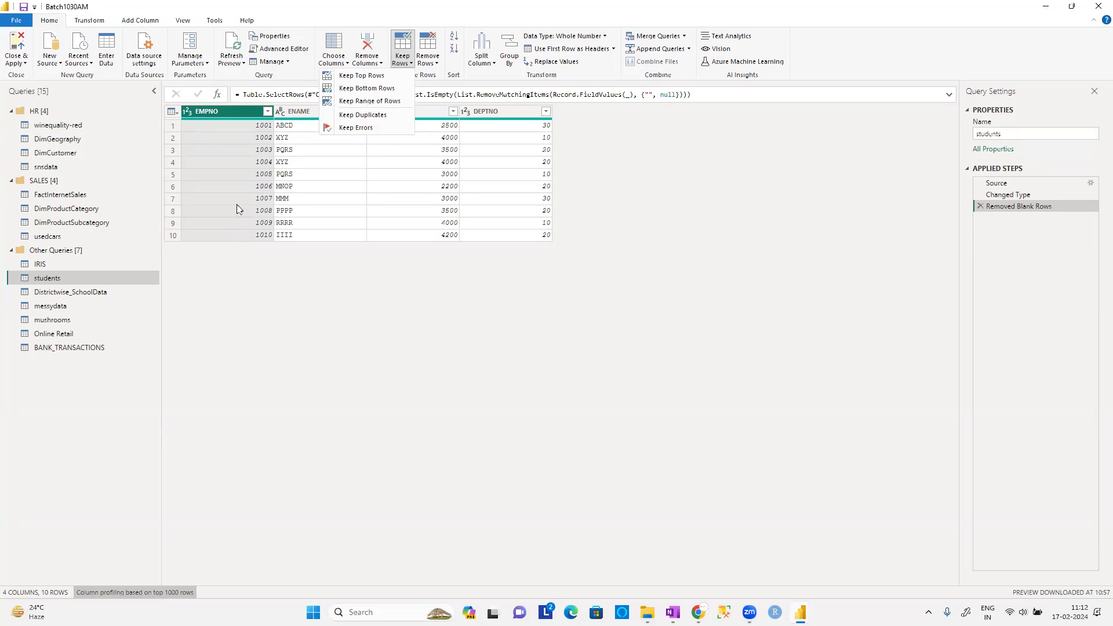
click(592, 151)
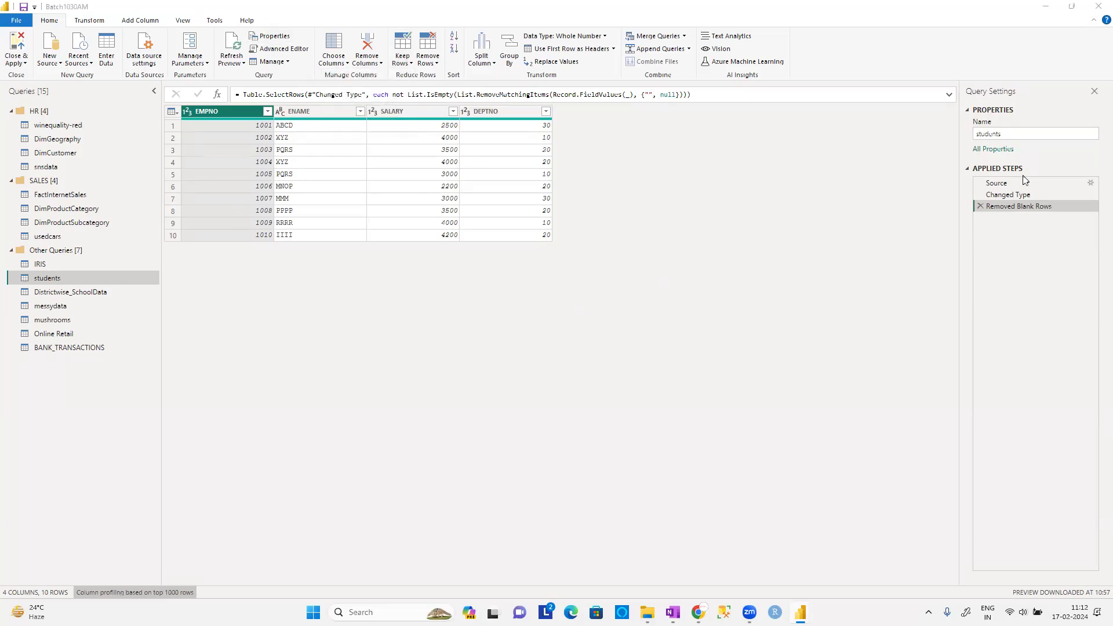
Open the students query's source table for editing and set DEPTNO in row 5 to TEN.
click(1006, 184)
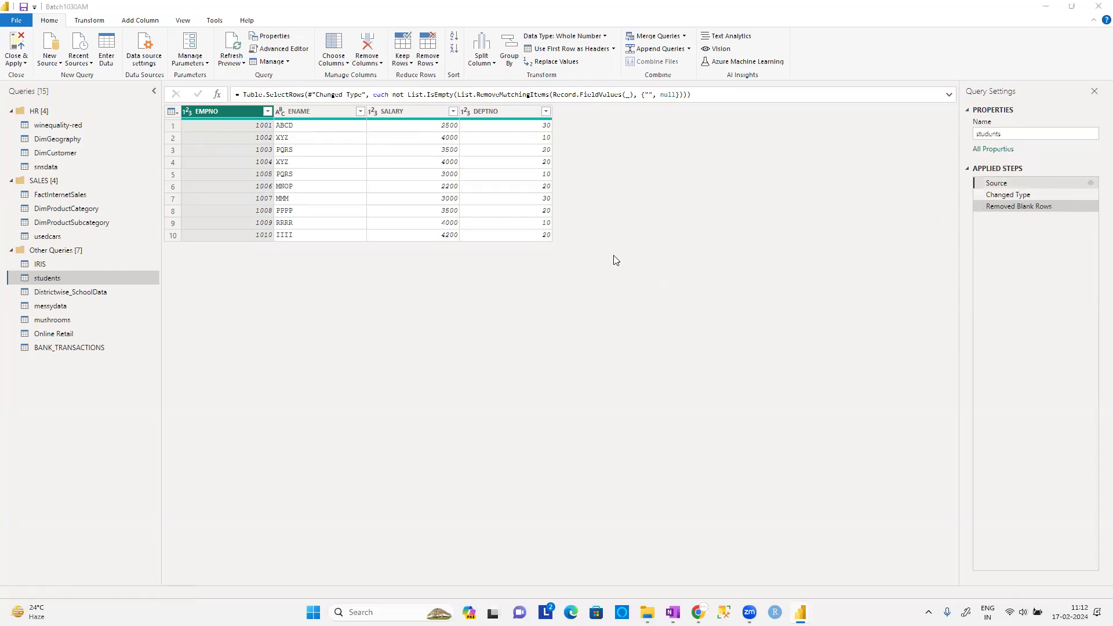
click(529, 207)
text(1)
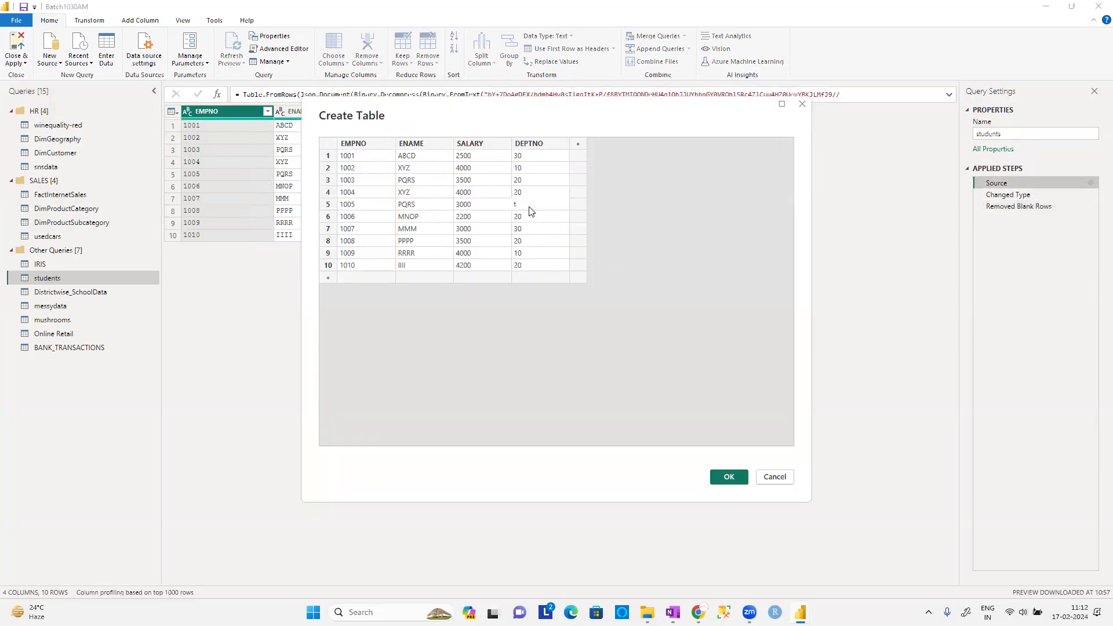
text(EN)
key(BackSpace)
key(BackSpace)
key(BackSpace)
key(Caps_Lock)
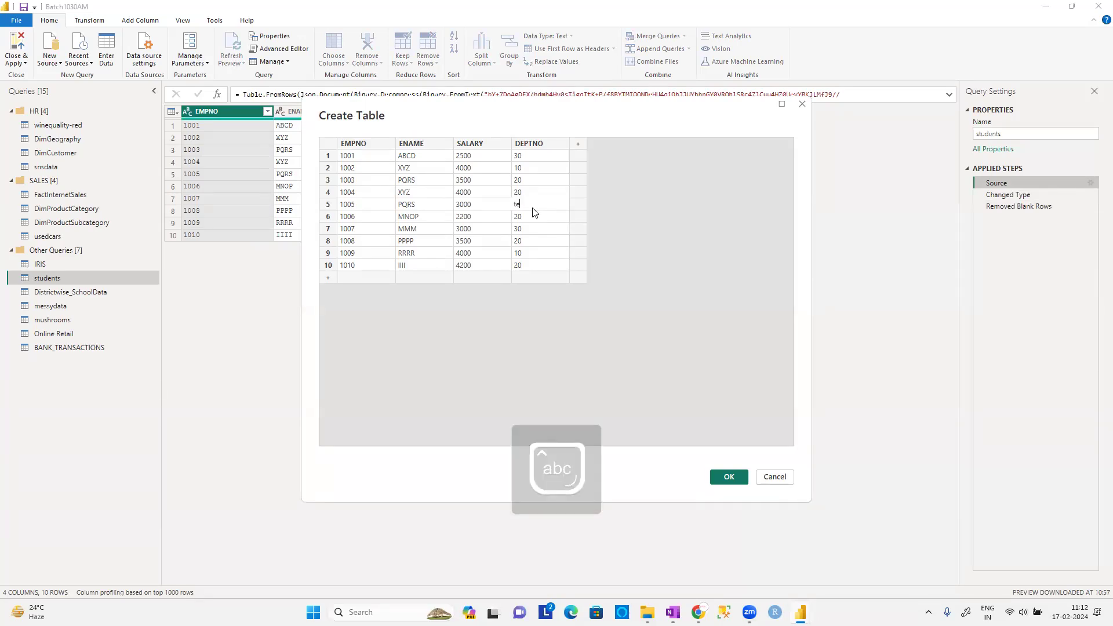
key(Caps_Lock)
text(TEN)
Set EMPNO in row 4 of the source table to 1004T and apply the table edits.
click(359, 196)
double_click(359, 193)
click(362, 193)
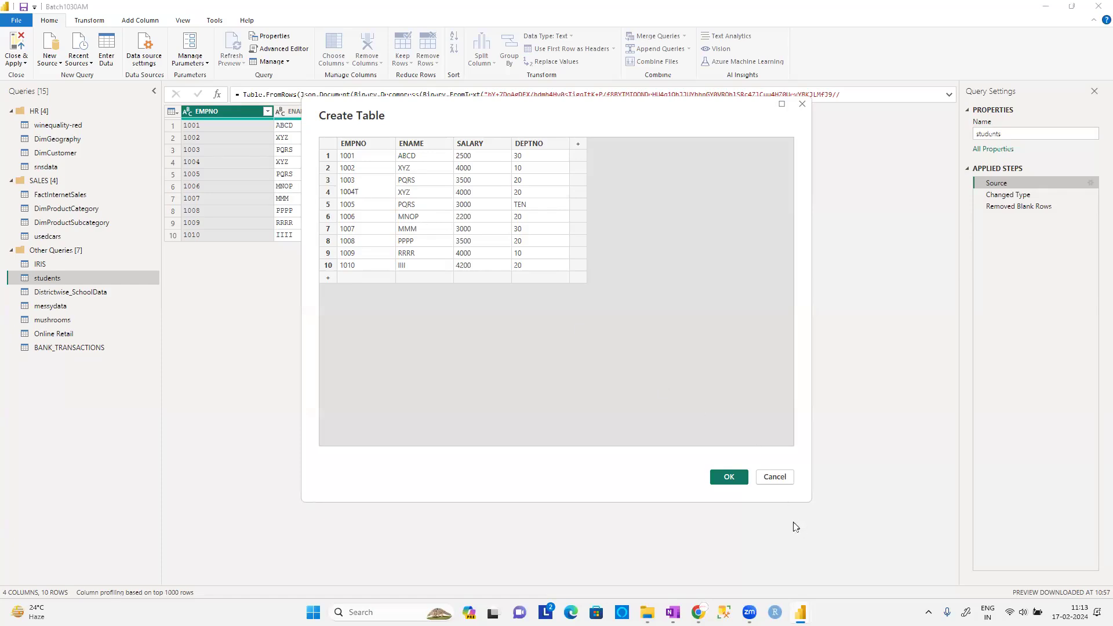
click(729, 476)
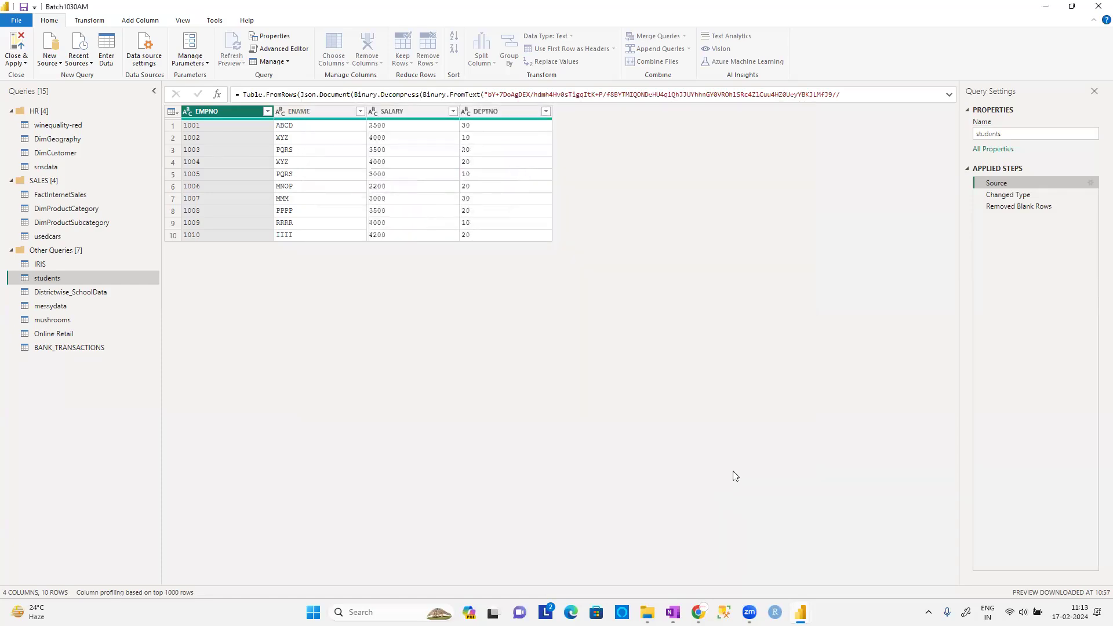
Review the students query at its Changed Type step and delete the Removed Blank Rows step.
click(1002, 197)
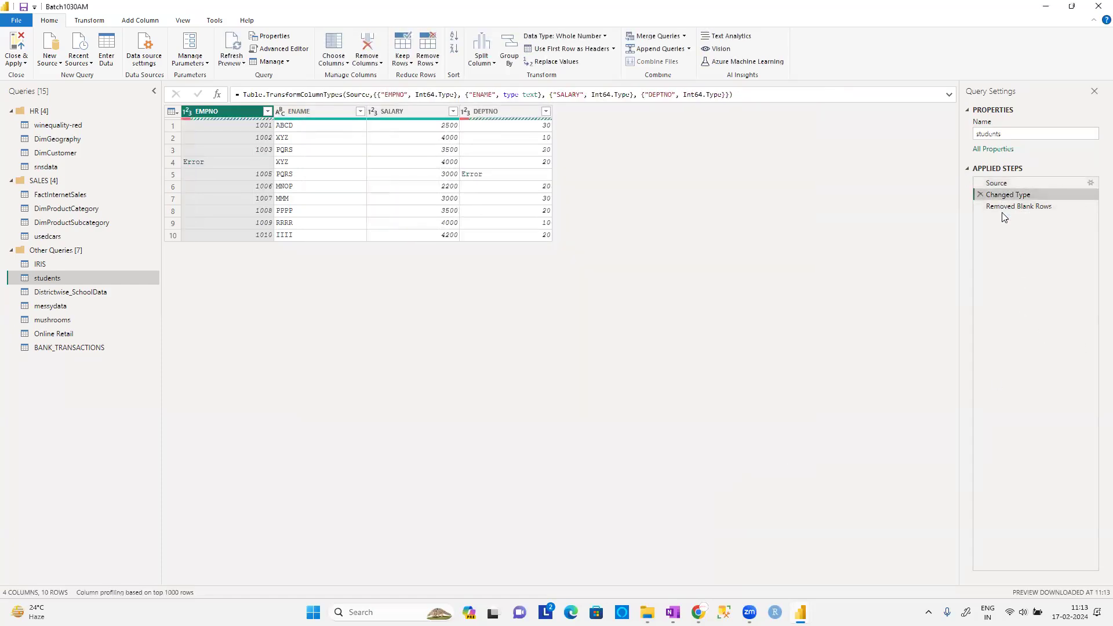
click(1003, 208)
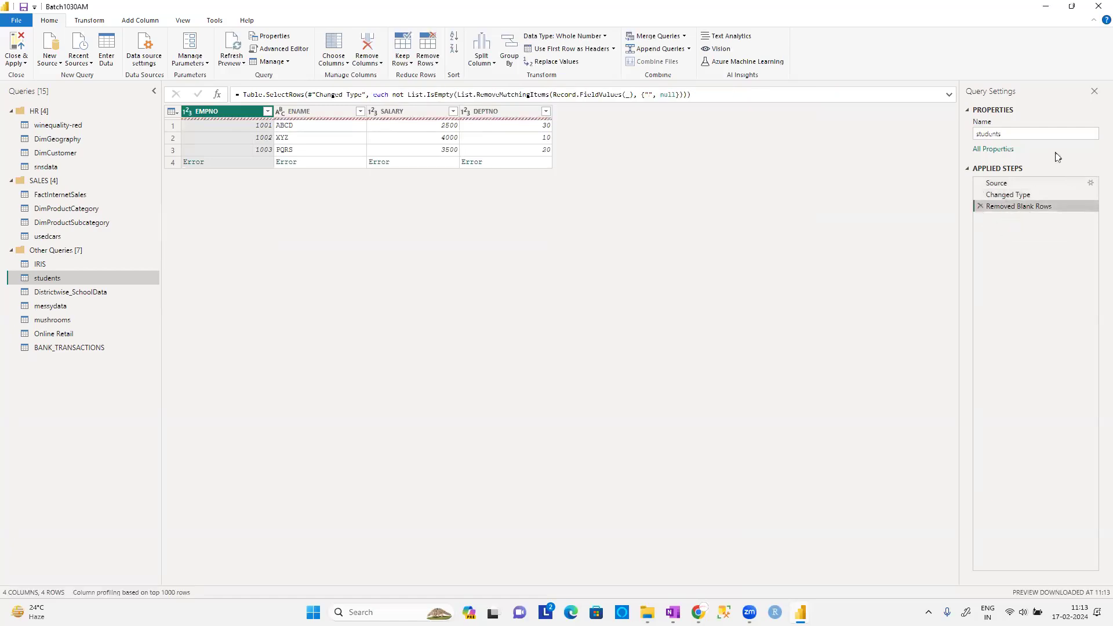
click(979, 206)
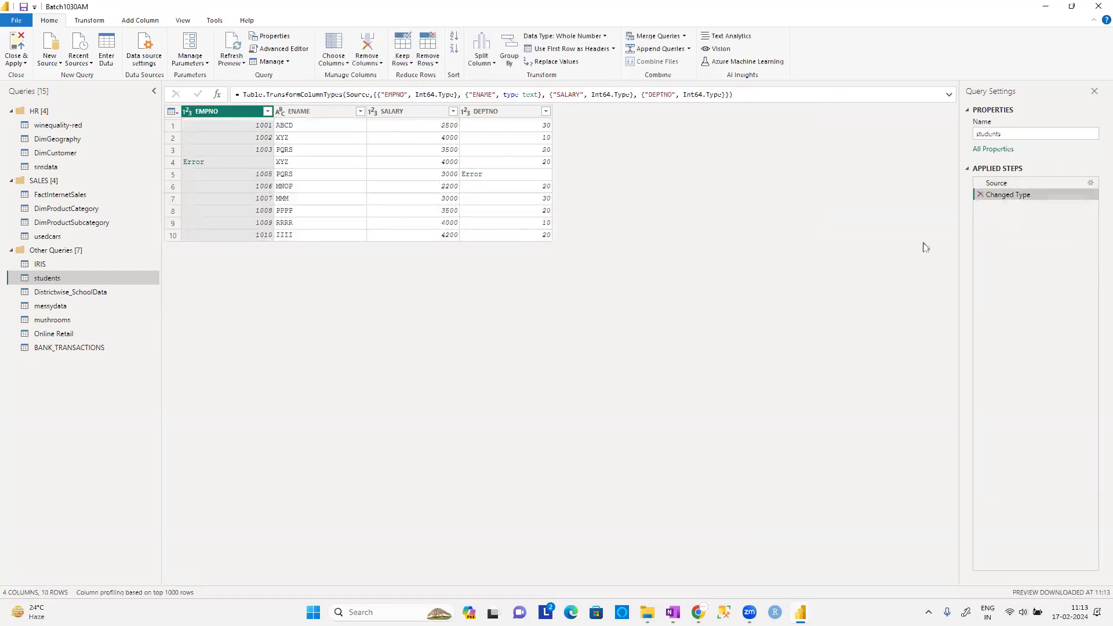
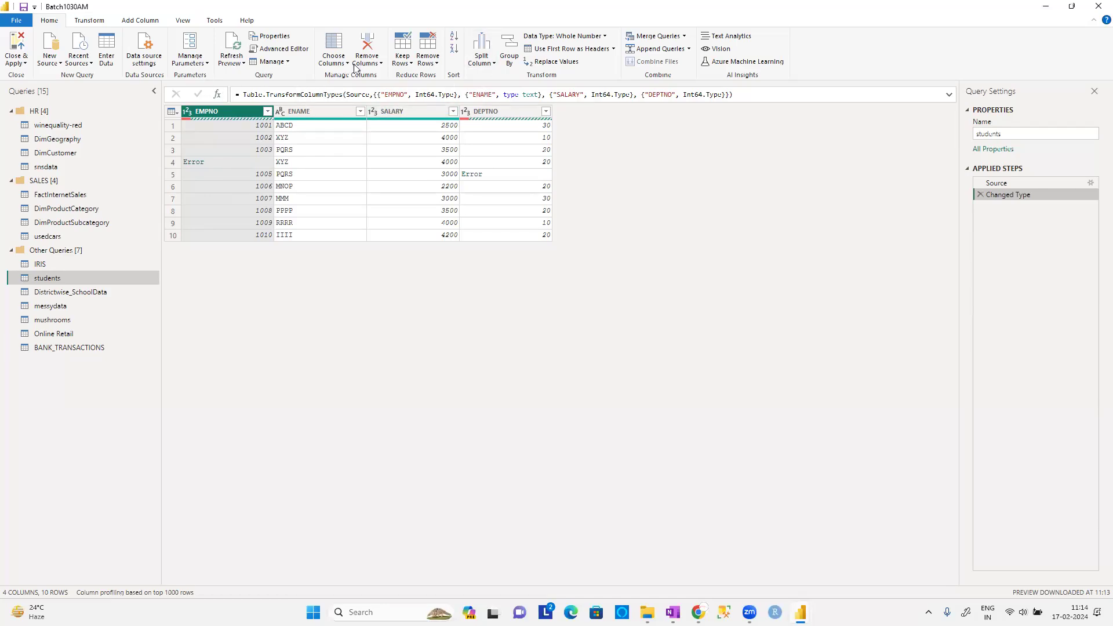
Examine the Keep Rows options for the DEPTNO column and inspect the error cells in rows 4 and 5.
click(486, 112)
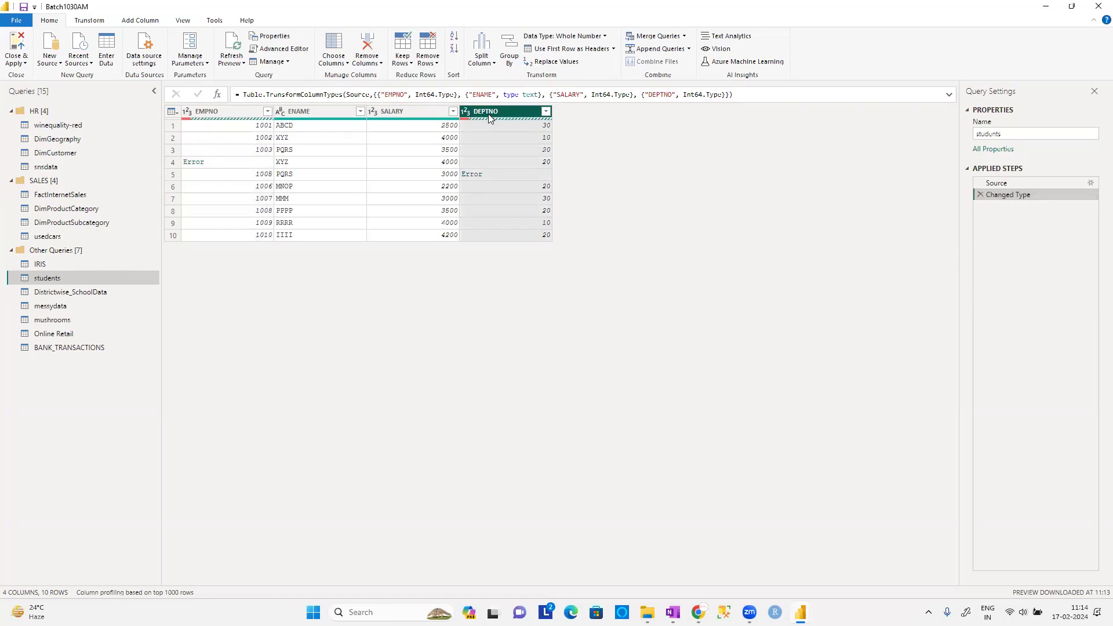
click(406, 62)
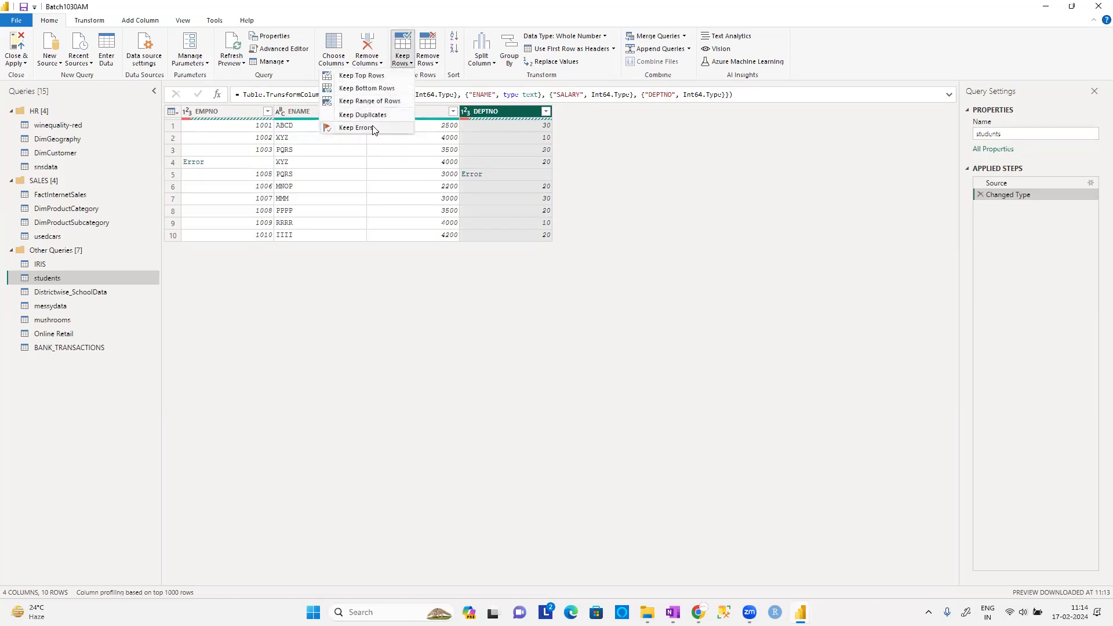
click(473, 177)
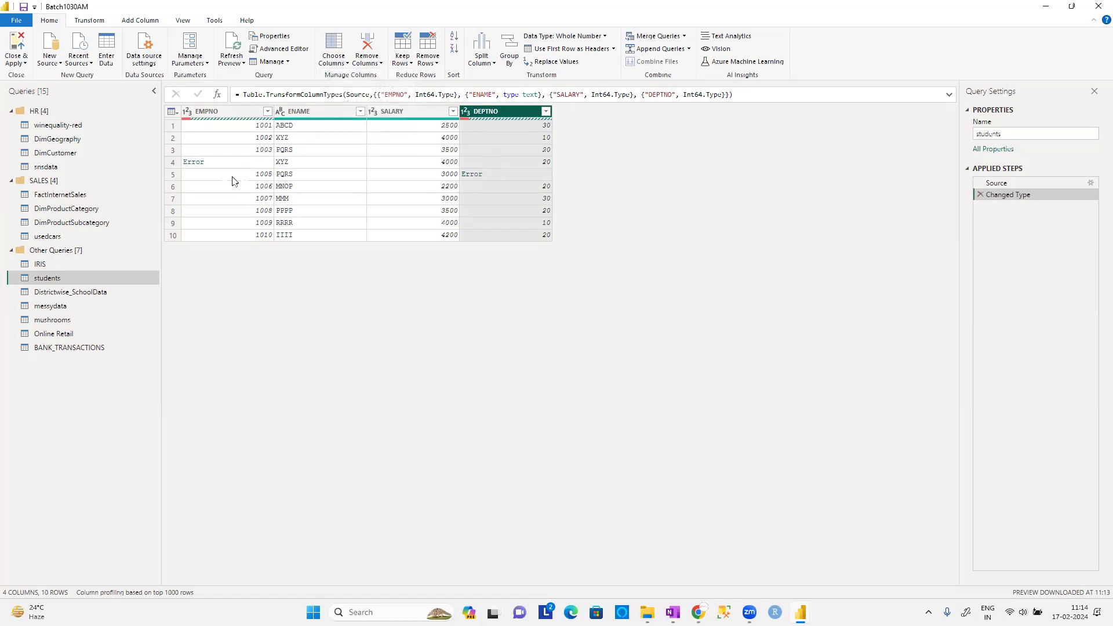
click(172, 173)
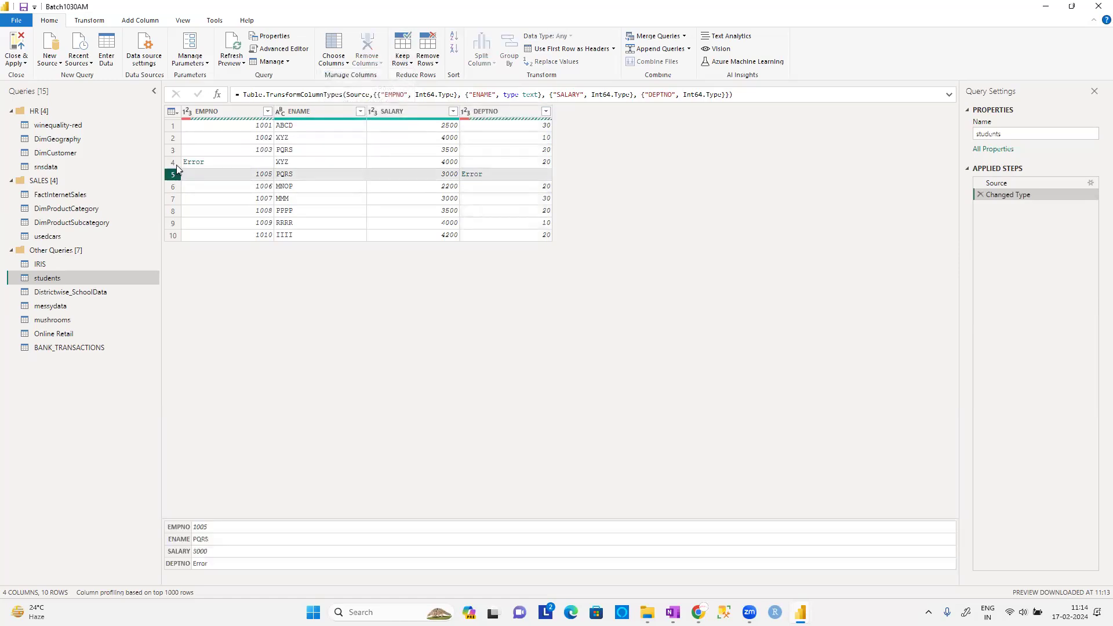
click(172, 162)
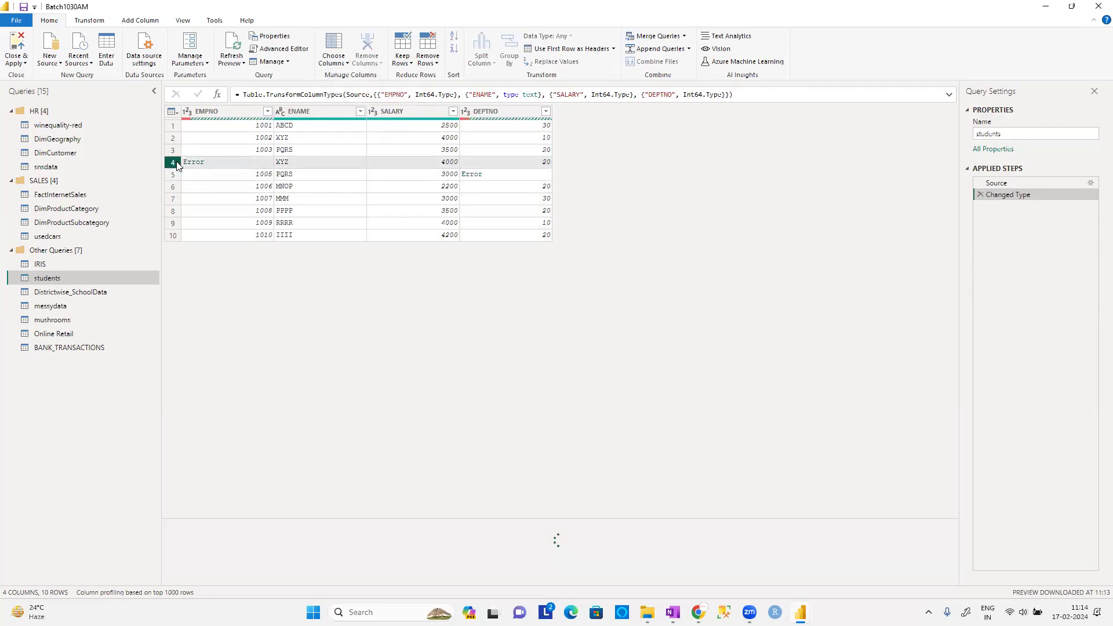
click(498, 111)
click(403, 65)
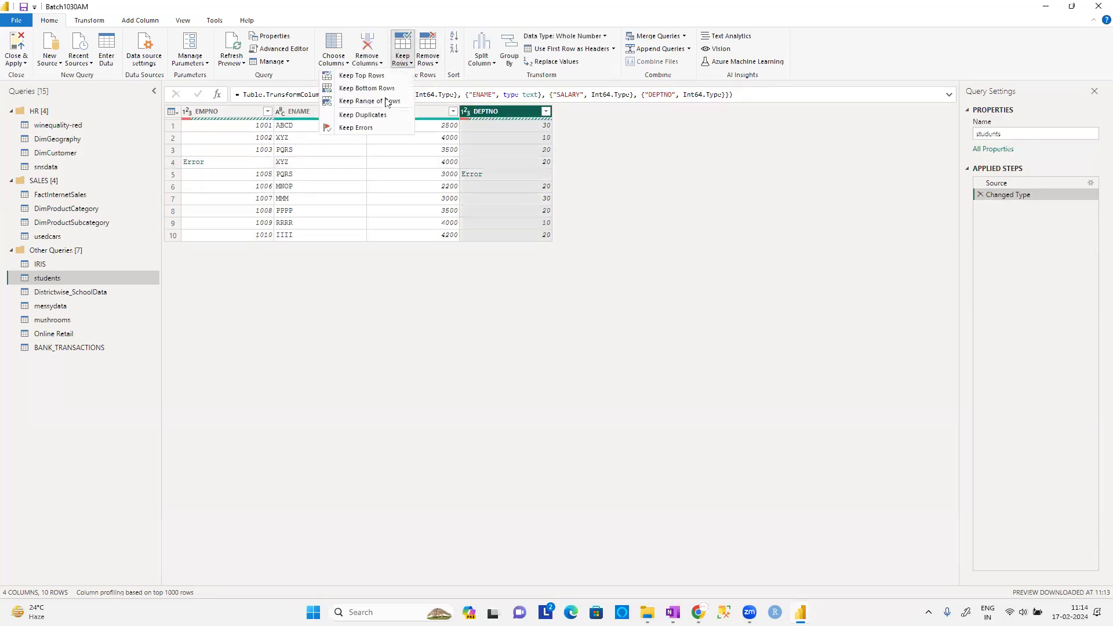
click(416, 371)
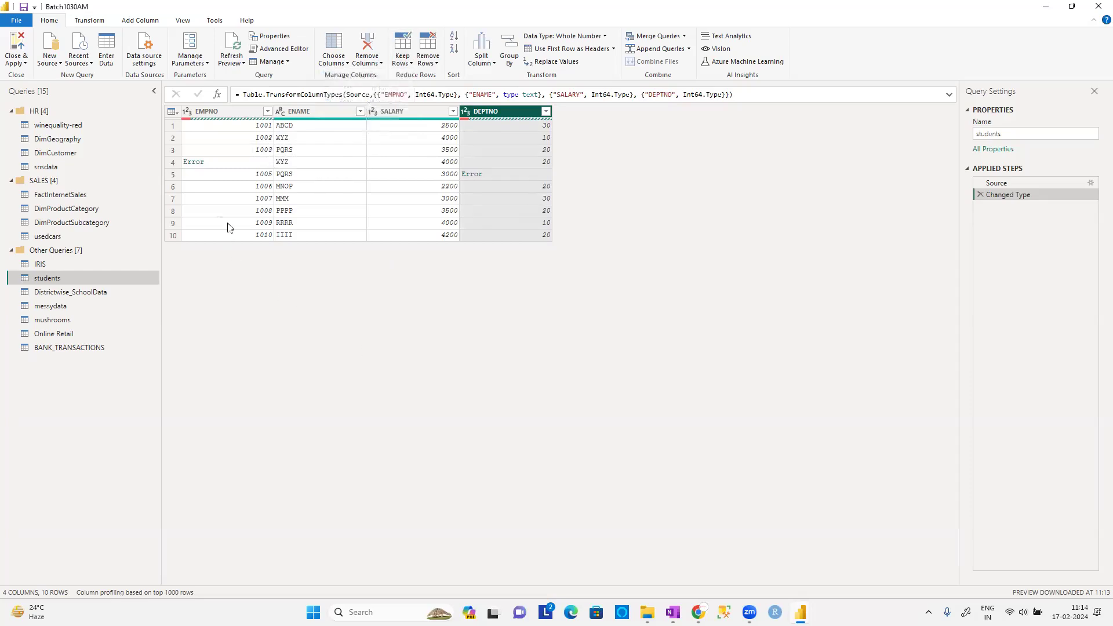
click(205, 163)
click(476, 175)
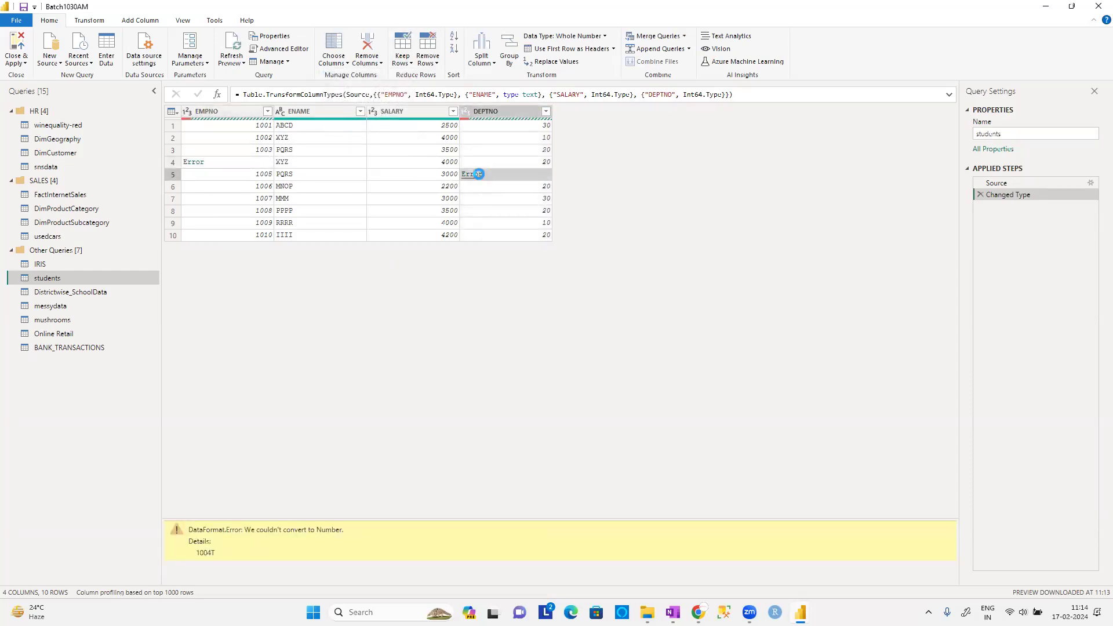
Keep only the rows with errors in the DEPTNO column of the students query and delete the added Kept Errors step.
click(472, 174)
click(979, 207)
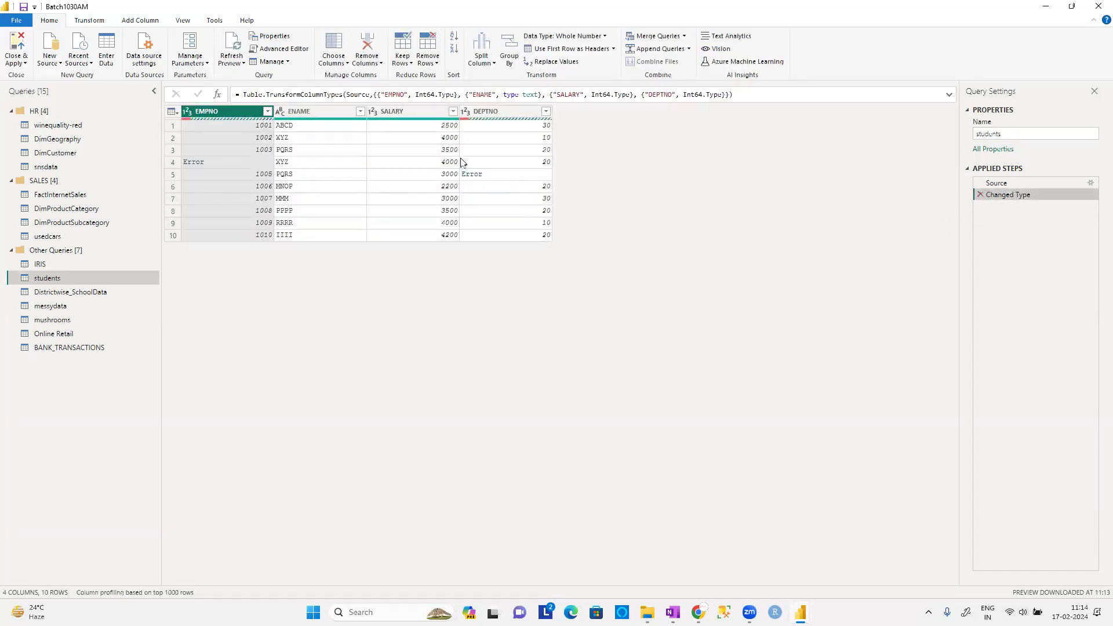
click(481, 111)
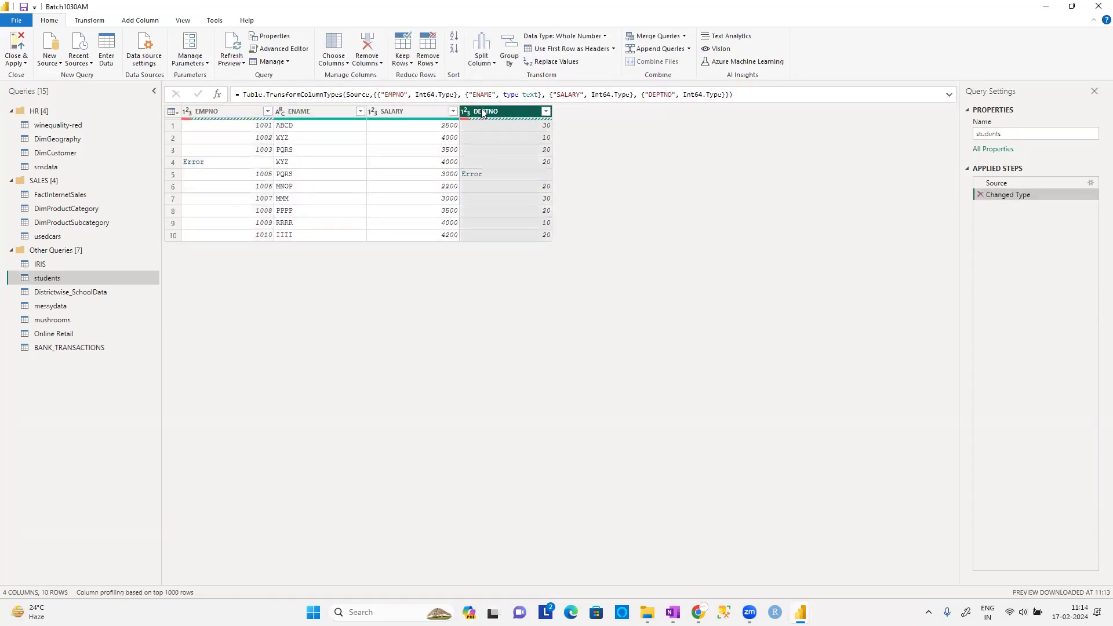
click(401, 59)
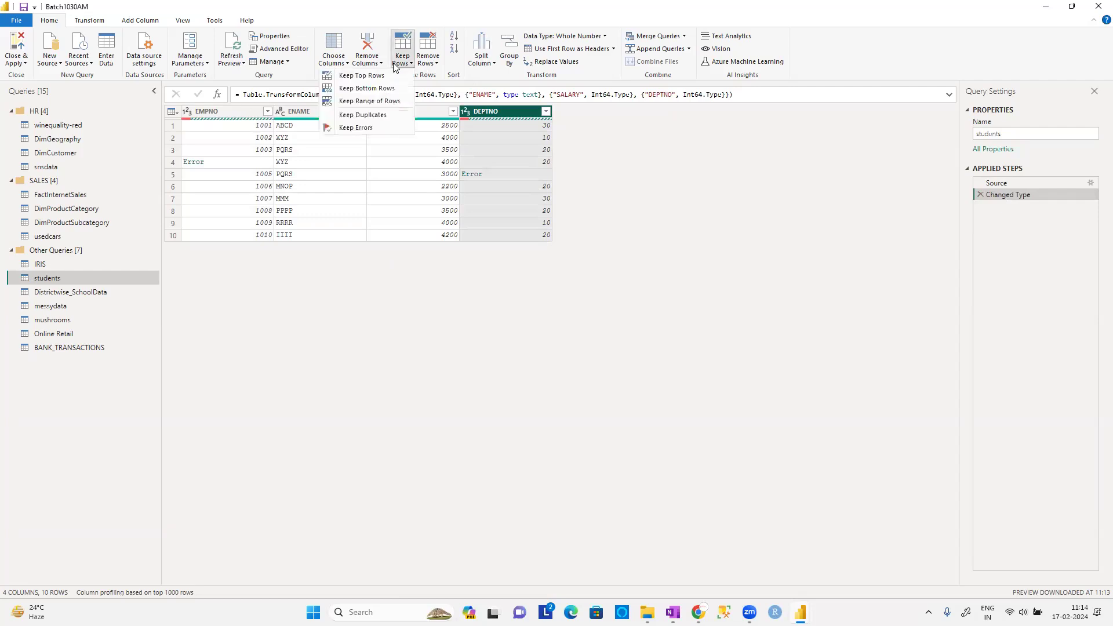
click(378, 128)
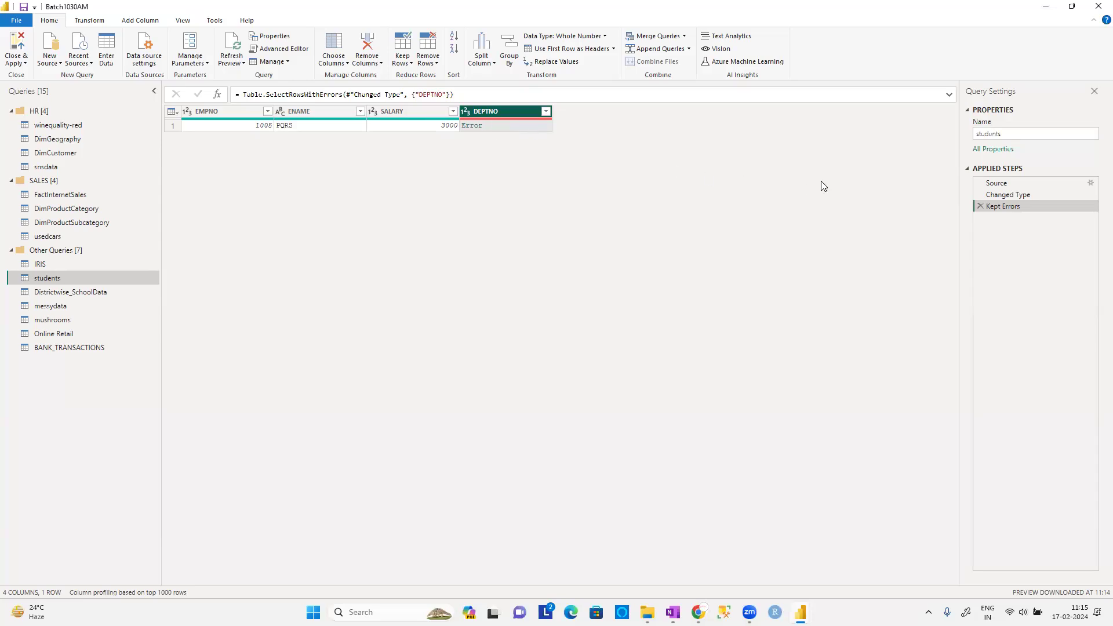
click(980, 207)
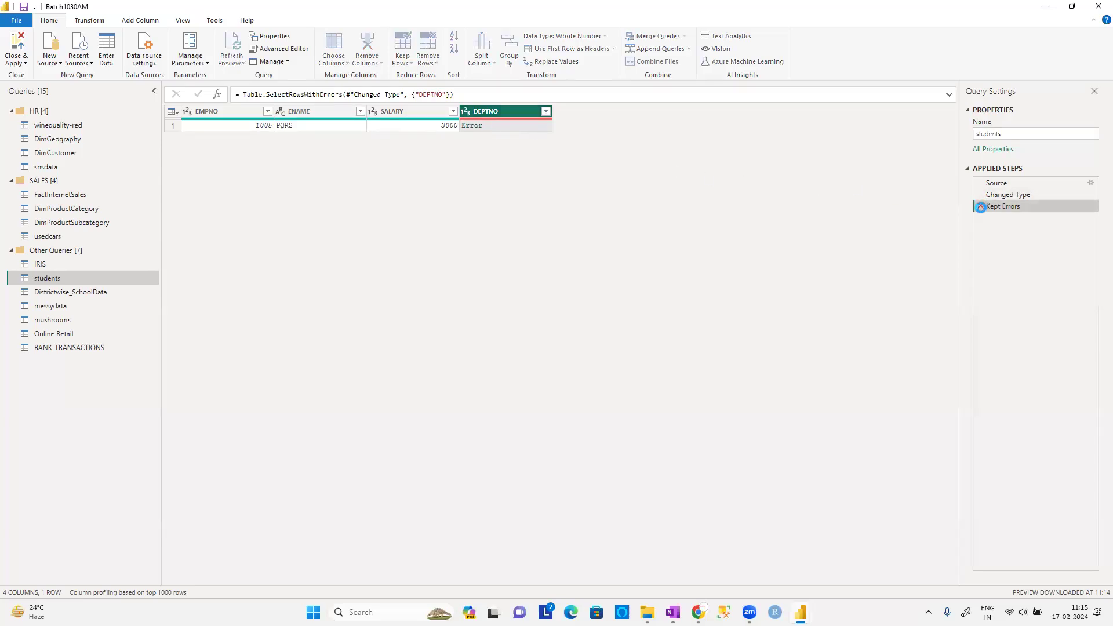
Keep only the rows with errors in the EMPNO column, check the column quality details for DEPTNO and EMPNO, and delete the Kept Errors step.
click(221, 113)
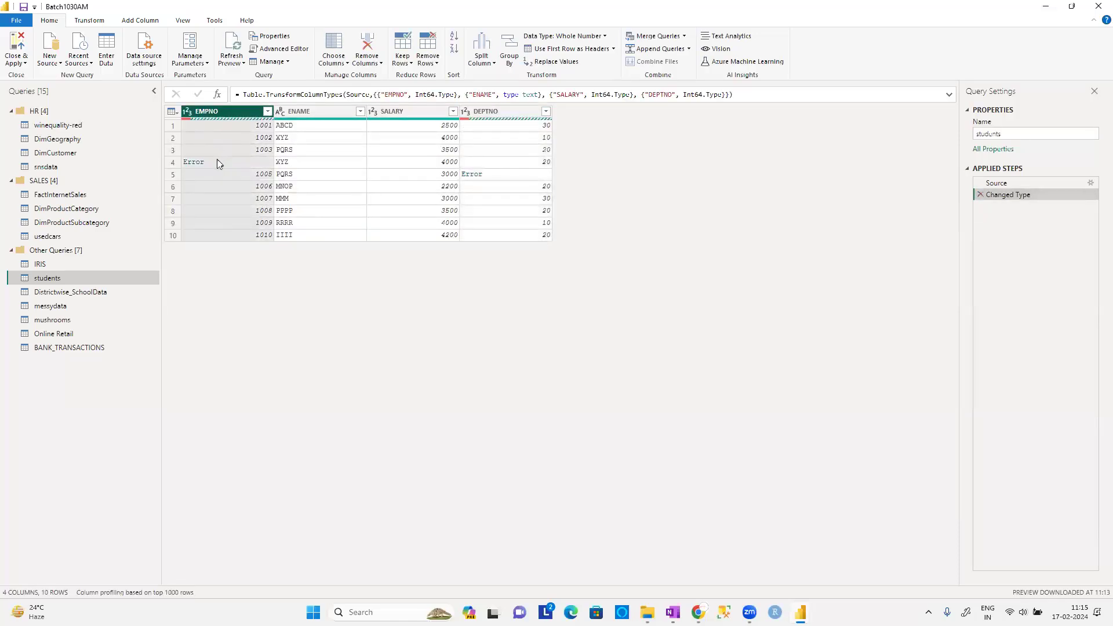
click(402, 61)
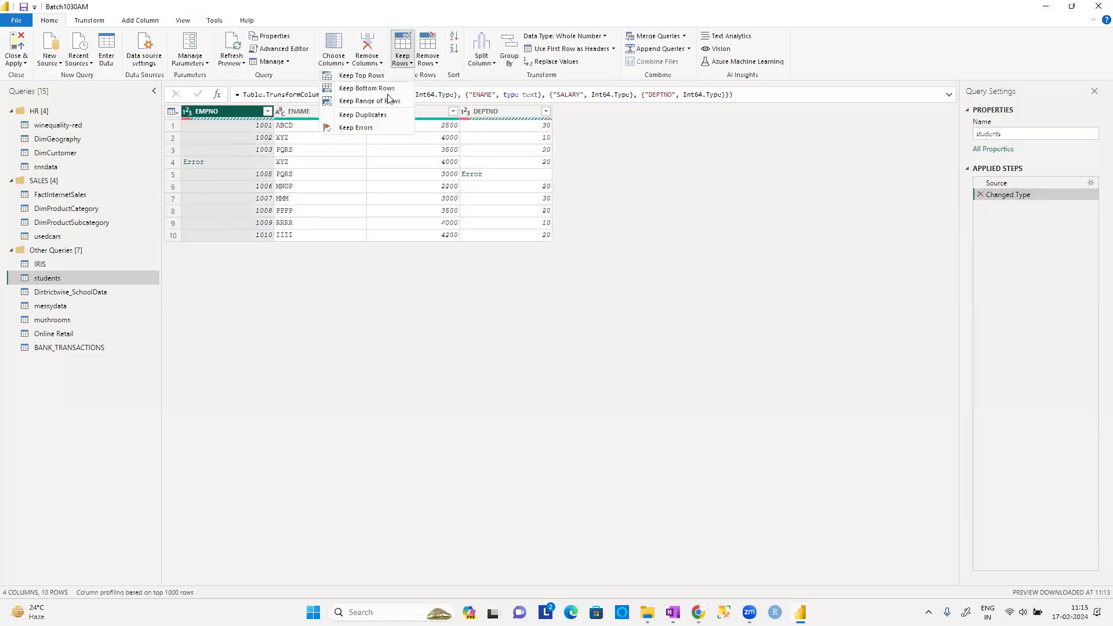
click(375, 133)
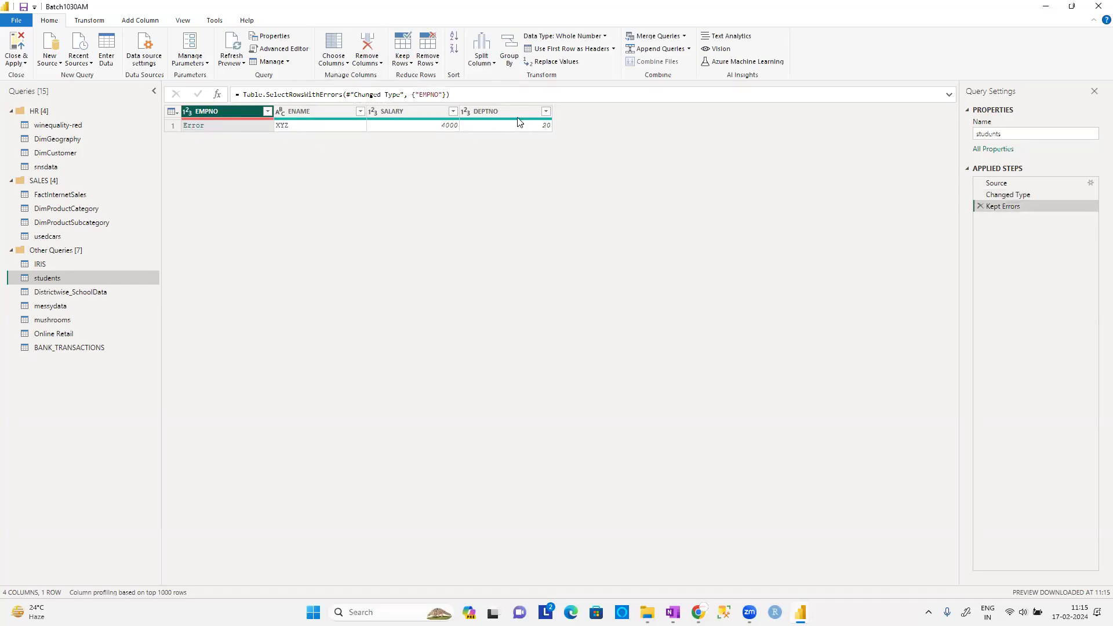
mouse_move(519, 121)
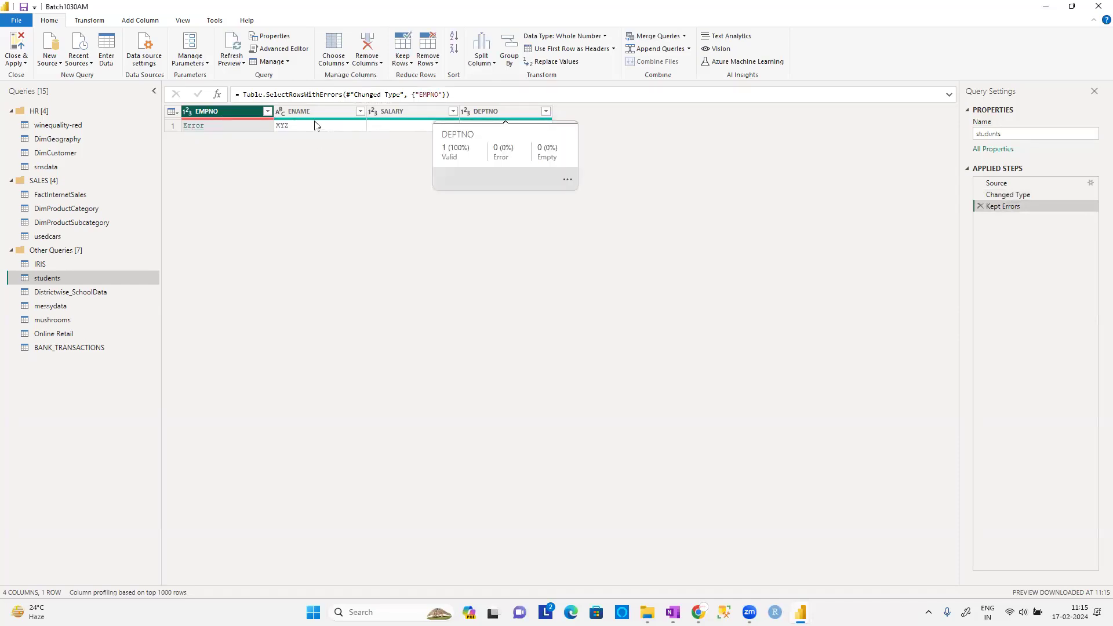
mouse_move(233, 118)
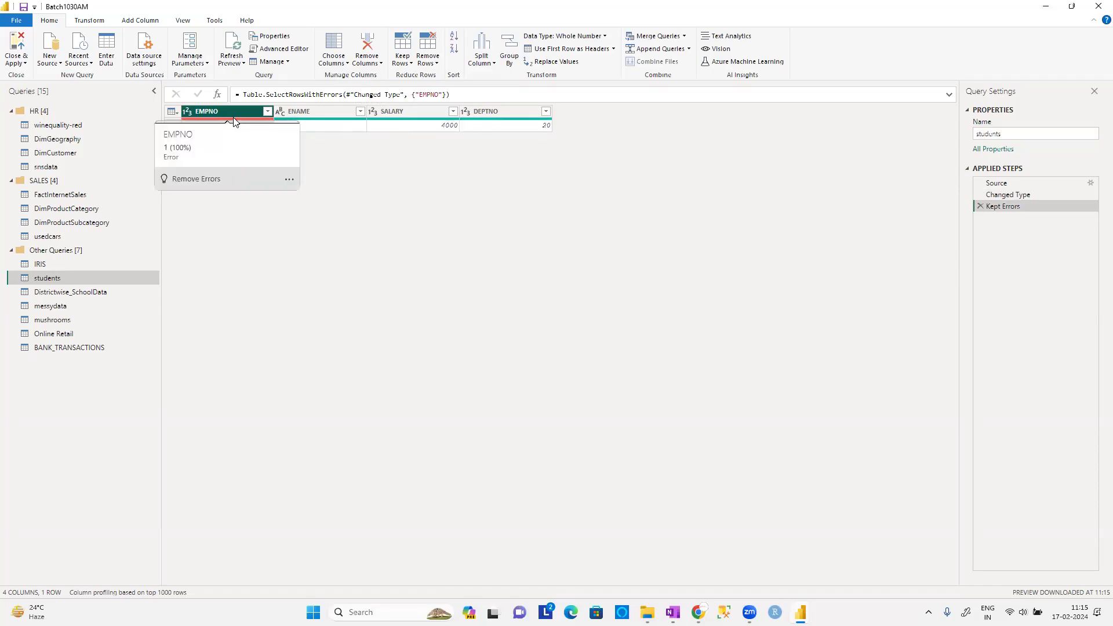
click(980, 206)
Review the Keep Rows options and compare the EMPNO, ENAME and DEPTNO columns of the students query for errors.
click(403, 58)
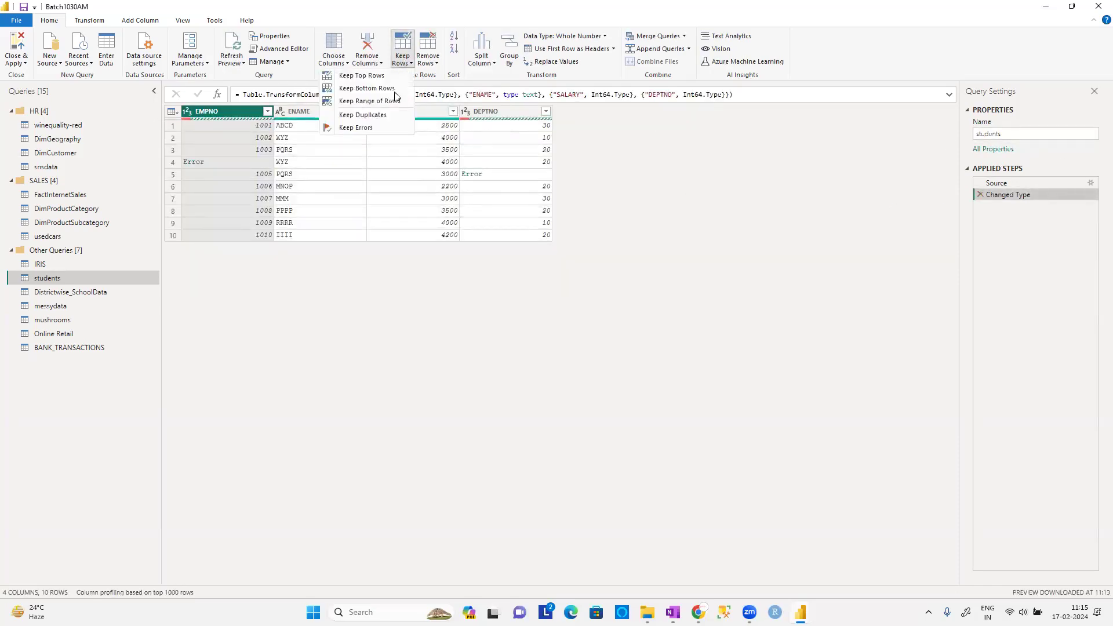
click(485, 118)
click(338, 113)
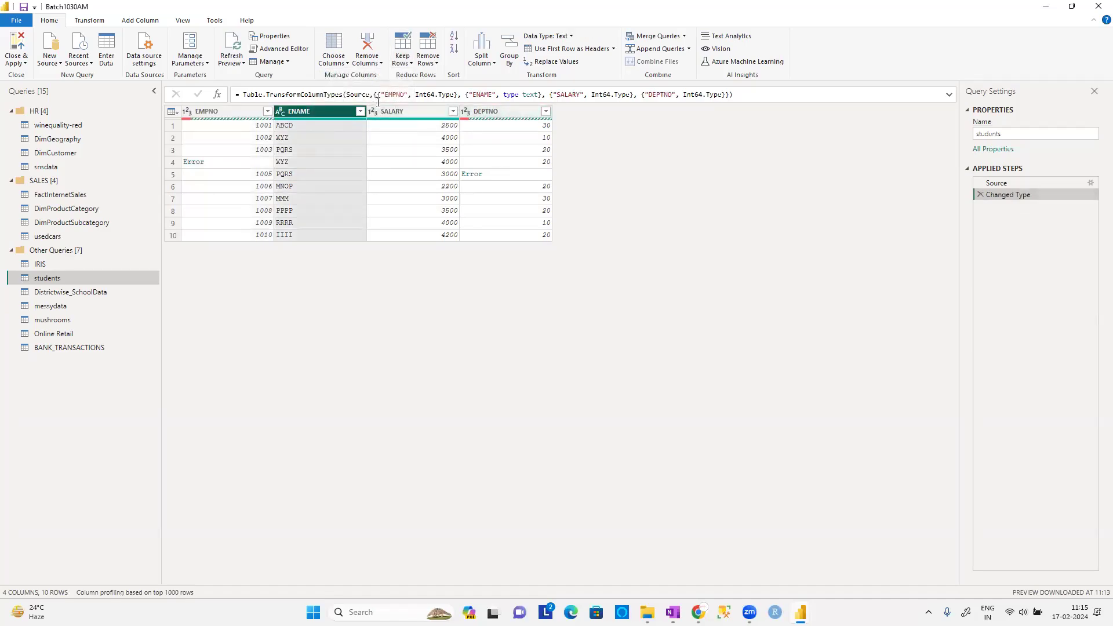
click(404, 58)
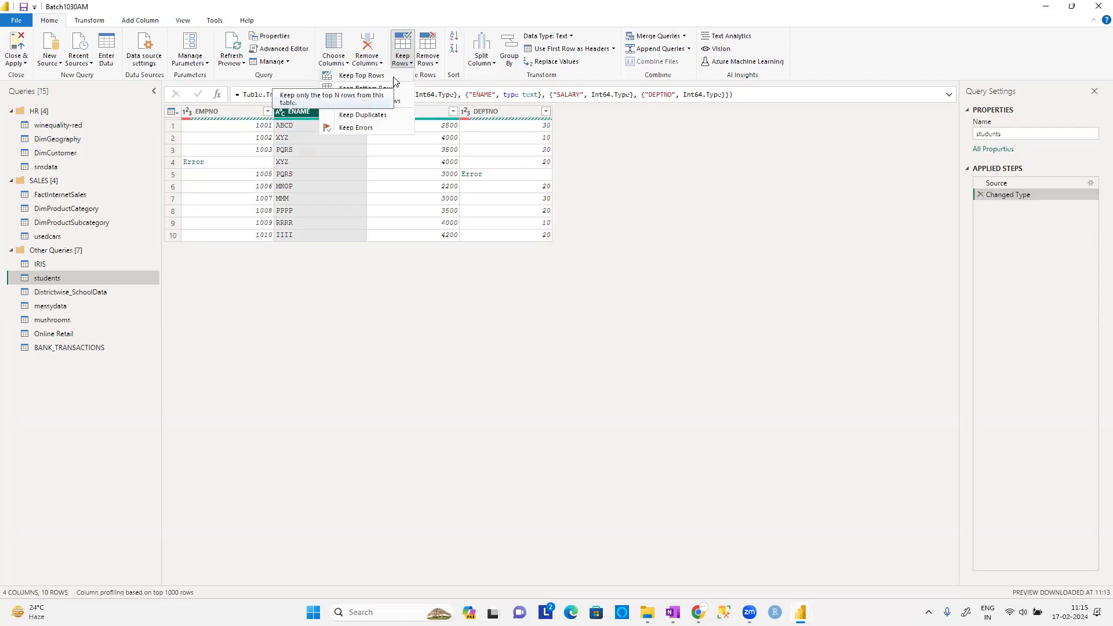
click(739, 141)
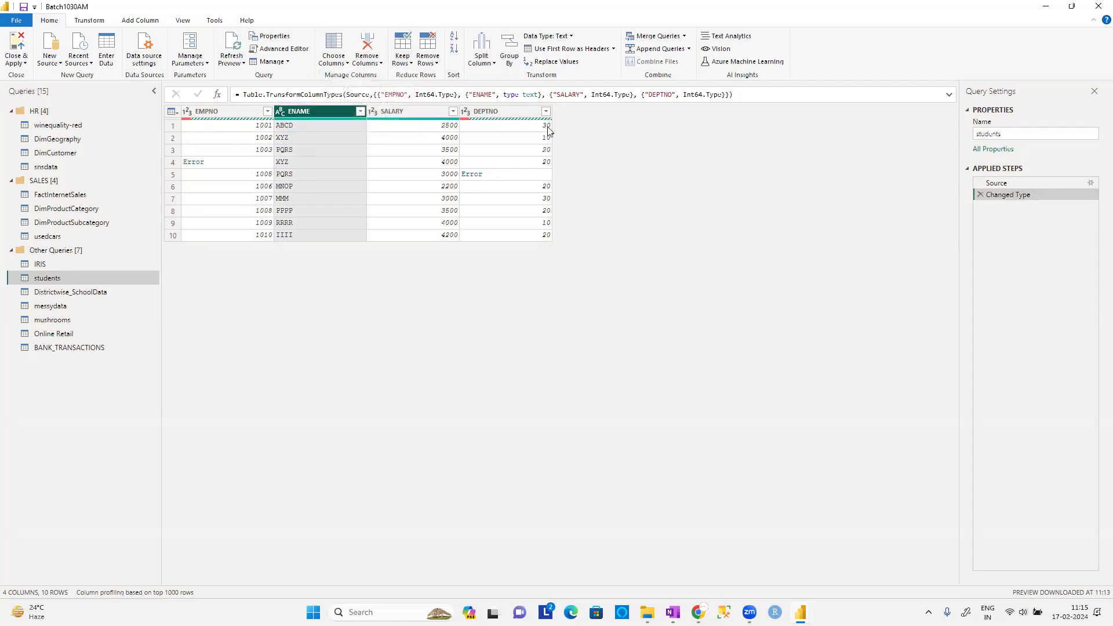
click(513, 117)
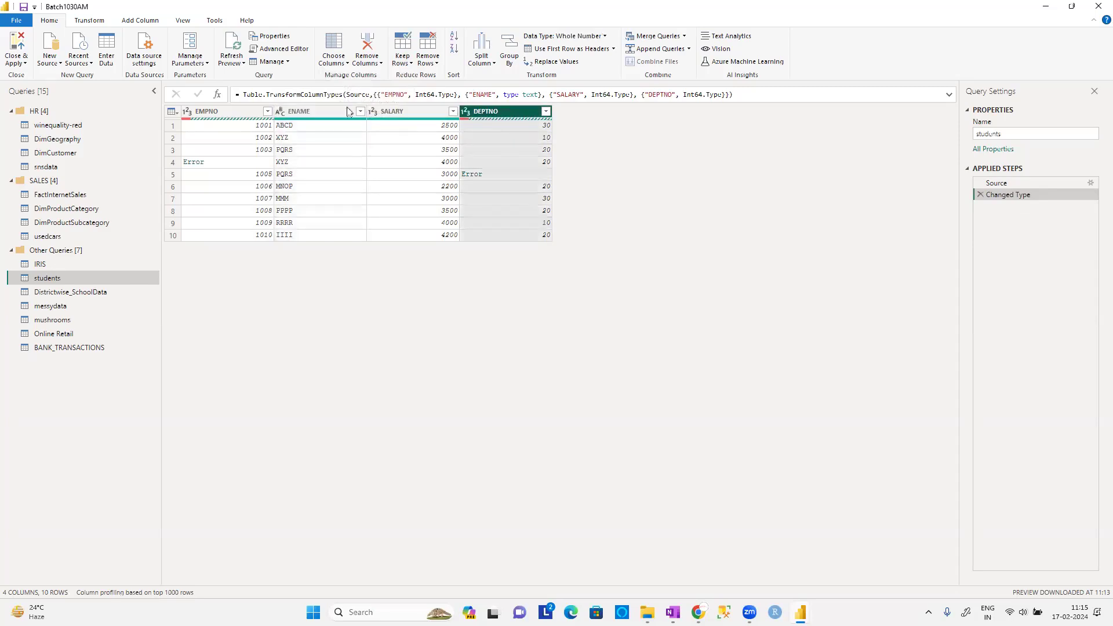
click(250, 118)
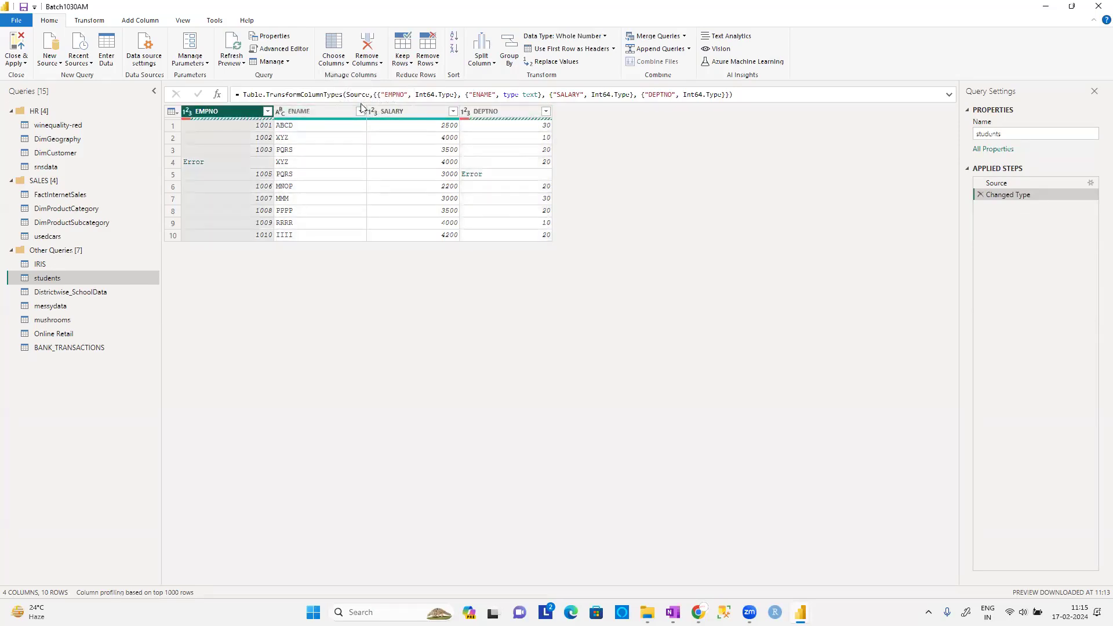
click(465, 111)
click(245, 115)
Keep only the rows with errors in the ENAME column and delete the added Kept Errors step.
click(328, 112)
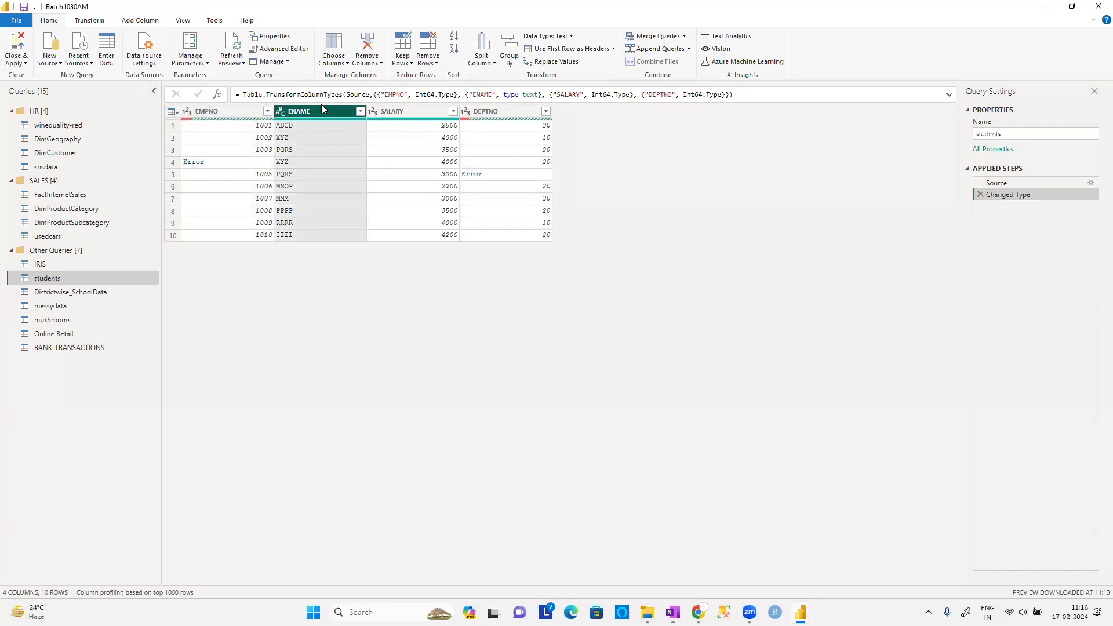
click(399, 62)
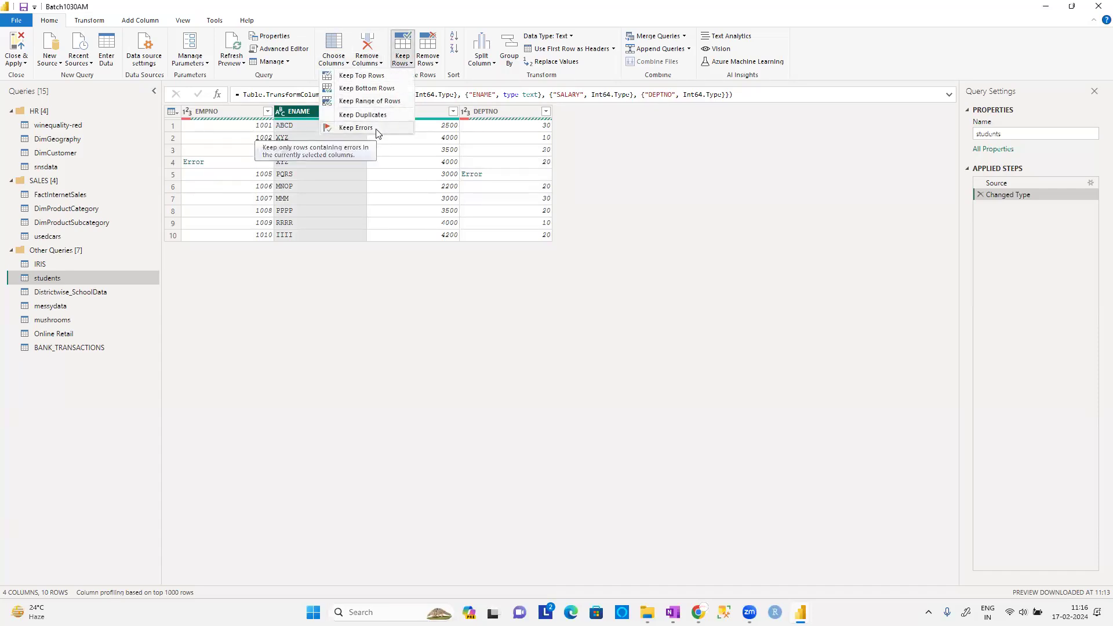
click(378, 128)
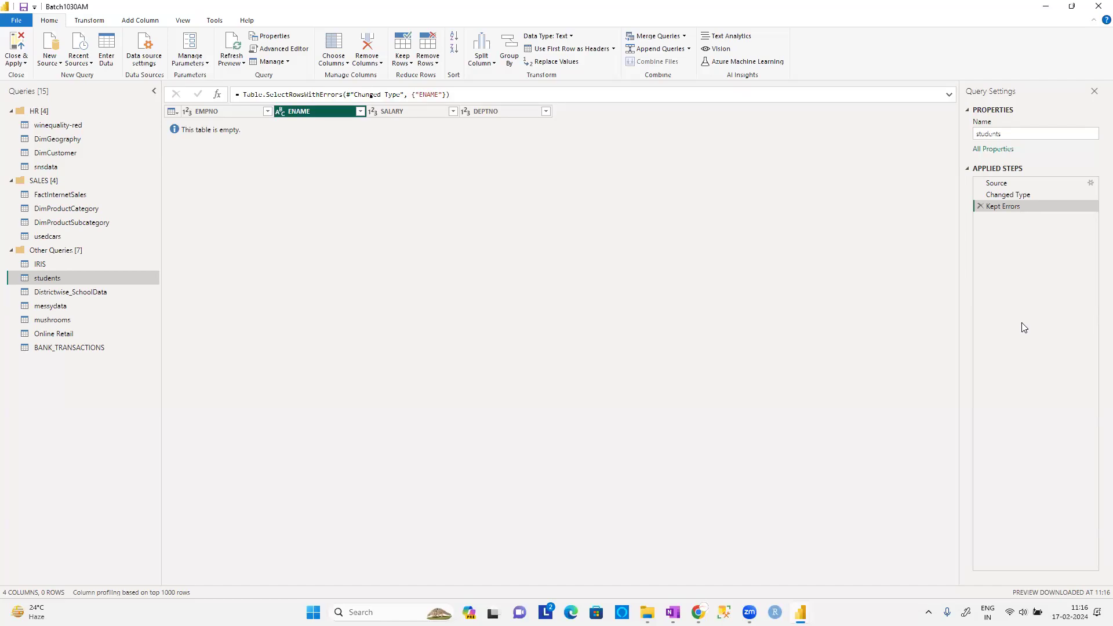
click(982, 207)
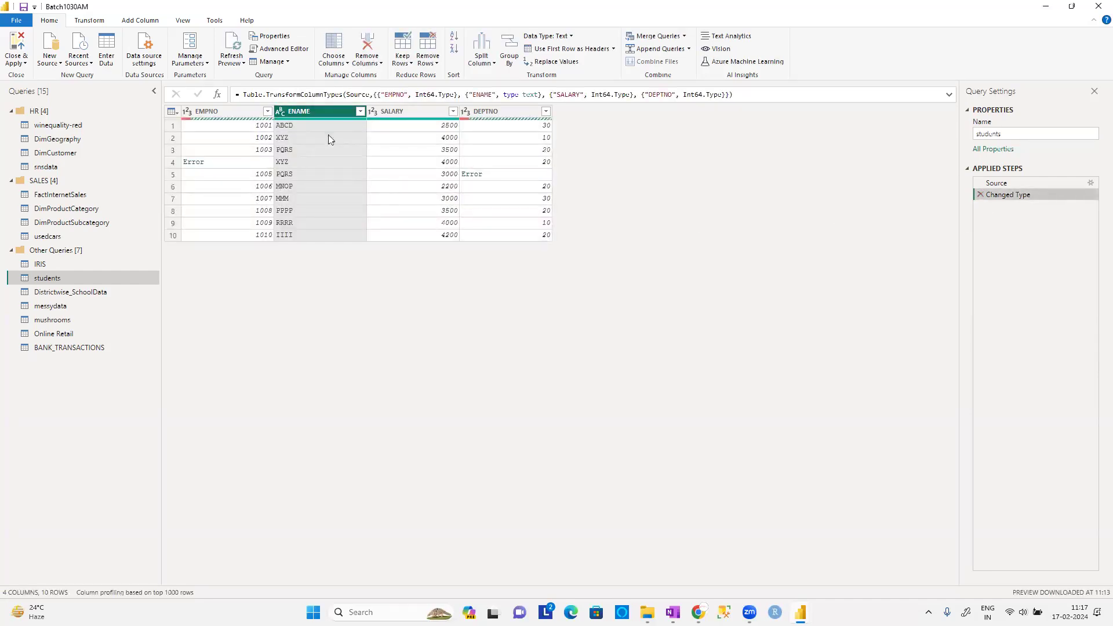
Keep the rows with errors in either EMPNO or DEPTNO by applying Keep Errors to both columns, and delete the Kept Errors step.
click(232, 110)
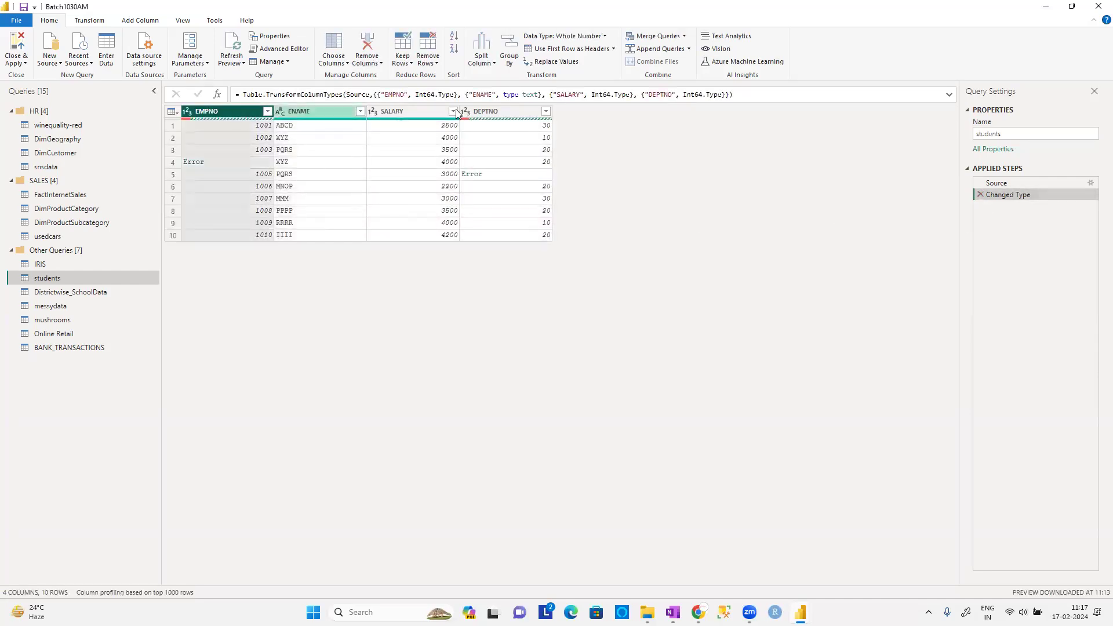
ctrl+click(480, 112)
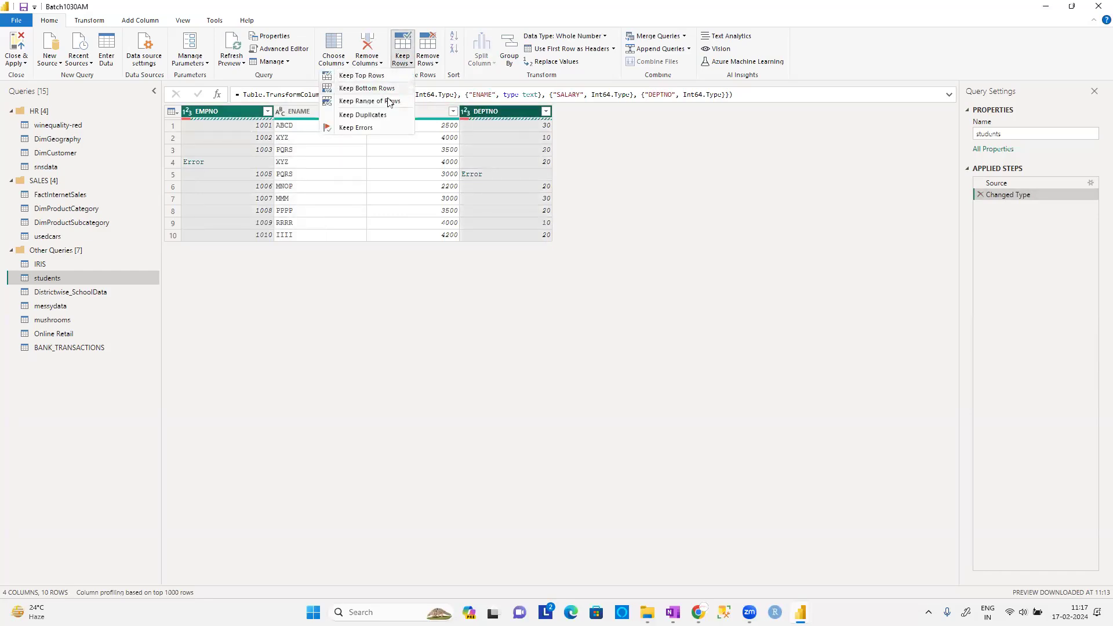
click(385, 129)
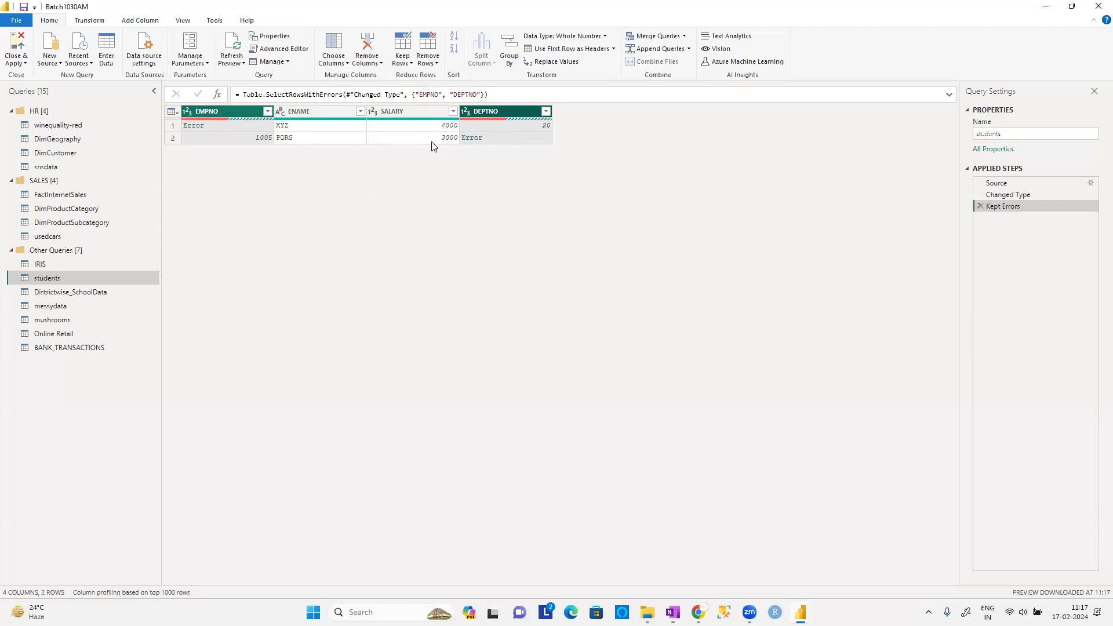
click(979, 207)
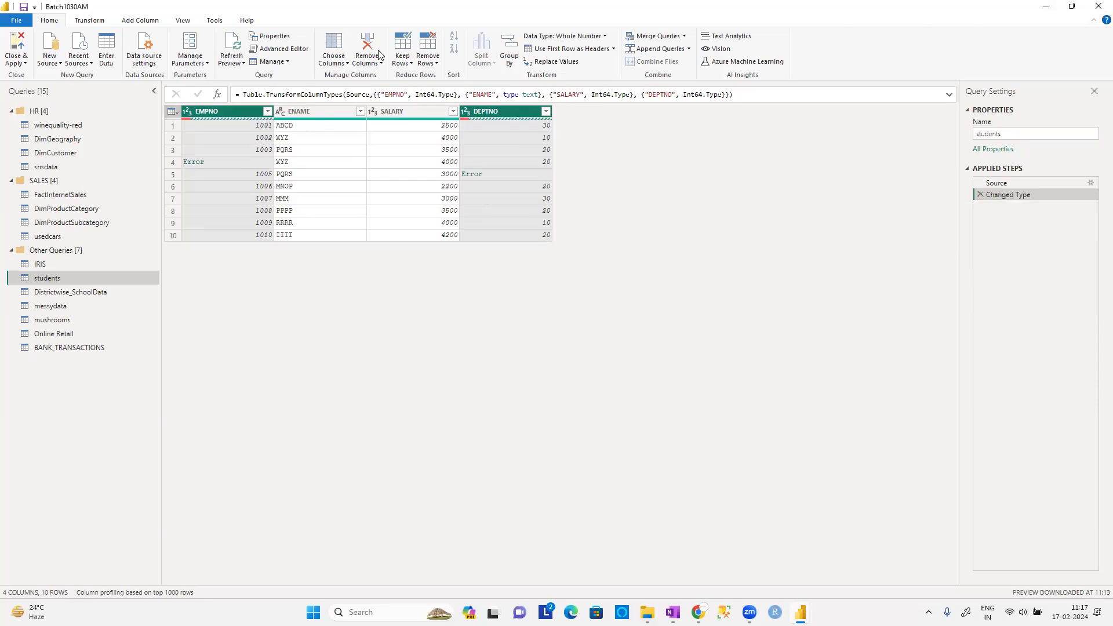
click(402, 60)
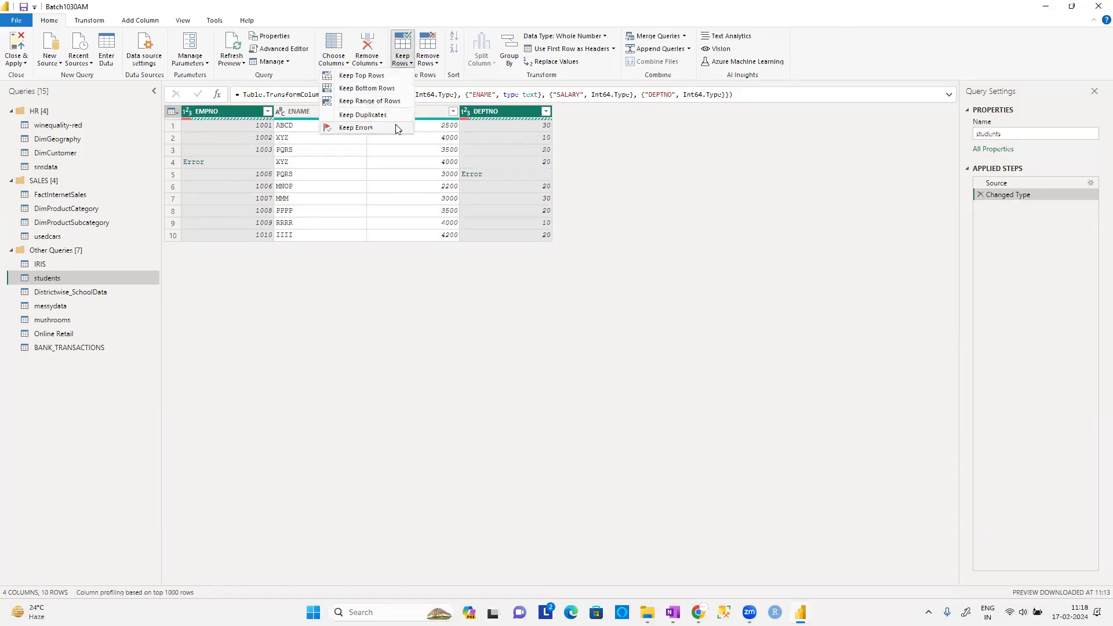
click(627, 159)
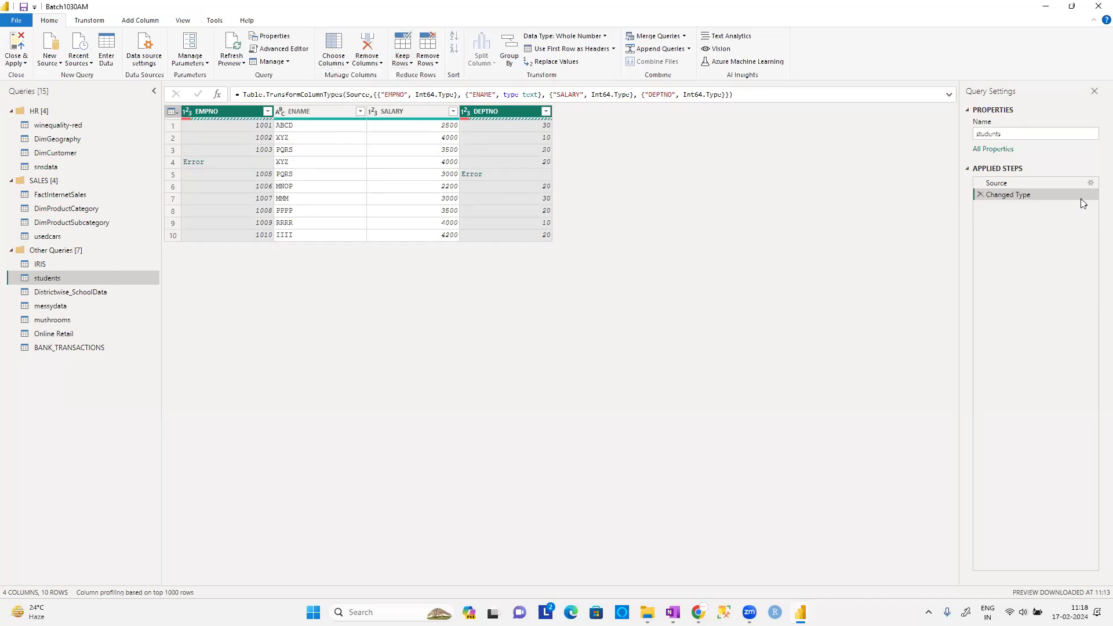
Inspect the TEN and 1004T entries in the students source table and return to the Changed Type step.
click(1088, 184)
click(1090, 183)
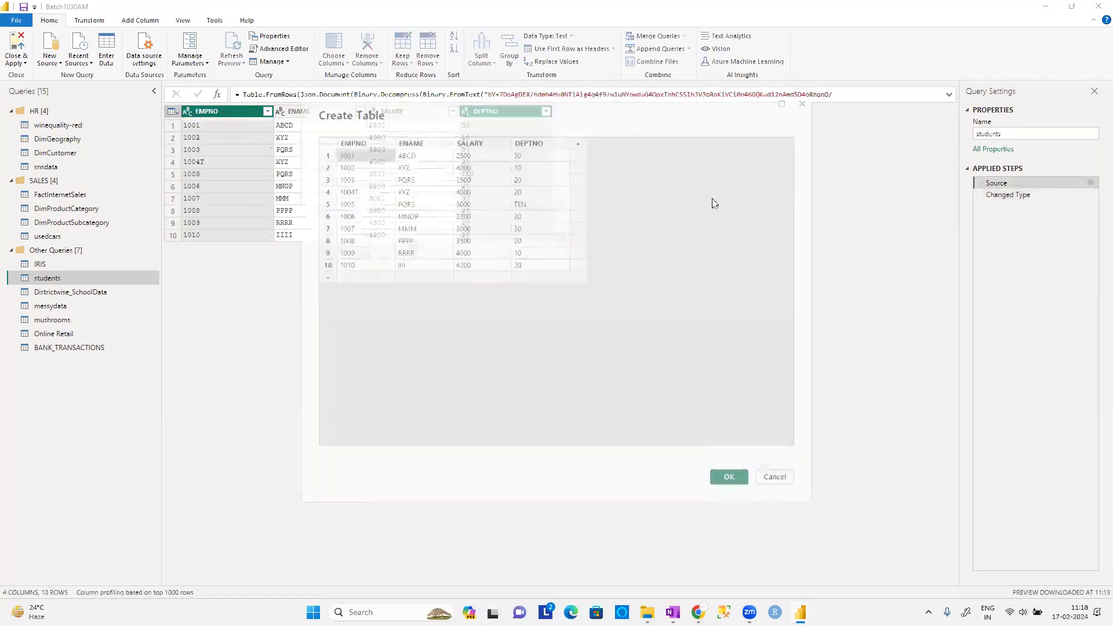
double_click(521, 204)
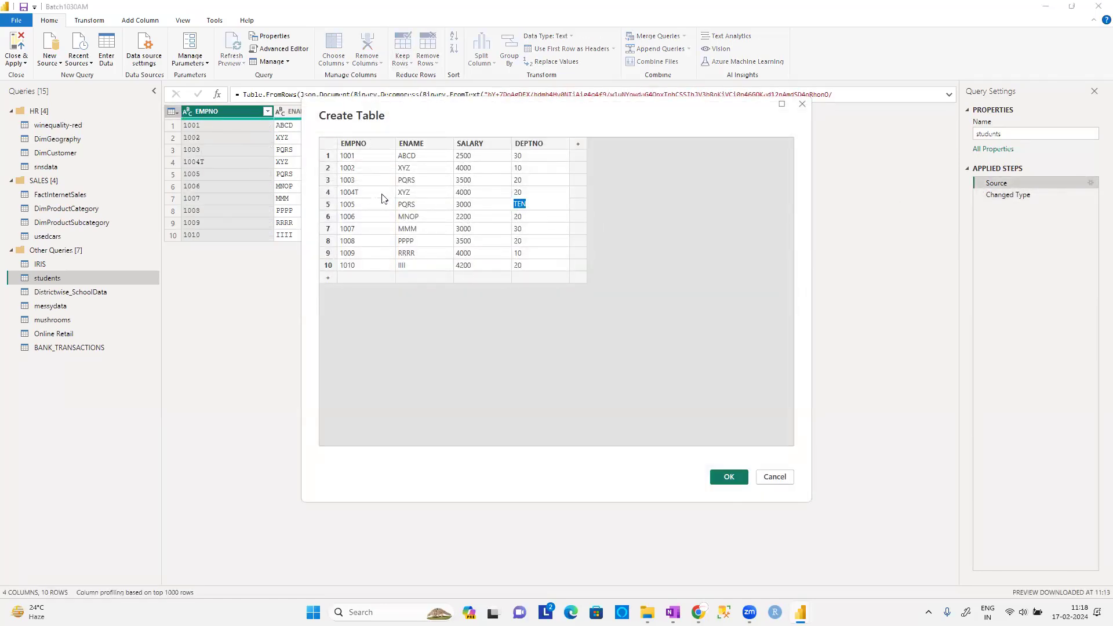
click(361, 192)
double_click(410, 194)
click(411, 193)
text(T)
key(Escape)
click(519, 210)
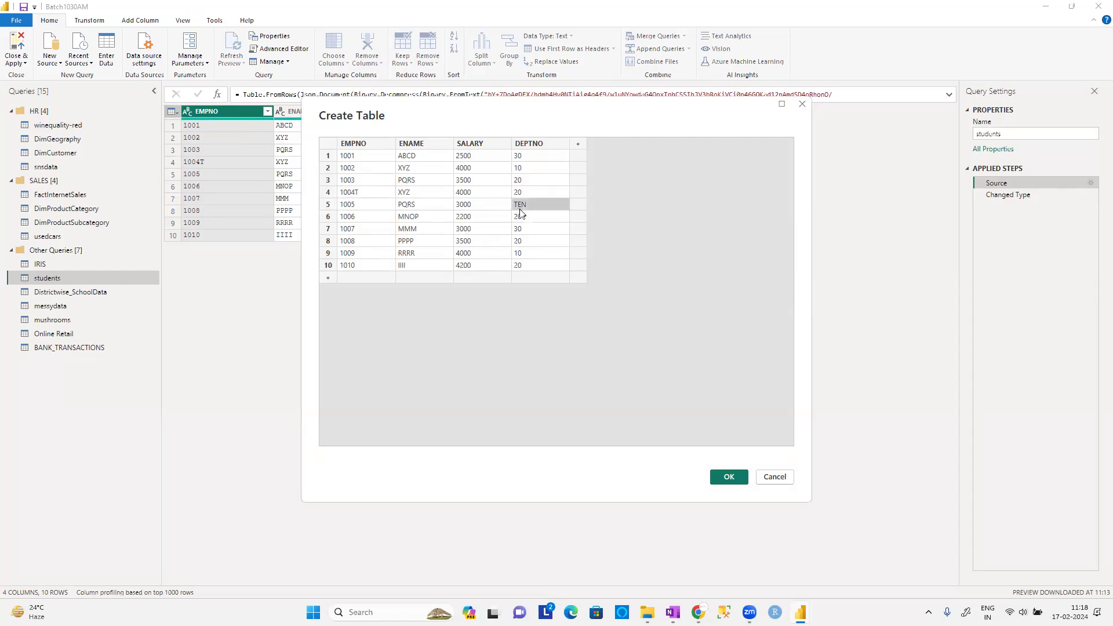
click(728, 478)
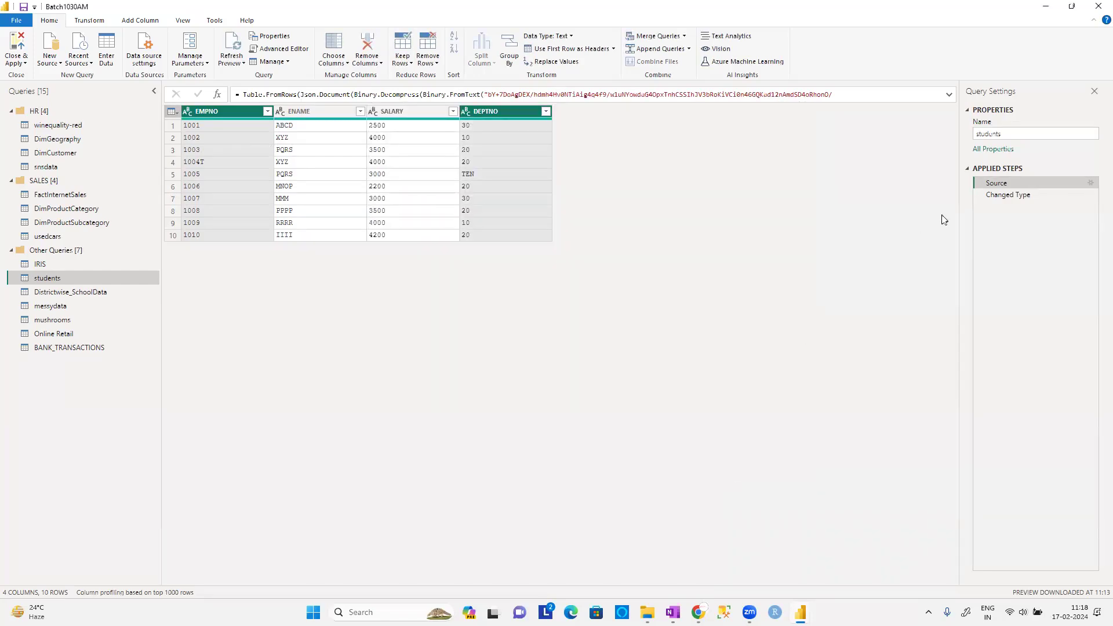
click(987, 196)
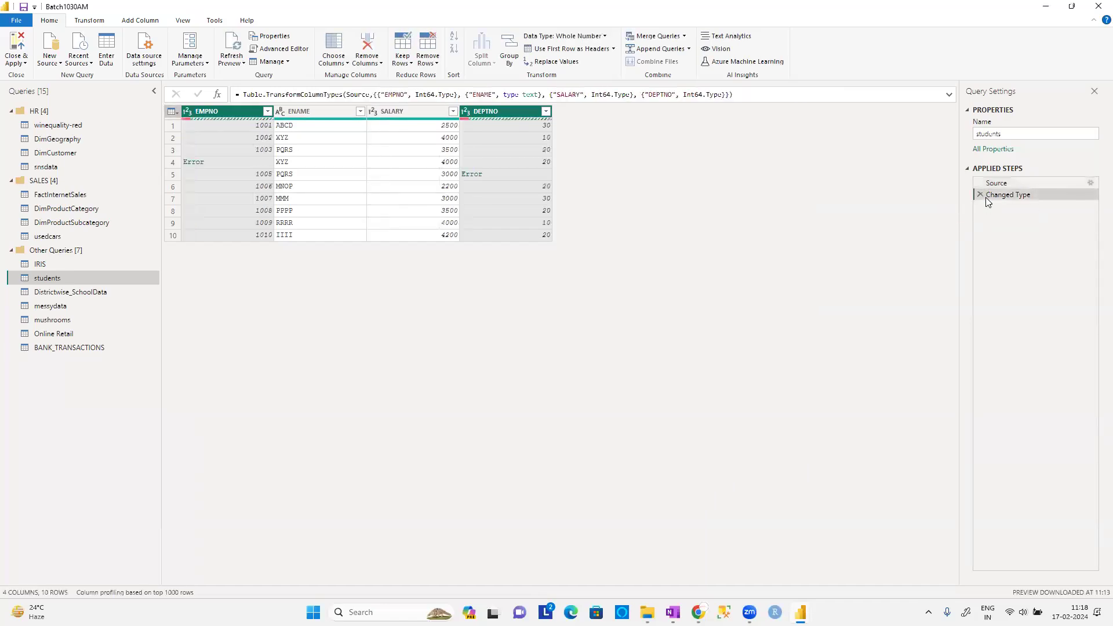
Recheck the source table without editing it and select the DEPTNO column at the Changed Type step.
click(1089, 185)
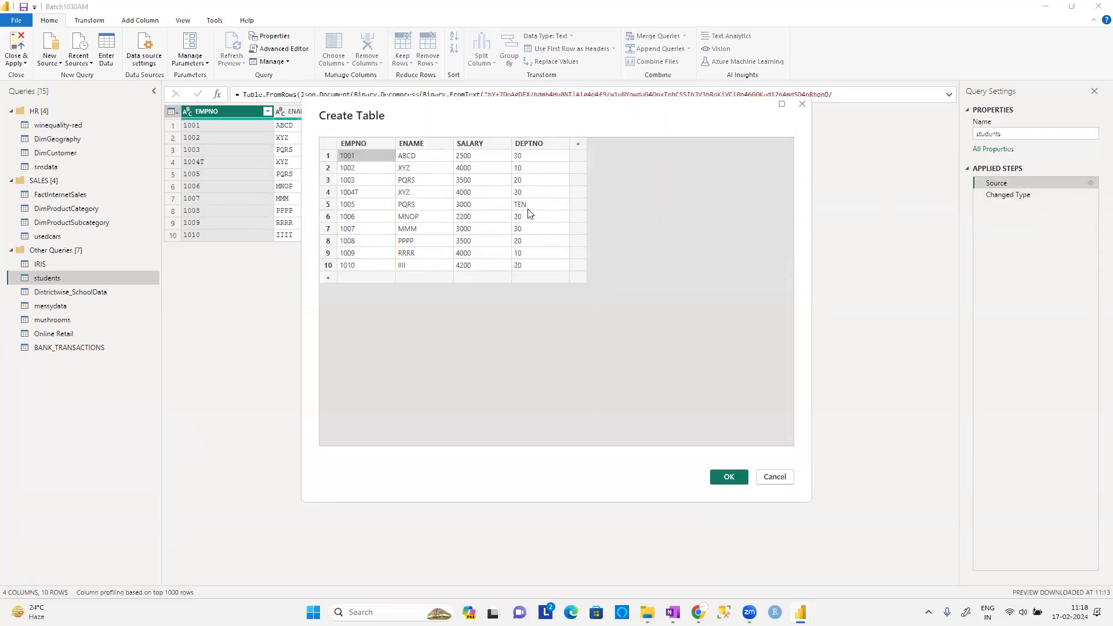
click(768, 481)
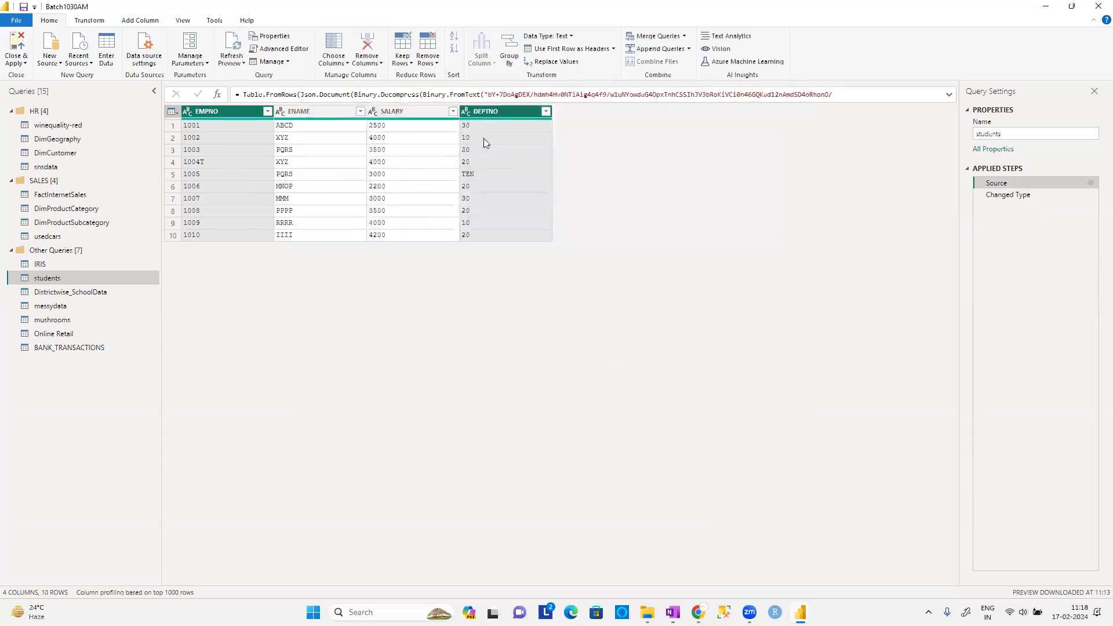
click(985, 196)
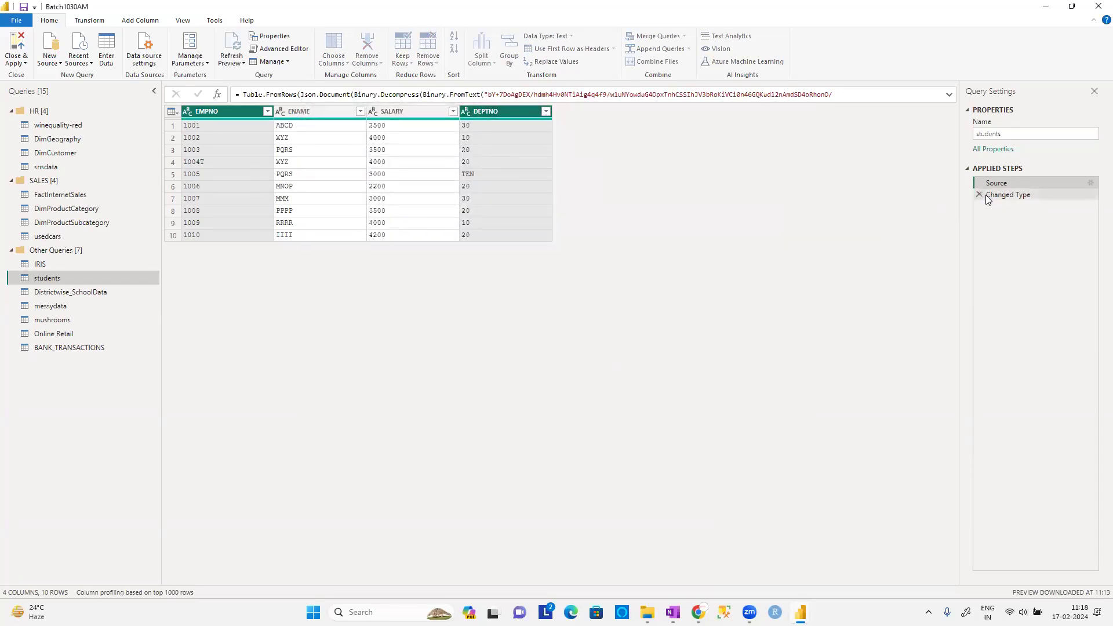
click(465, 112)
click(501, 251)
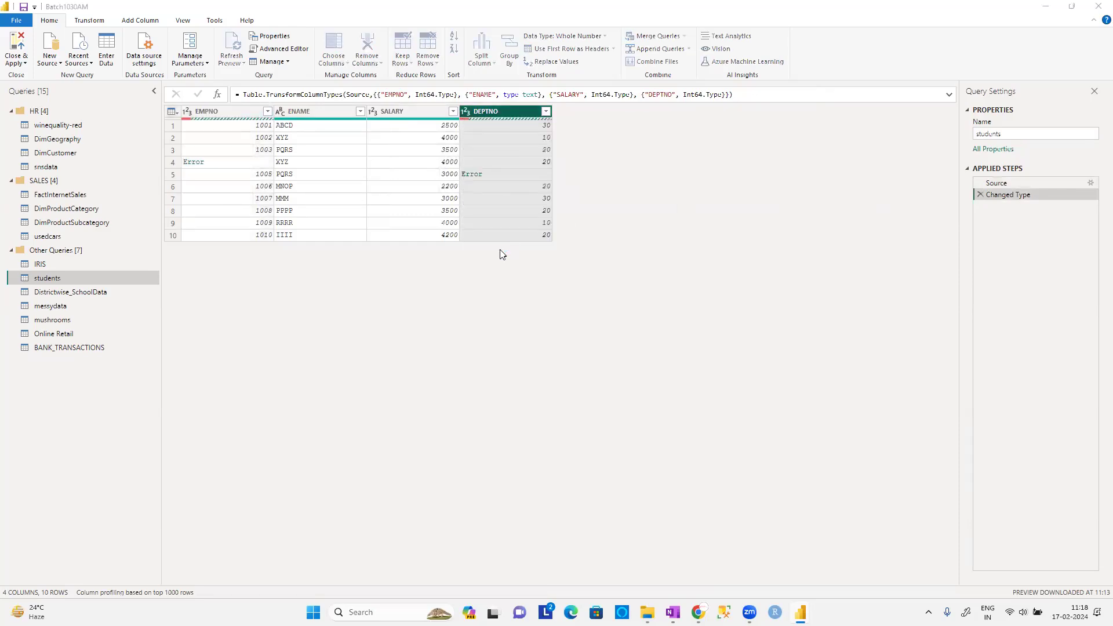
Change the data types of the DEPTNO and EMPNO columns to Text, replacing the current conversion for each.
click(568, 331)
click(218, 114)
click(187, 112)
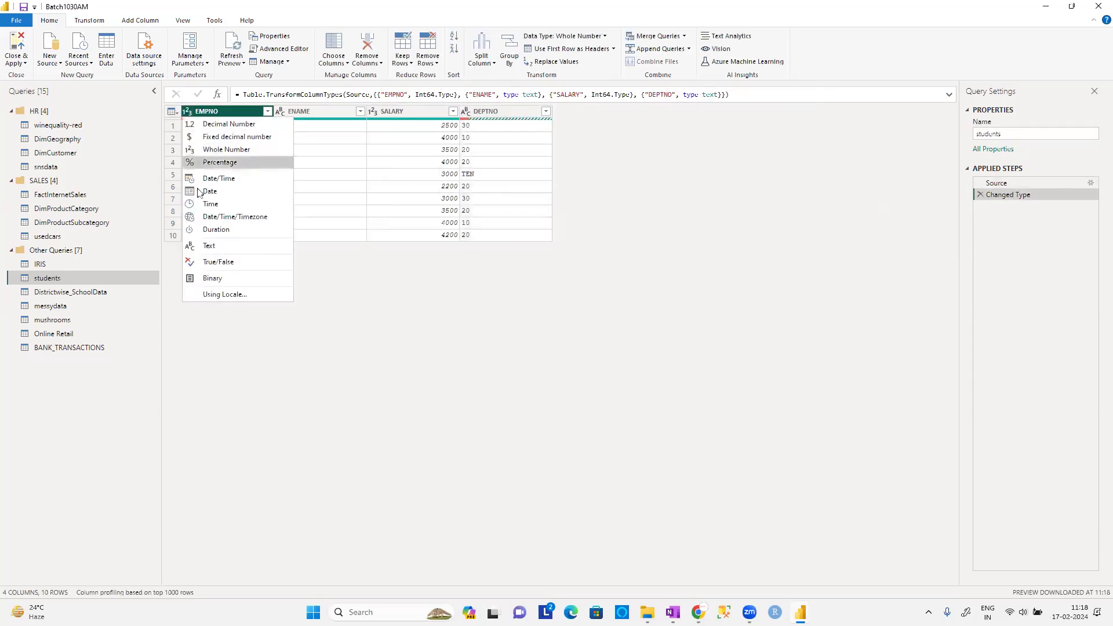
click(212, 250)
click(580, 328)
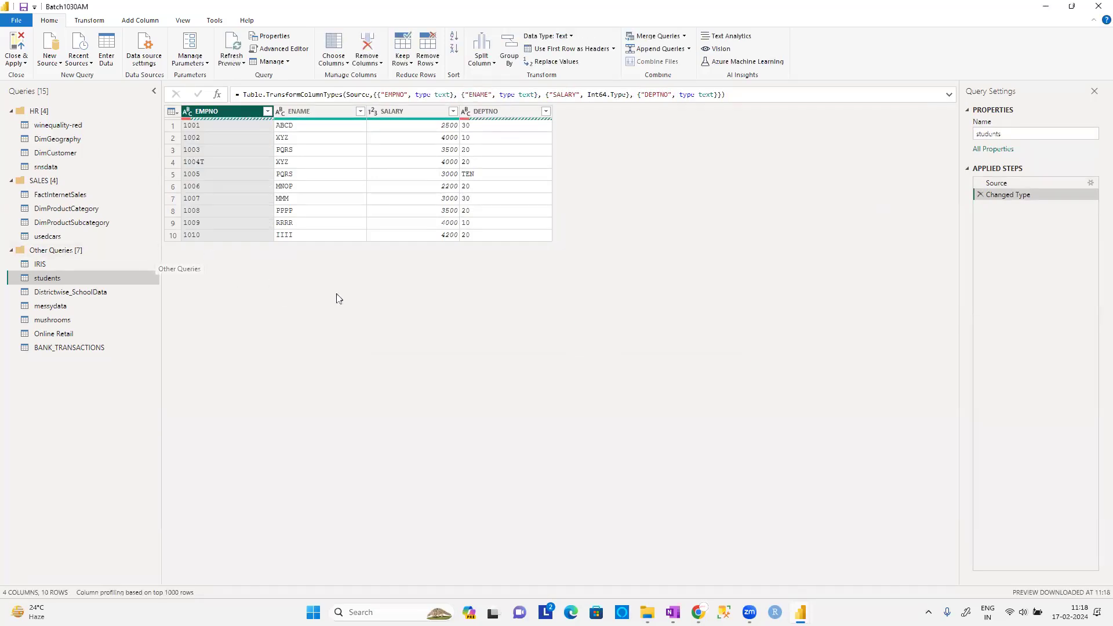
Keep only the rows with errors in the DEPTNO column and delete the added Kept Errors step.
click(487, 113)
click(402, 58)
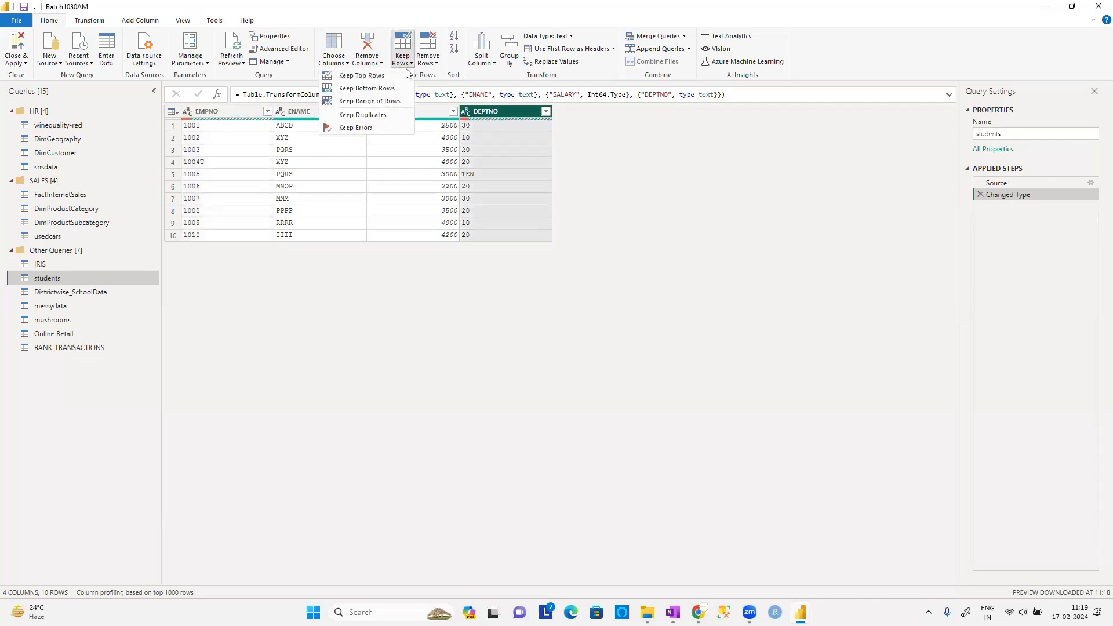
click(378, 127)
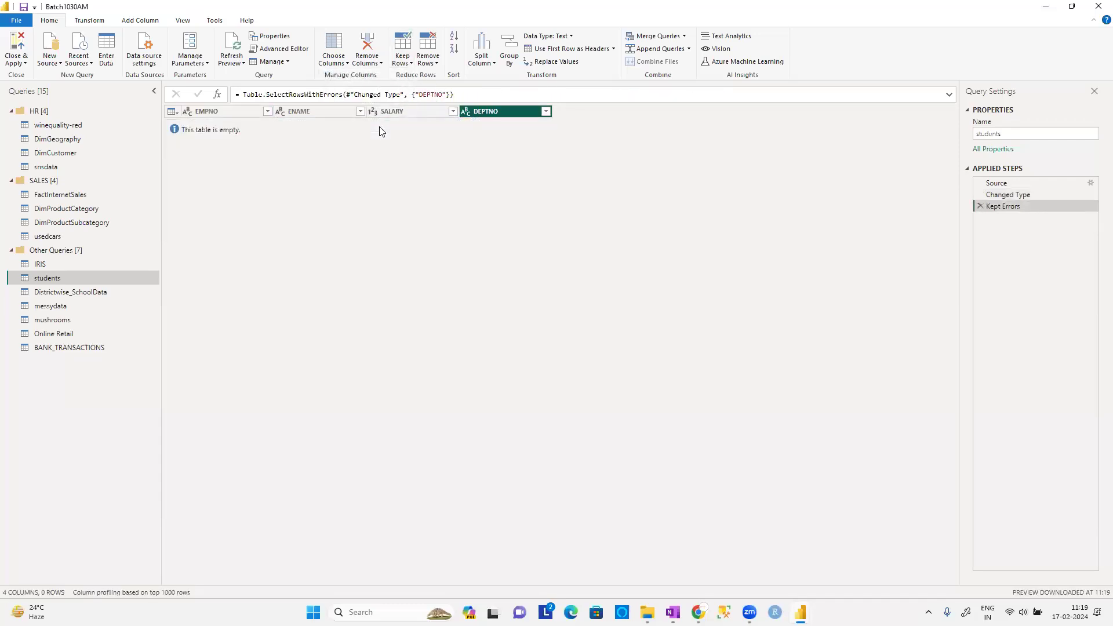
click(980, 208)
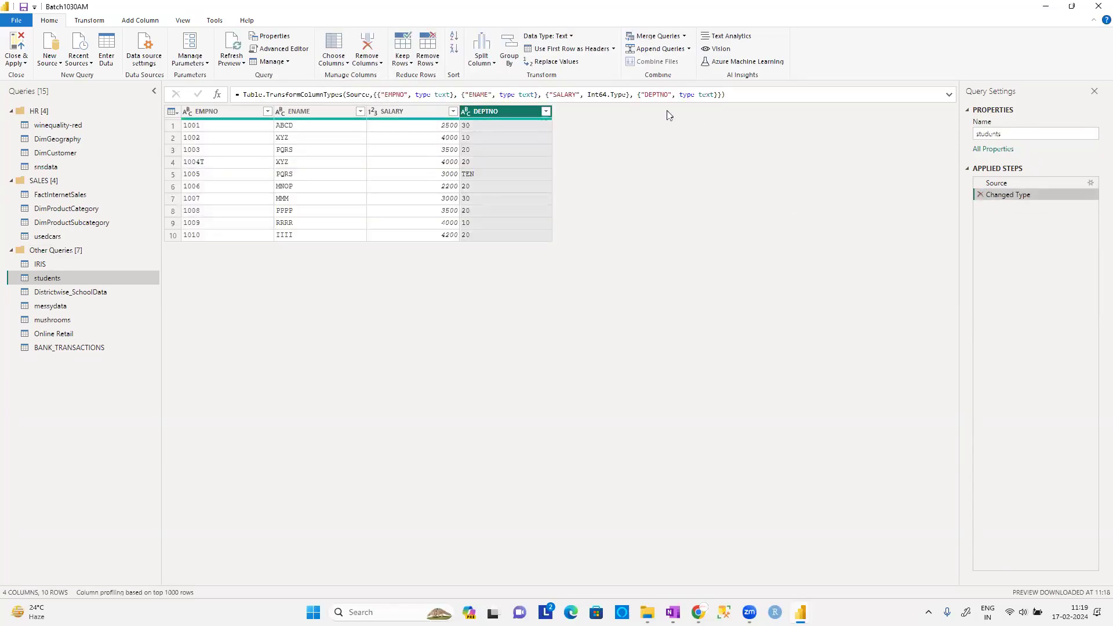
Change the DEPTNO and EMPNO columns to the Whole Number data type, replacing the current conversion for each.
click(466, 111)
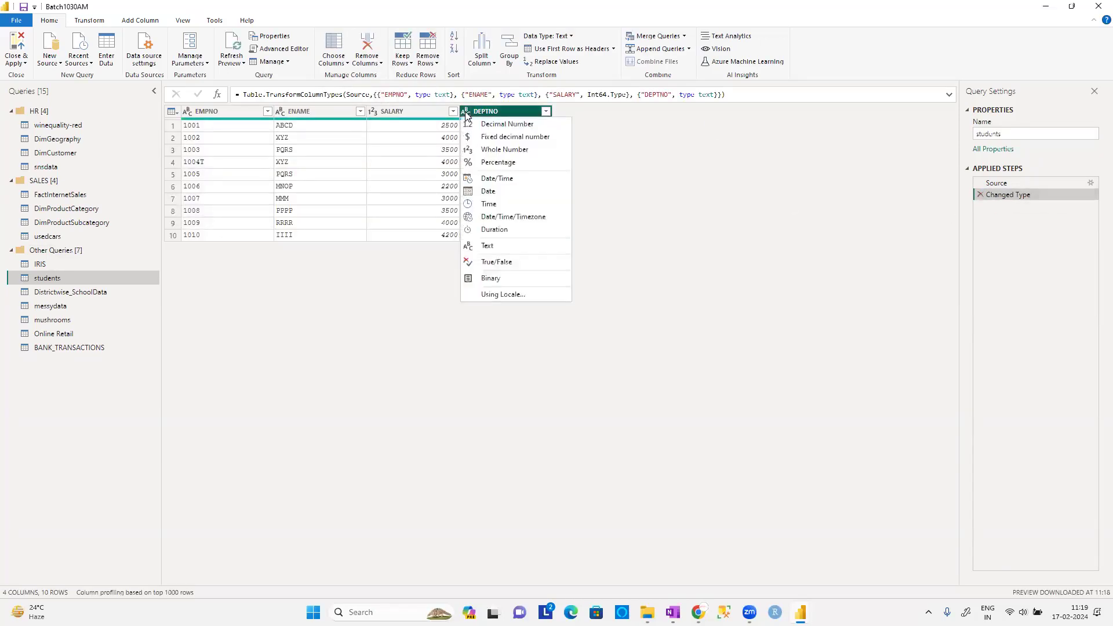
click(490, 150)
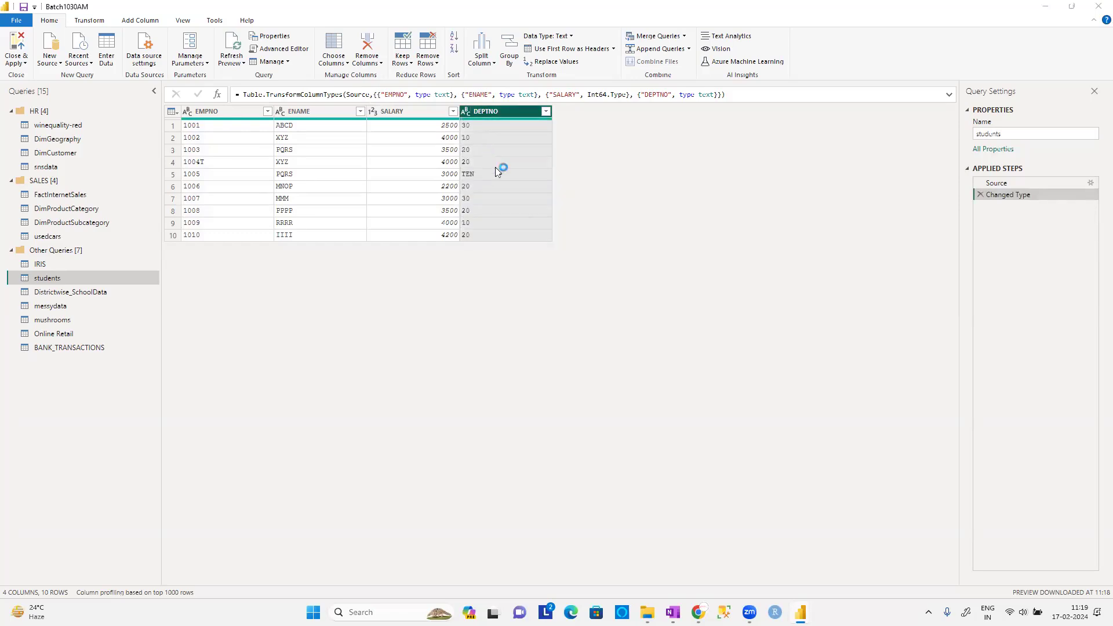
click(574, 328)
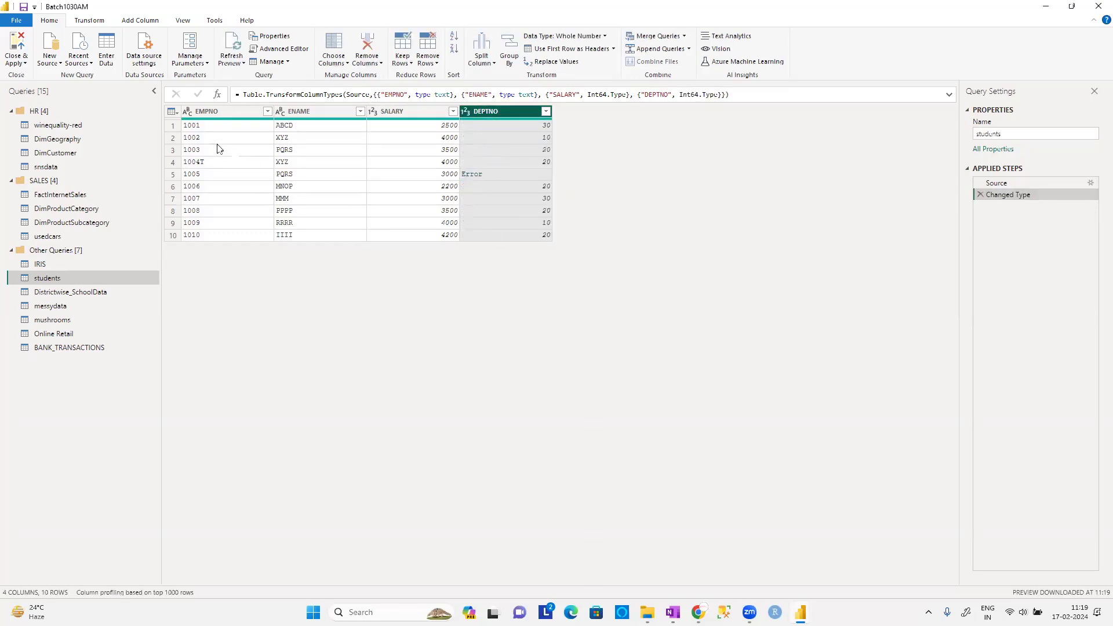
click(188, 112)
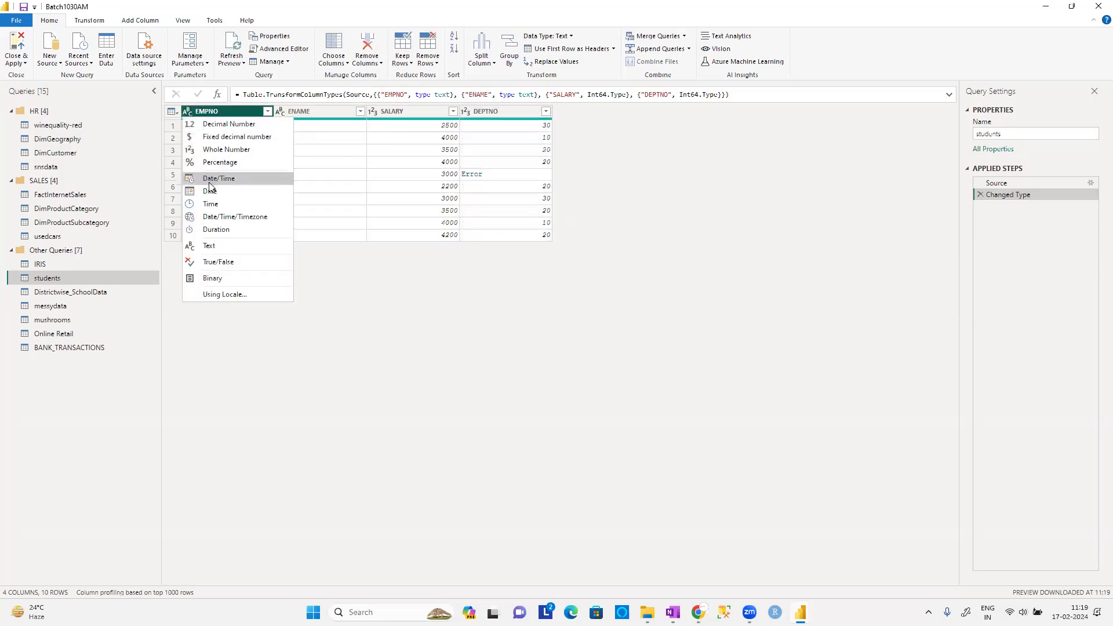
click(210, 152)
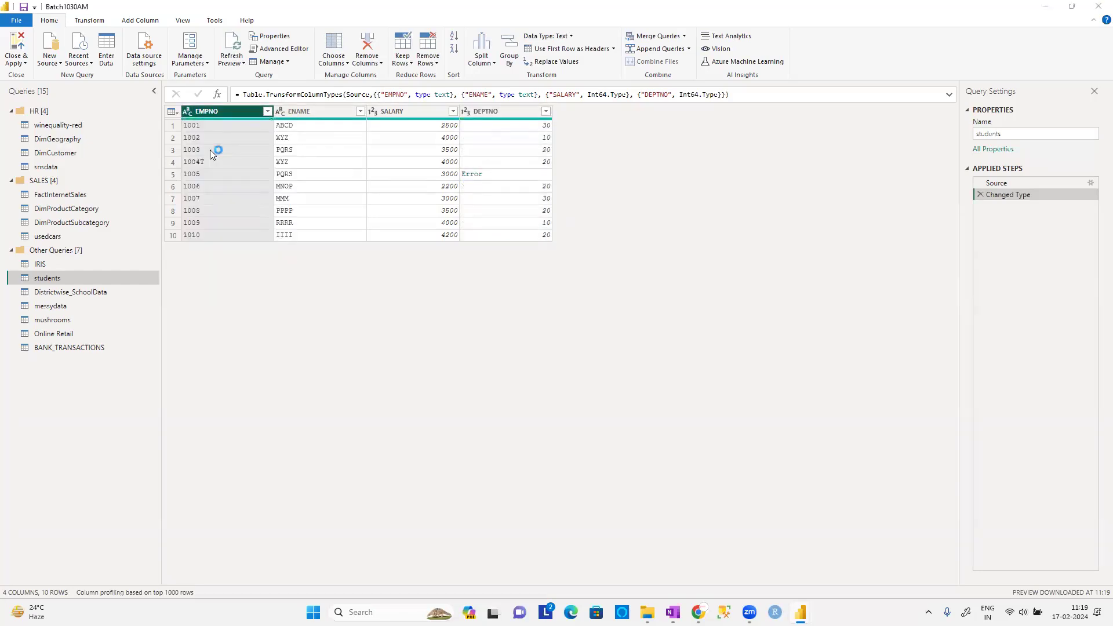
click(577, 328)
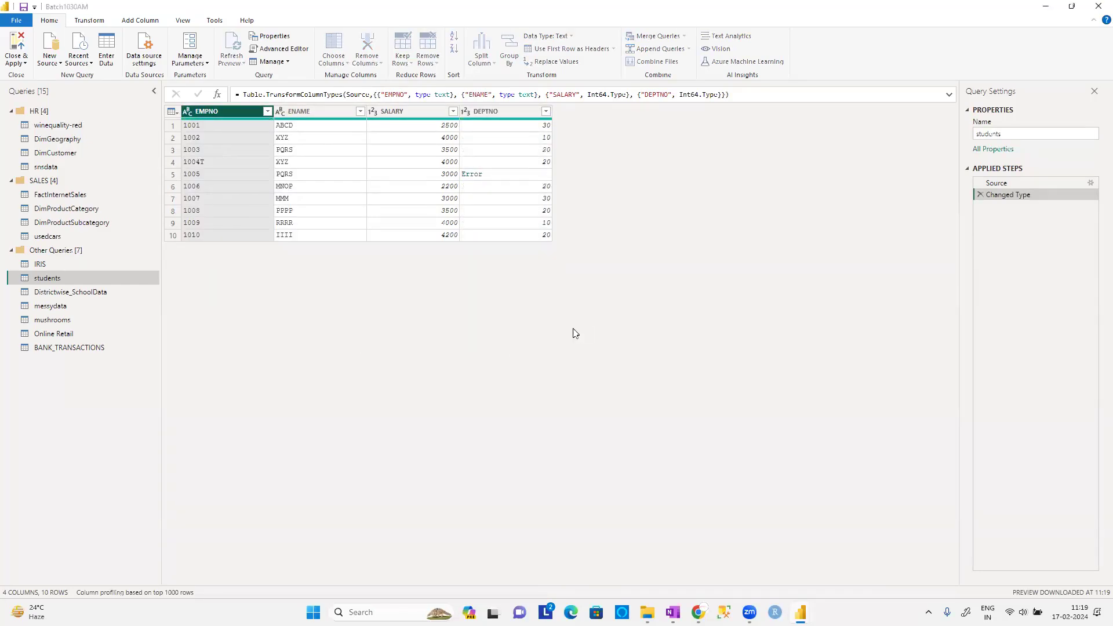
Try the Date and True/False data types on the EMPNO column, replacing the current conversion each time.
click(188, 111)
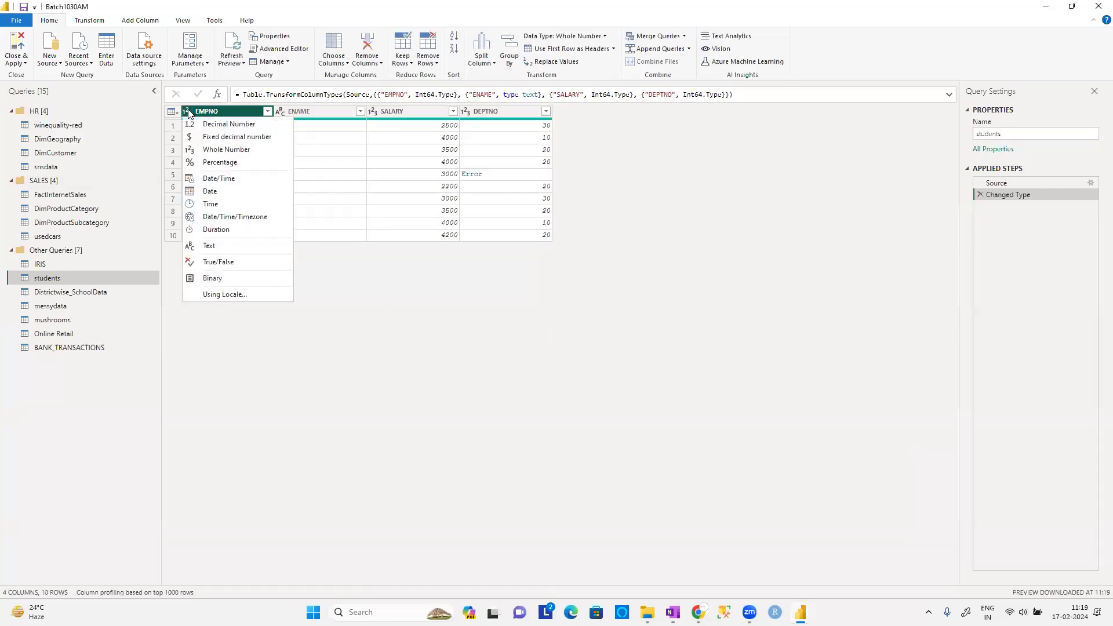
click(230, 200)
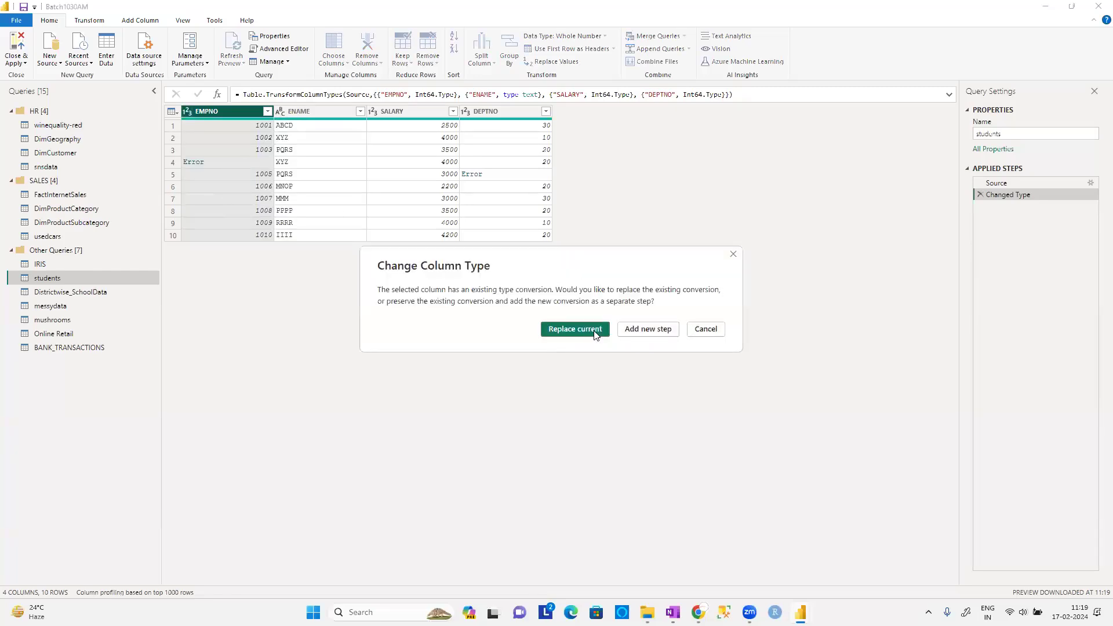
click(596, 335)
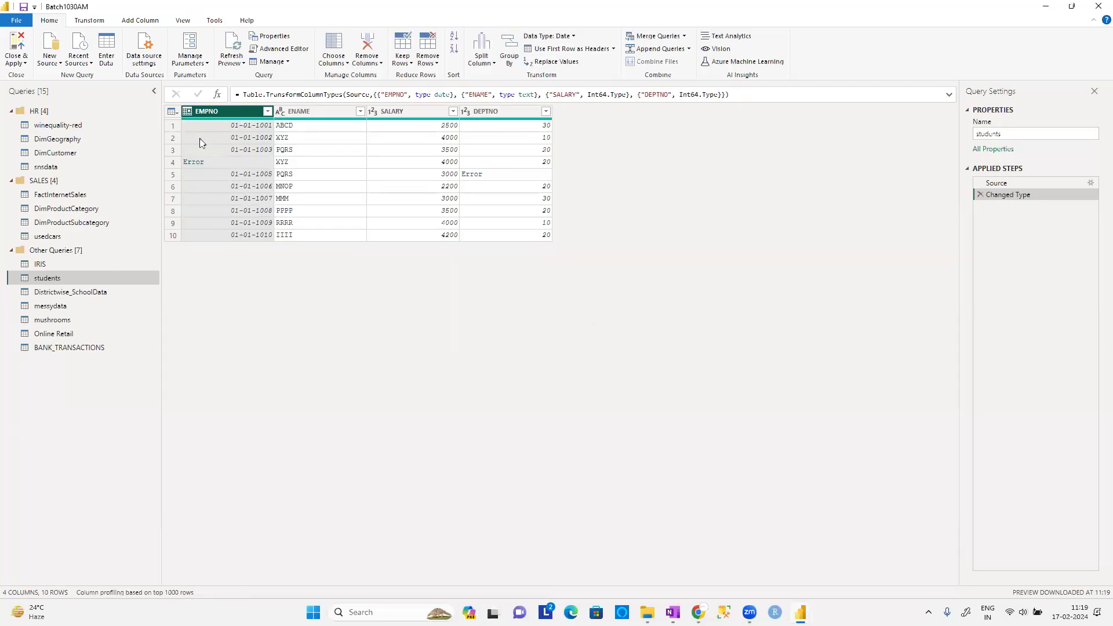
click(187, 116)
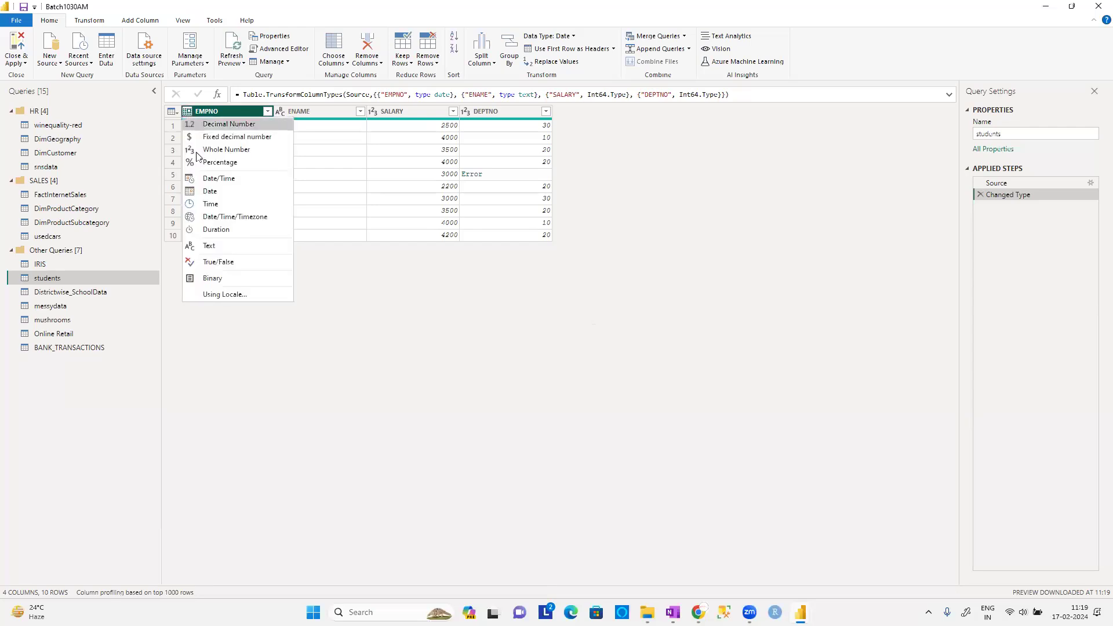
click(219, 262)
click(585, 332)
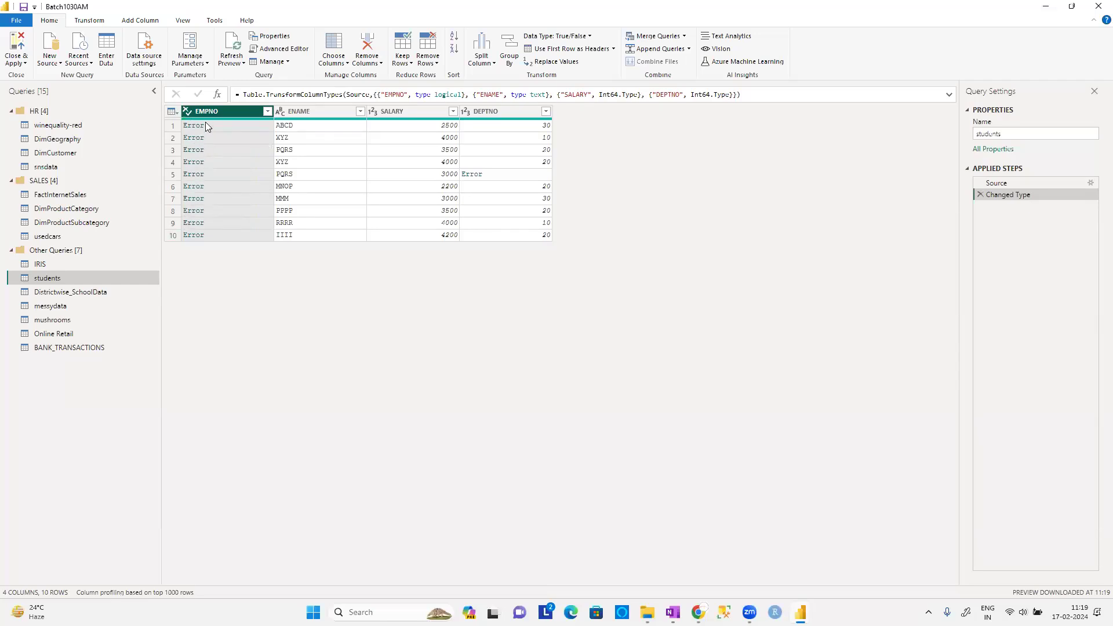
Apply Keep Errors to the EMPNO column and separately to DEPTNO, and delete both Kept Errors steps.
click(401, 61)
click(384, 128)
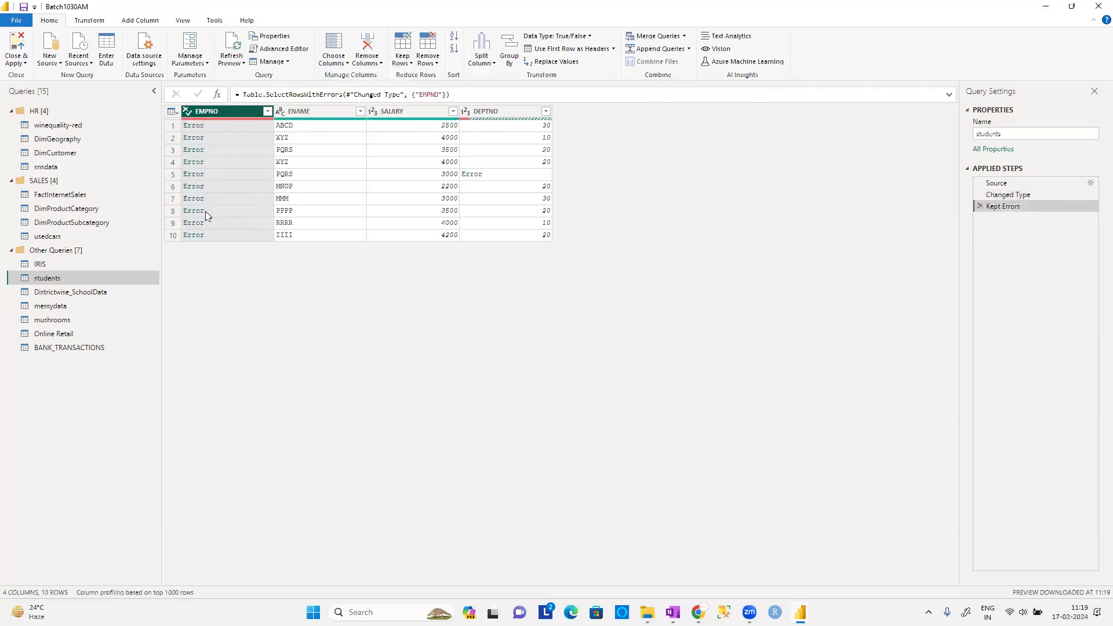
click(514, 112)
click(402, 58)
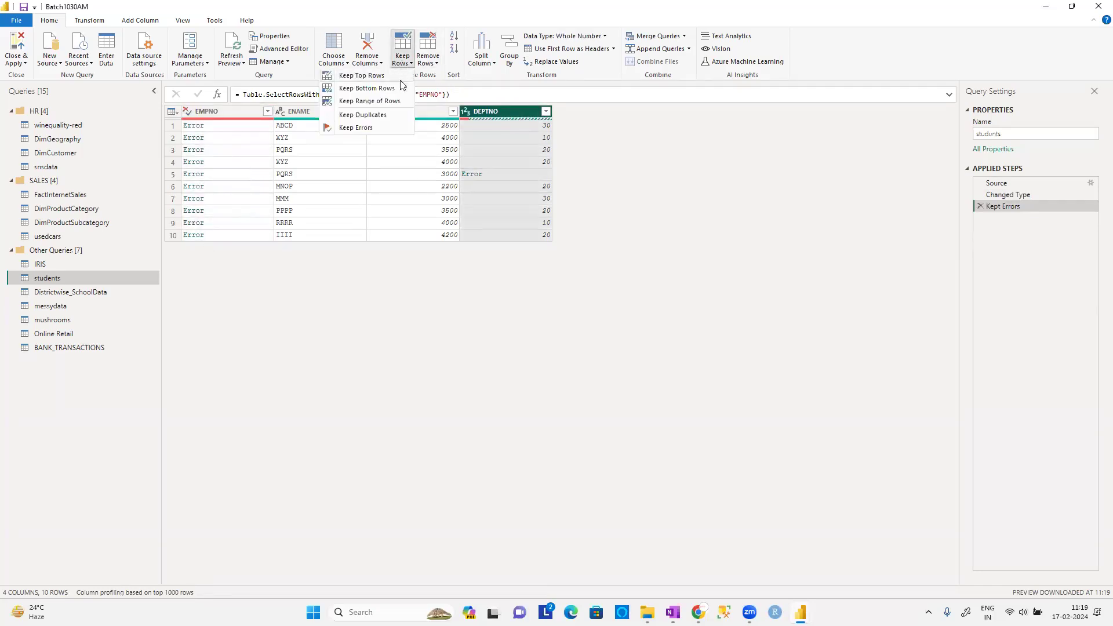
click(391, 129)
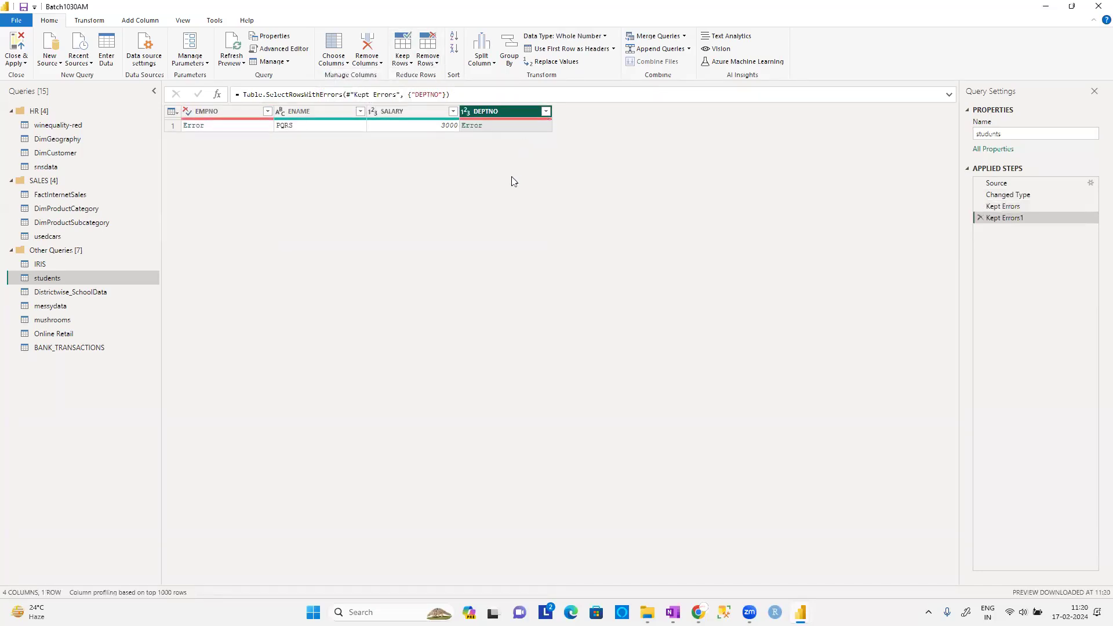
click(980, 218)
click(980, 206)
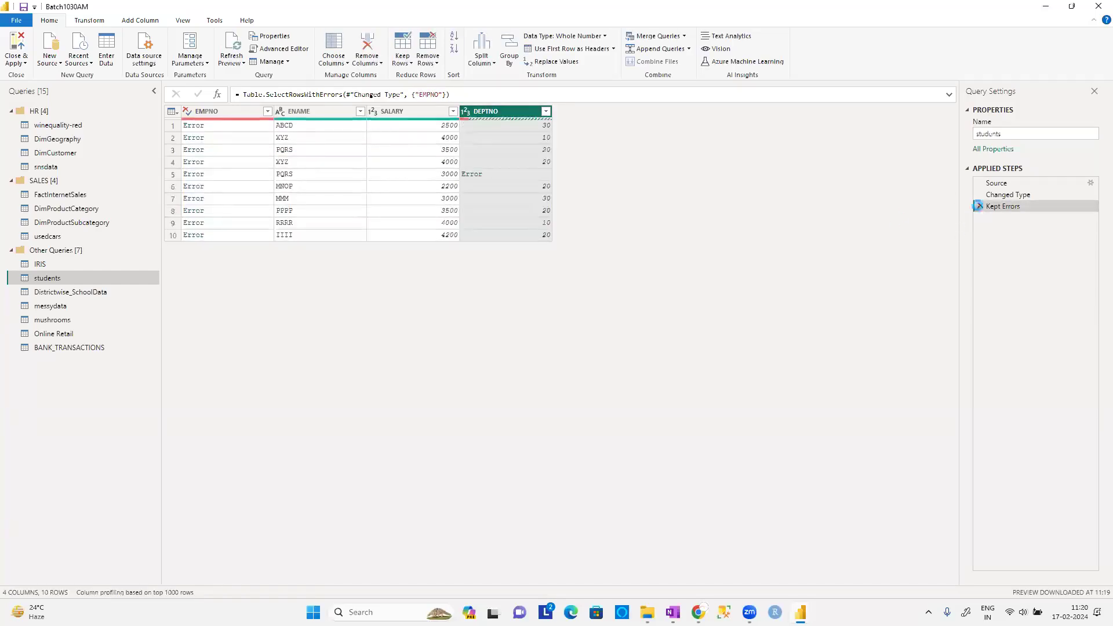
Keep only the rows with errors in the SALARY column and delete the added Kept Errors step.
click(387, 112)
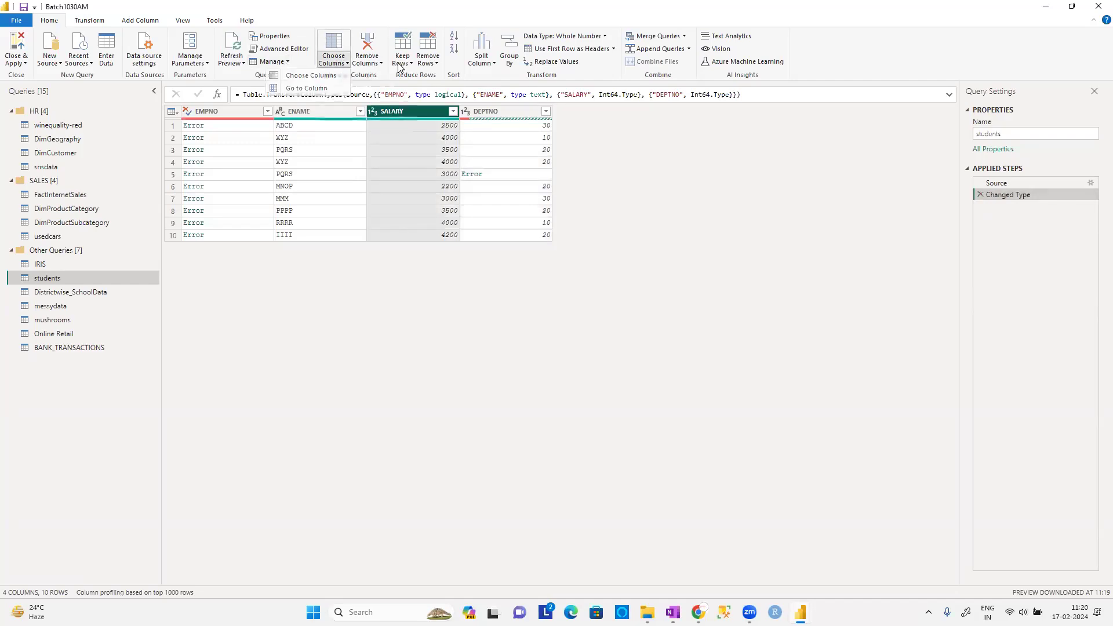
click(401, 61)
click(370, 130)
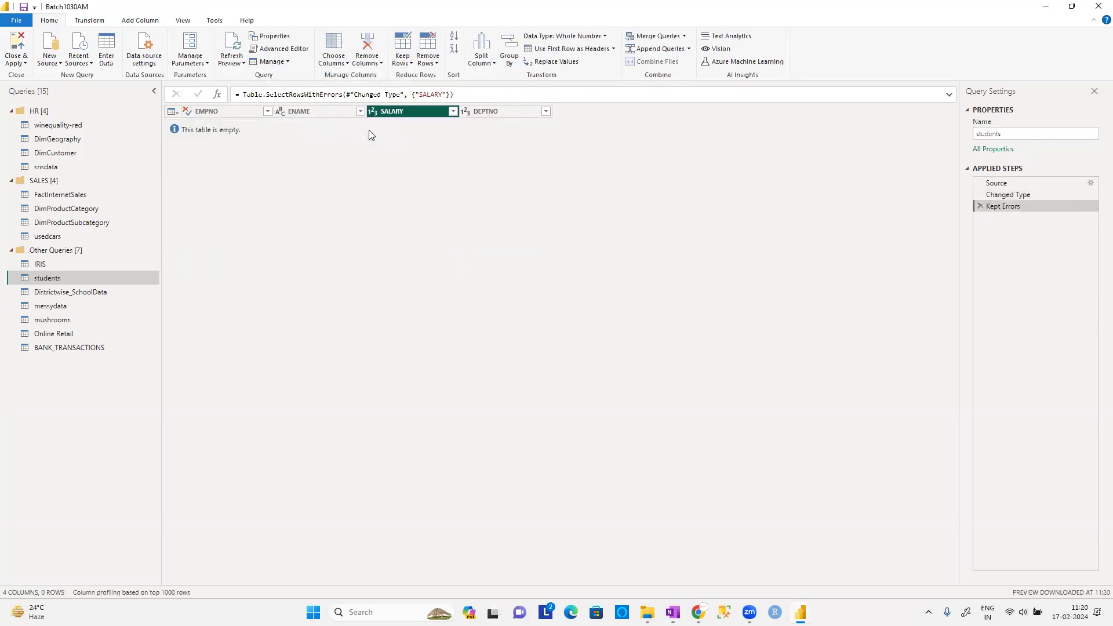
click(980, 206)
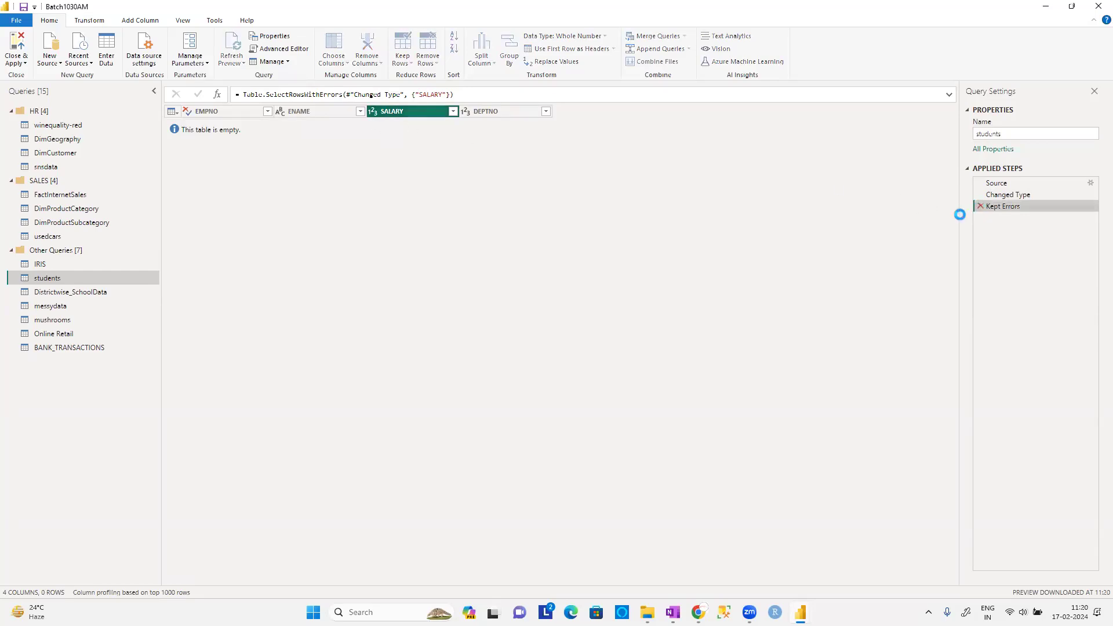
Set EMPNO to Whole Number, replacing the current conversion, and inspect the row 4 error's details, deleting the step this adds.
click(191, 114)
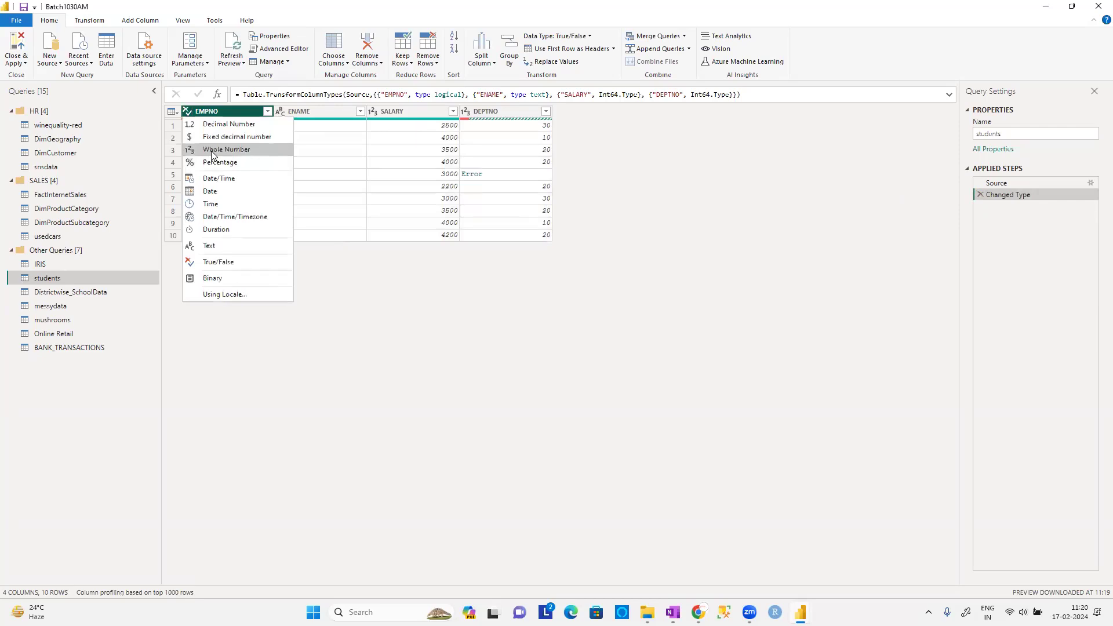
click(212, 151)
click(597, 336)
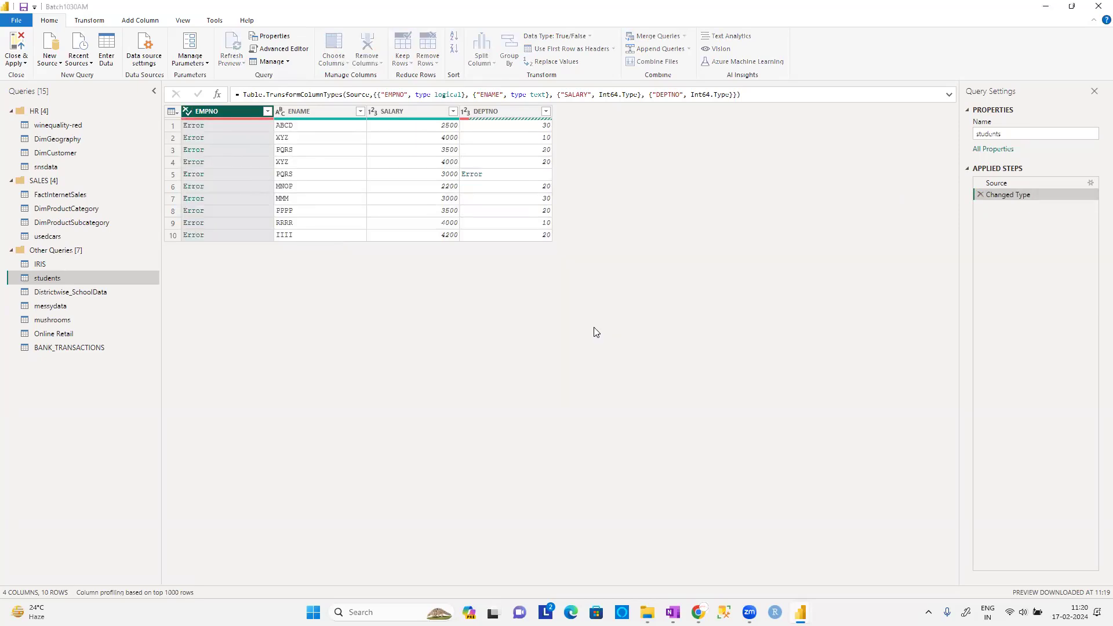
click(200, 163)
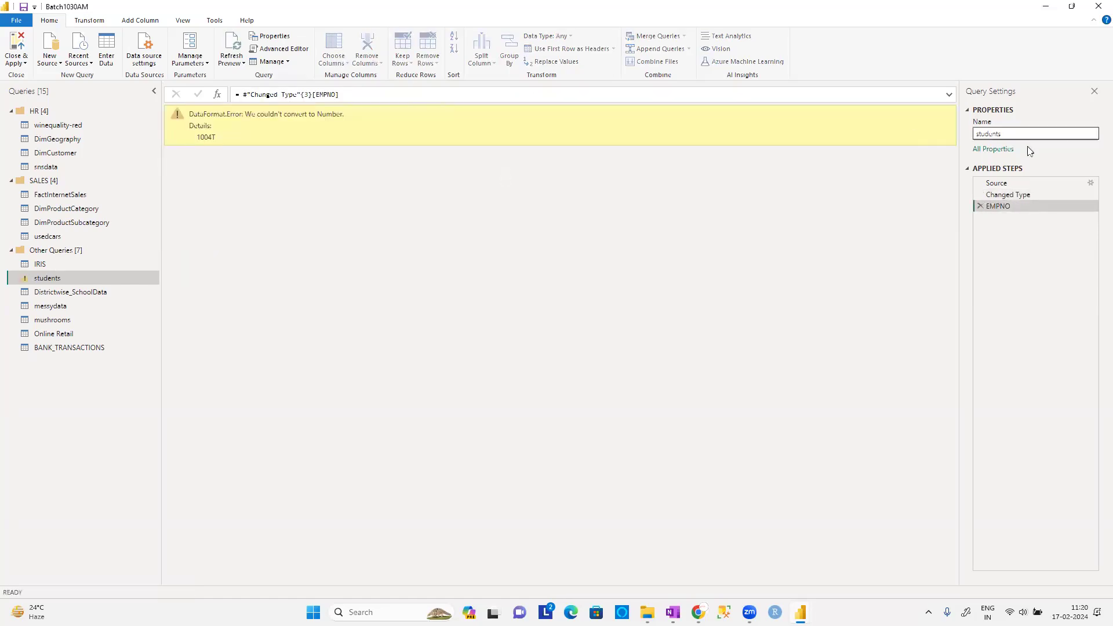
click(979, 206)
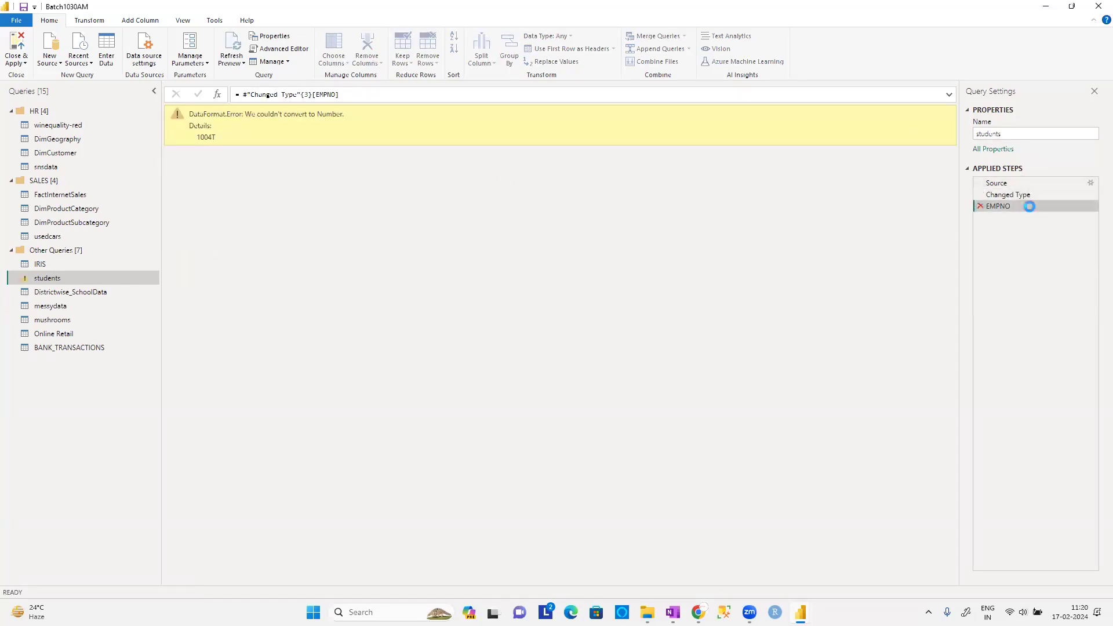
In the students source table, set row 5's DEPTNO to 10 and row 4's EMPNO to 1004, and return to the Changed Type step.
click(1090, 183)
double_click(524, 205)
text(1)
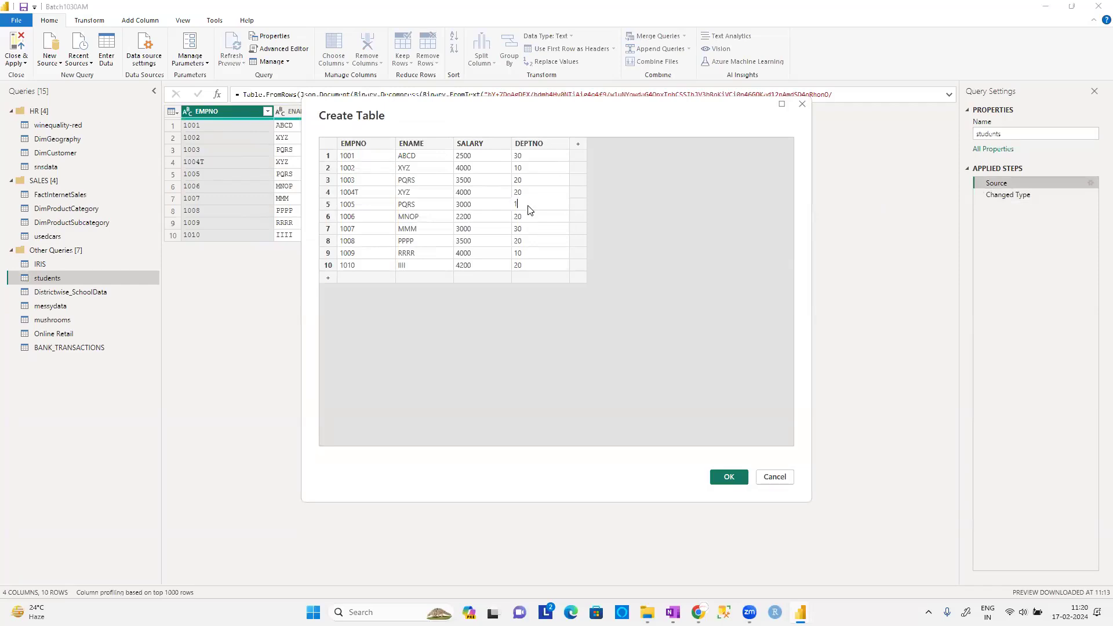
text(0)
double_click(359, 193)
text(1004)
click(728, 477)
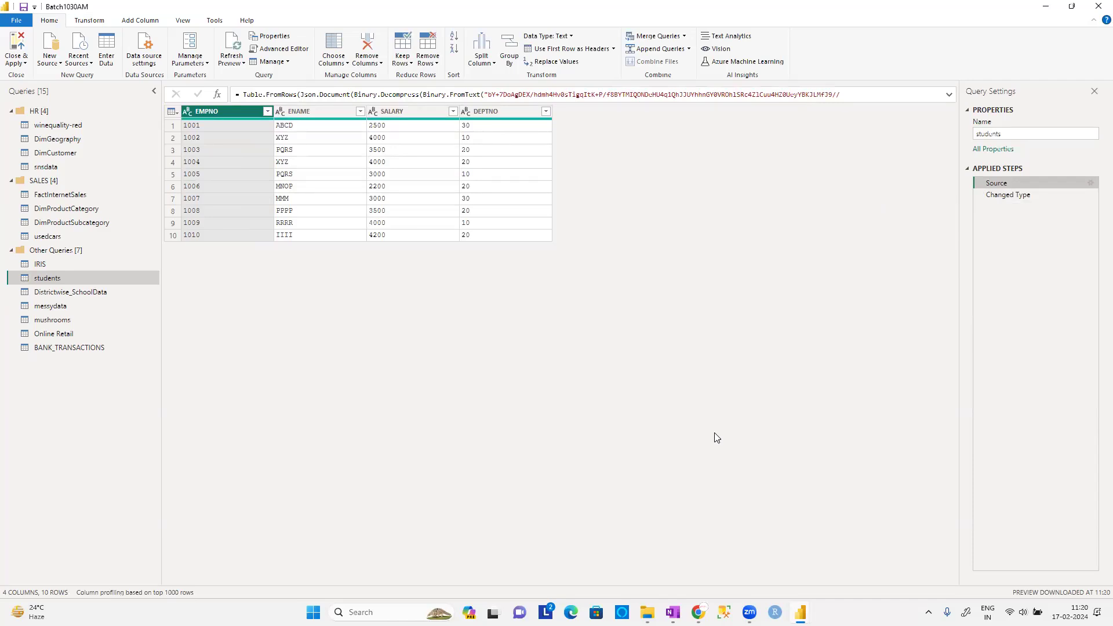
click(1007, 197)
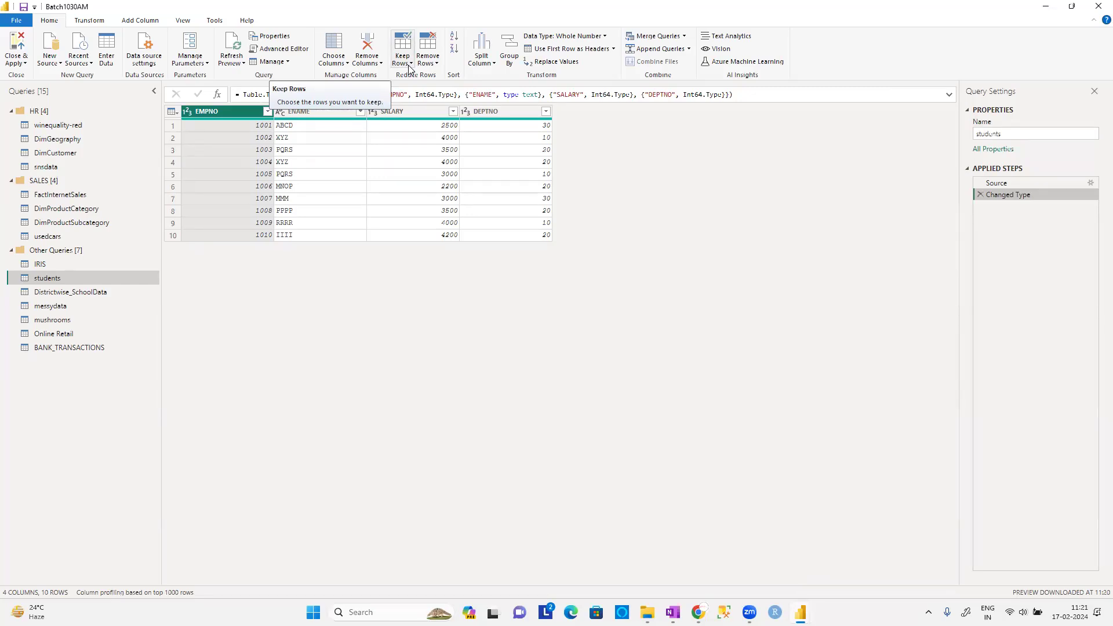
click(93, 21)
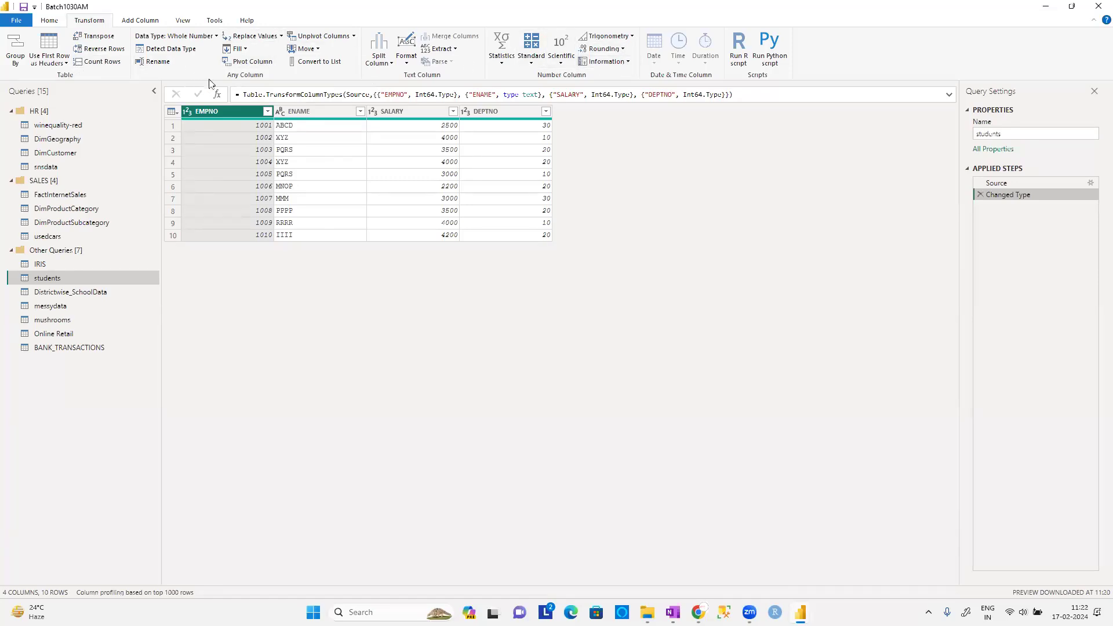
click(455, 50)
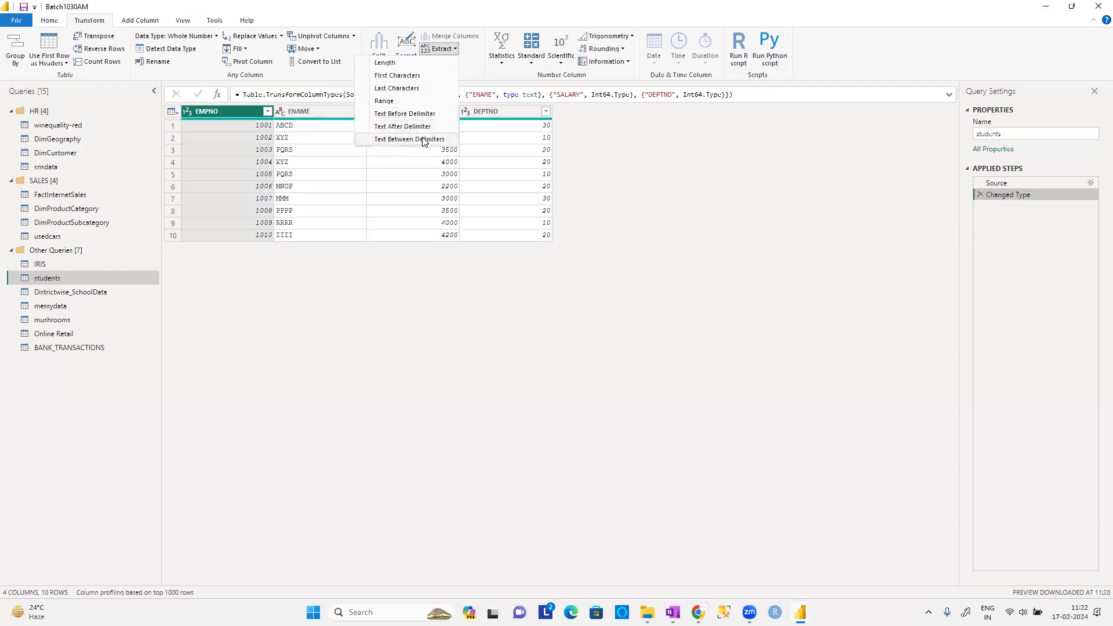
click(708, 142)
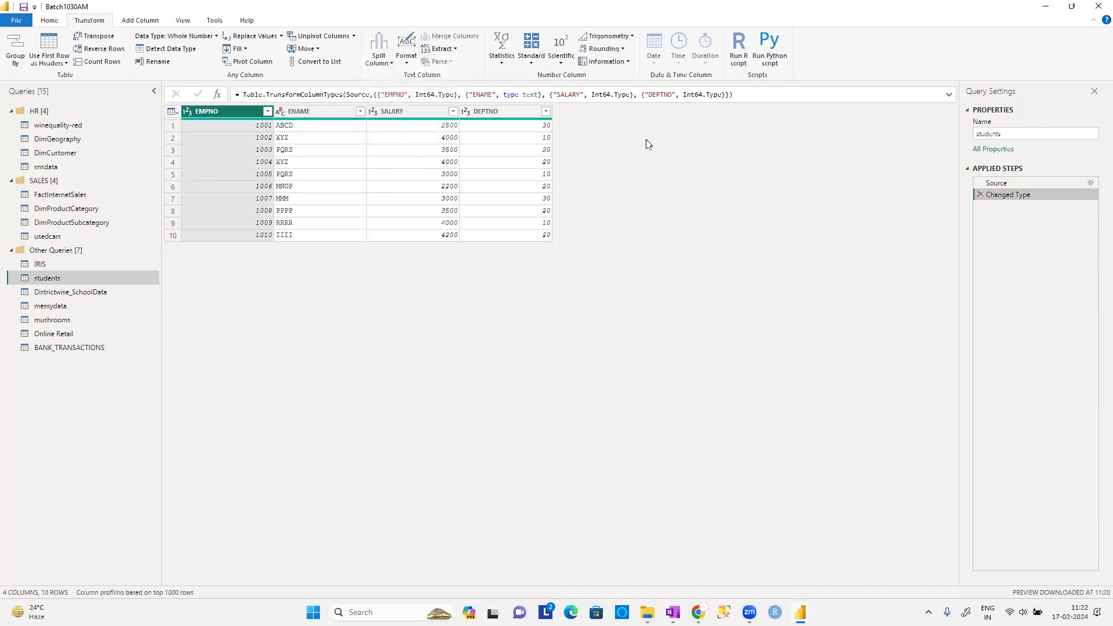
click(529, 70)
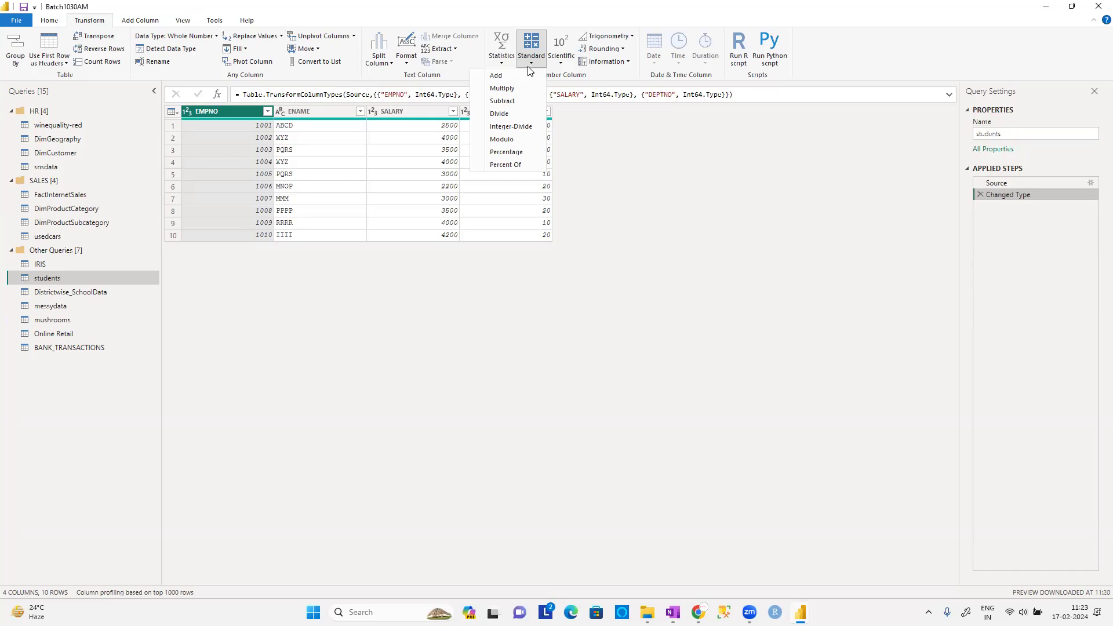
click(624, 51)
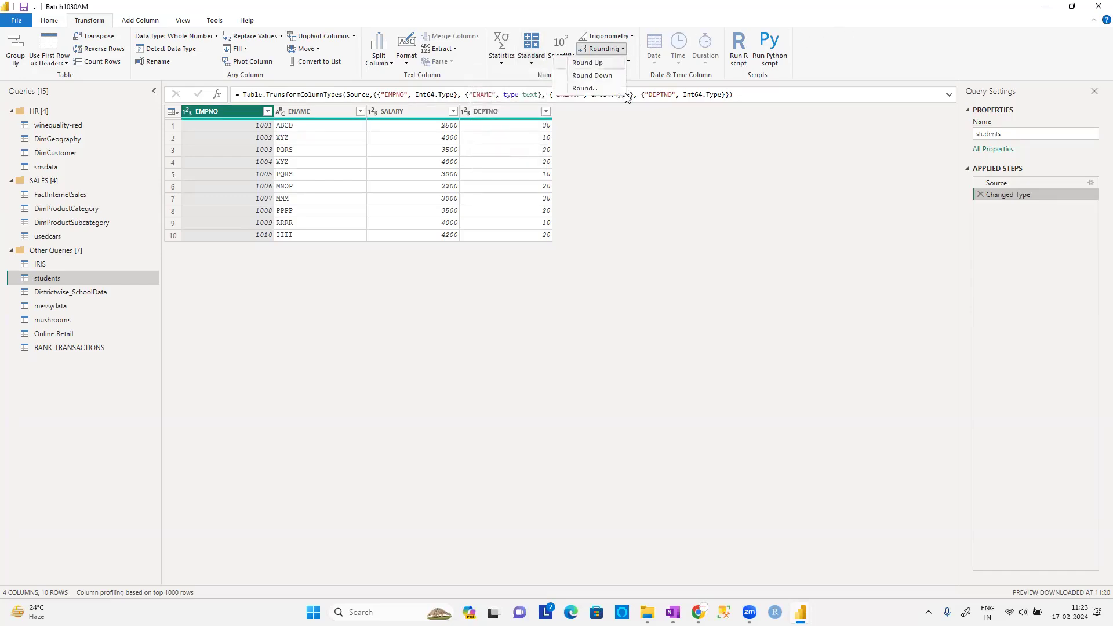
Review the Information, Format and Split Column options available for the students query's EMPNO column.
click(624, 158)
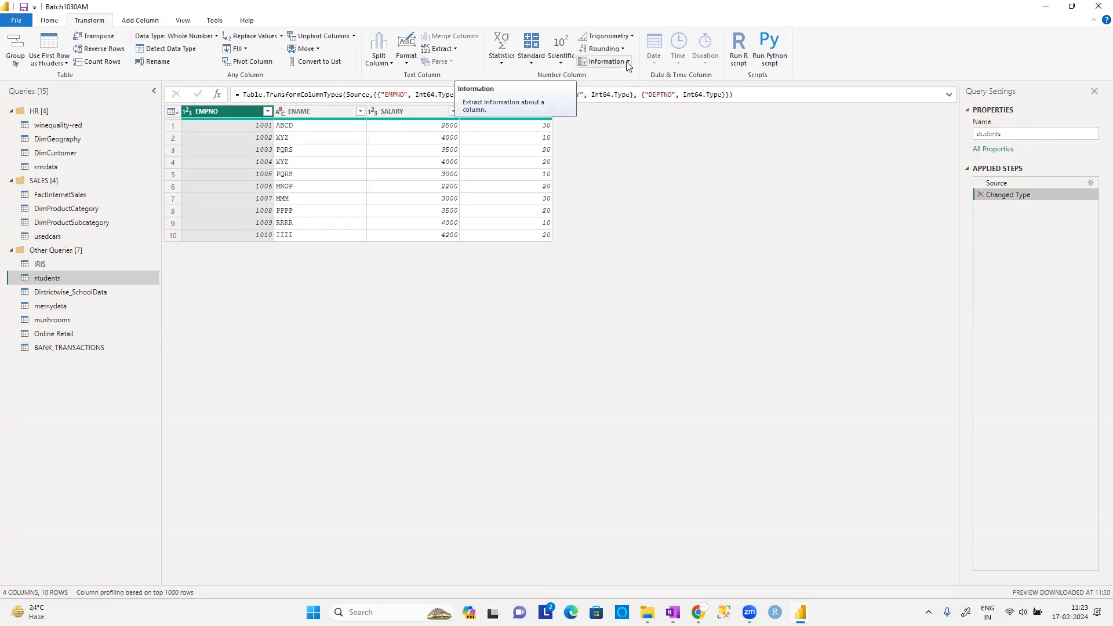
click(628, 62)
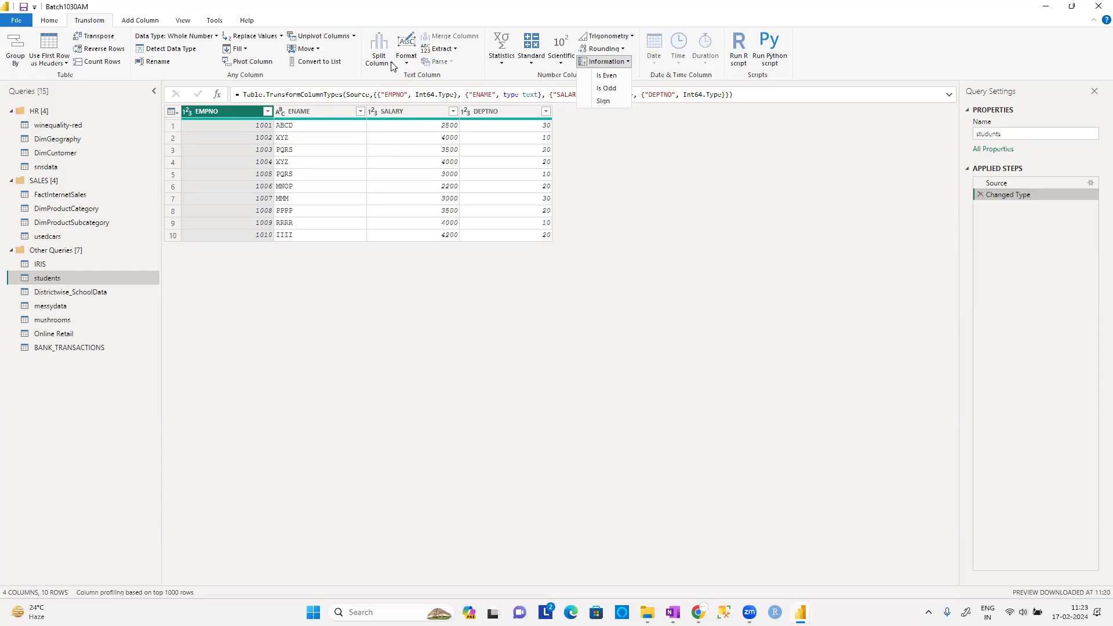
click(385, 58)
click(405, 58)
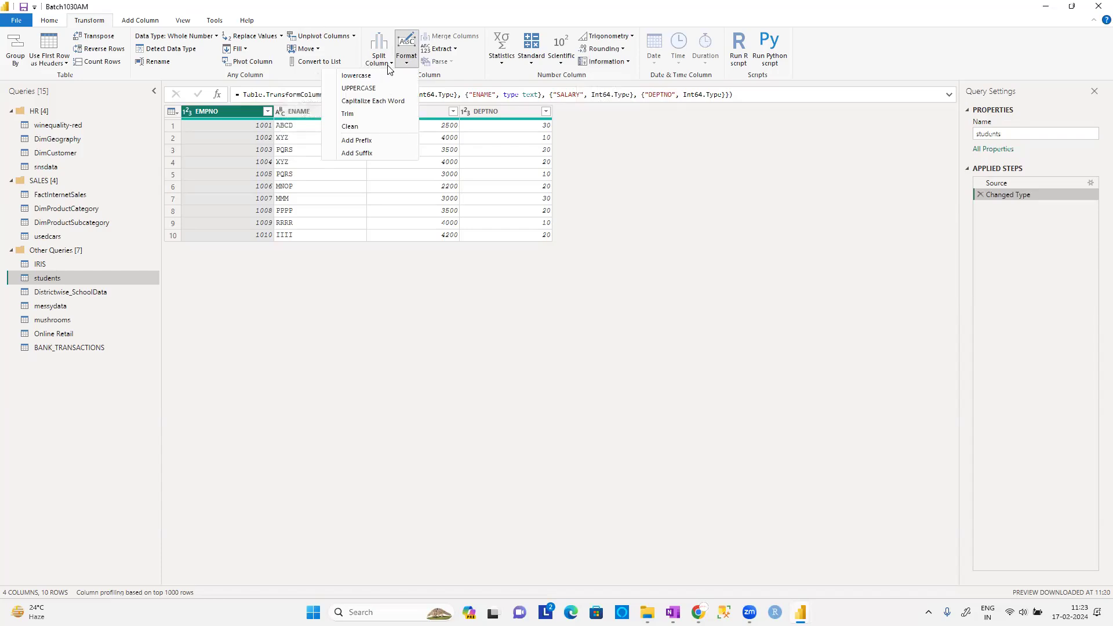
click(389, 68)
click(406, 58)
click(380, 68)
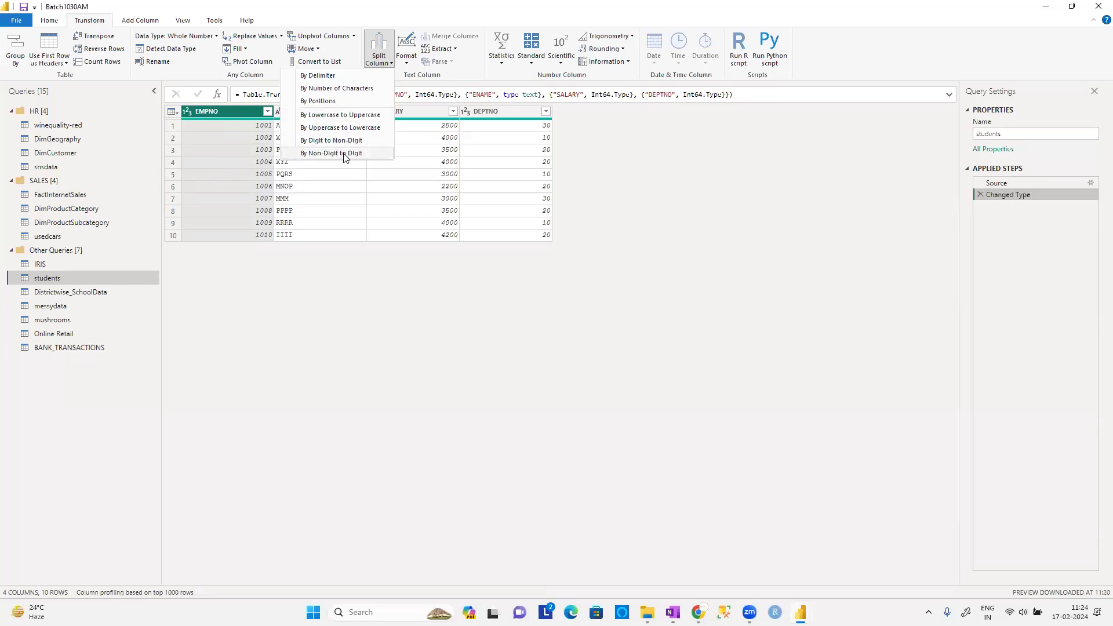
click(692, 215)
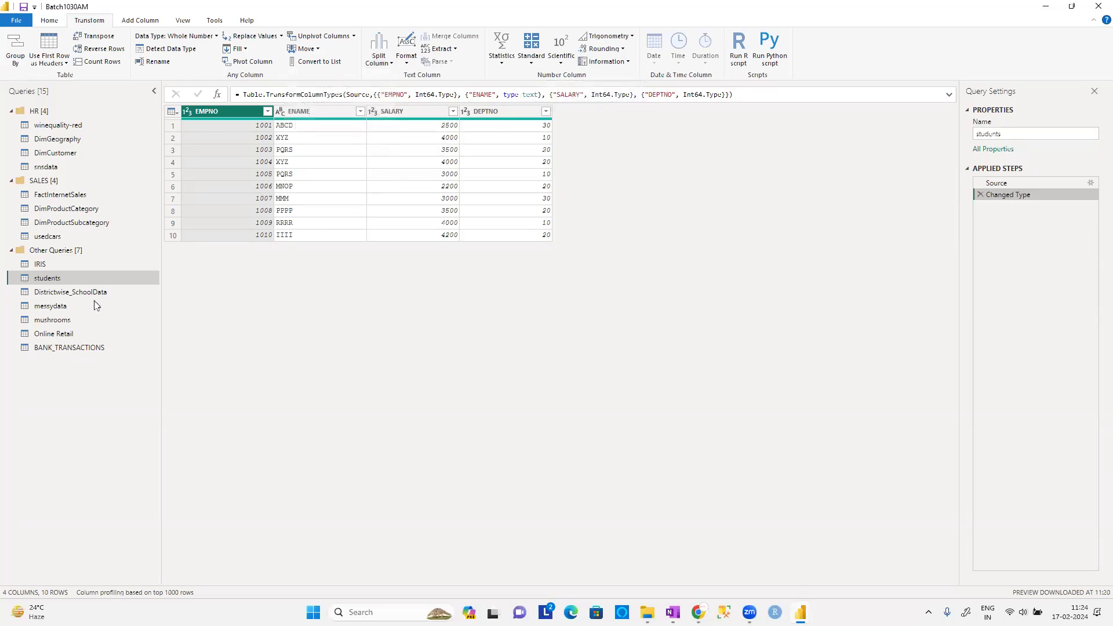
Open the BANK_TRANSACTIONS query and review the date transformation options for the TRANSACTION_DATE column, including the Month choices.
click(81, 293)
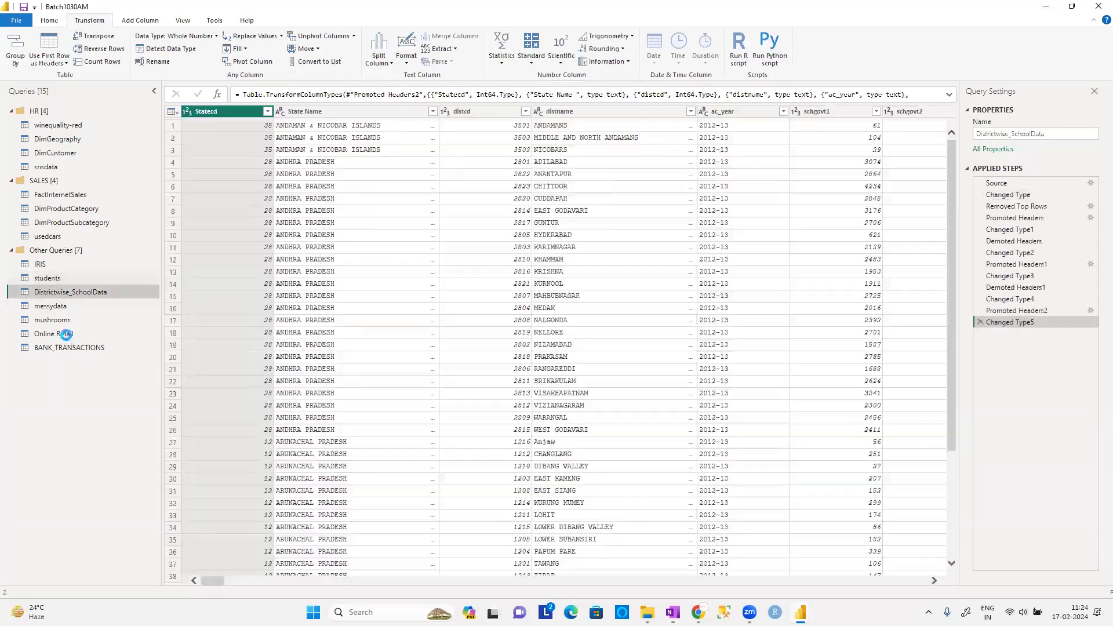
click(62, 334)
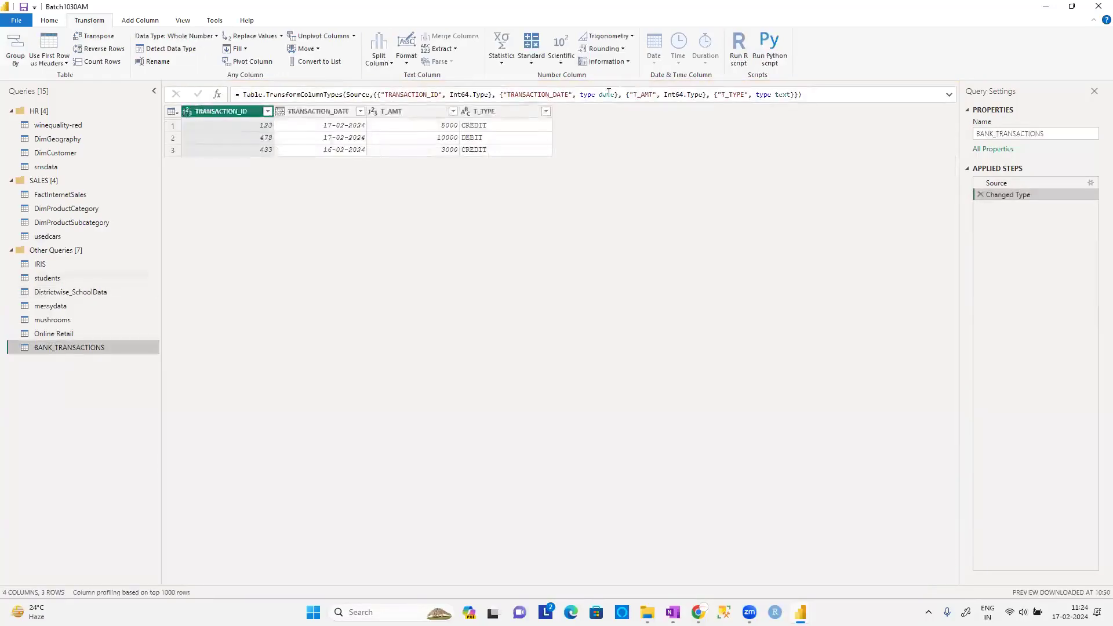
click(328, 112)
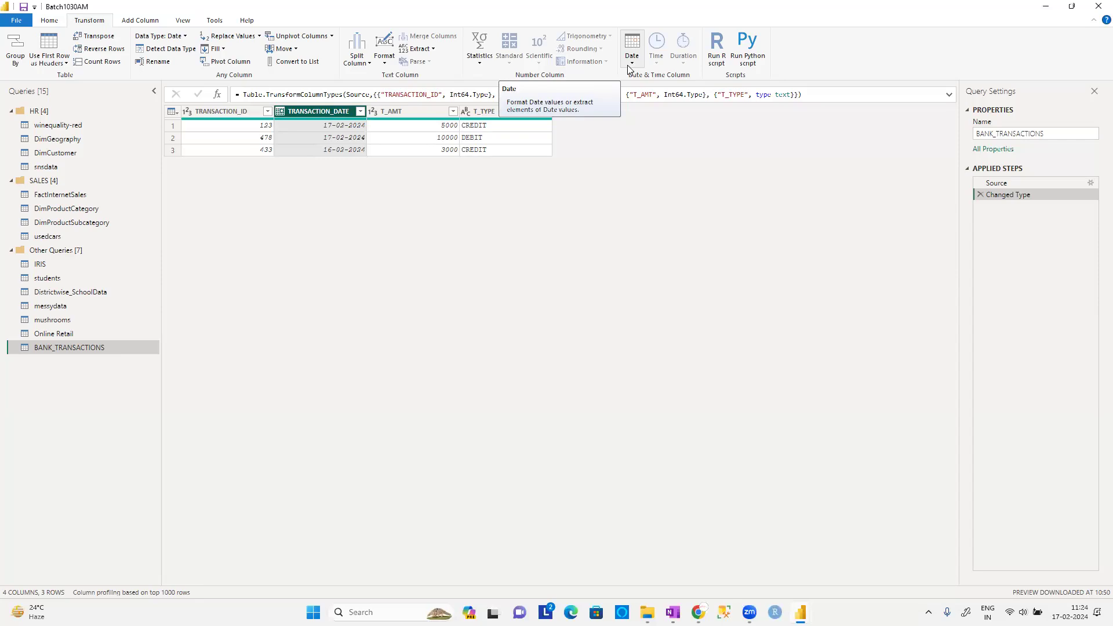
click(628, 69)
mouse_move(623, 129)
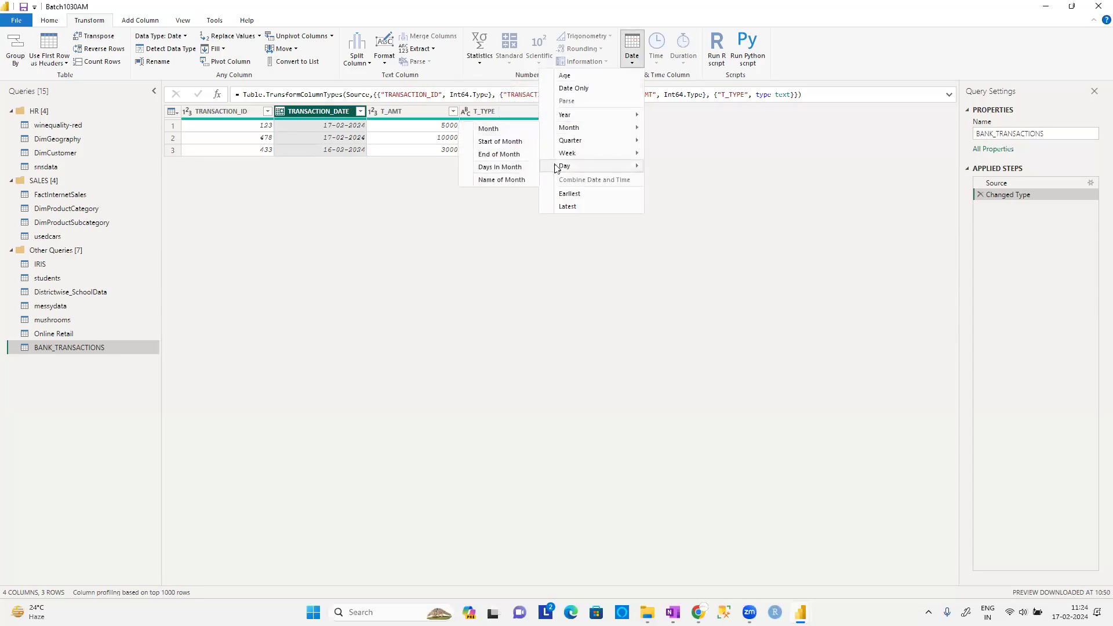
mouse_move(564, 168)
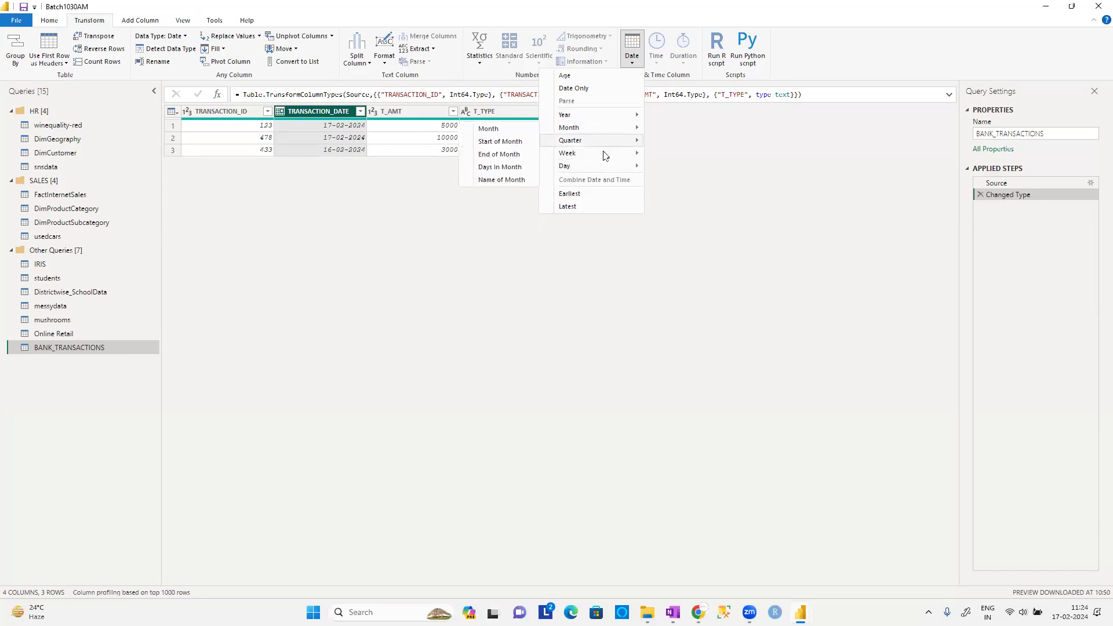
click(723, 164)
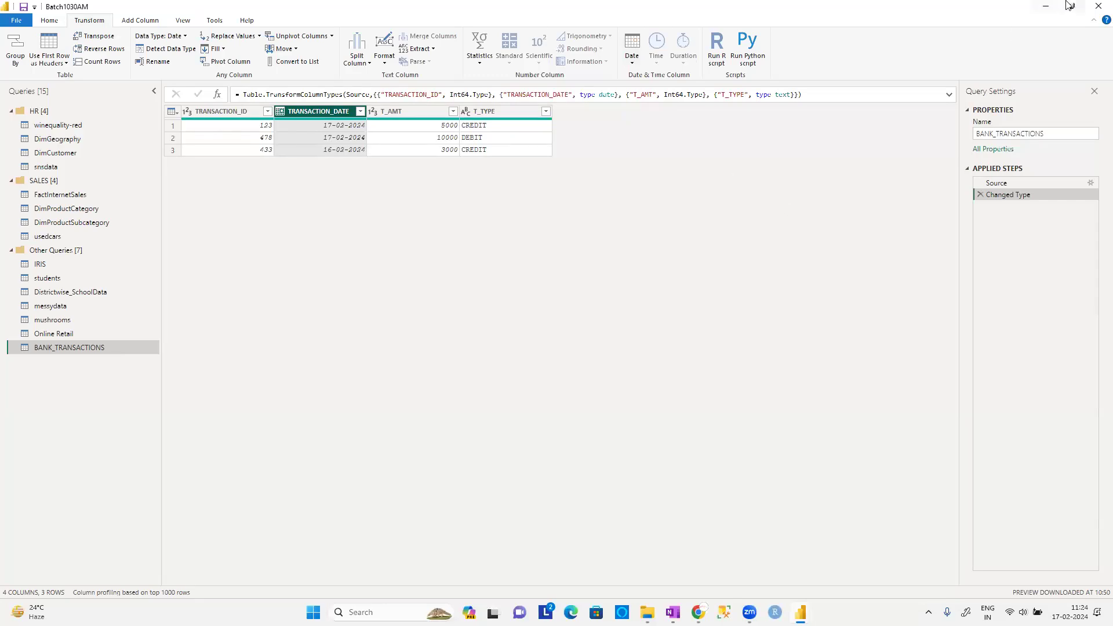
click(1046, 6)
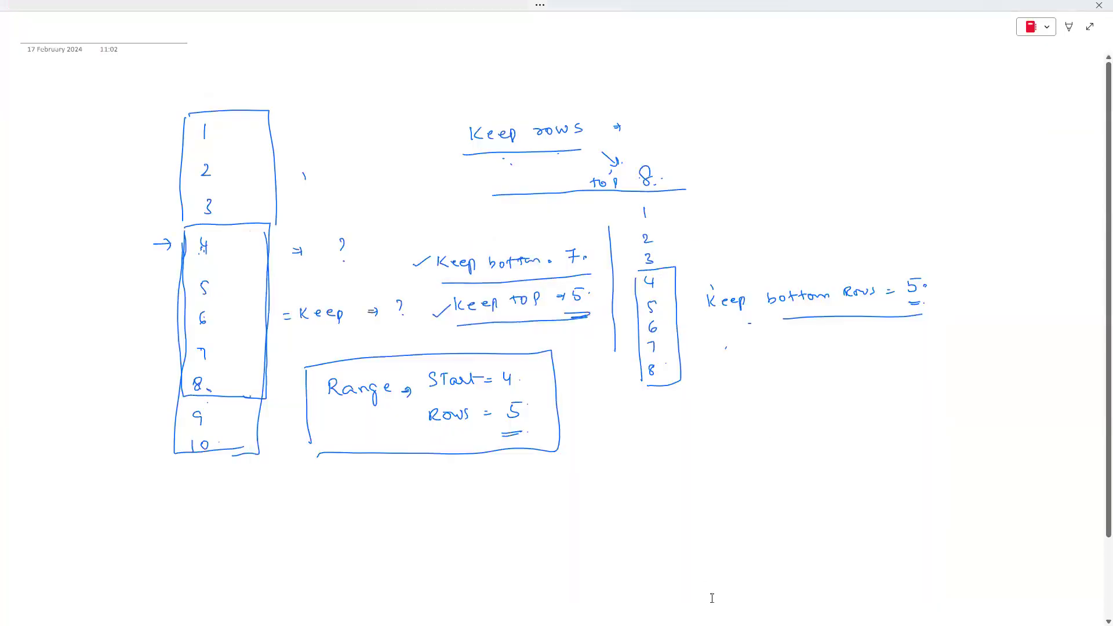
key(alt+Tab)
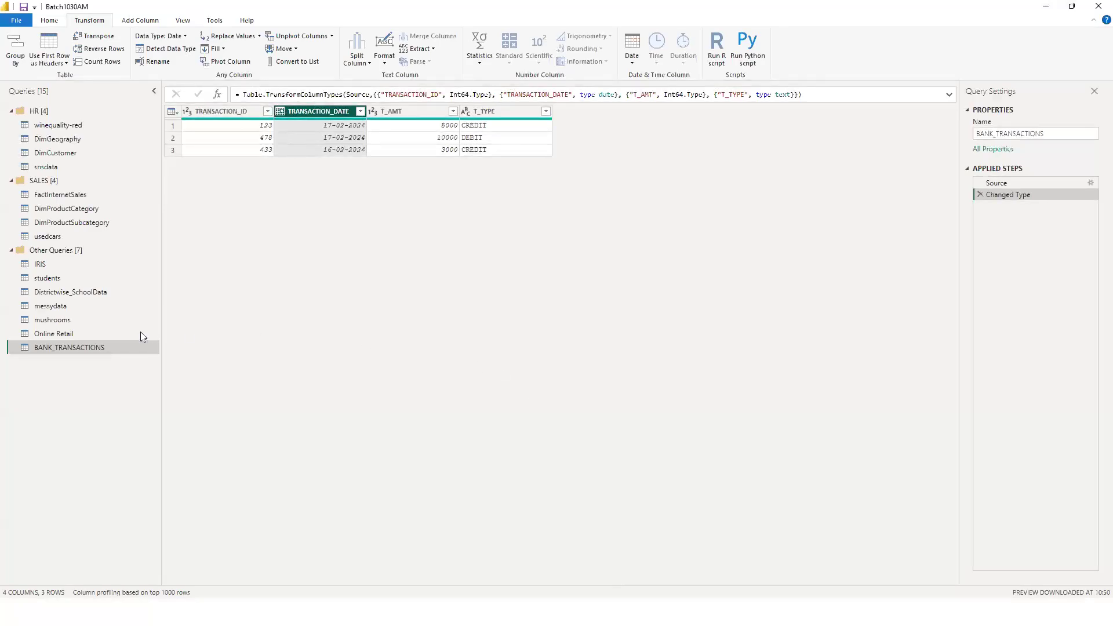
Return to the students query and inspect the DEPTNO column's values and available data types.
click(49, 280)
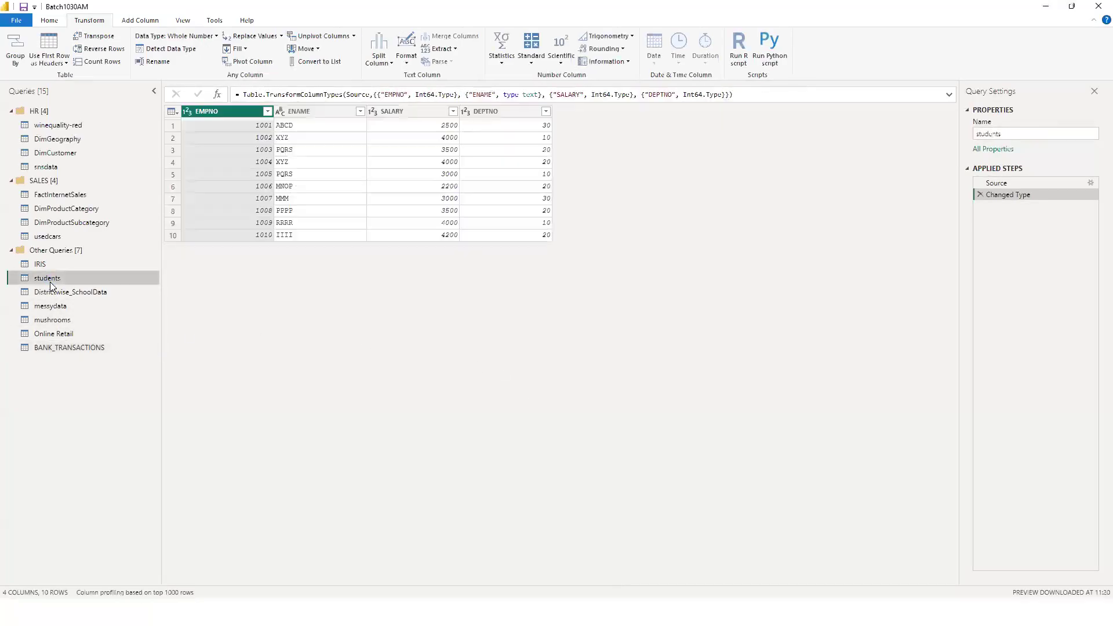
click(413, 113)
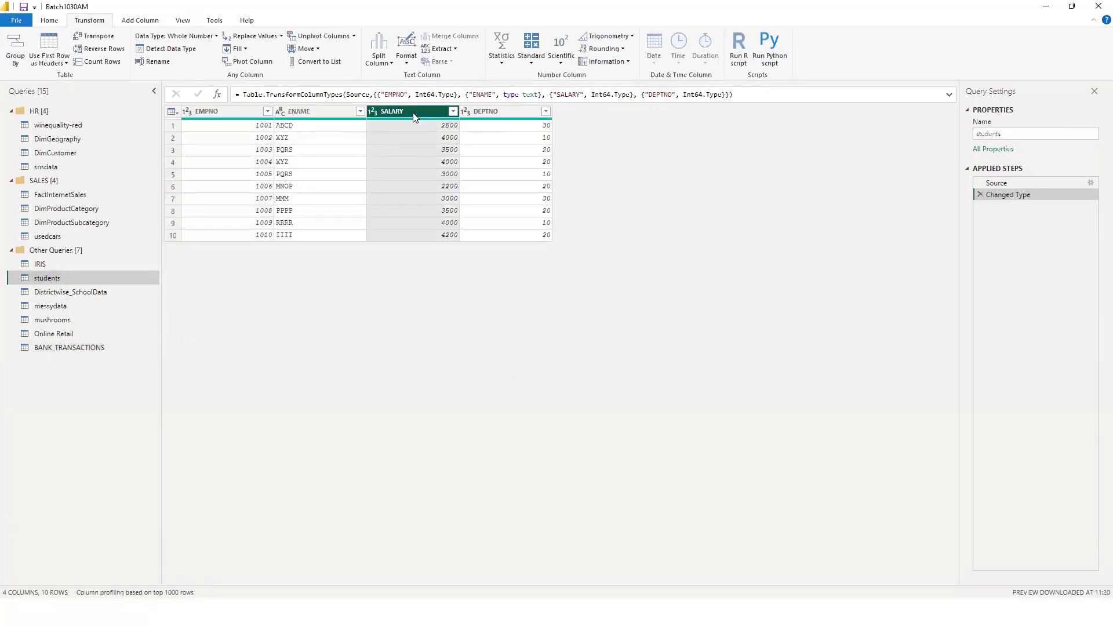
click(514, 110)
click(539, 175)
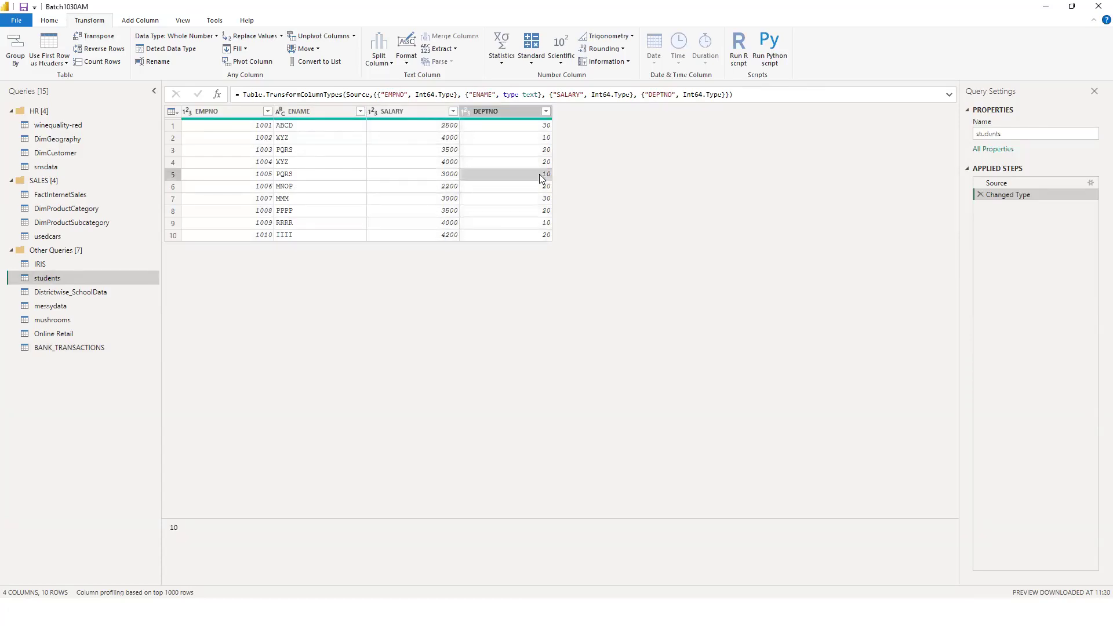
click(466, 111)
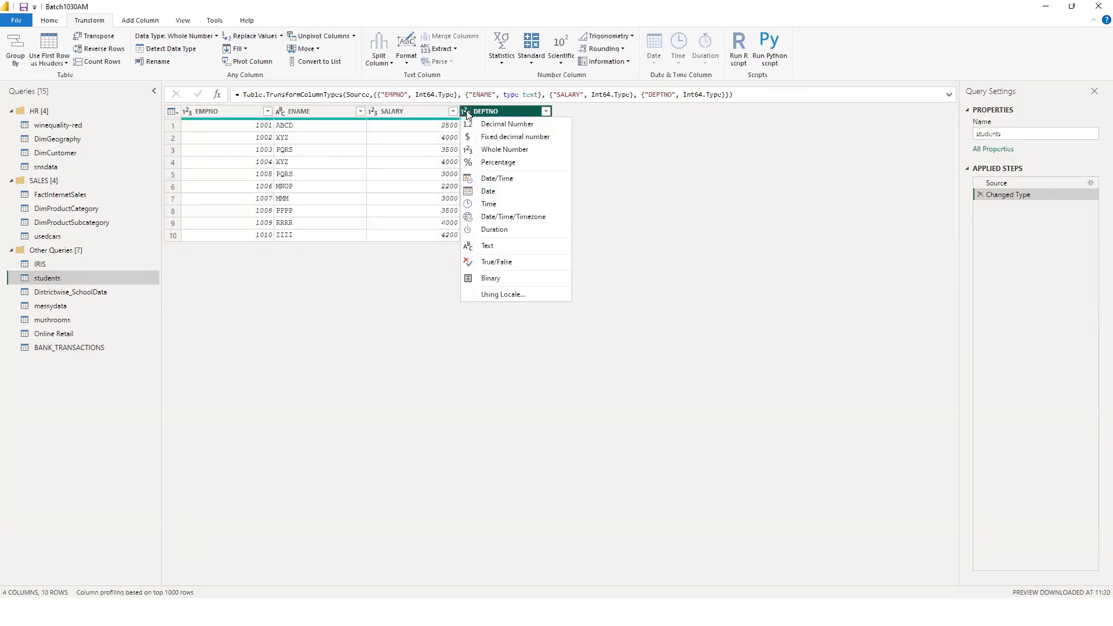
click(623, 241)
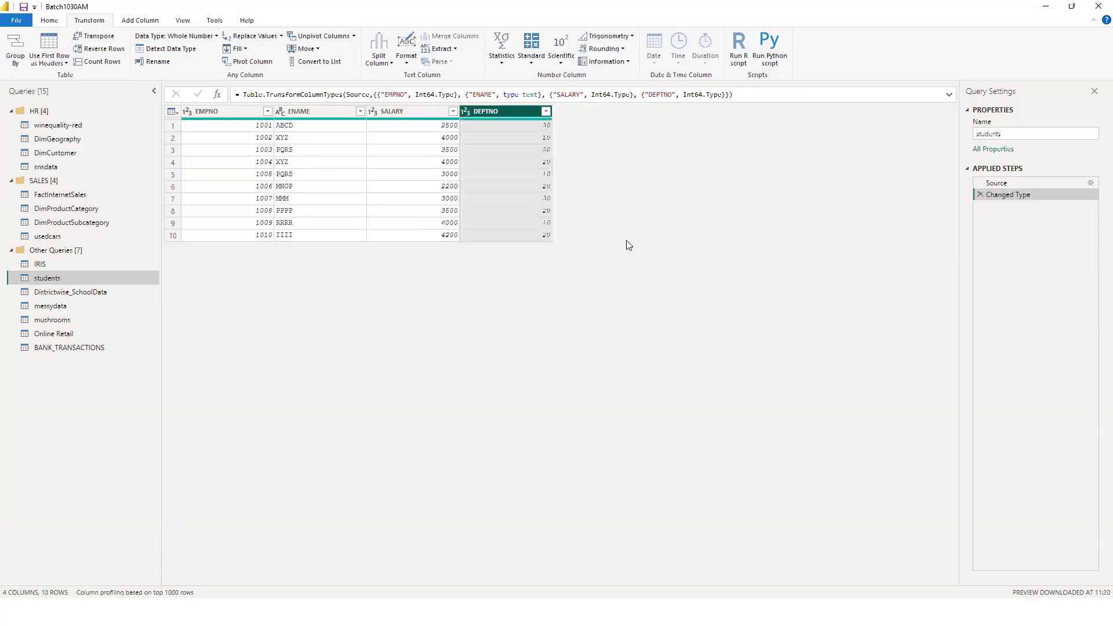
click(525, 175)
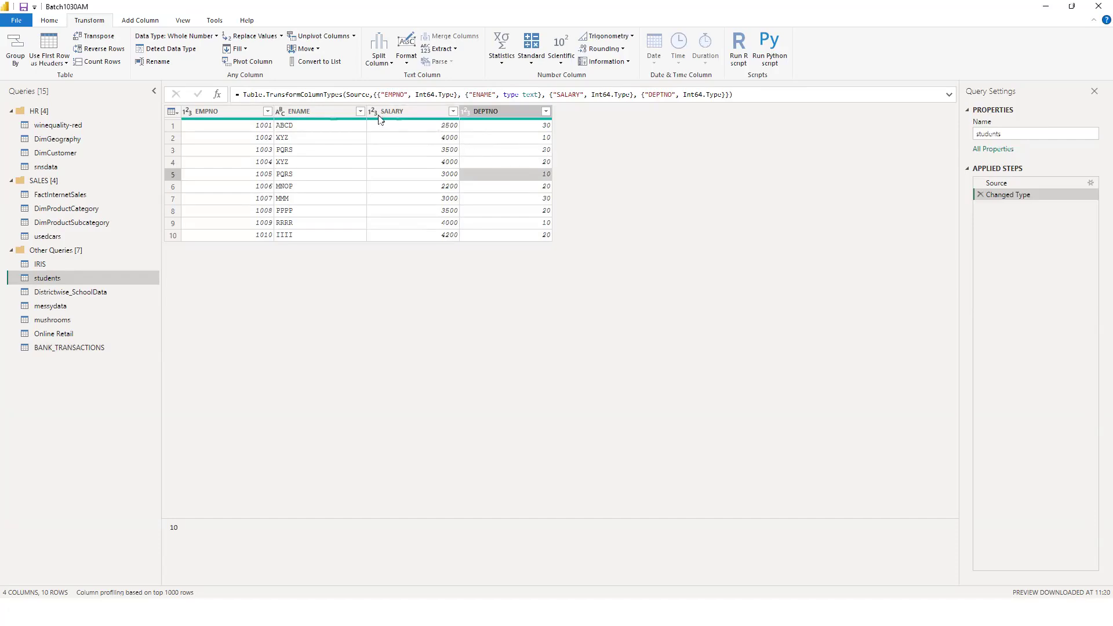
Set the ENAME column to Whole Number and back to Text, replacing the current conversion both times.
click(295, 112)
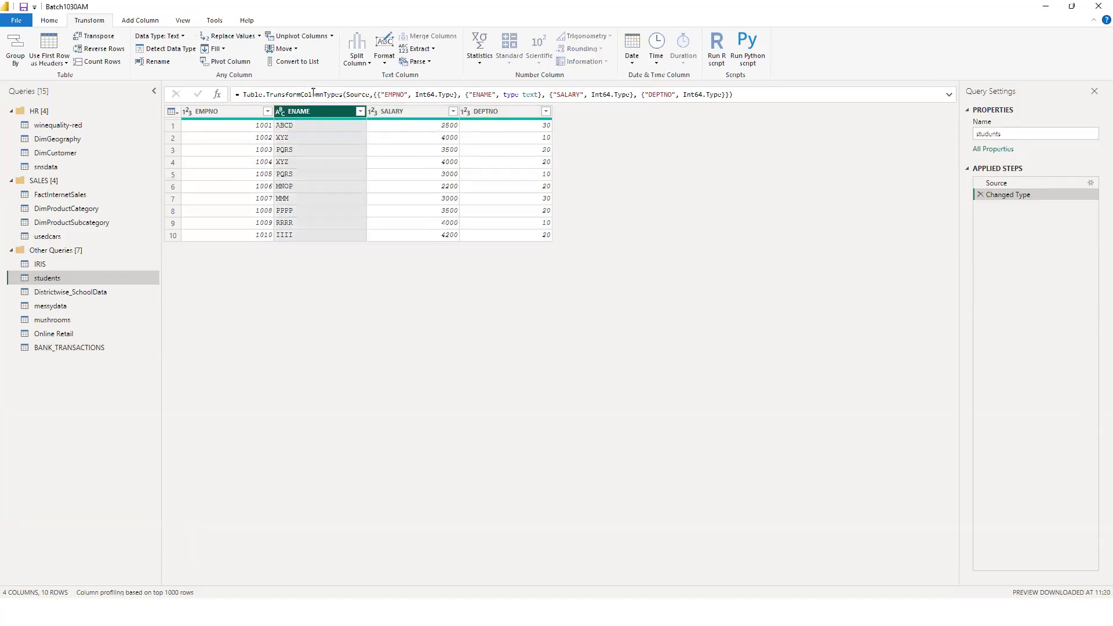
click(281, 112)
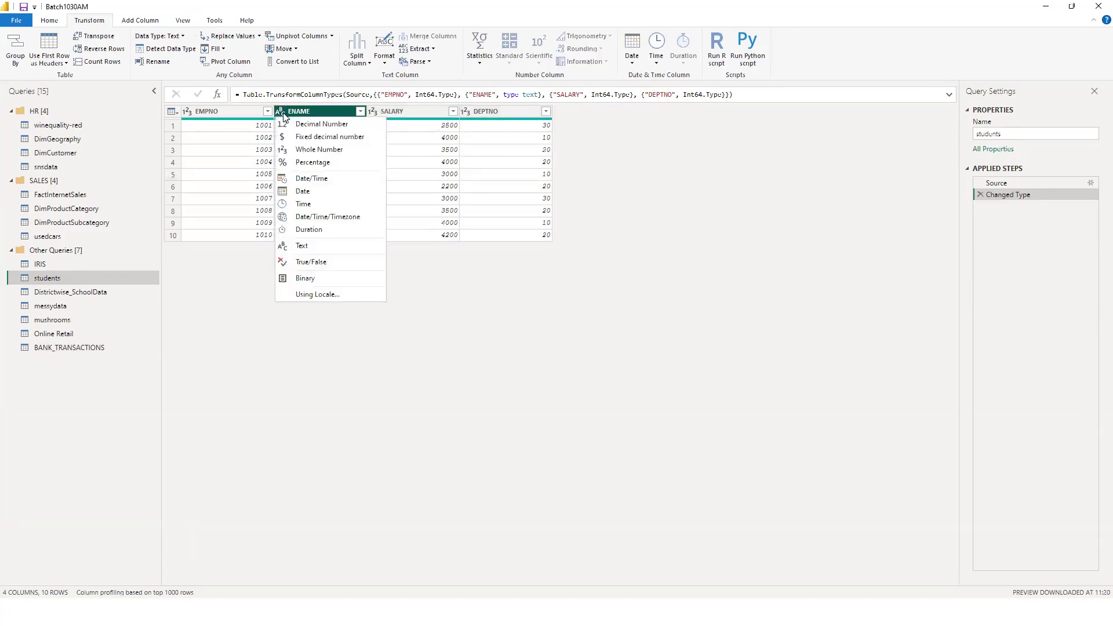
click(304, 150)
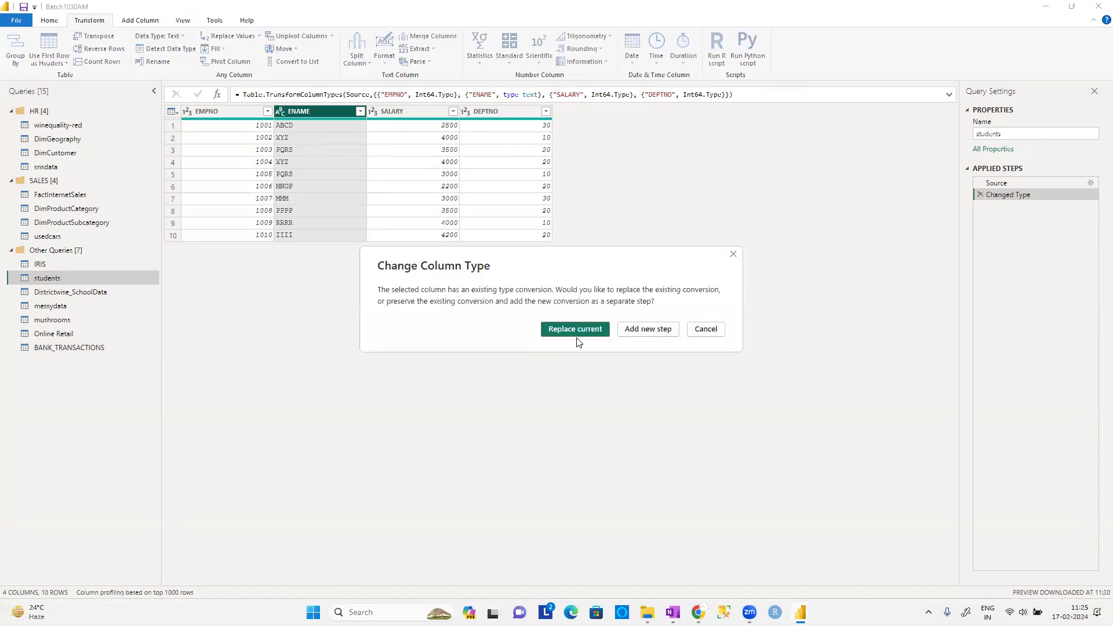
click(576, 324)
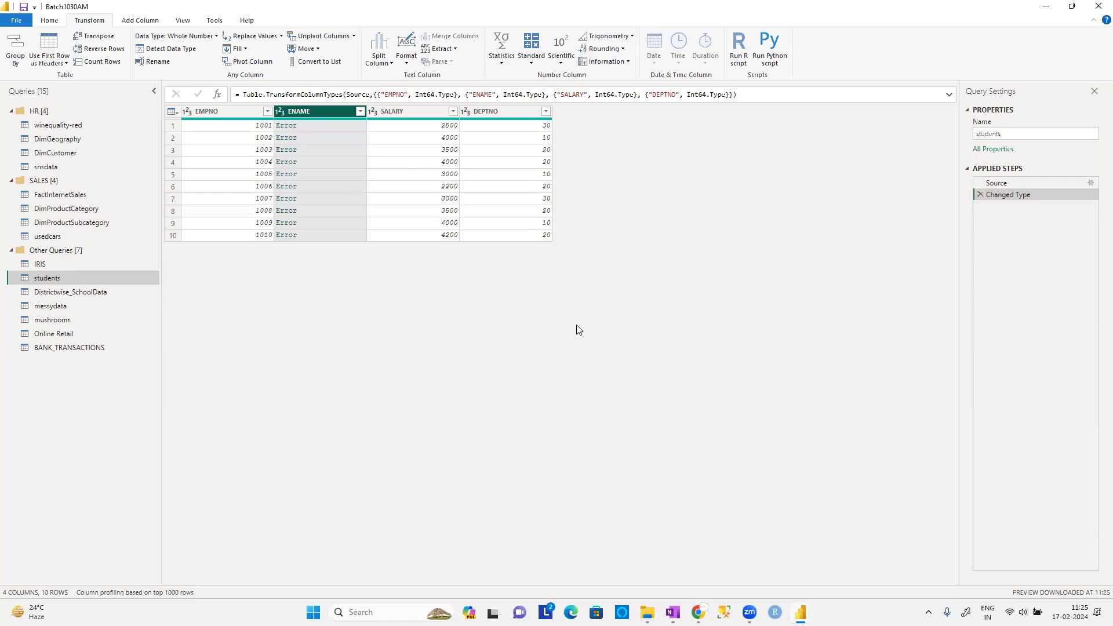
click(281, 112)
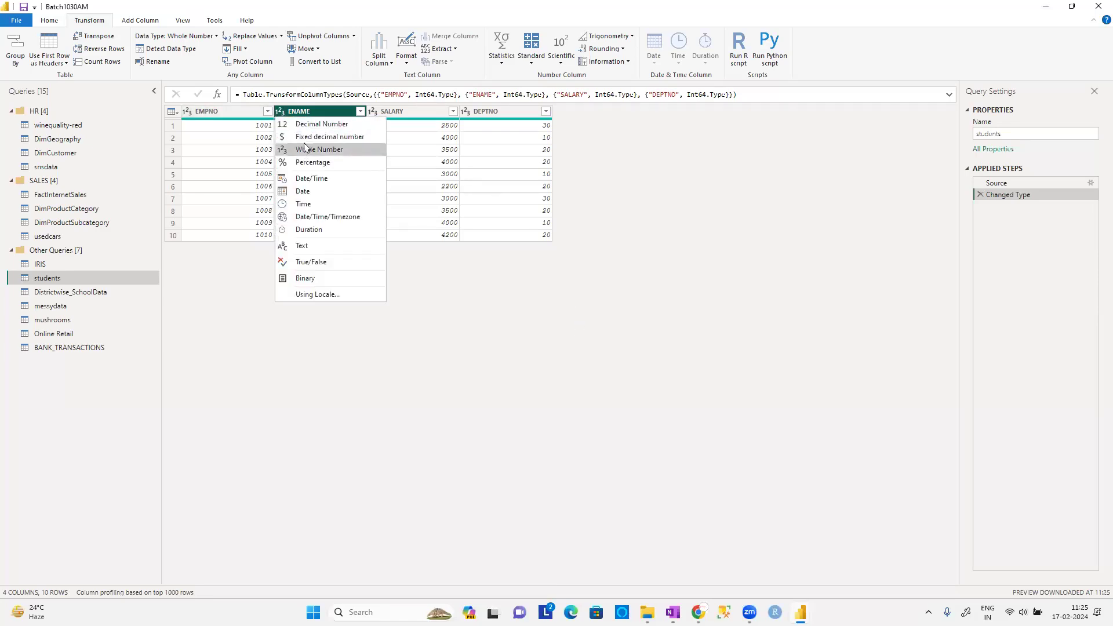
click(315, 244)
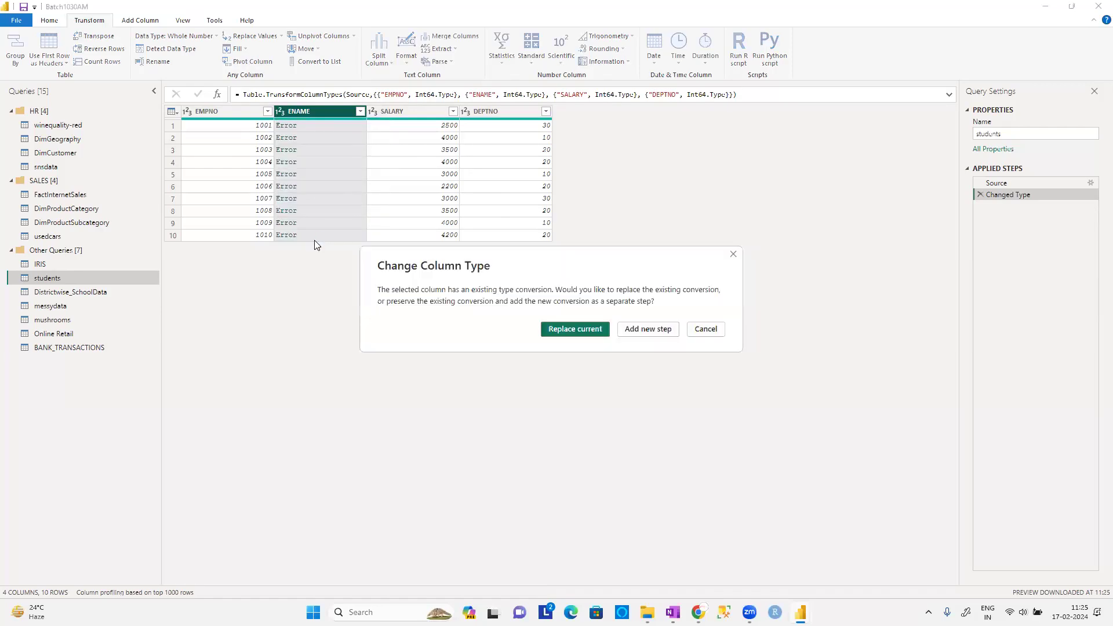
click(576, 331)
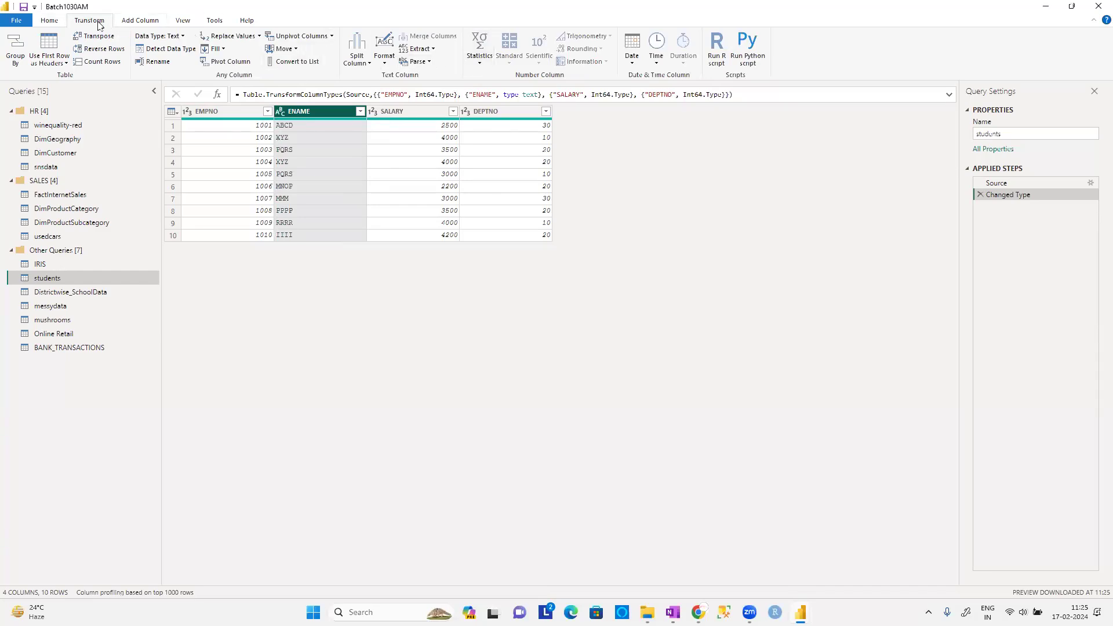
Review the Keep Rows options for the students query and select the DEPTNO column.
click(49, 23)
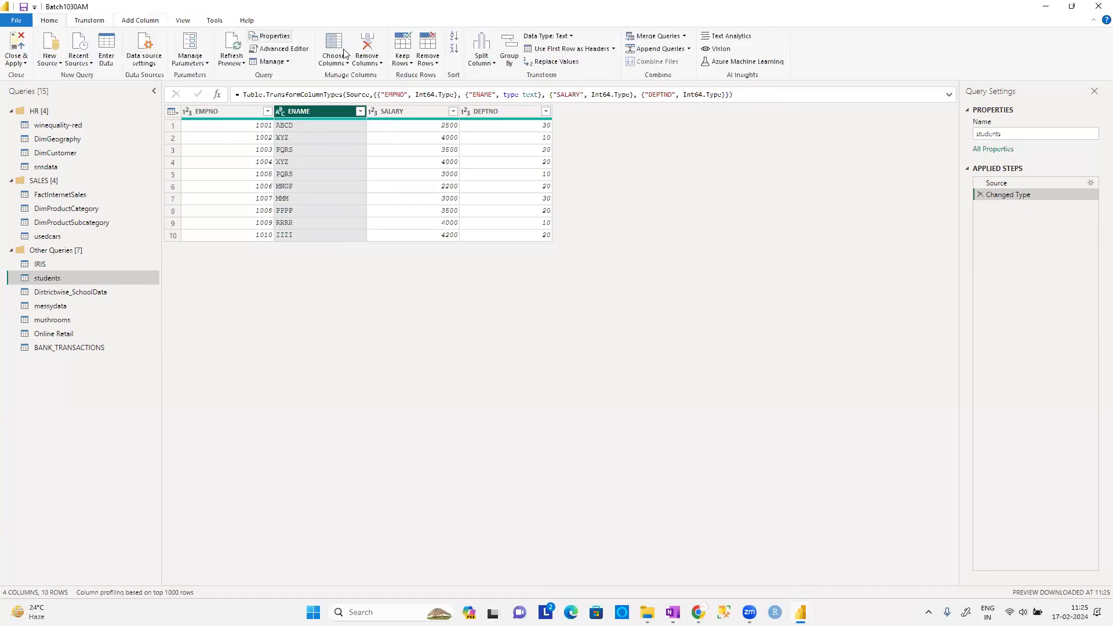
click(406, 67)
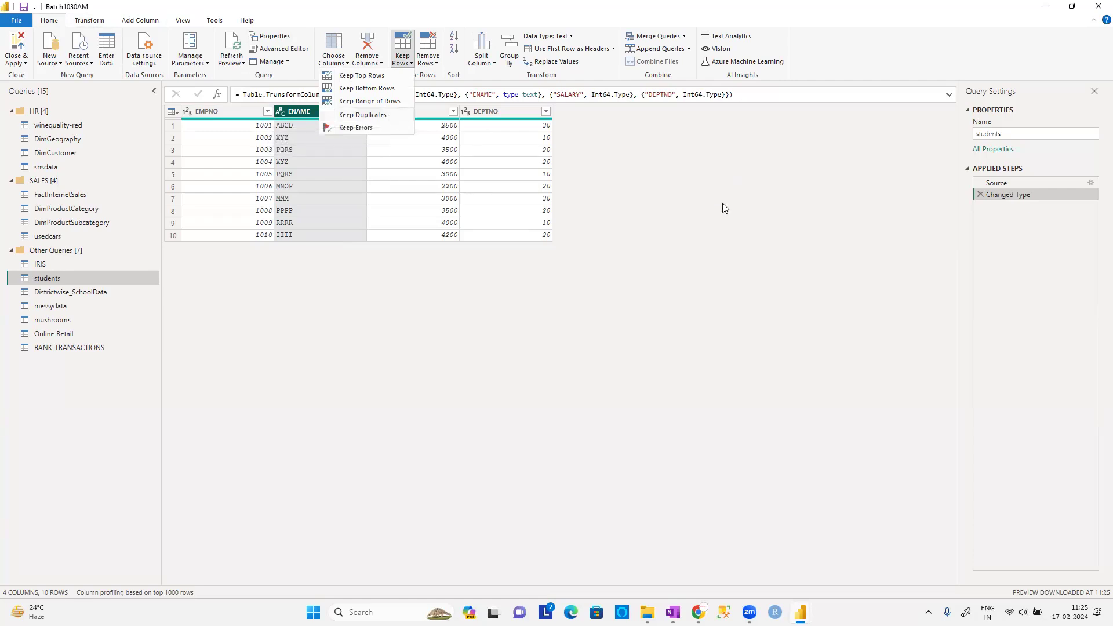
click(499, 115)
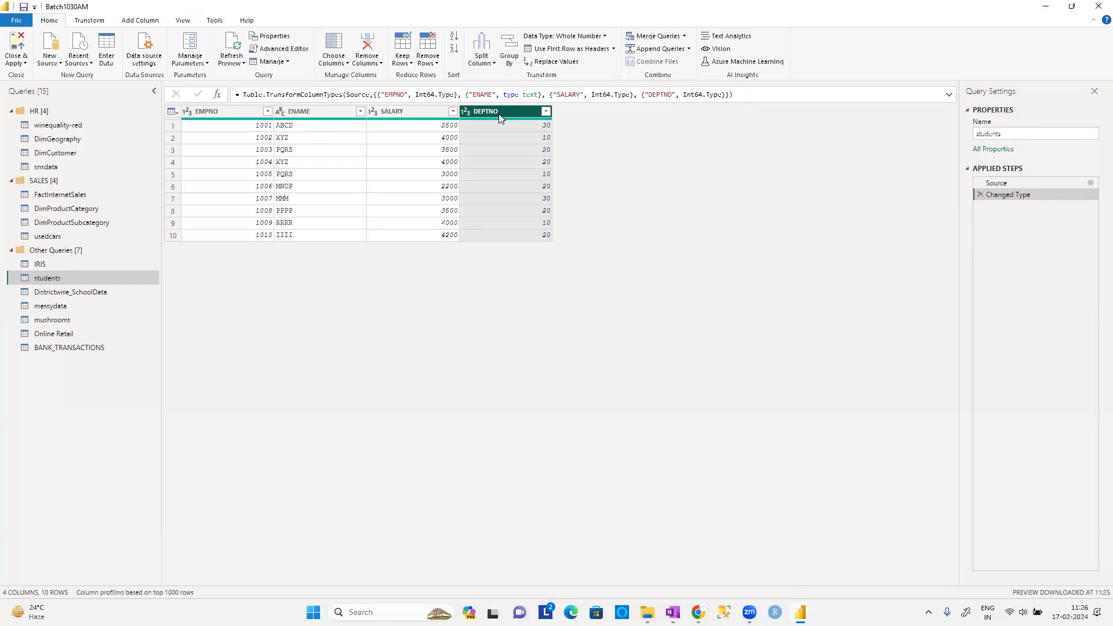
In the students source table, set DEPTNO to 40 in row 9 and to 50 in row 10.
click(1090, 184)
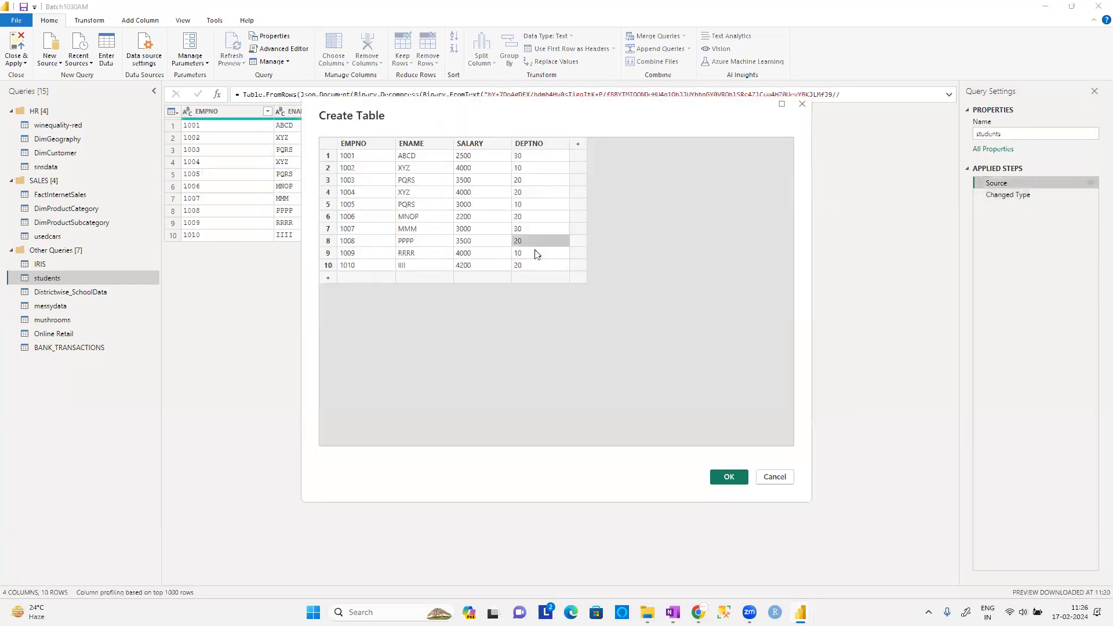
double_click(536, 253)
text(4)
click(545, 270)
text(5)
click(722, 476)
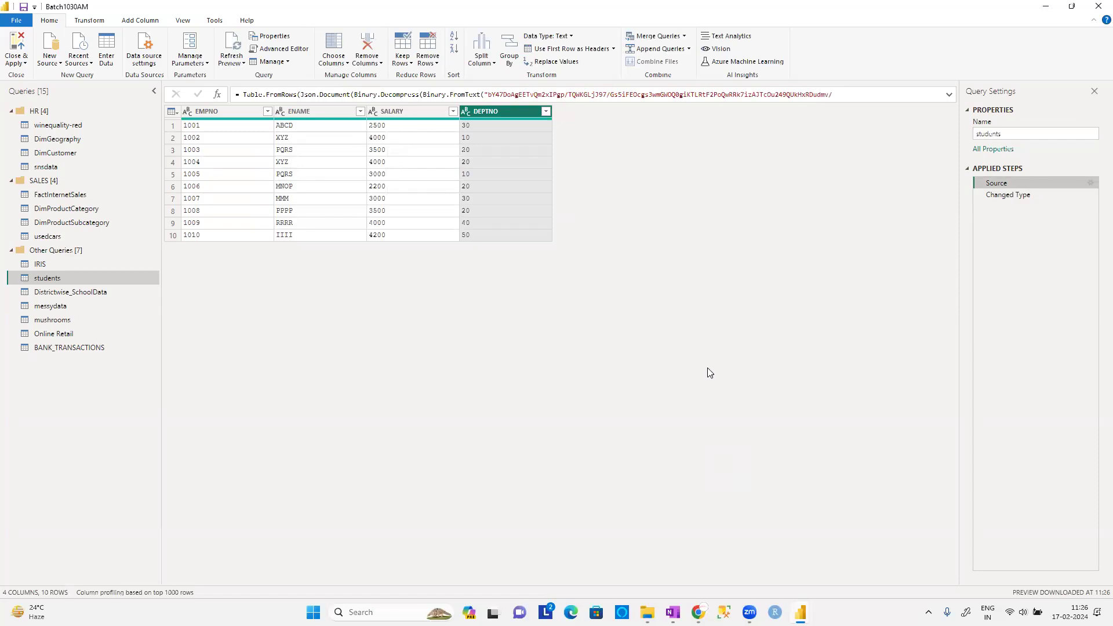
Look through the EMPNO, ENAME, SALARY and DEPTNO columns of the students source table and the available Keep Rows options.
click(429, 112)
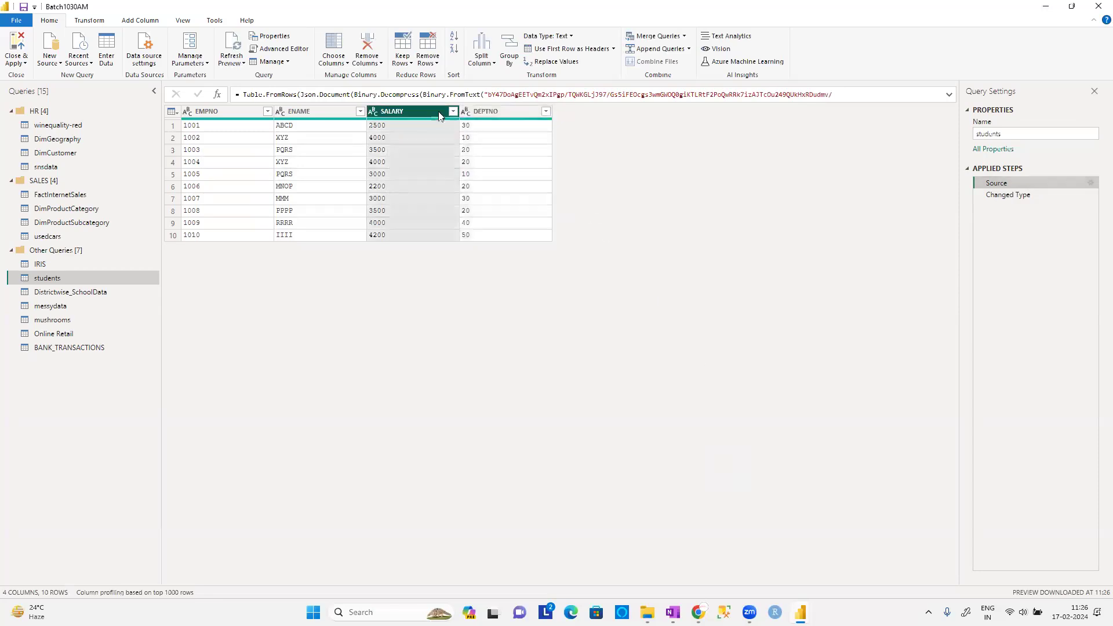
click(490, 113)
click(313, 114)
click(219, 120)
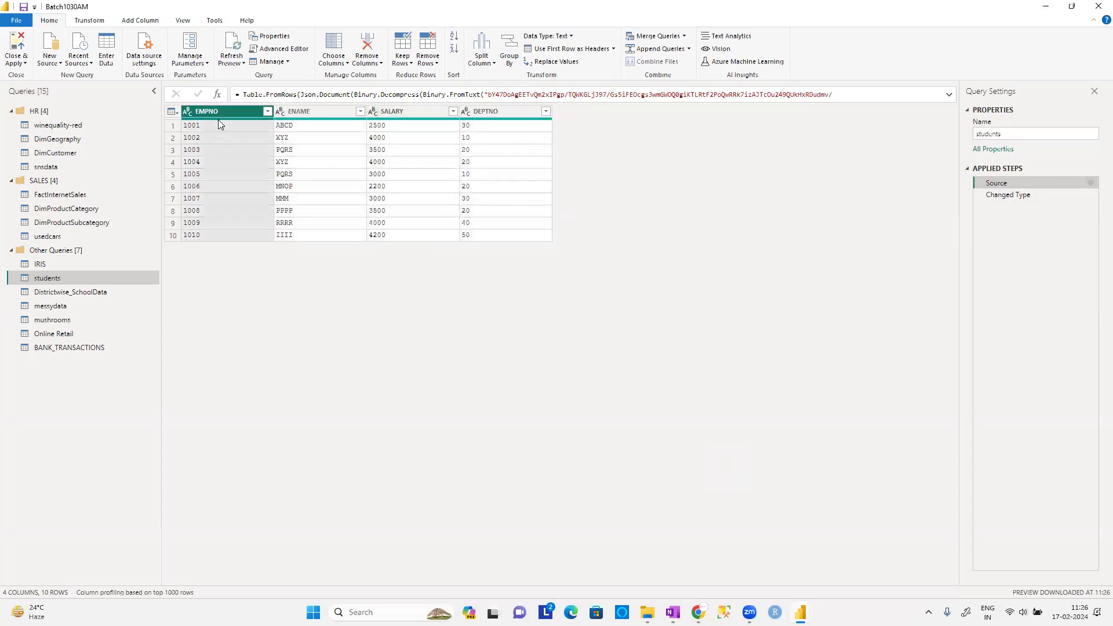
click(403, 60)
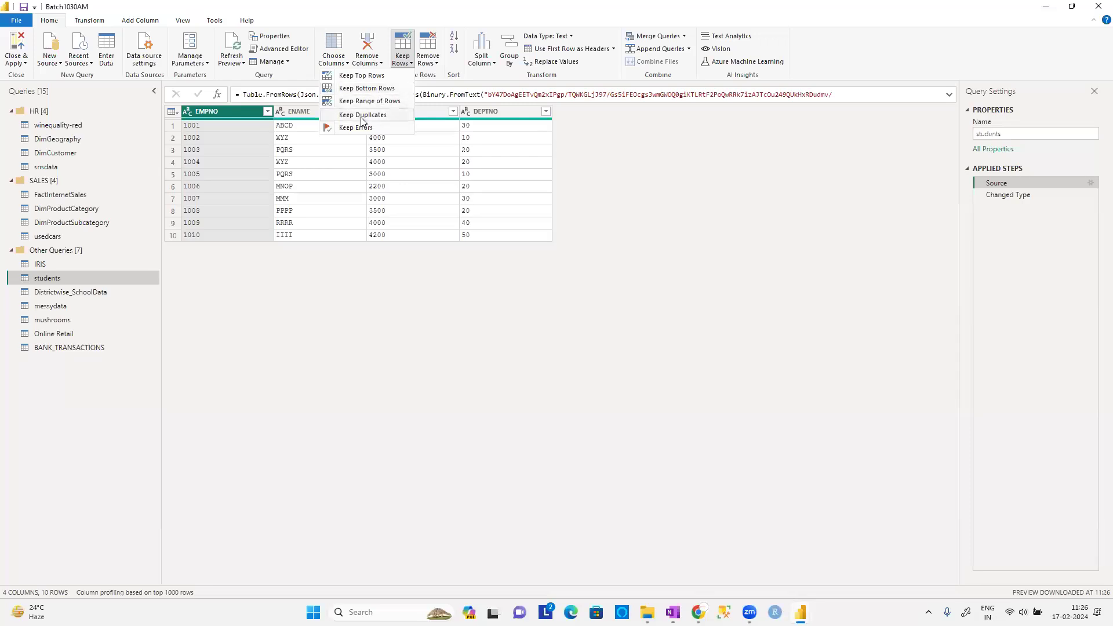
click(480, 113)
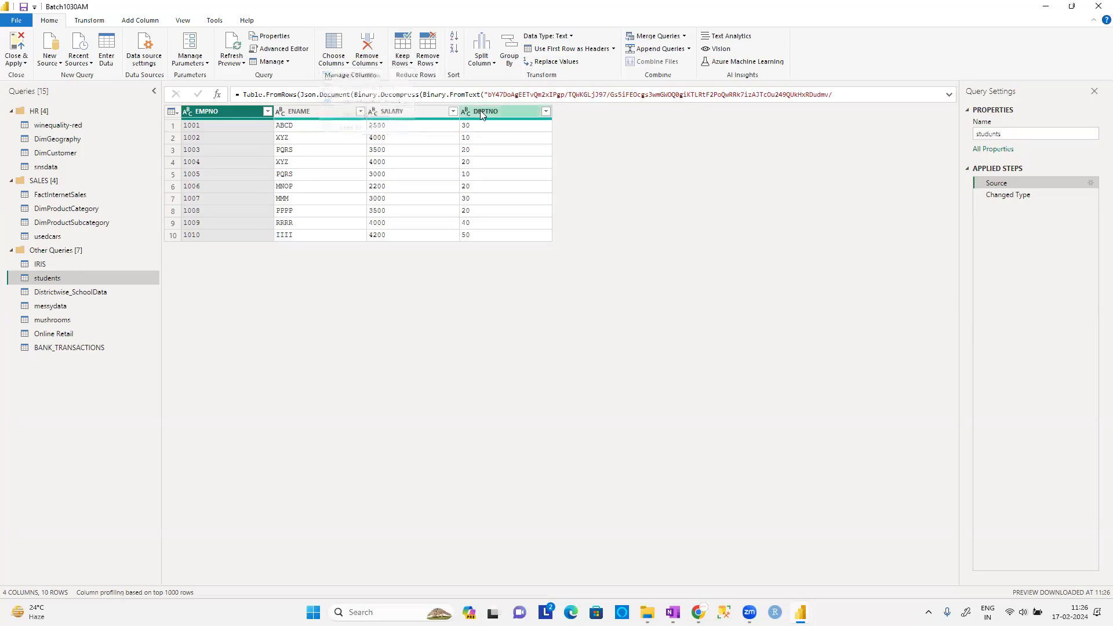
click(480, 110)
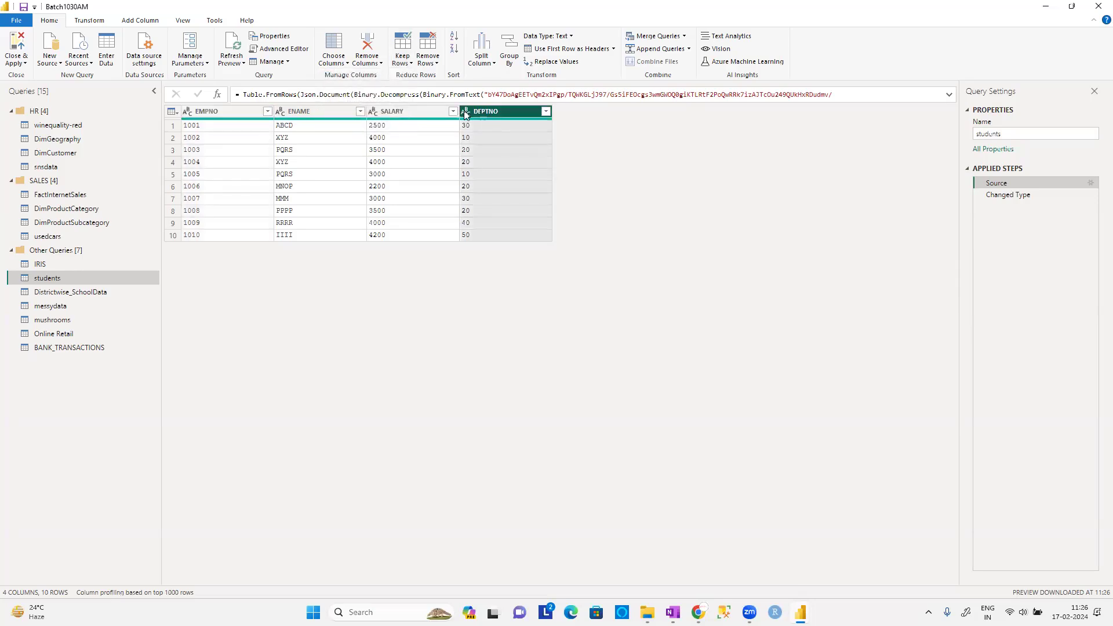
click(407, 61)
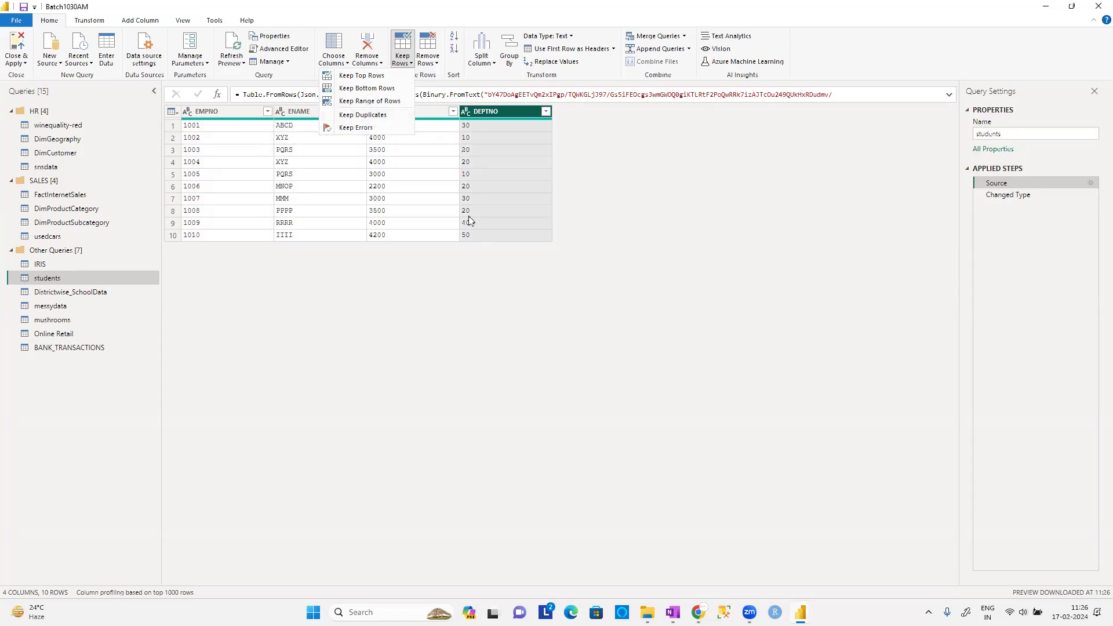
click(398, 119)
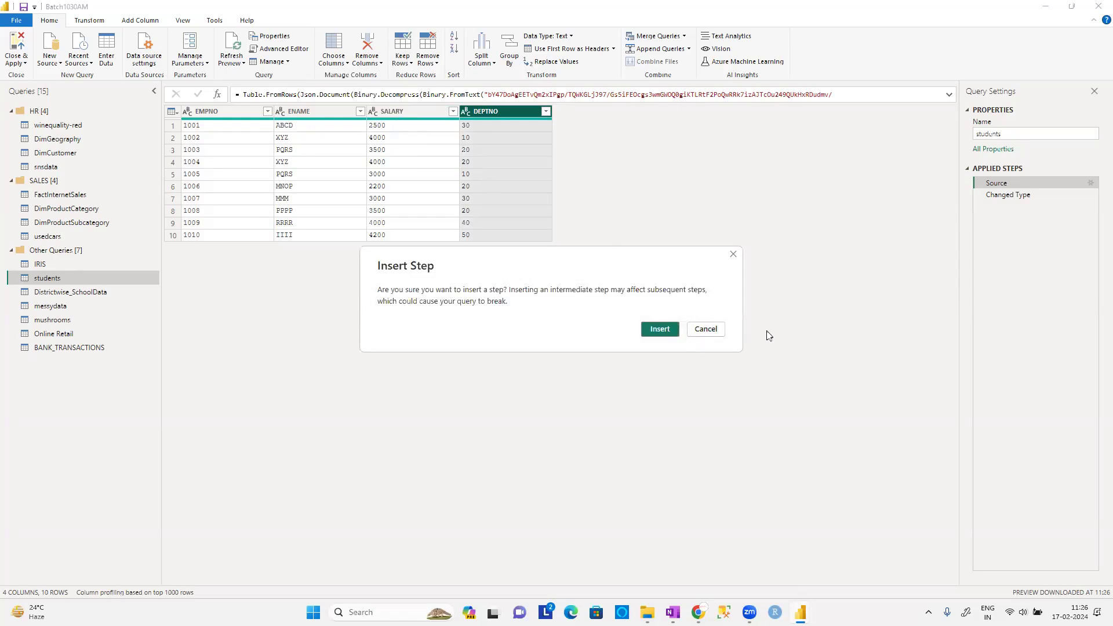
click(706, 330)
Keep the duplicate rows based on DEPTNO after the Changed Type step, and delete the added Kept Duplicates step.
click(1019, 194)
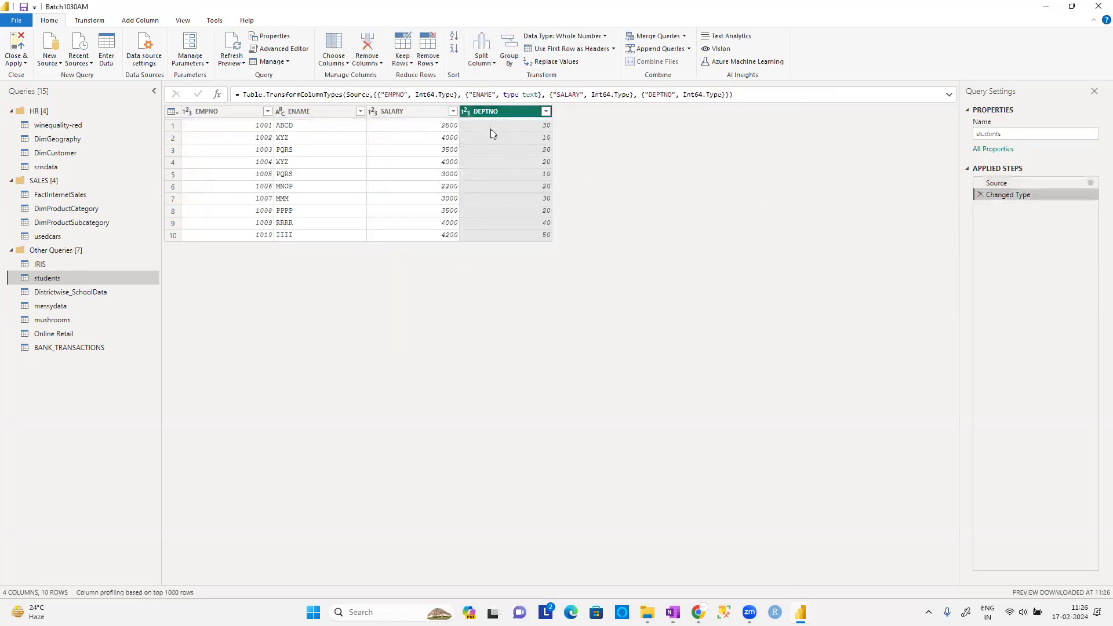
click(466, 111)
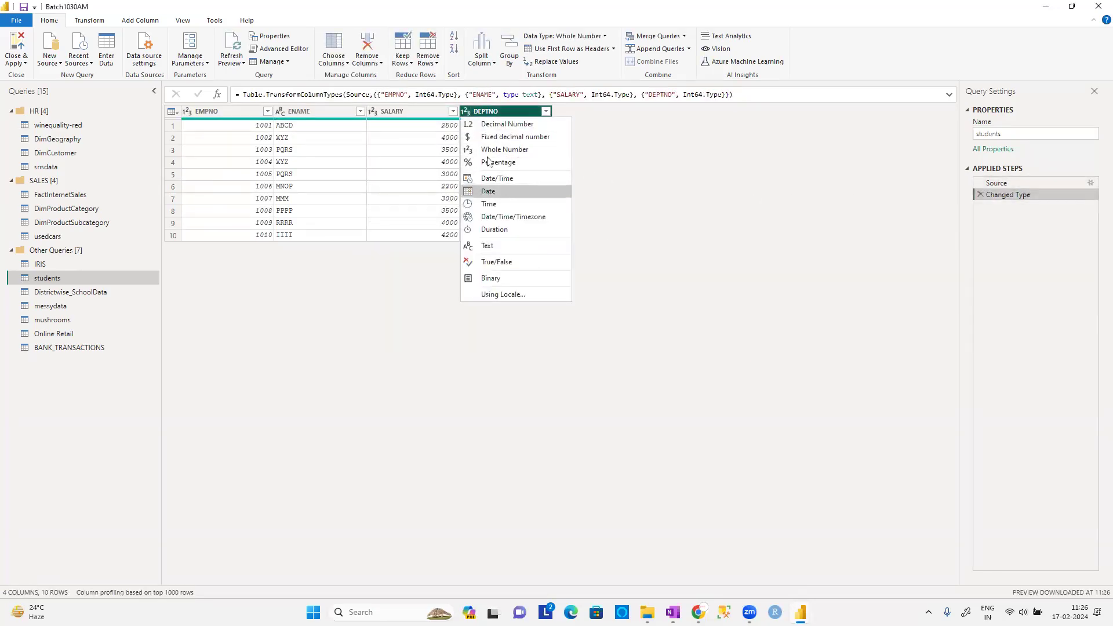
click(401, 62)
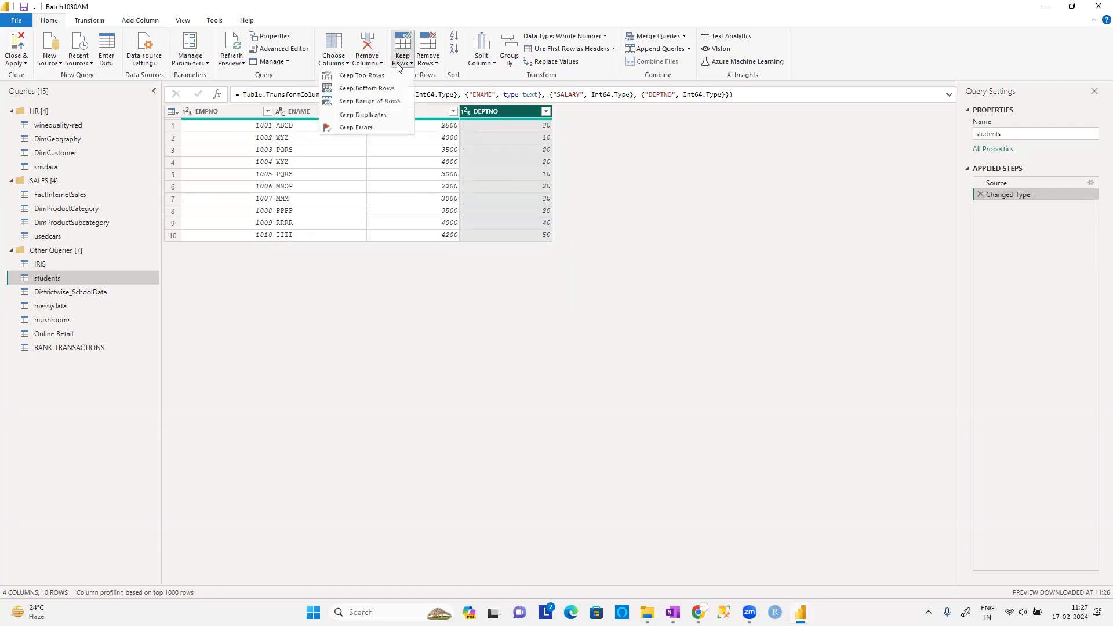
click(385, 115)
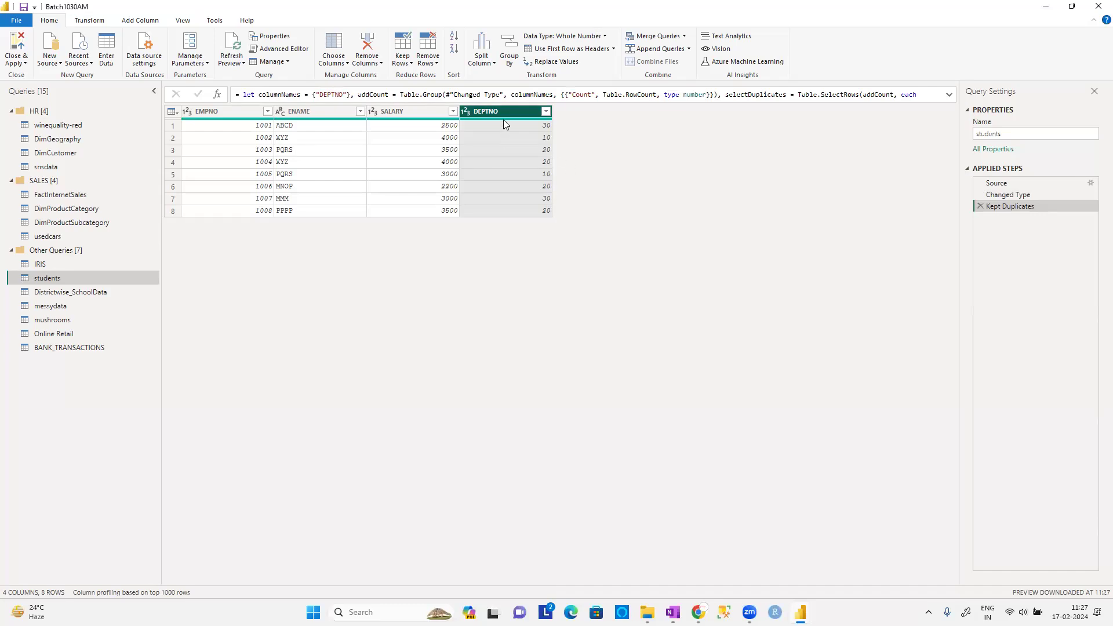
click(979, 206)
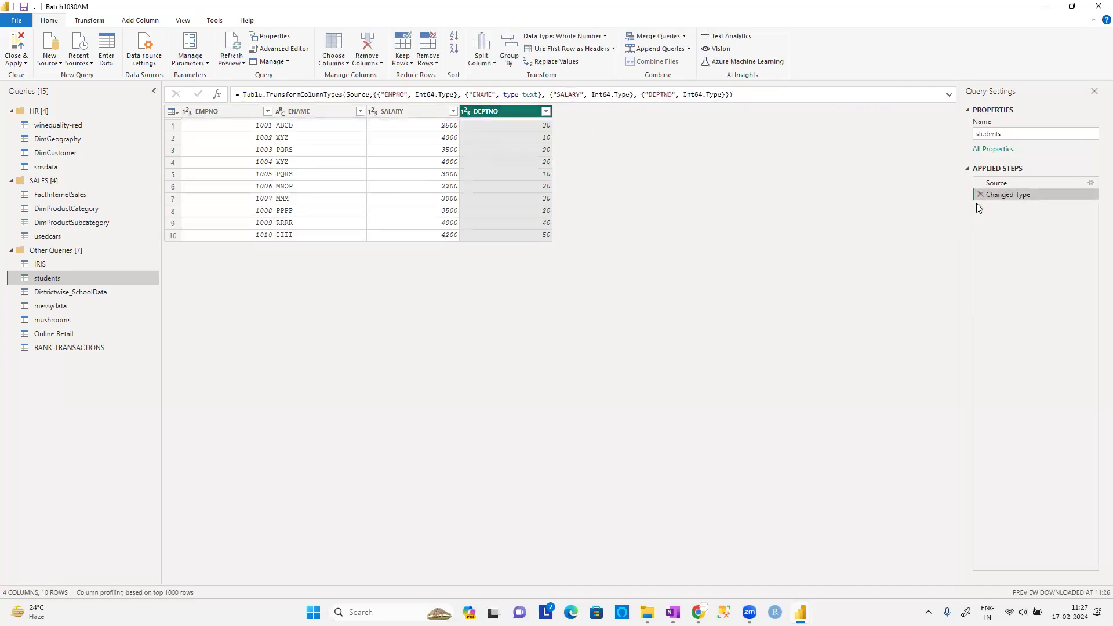
Select the SALARY column and mark on screen which salary values repeat and which occur only once.
click(429, 117)
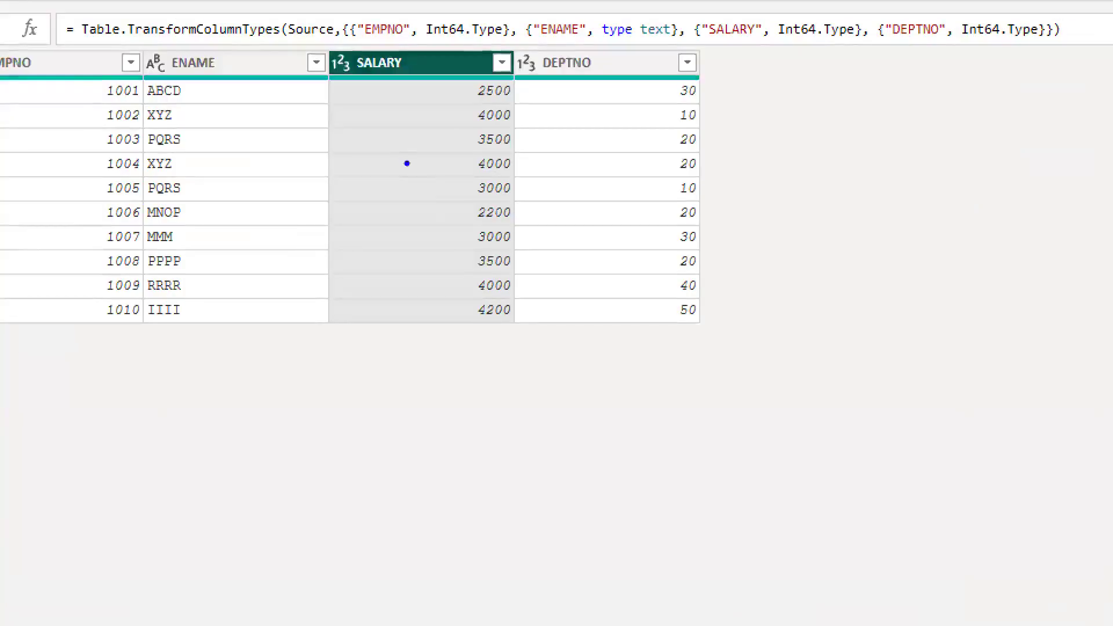
drag(450, 116, 489, 102)
drag(442, 167, 479, 152)
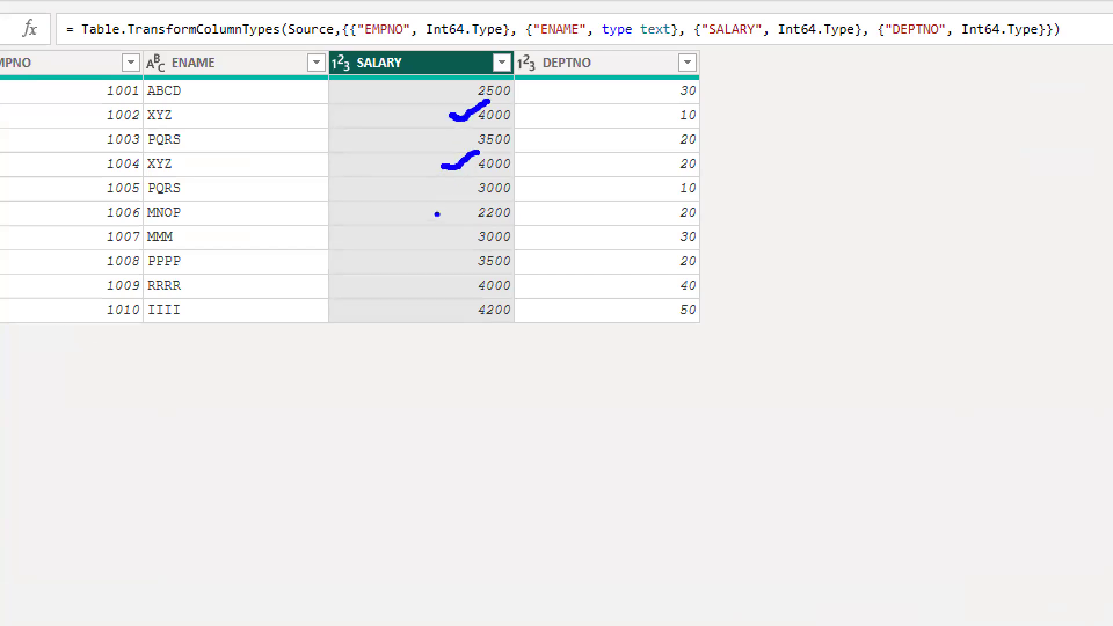
drag(442, 187, 492, 178)
drag(449, 241, 485, 233)
drag(446, 291, 484, 280)
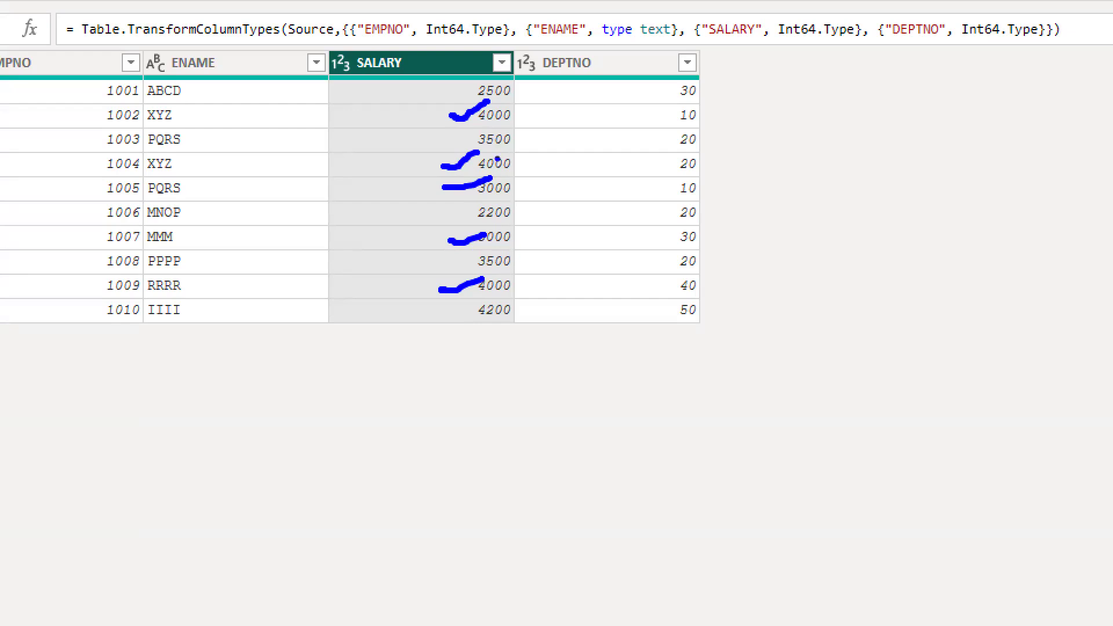
drag(444, 143, 484, 134)
drag(440, 266, 464, 257)
drag(441, 93, 530, 90)
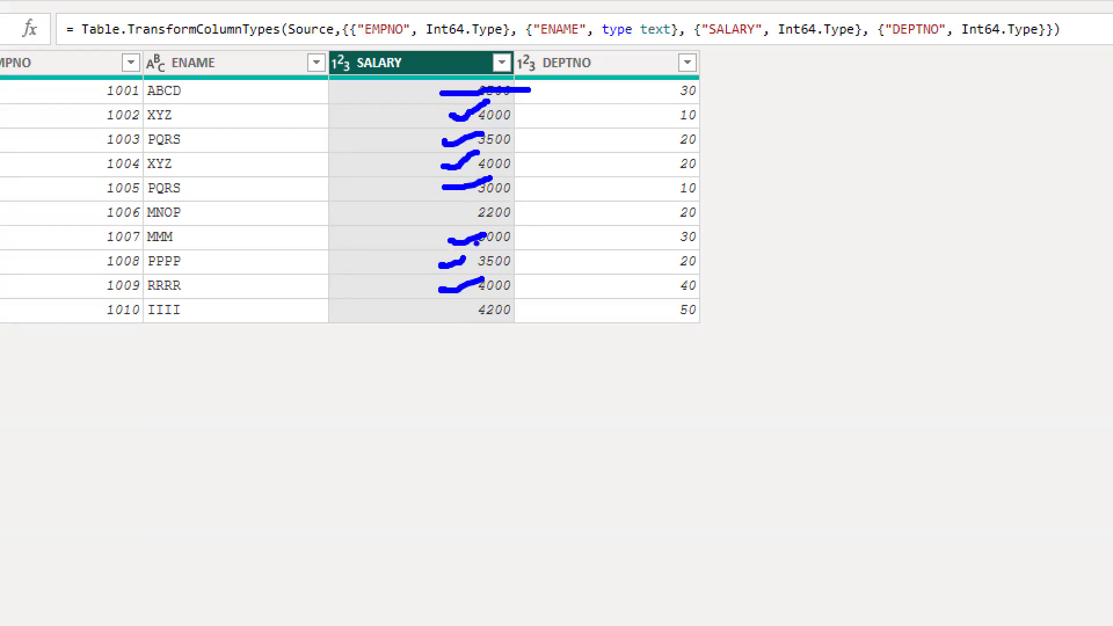
drag(453, 207, 573, 207)
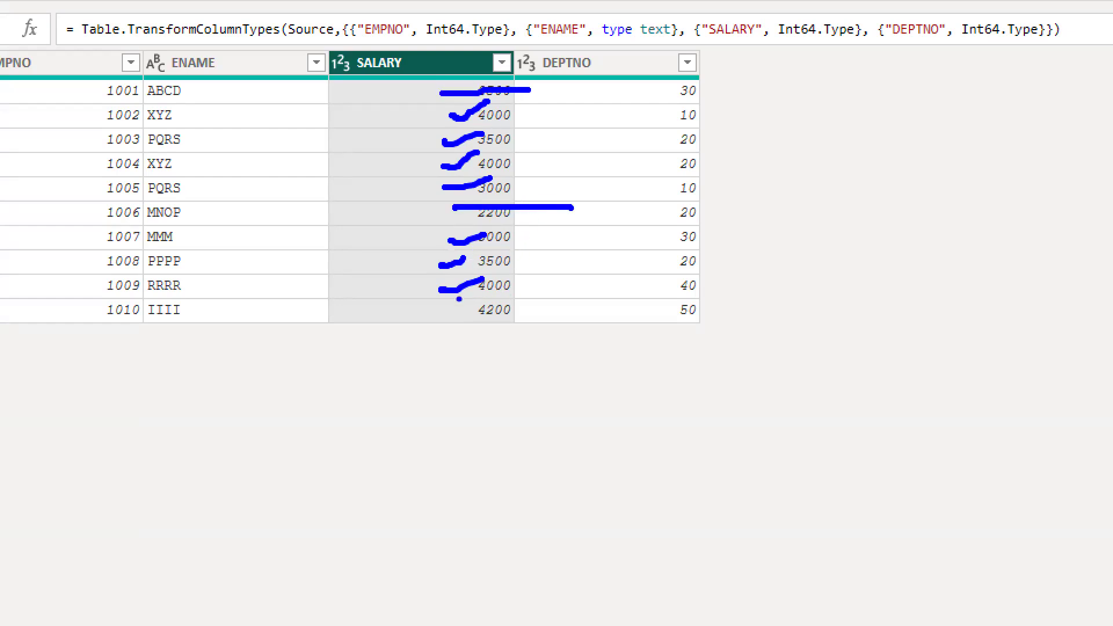
drag(446, 310, 586, 312)
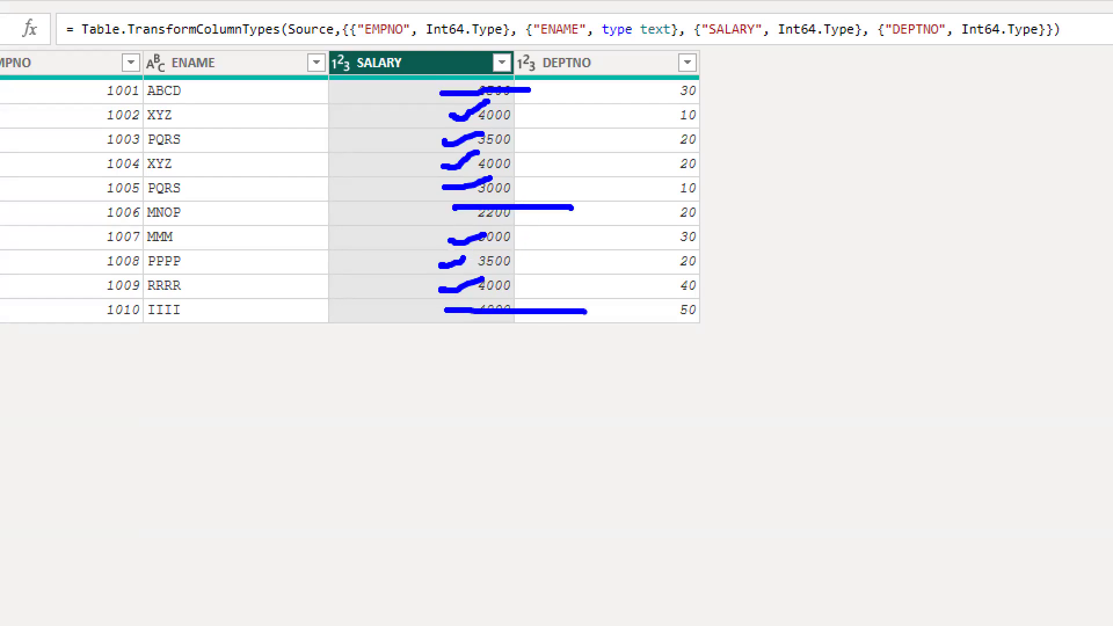
key(Escape)
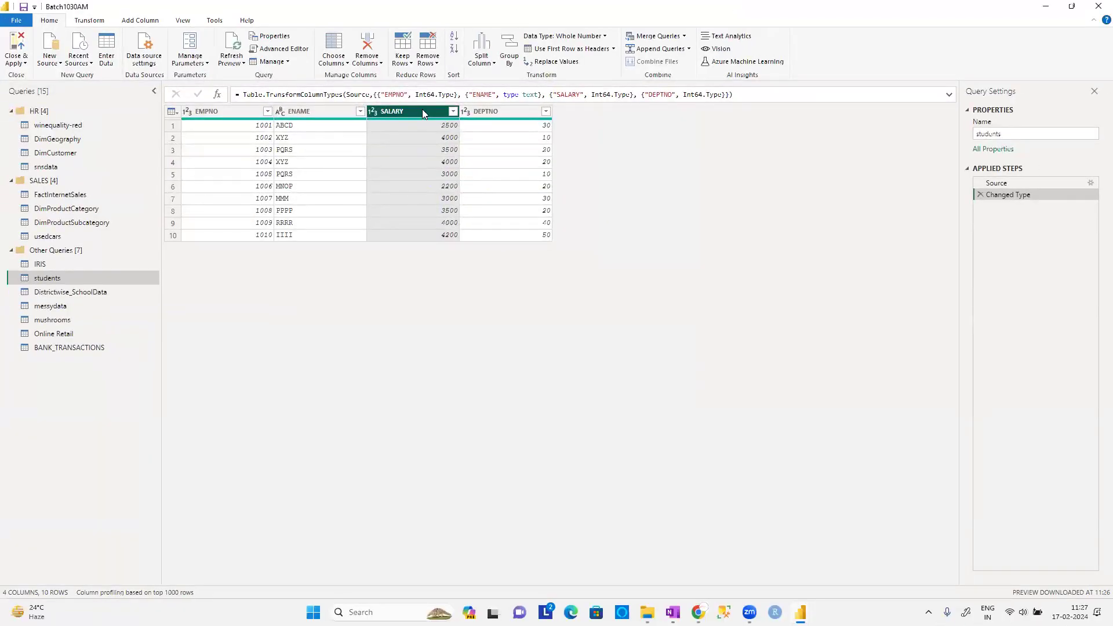
Keep only the students rows that have duplicate values in the SALARY column.
click(409, 65)
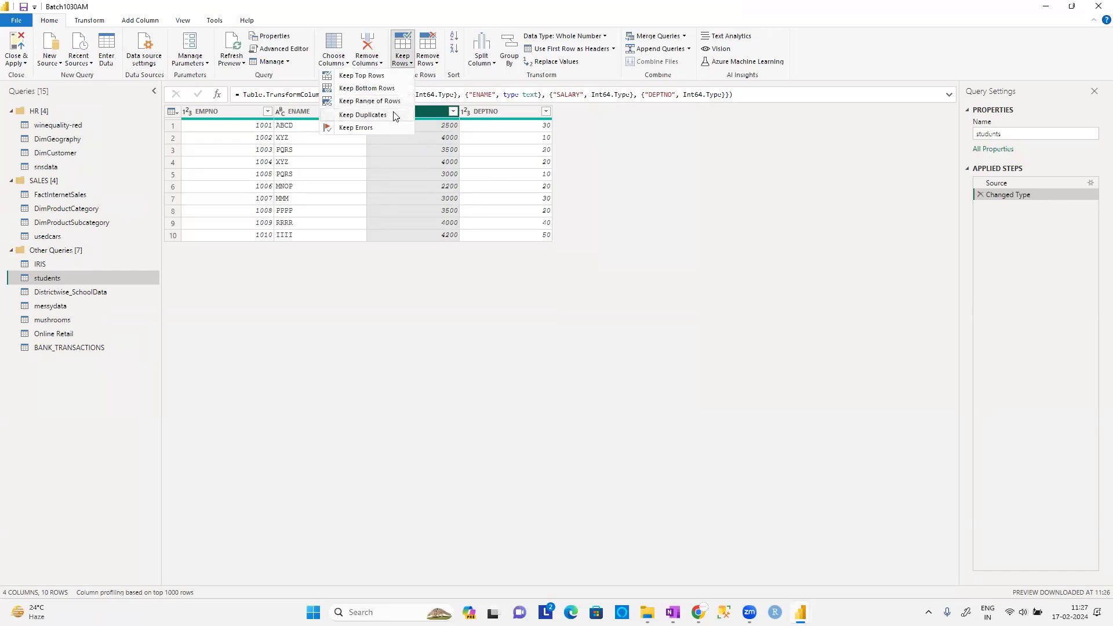
click(363, 114)
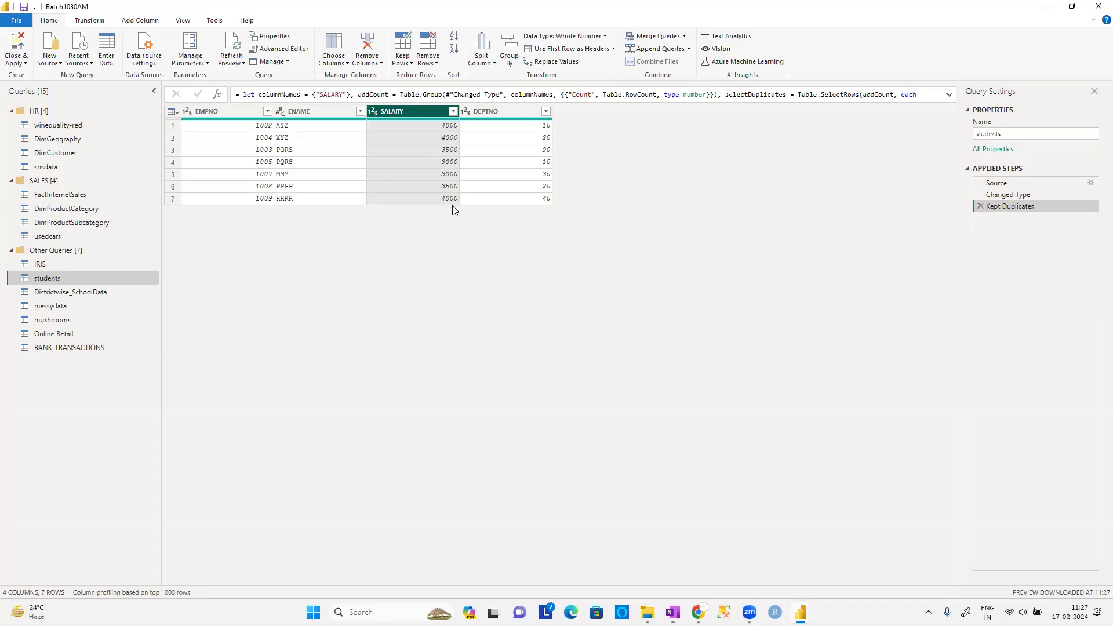
click(543, 200)
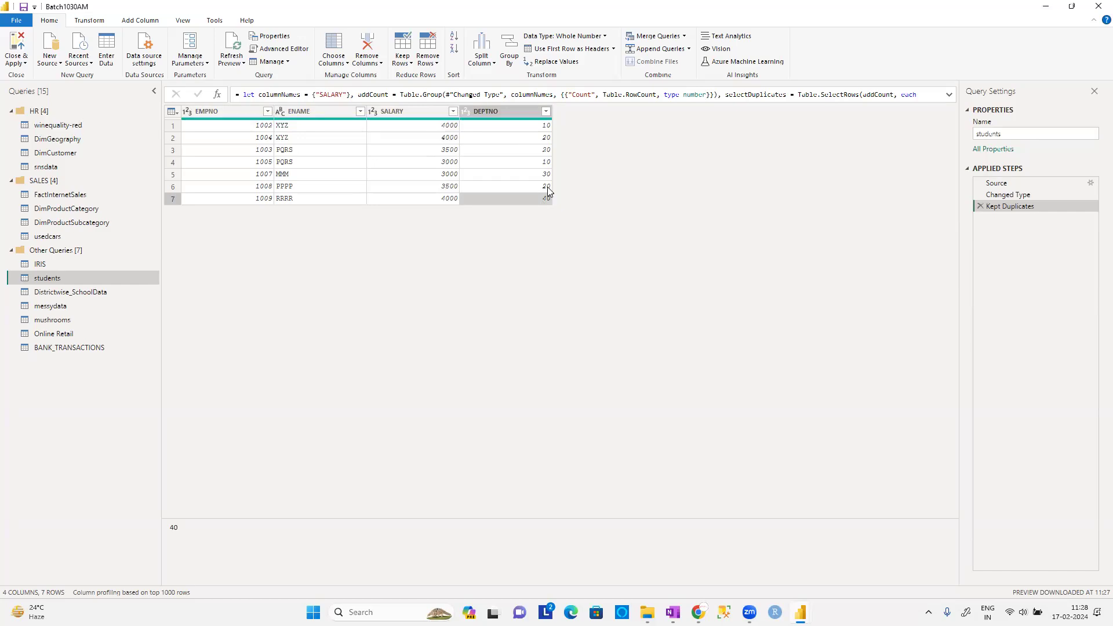
click(430, 114)
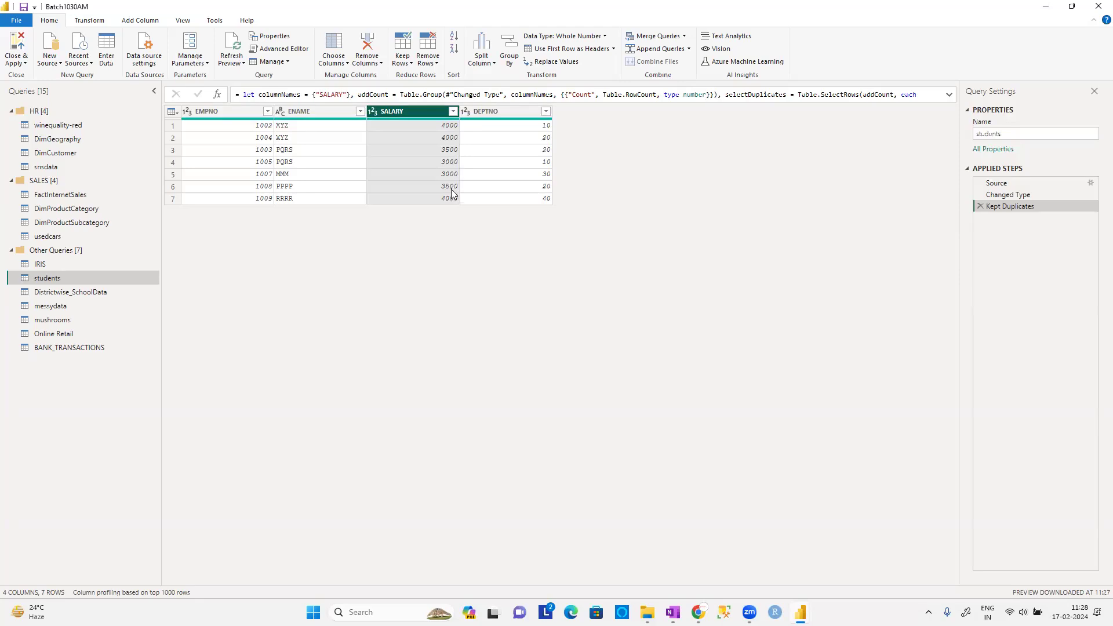
Check the repeated salary values cell by cell and delete the Kept Duplicates step from the students query.
click(452, 127)
click(453, 136)
click(453, 198)
click(452, 162)
click(453, 173)
click(452, 149)
click(453, 187)
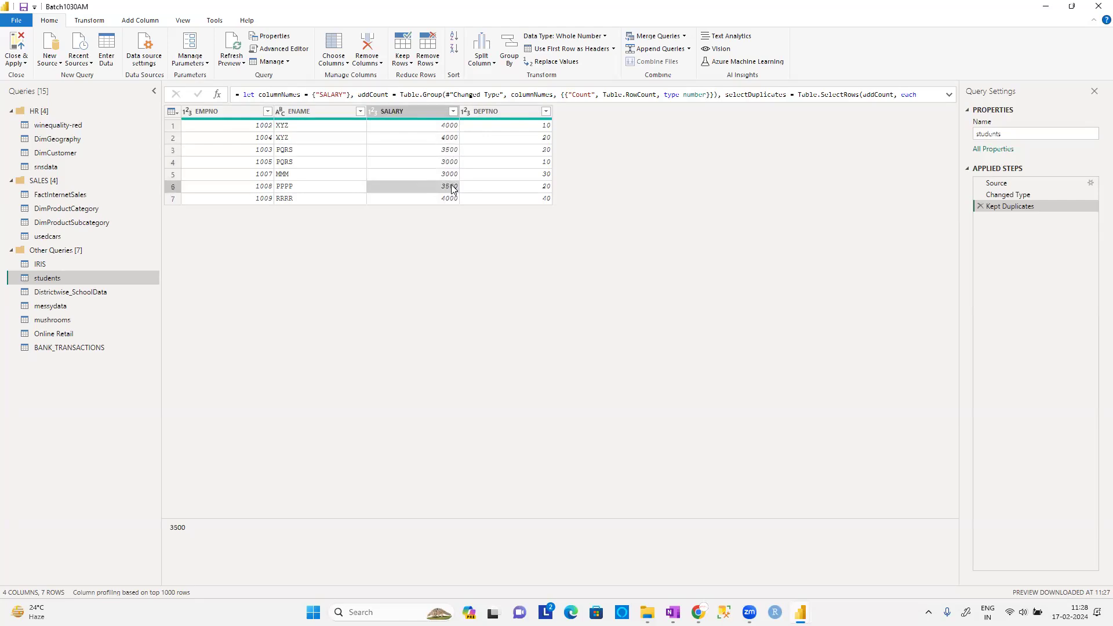
click(979, 206)
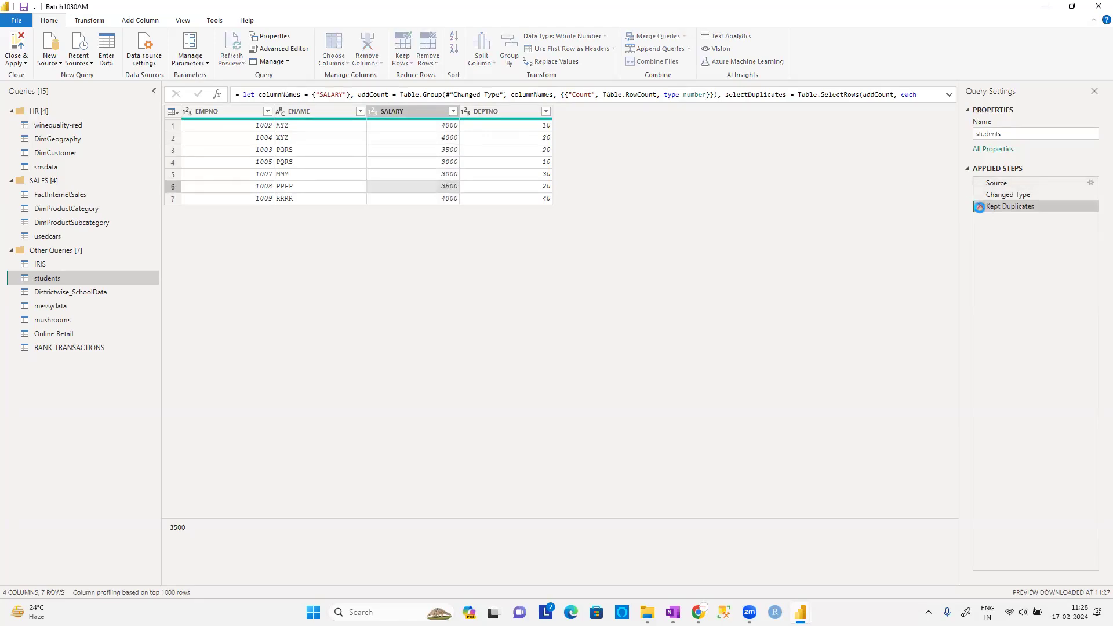
Select the SALARY and DEPTNO columns together and review the Keep Rows options for them.
click(425, 114)
ctrl+click(504, 114)
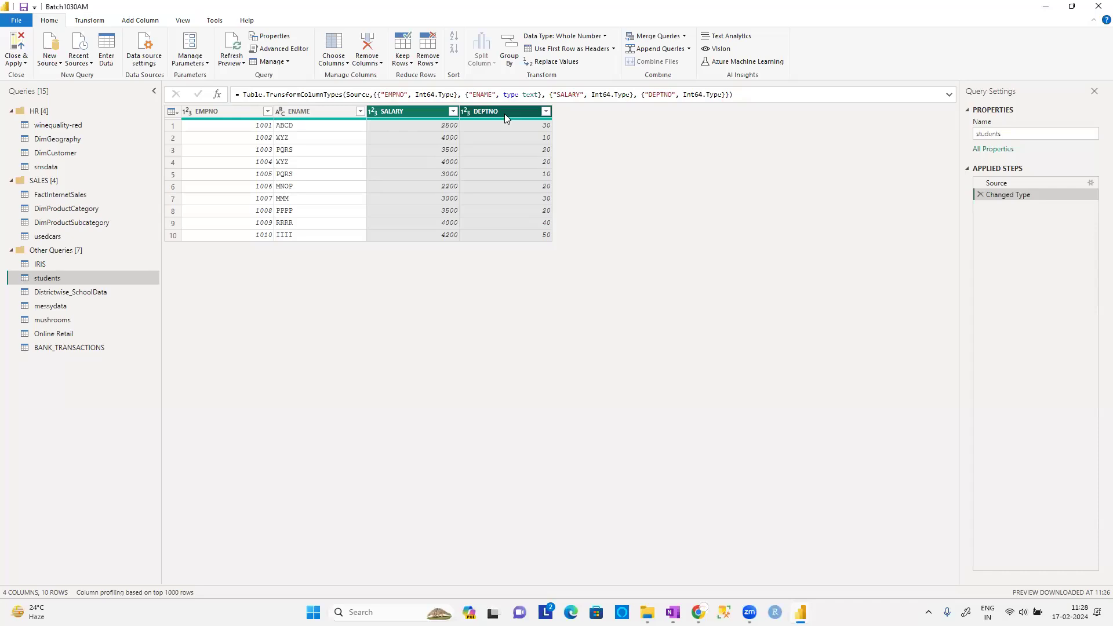
click(401, 61)
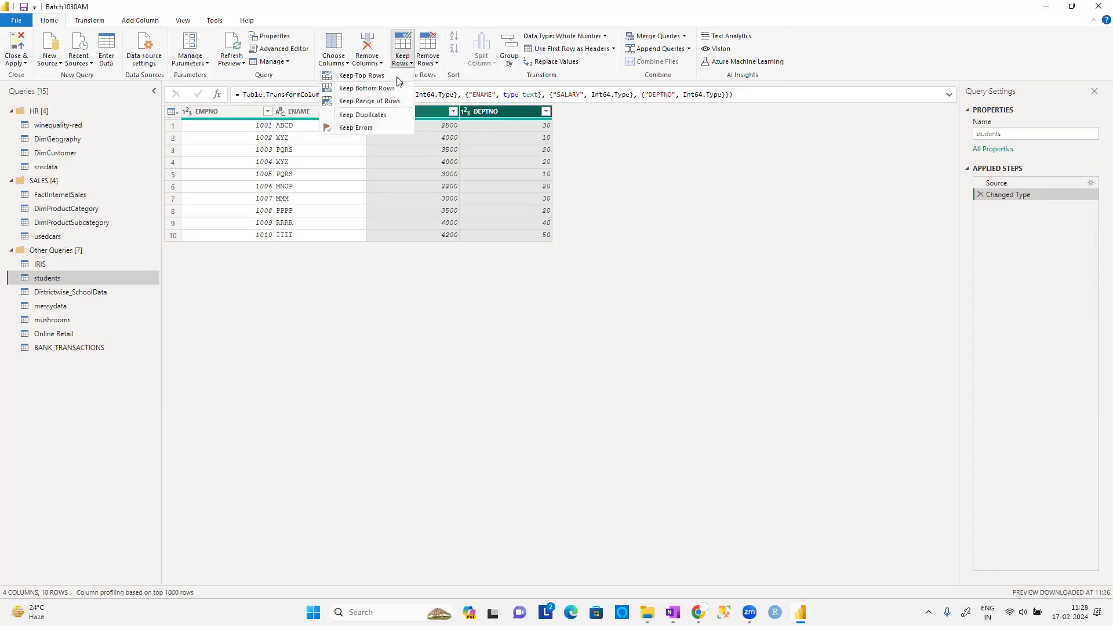
click(684, 173)
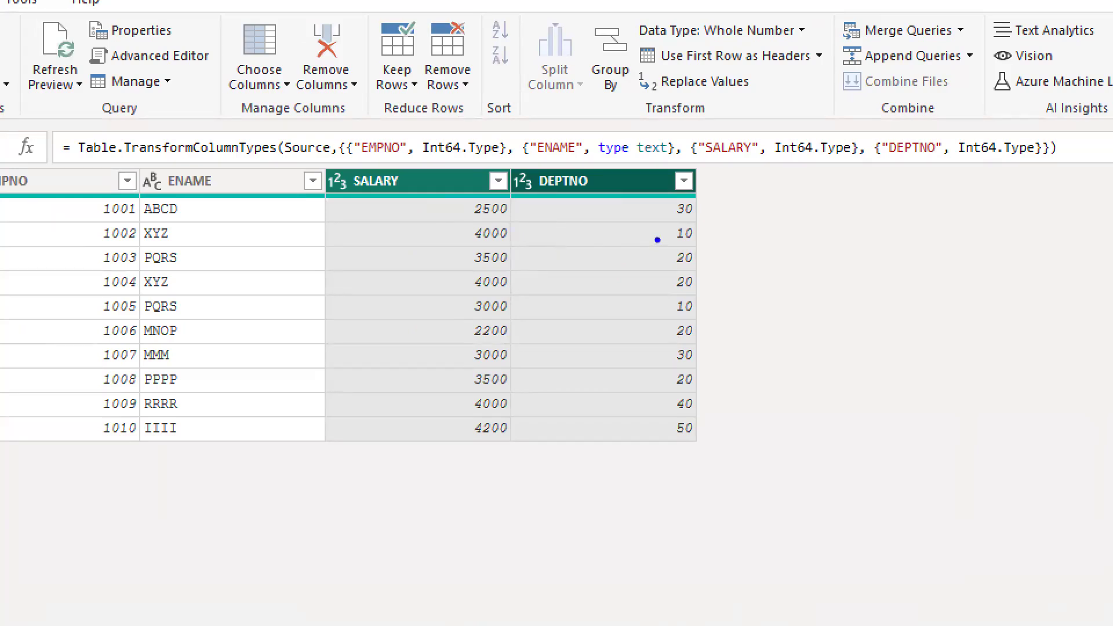
Mark the SALARY and DEPTNO pairs row by row on screen to compare them for duplicate combinations.
drag(670, 245, 696, 244)
drag(443, 233, 477, 222)
drag(428, 396, 459, 390)
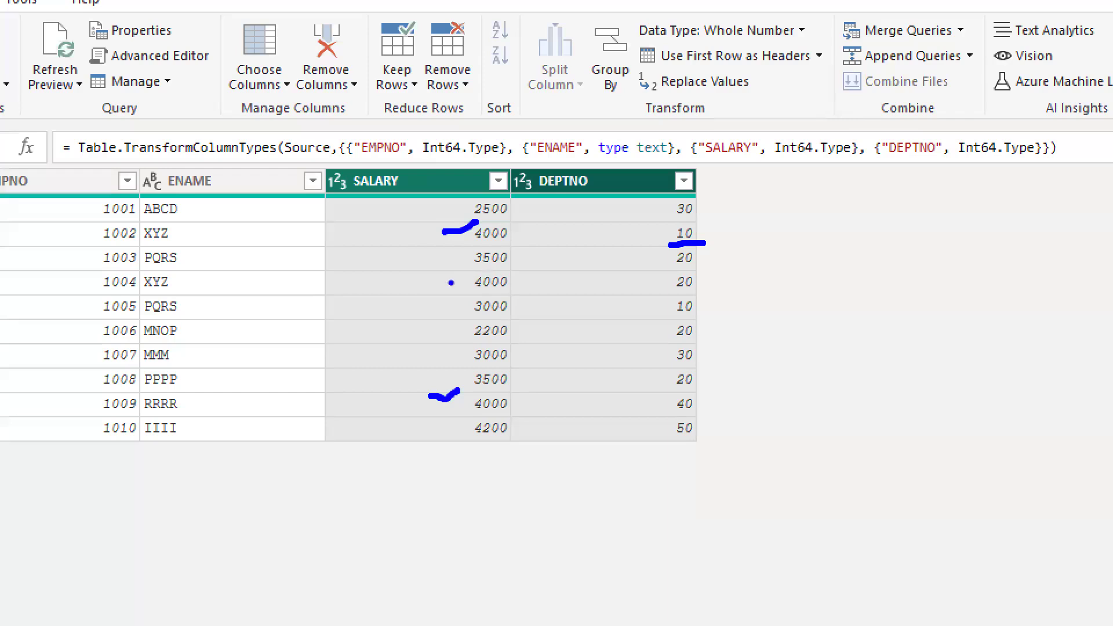
mouse_move(467, 240)
mouse_down()
mouse_move(666, 249)
mouse_move(711, 229)
mouse_move(648, 214)
mouse_move(487, 218)
mouse_move(466, 225)
mouse_move(468, 258)
mouse_up()
mouse_move(471, 418)
mouse_down()
mouse_move(669, 425)
mouse_move(698, 403)
mouse_move(472, 393)
mouse_move(468, 422)
mouse_move(481, 413)
mouse_up()
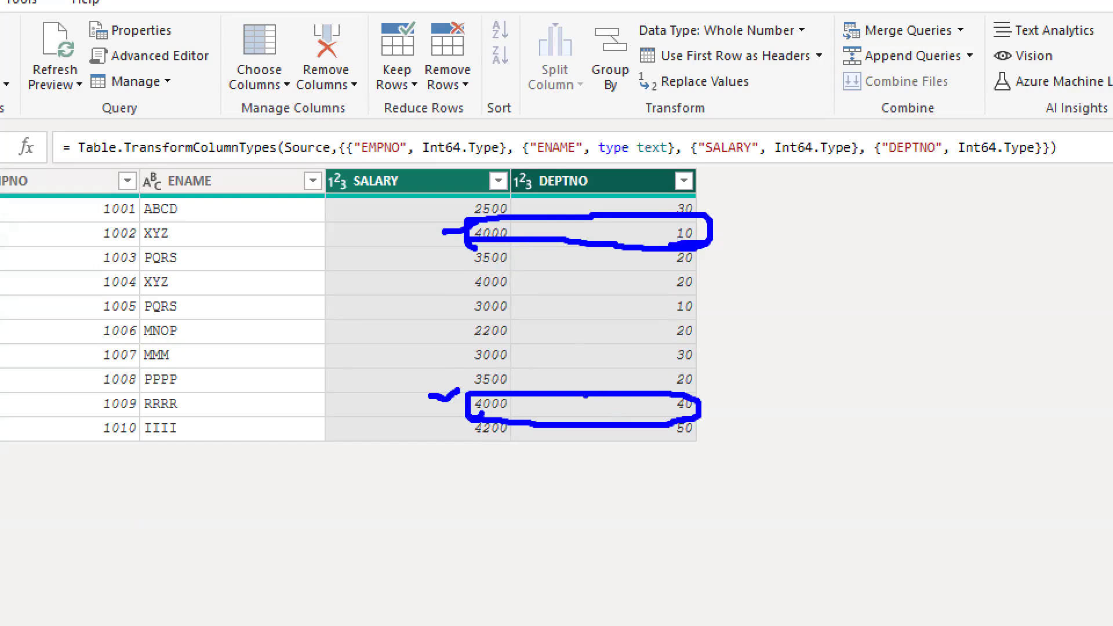
mouse_move(472, 290)
mouse_down()
mouse_move(684, 288)
mouse_move(704, 276)
mouse_move(468, 282)
mouse_move(493, 296)
mouse_up()
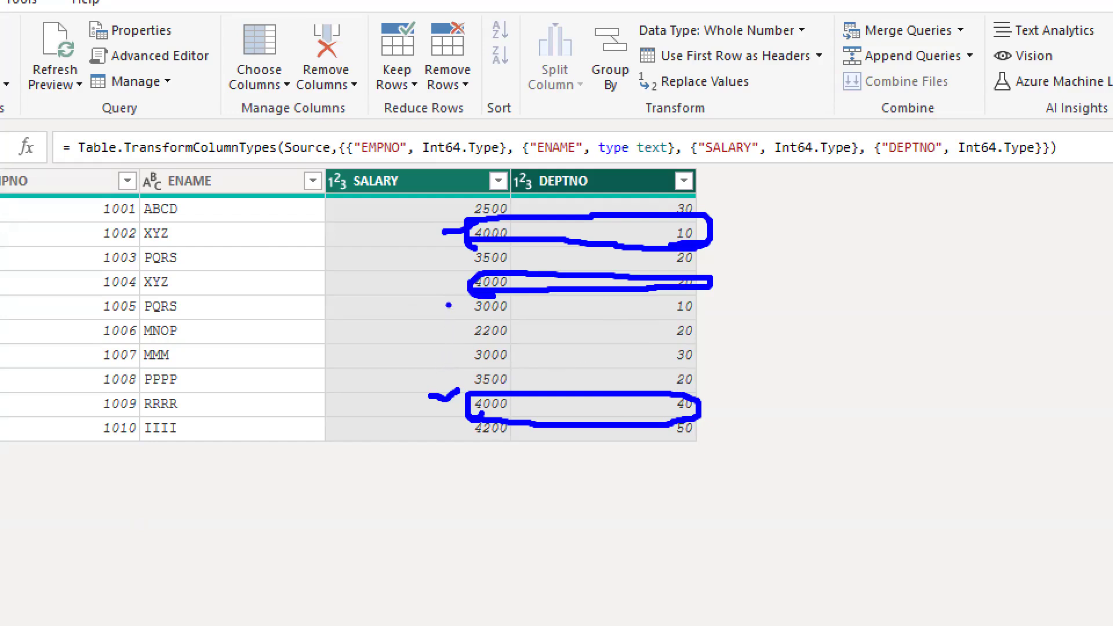
mouse_move(456, 313)
mouse_down()
mouse_move(704, 318)
mouse_move(527, 296)
mouse_move(459, 311)
mouse_up()
mouse_move(474, 372)
mouse_down()
mouse_move(602, 371)
mouse_move(708, 352)
mouse_move(475, 341)
mouse_move(492, 366)
mouse_up()
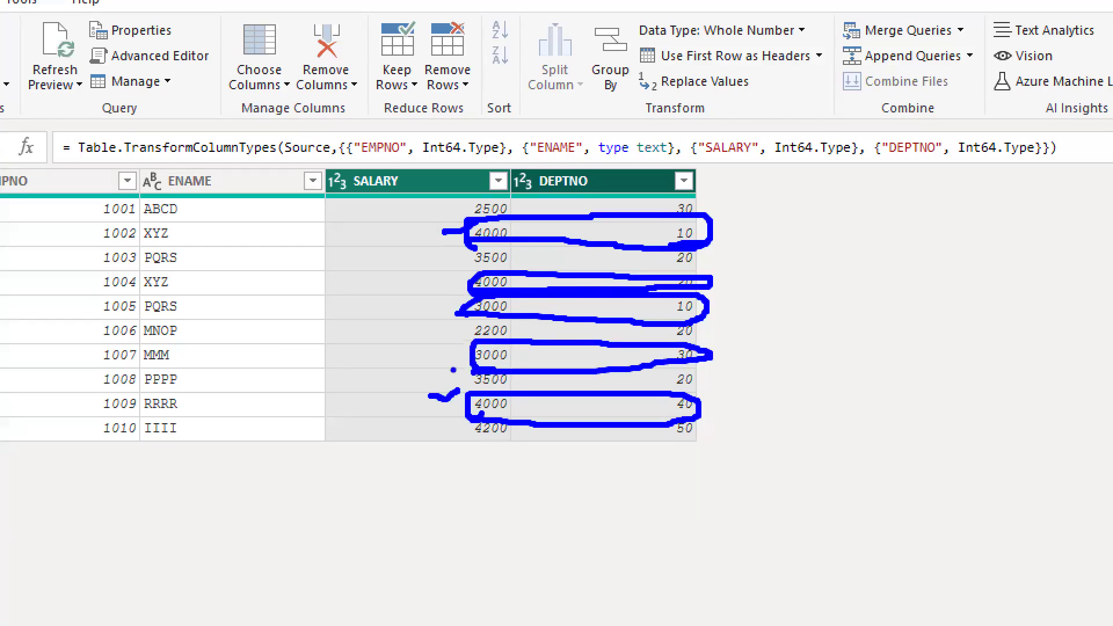
mouse_move(475, 268)
mouse_down()
mouse_move(635, 266)
mouse_move(672, 239)
mouse_move(509, 231)
mouse_move(476, 264)
mouse_up()
mouse_move(468, 385)
mouse_down()
mouse_move(629, 398)
mouse_move(704, 374)
mouse_move(559, 359)
mouse_move(464, 374)
mouse_move(464, 396)
mouse_up()
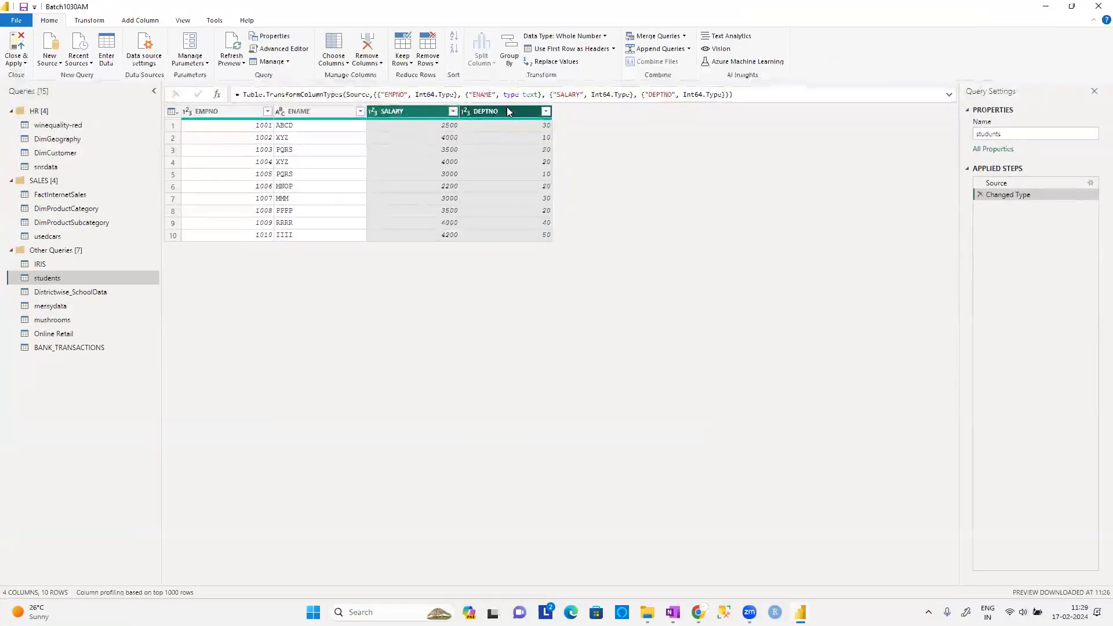
click(611, 181)
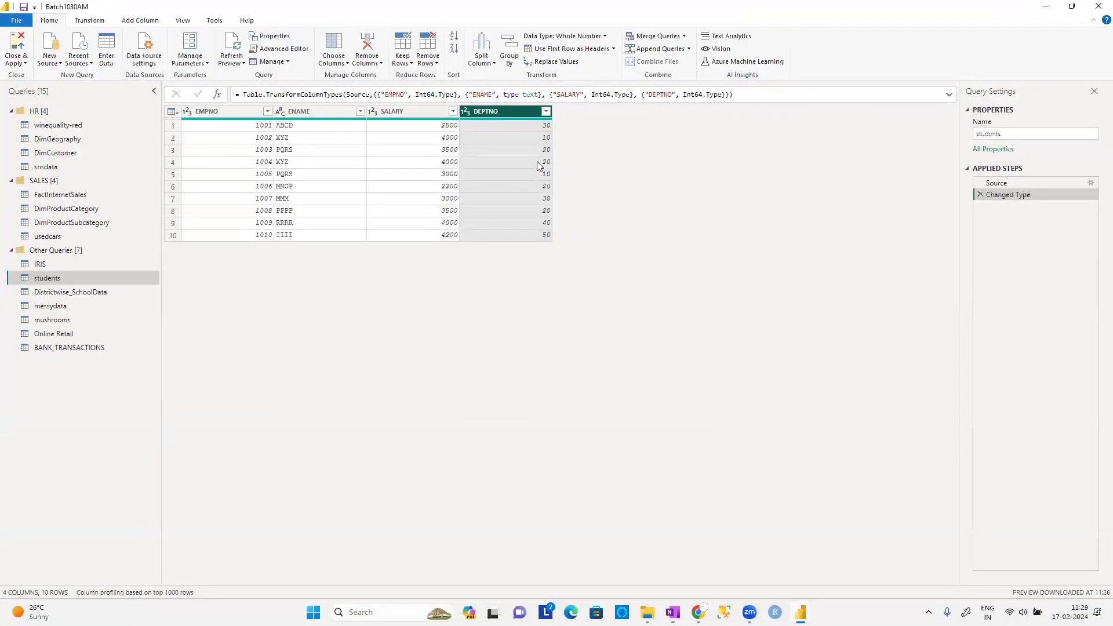
click(430, 108)
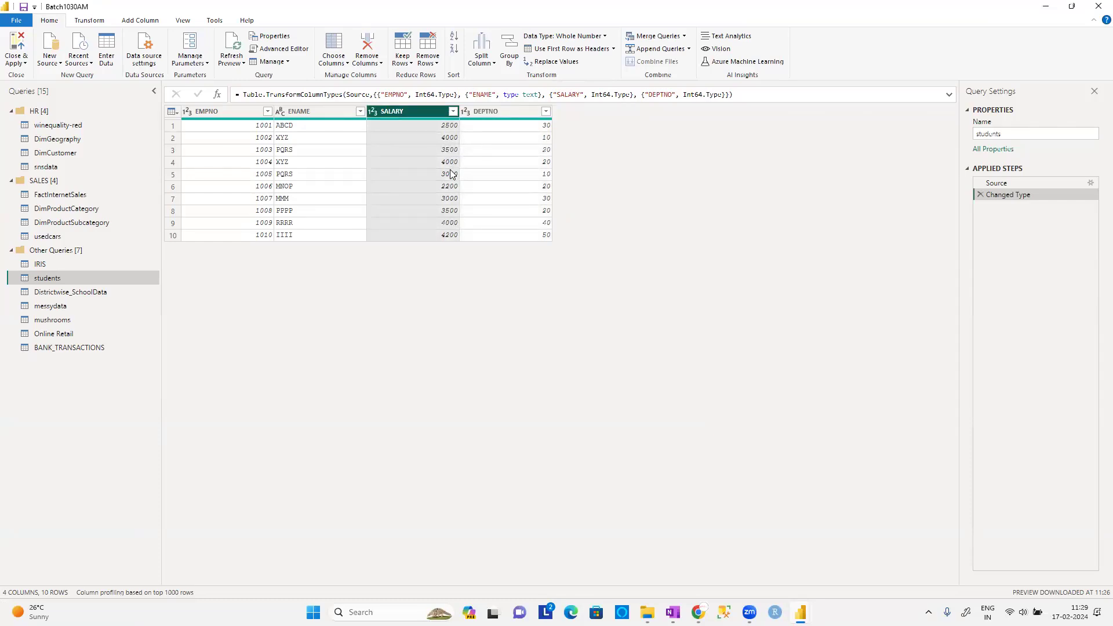
Keep only the students rows whose SALARY and DEPTNO combination is duplicated, and delete the Kept Duplicates step after viewing the result.
ctrl+click(494, 111)
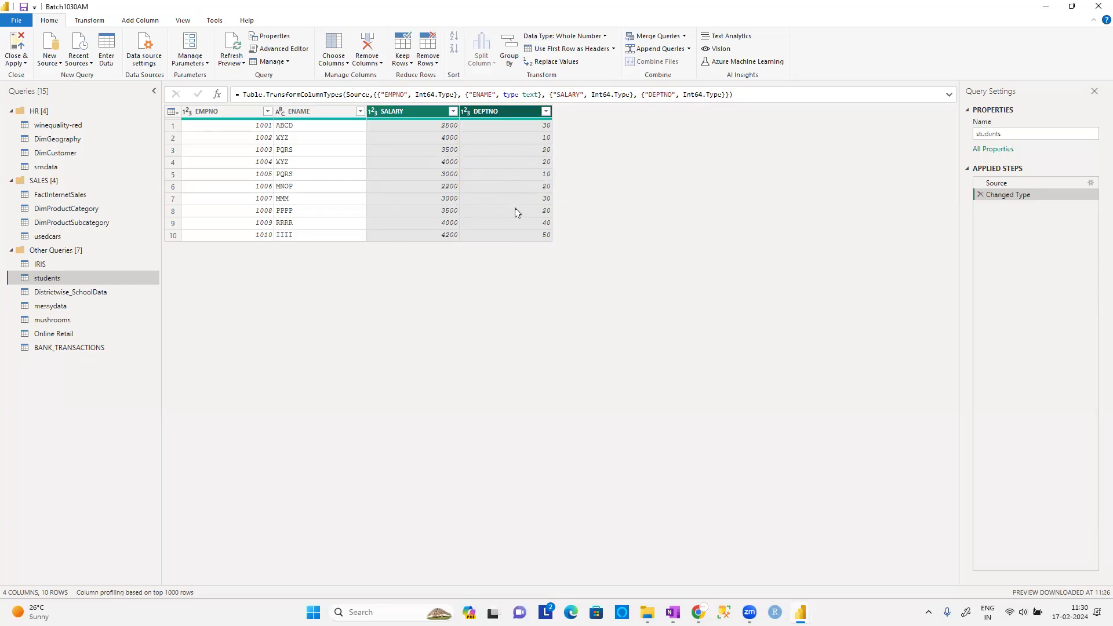
click(403, 63)
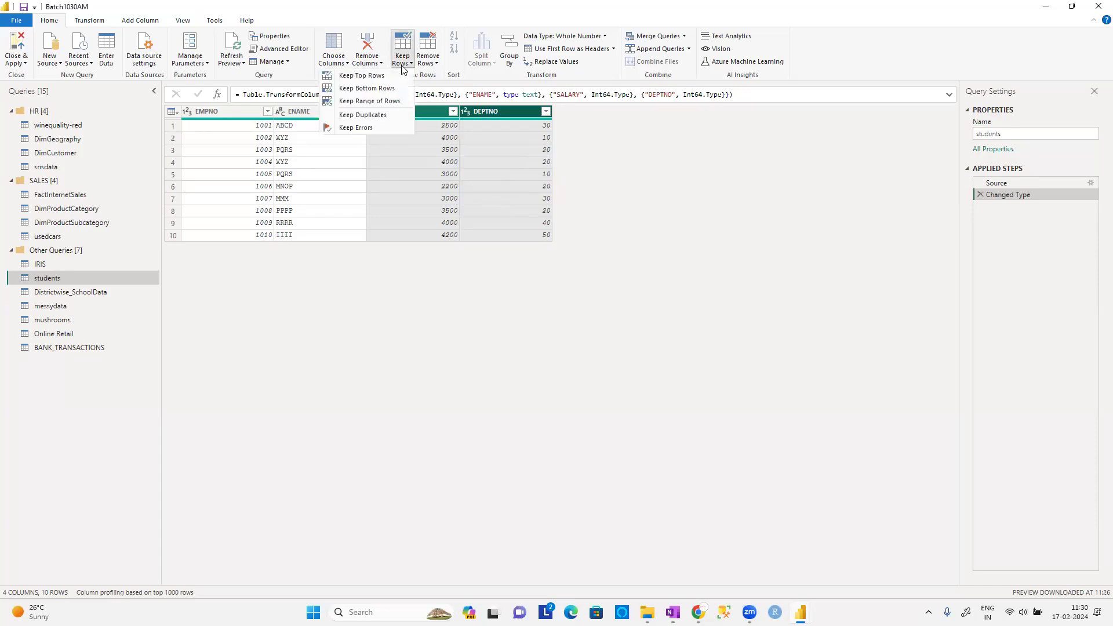
click(382, 115)
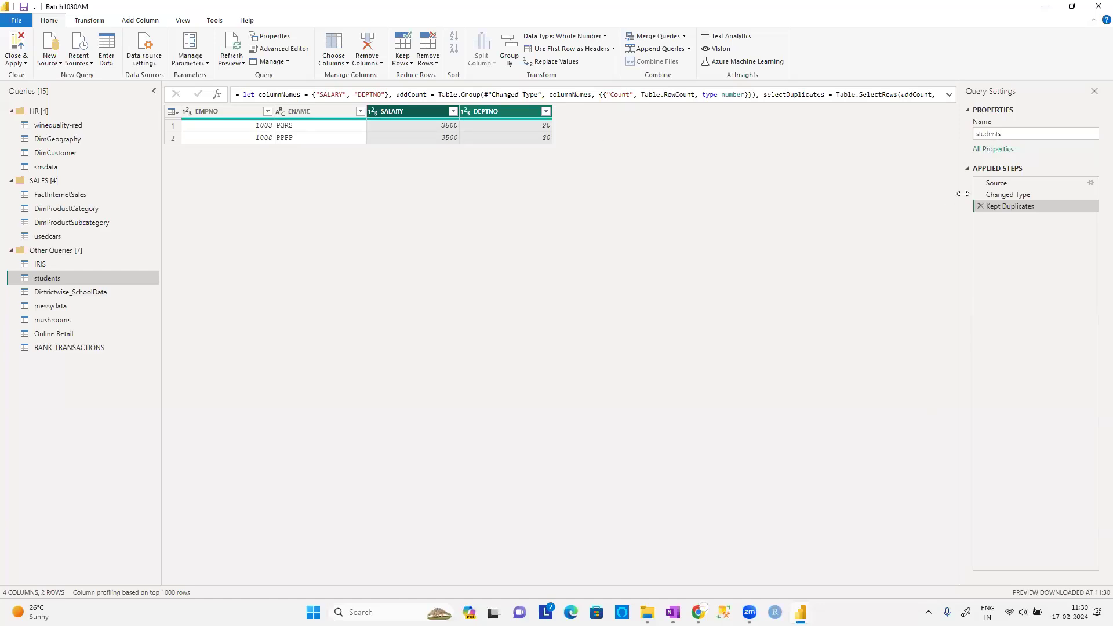
click(978, 207)
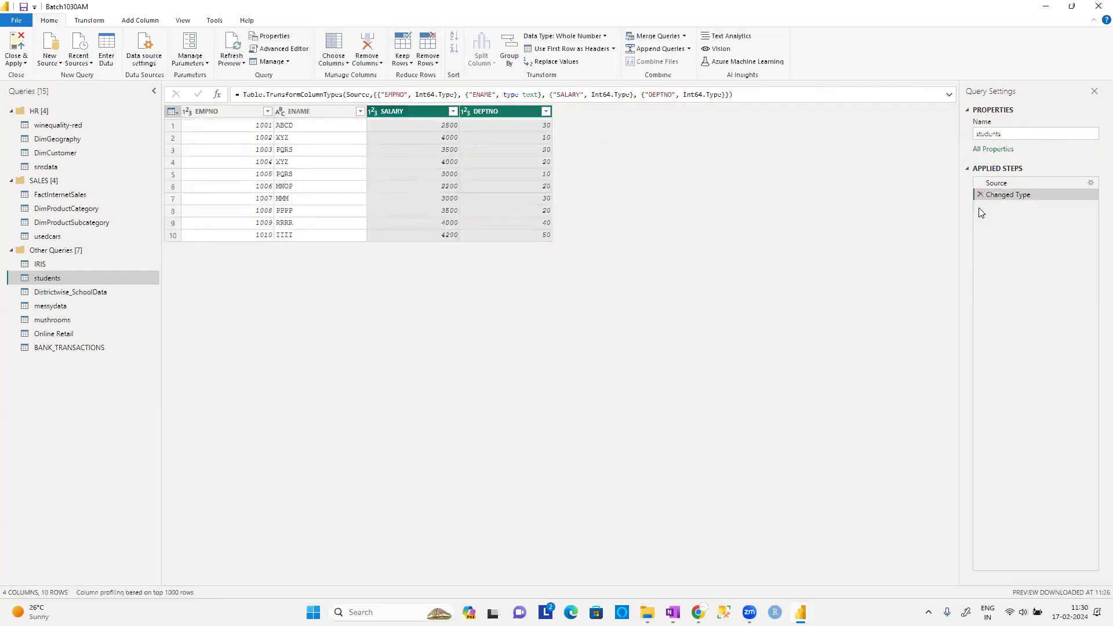
Select the ENAME column of the students query and tick the repeated XYZ and PQRS names on screen.
click(315, 114)
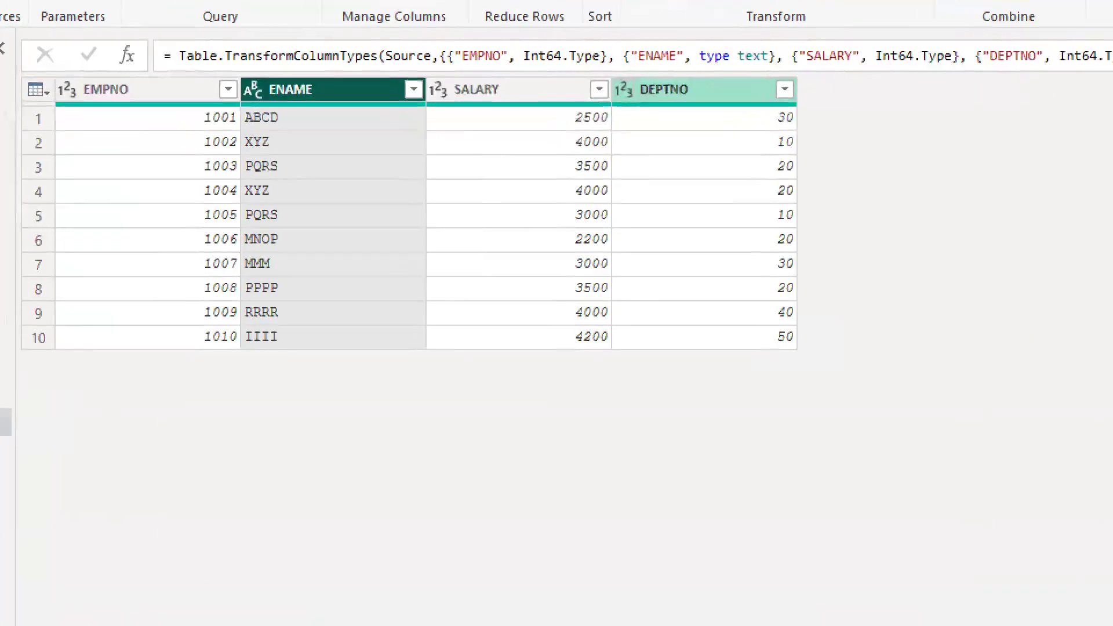
drag(296, 136, 314, 131)
mouse_move(361, 171)
mouse_down()
mouse_move(394, 164)
mouse_move(374, 144)
mouse_move(413, 136)
mouse_up()
drag(360, 196, 407, 195)
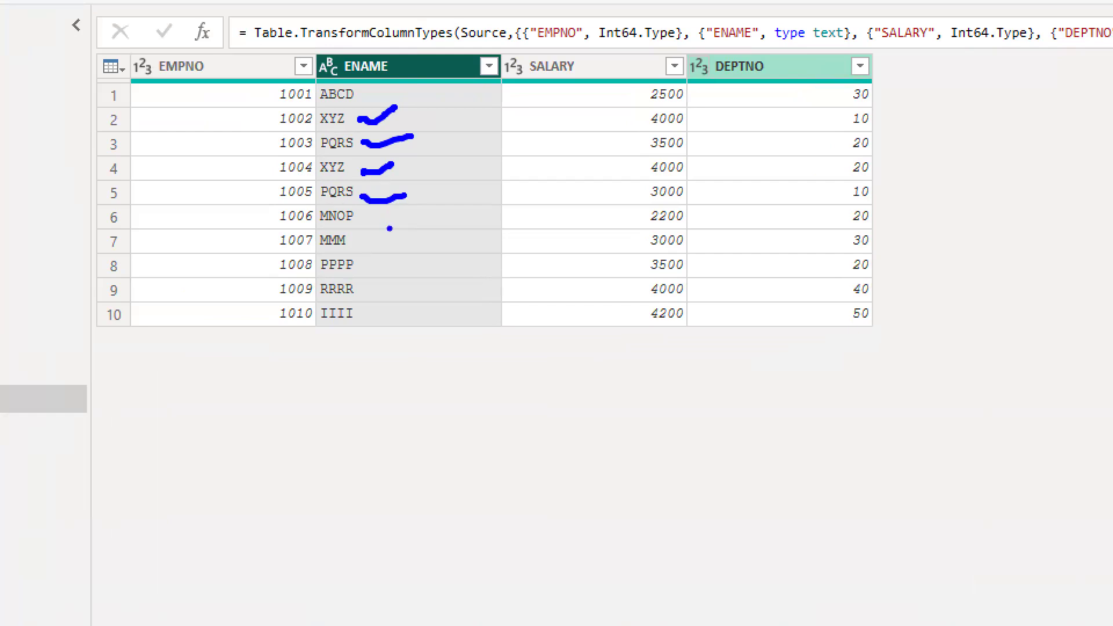
key(Escape)
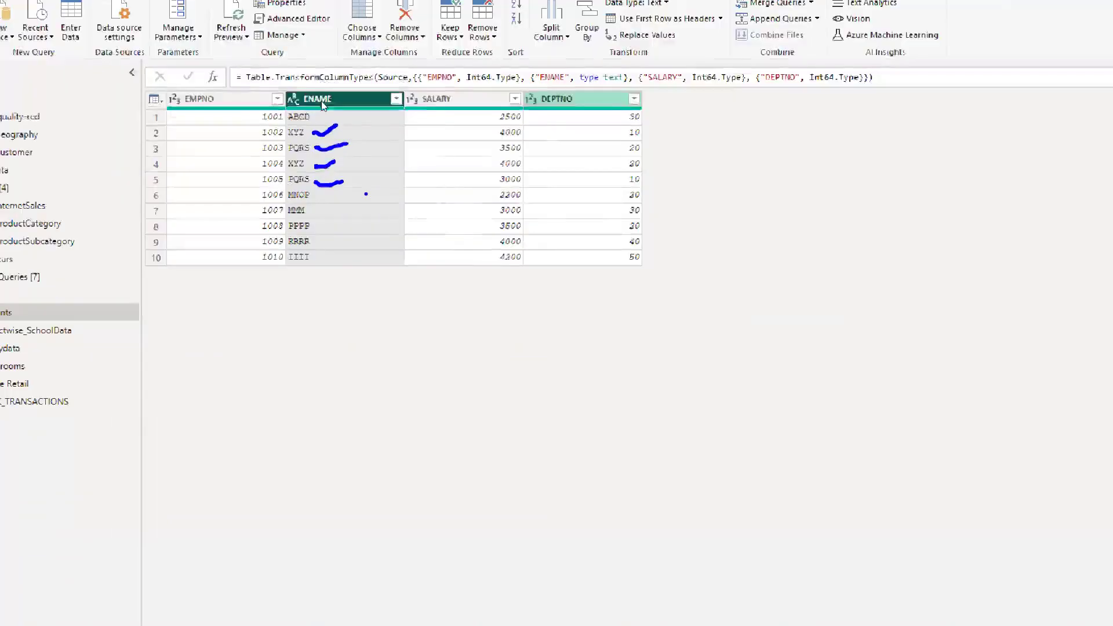
Add SALARY to the ENAME selection and outline the XYZ rows 2 and 4 on screen to compare their salaries.
ctrl+click(384, 111)
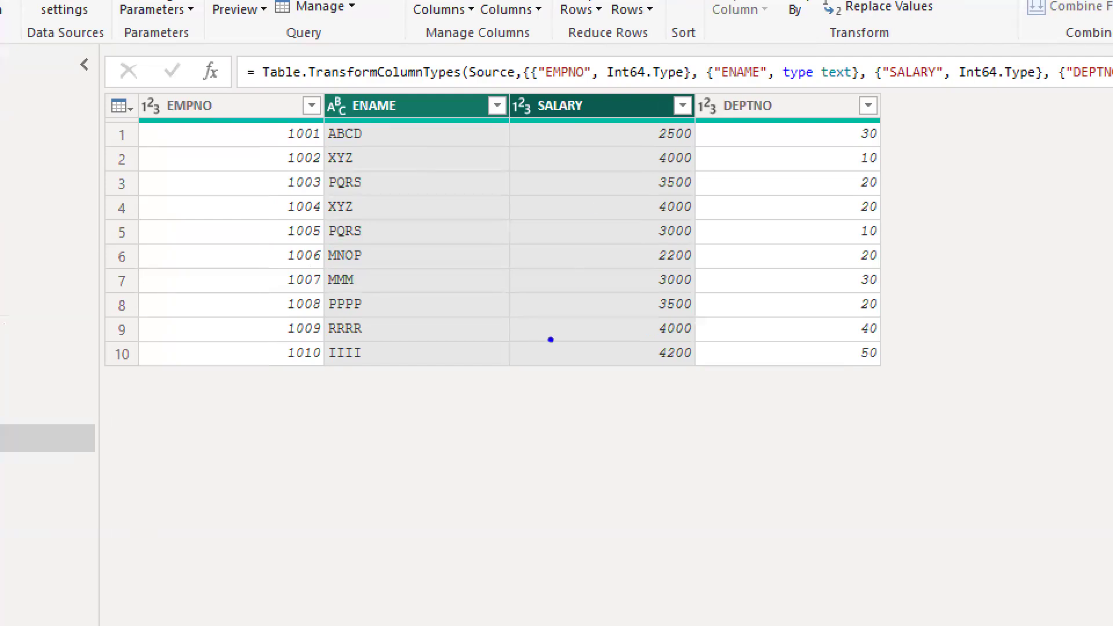
mouse_move(323, 166)
mouse_down()
mouse_move(703, 171)
mouse_move(649, 142)
mouse_move(347, 151)
mouse_move(321, 170)
mouse_up()
mouse_move(323, 220)
mouse_down()
mouse_move(697, 229)
mouse_move(696, 198)
mouse_move(310, 204)
mouse_move(324, 225)
mouse_up()
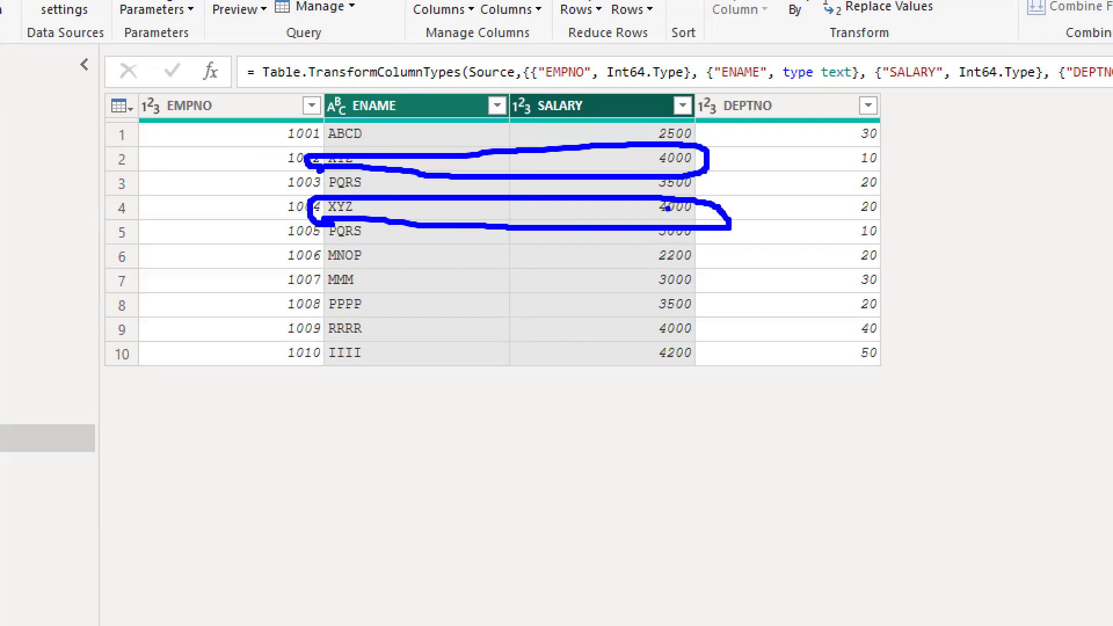
key(Escape)
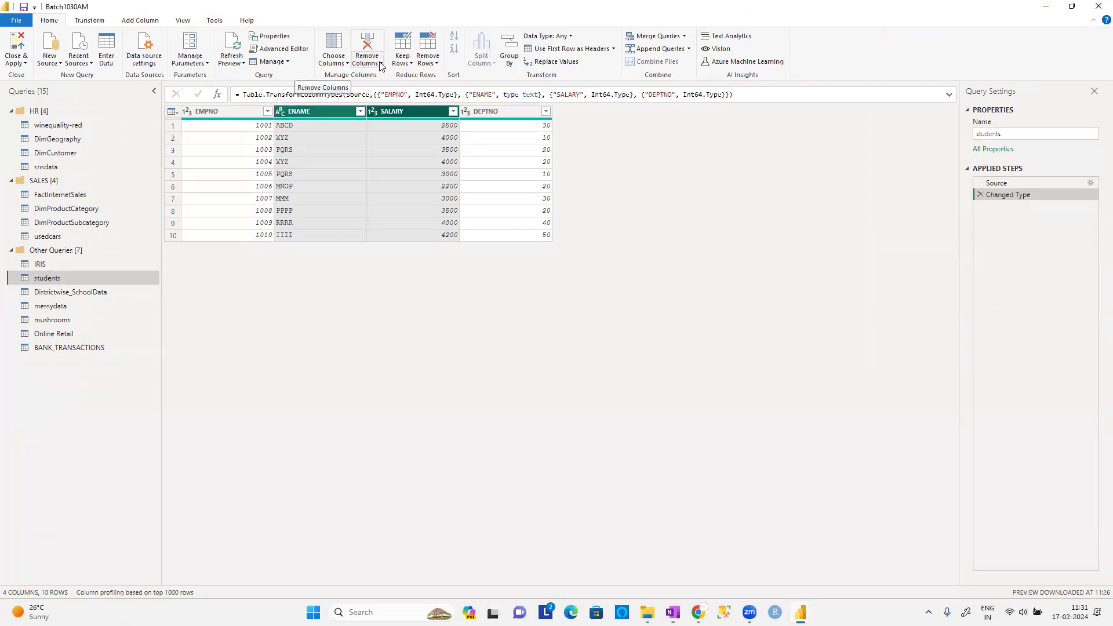
Keep only the rows with duplicate ENAME and SALARY combinations, and delete the Kept Duplicates step after viewing the result.
click(402, 58)
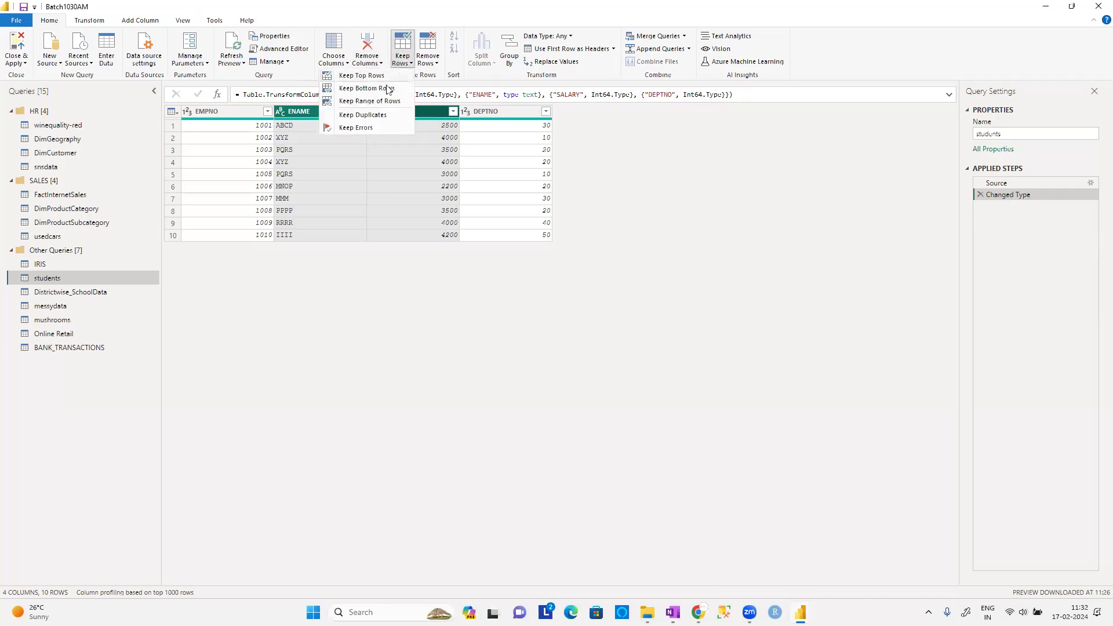
click(382, 115)
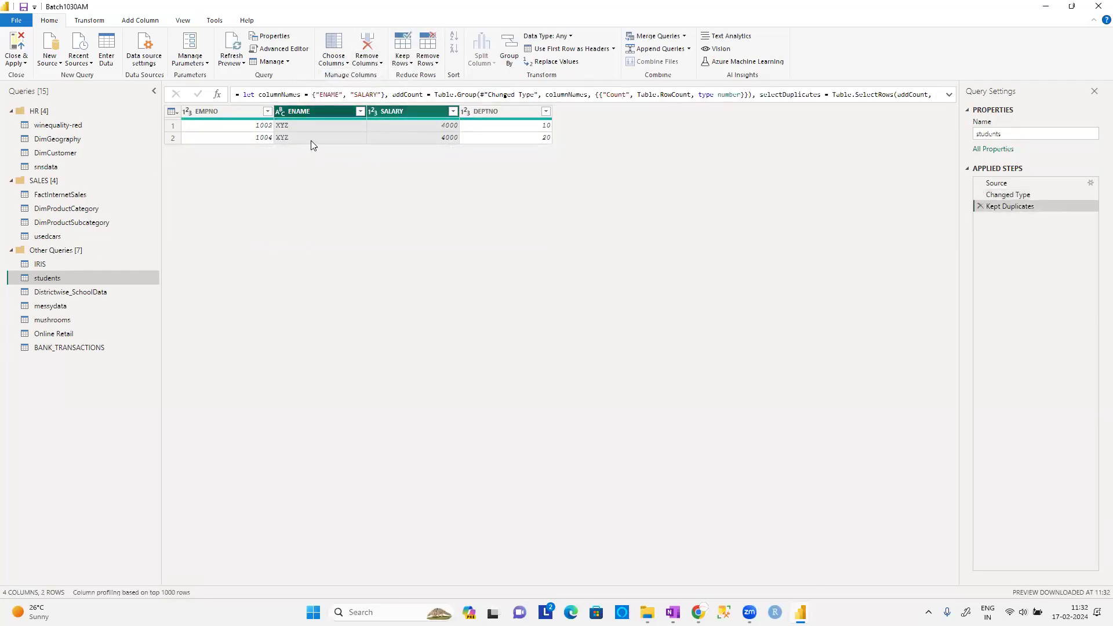
click(980, 206)
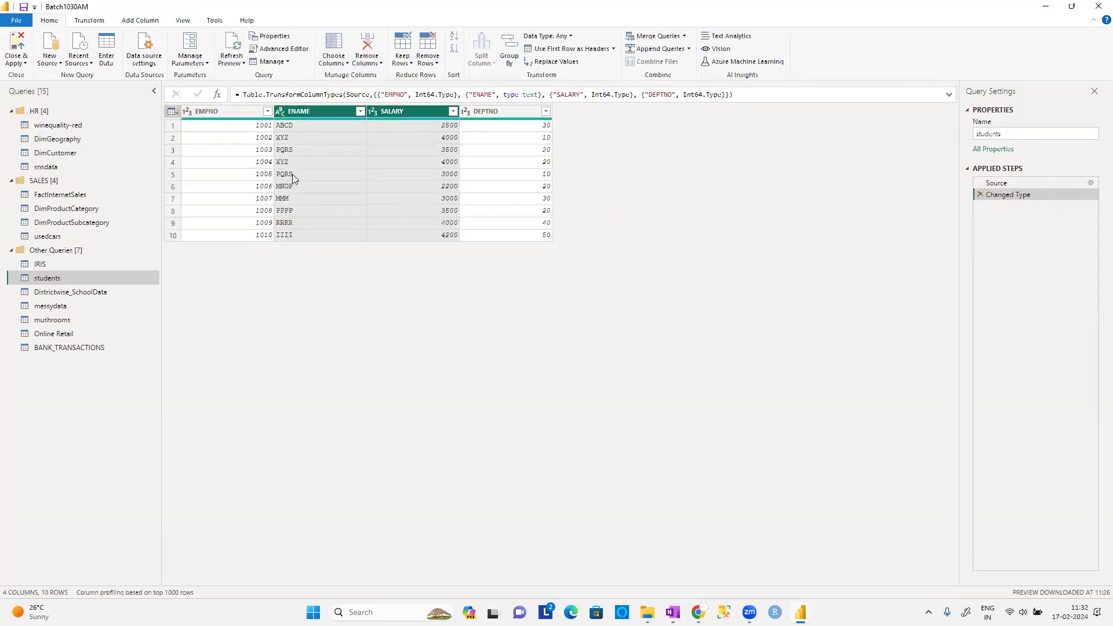
Check the two PQRS rows in the ENAME column and compare their SALARY values.
click(294, 149)
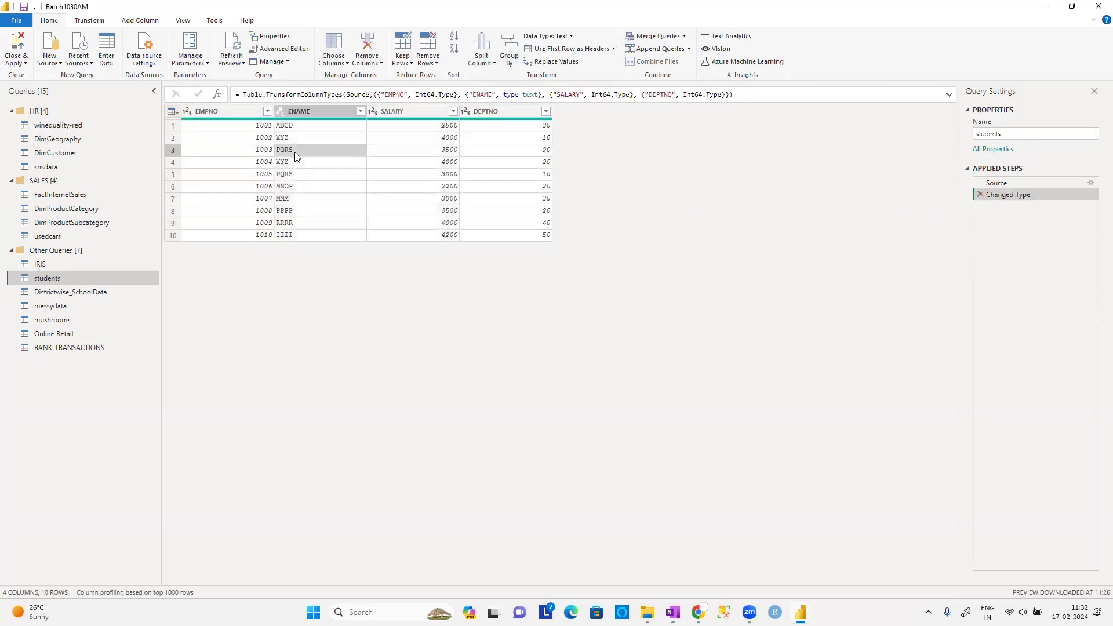
click(299, 174)
click(446, 151)
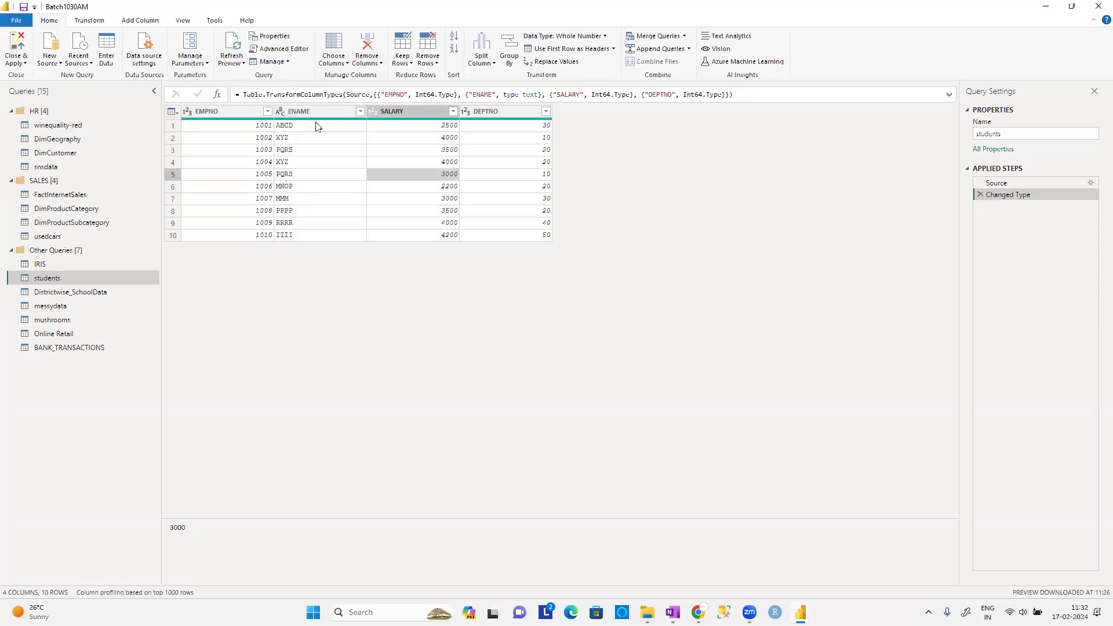
Select the ENAME, SALARY and DEPTNO columns together and tick their three headers on screen.
click(347, 112)
ctrl+click(387, 116)
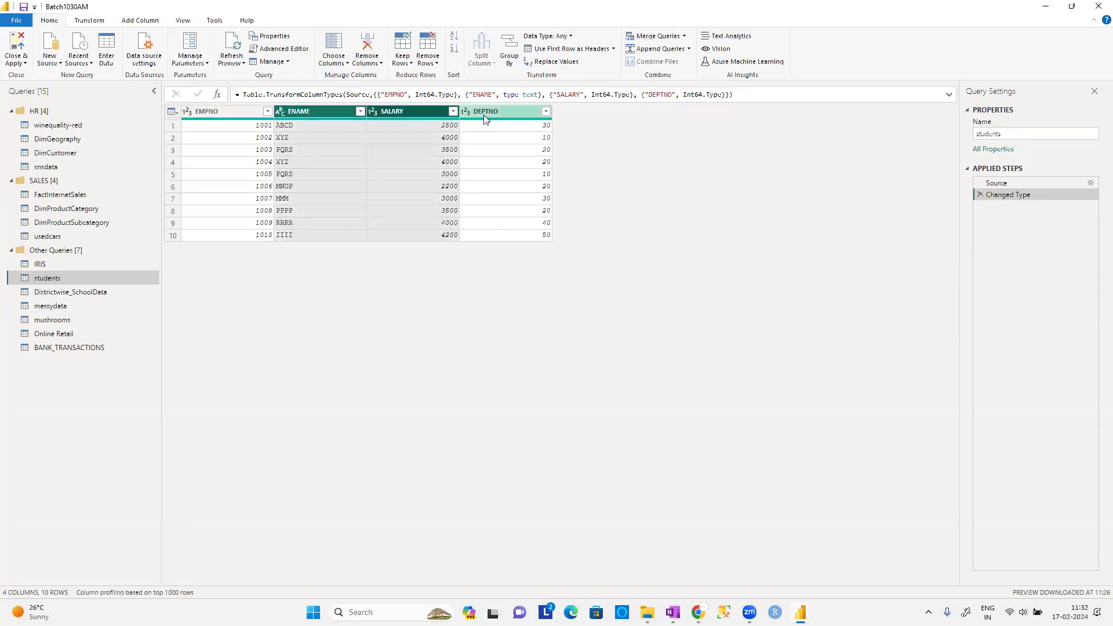
ctrl+click(486, 119)
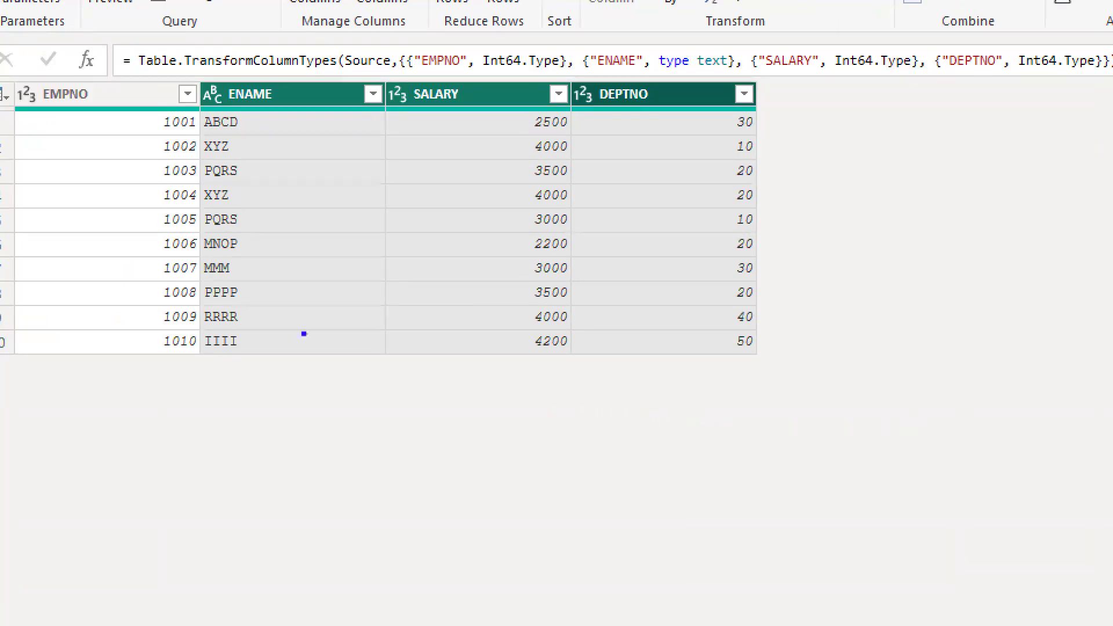
mouse_move(283, 99)
mouse_down()
mouse_move(299, 108)
mouse_move(318, 89)
mouse_up()
drag(490, 91, 528, 70)
drag(693, 99, 738, 76)
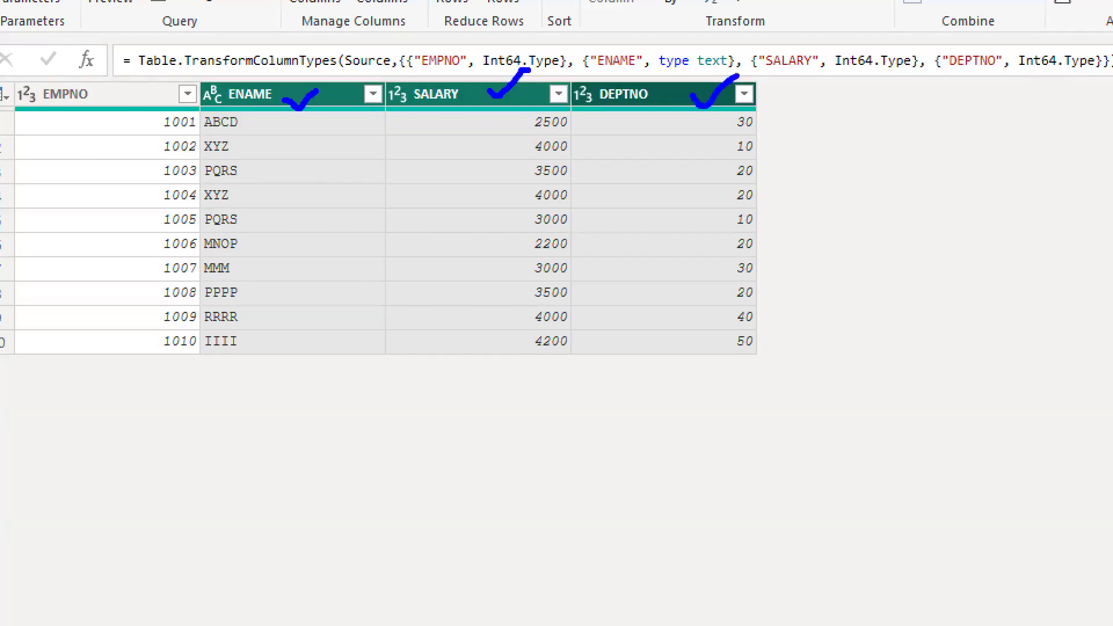
Outline the two XYZ rows across ENAME, SALARY and DEPTNO to compare their department numbers, and clear the markings.
mouse_move(189, 153)
mouse_down()
mouse_move(524, 167)
mouse_move(717, 157)
mouse_move(753, 133)
mouse_move(189, 124)
mouse_move(191, 154)
mouse_up()
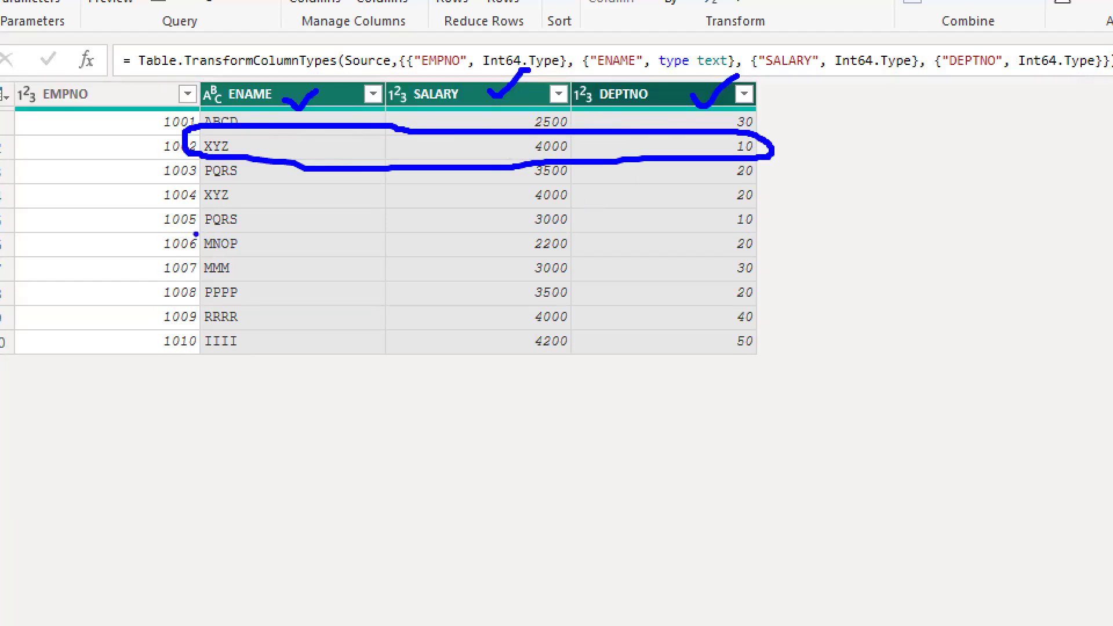
drag(194, 233, 327, 232)
mouse_move(193, 209)
mouse_down()
mouse_move(746, 205)
mouse_move(769, 183)
mouse_move(181, 180)
mouse_move(196, 199)
mouse_up()
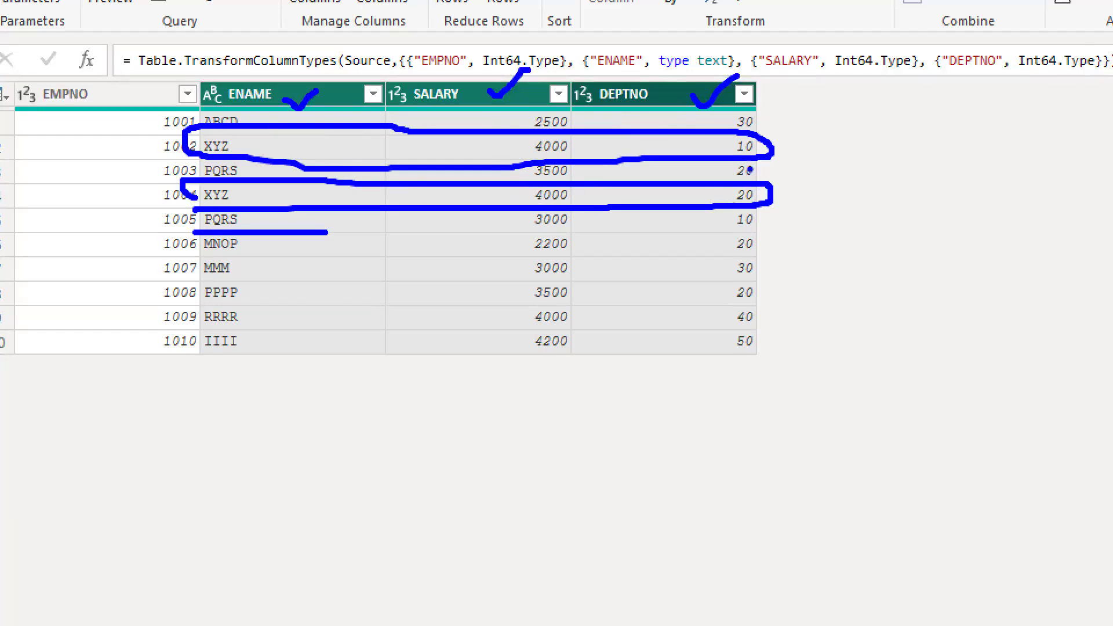
mouse_move(784, 144)
mouse_down()
mouse_move(805, 154)
mouse_move(790, 156)
mouse_move(814, 186)
mouse_move(791, 203)
mouse_up()
key(Escape)
Keep duplicates based on ENAME, SALARY and DEPTNO combined, and delete the Kept Duplicates step after viewing the result.
click(403, 64)
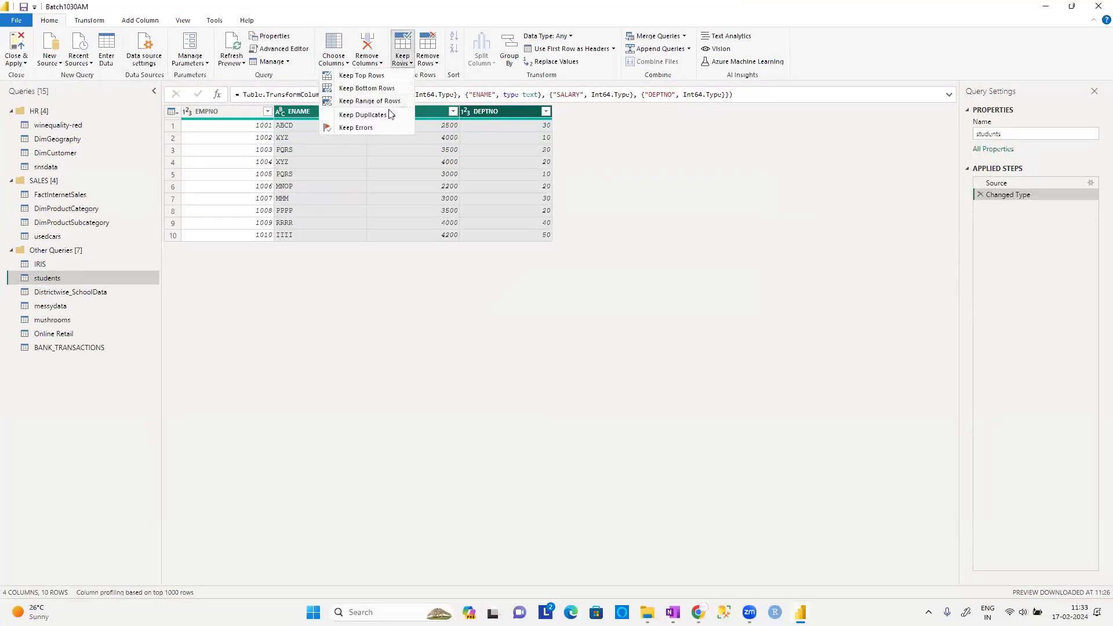
click(391, 114)
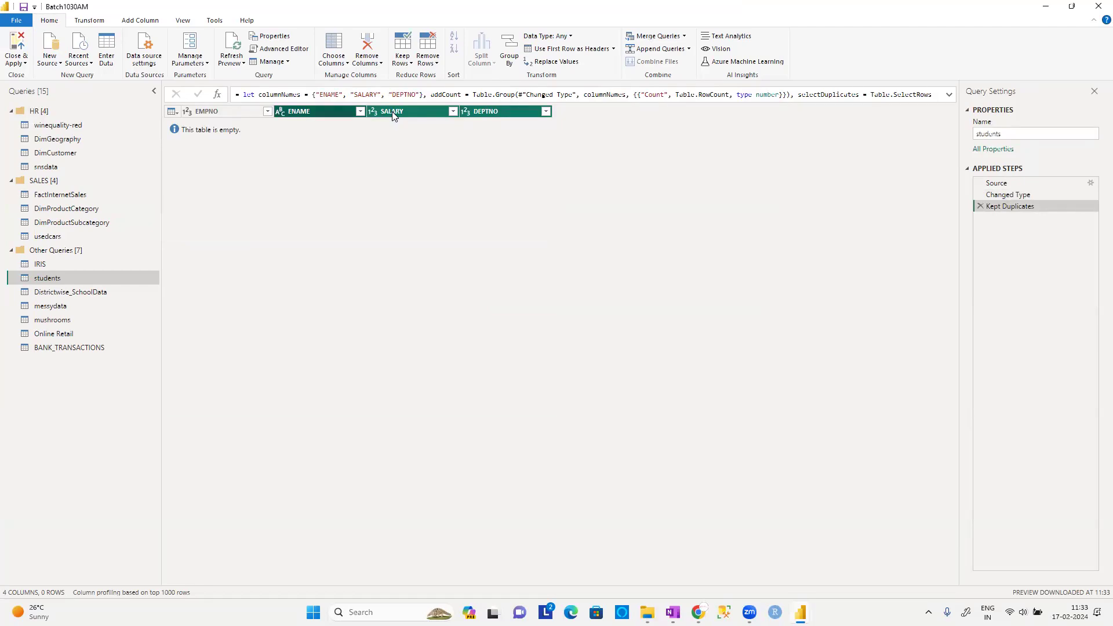
click(980, 206)
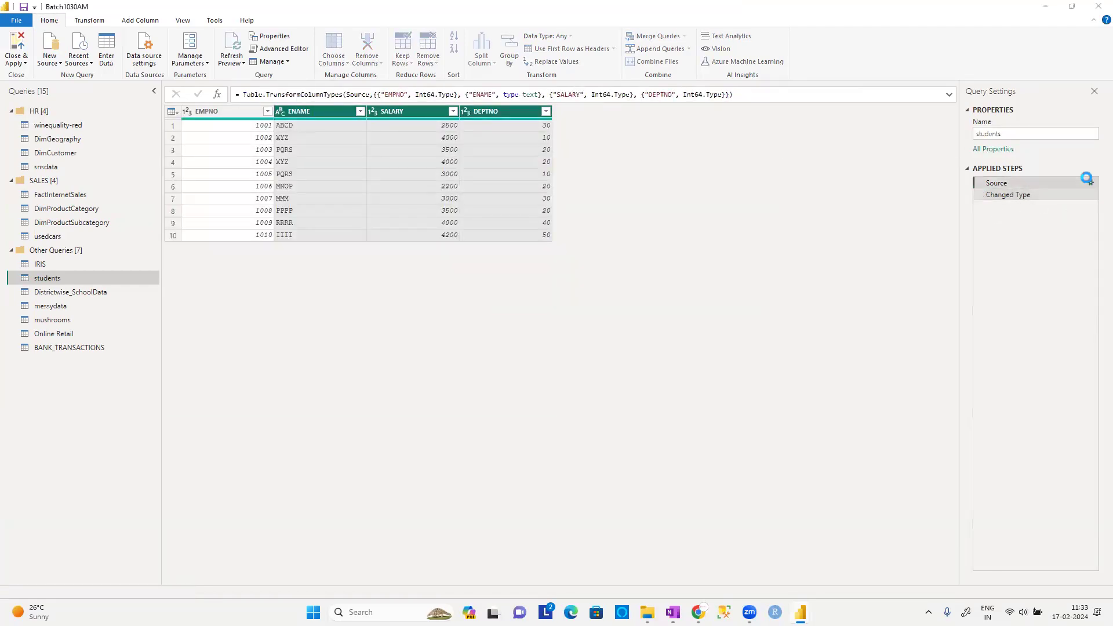
Edit the students source table to set DEPTNO to 10 for EMPNO 1004, and return to the Changed Type step.
click(1089, 183)
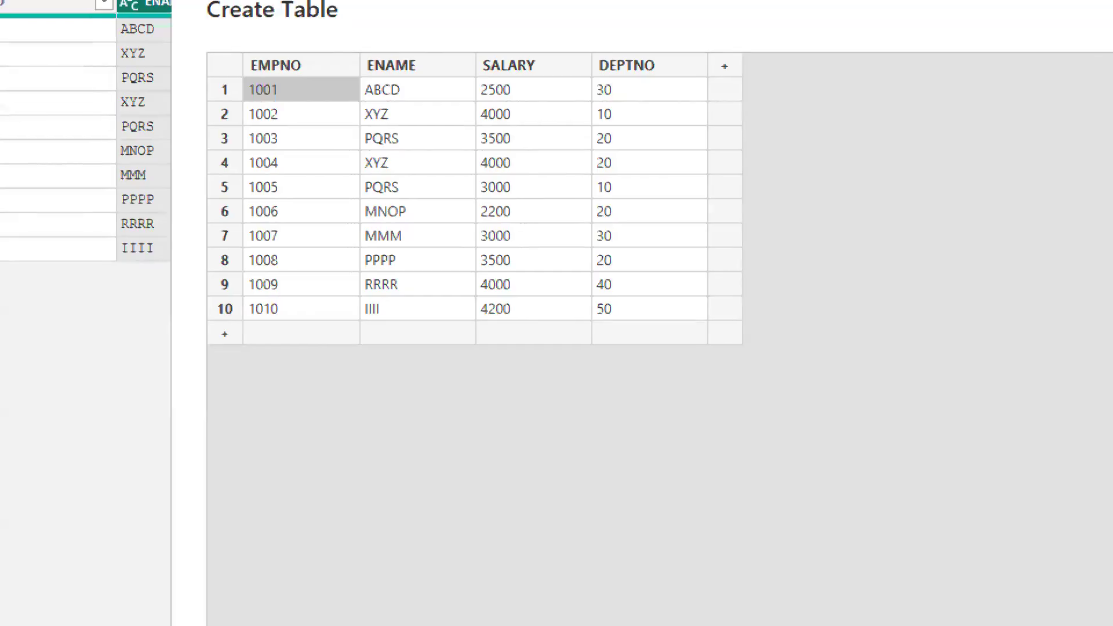
click(417, 116)
click(646, 123)
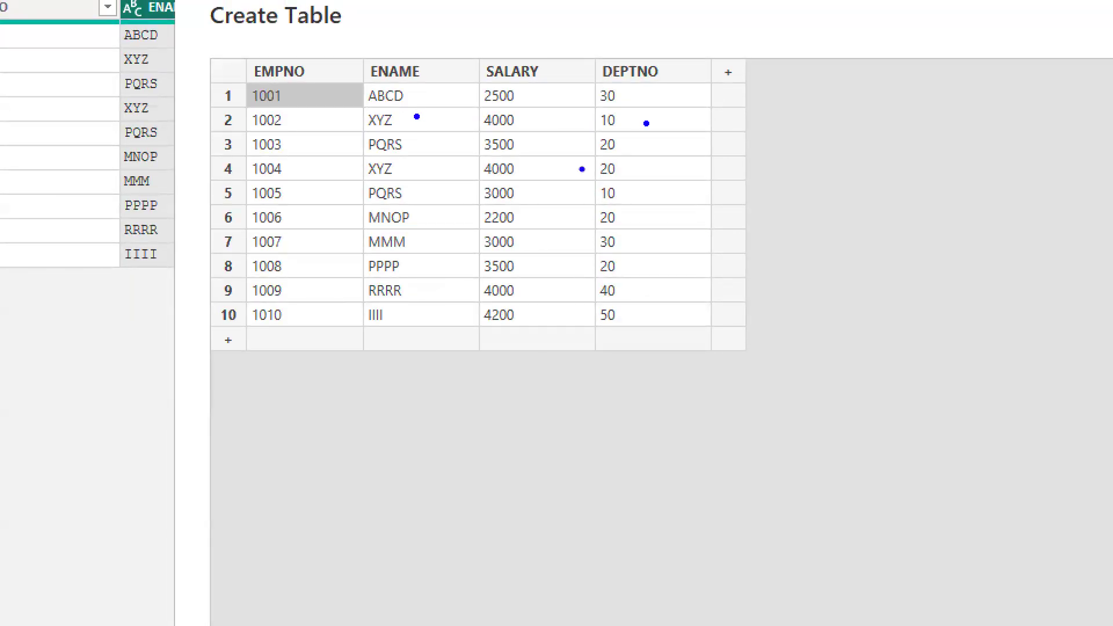
click(406, 177)
click(615, 174)
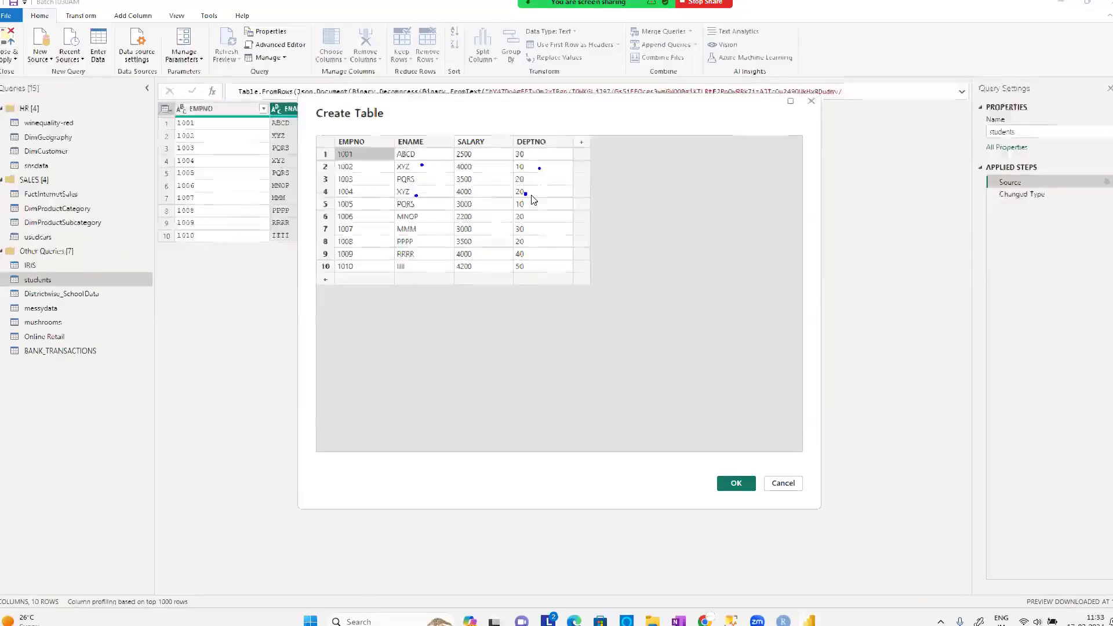
click(532, 194)
text(10)
click(741, 480)
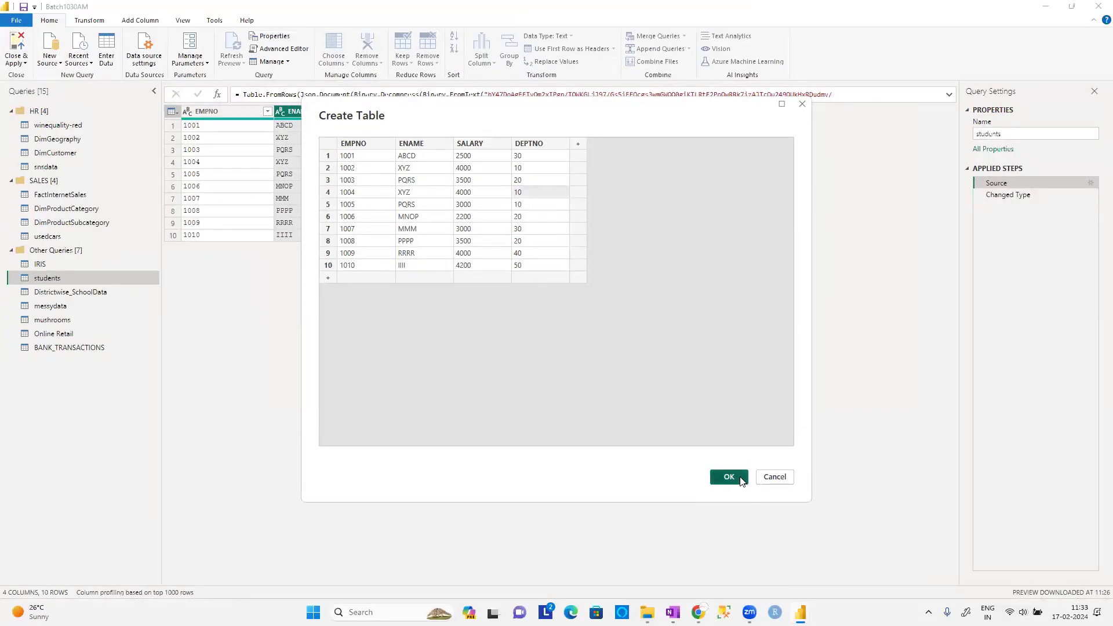
click(1010, 196)
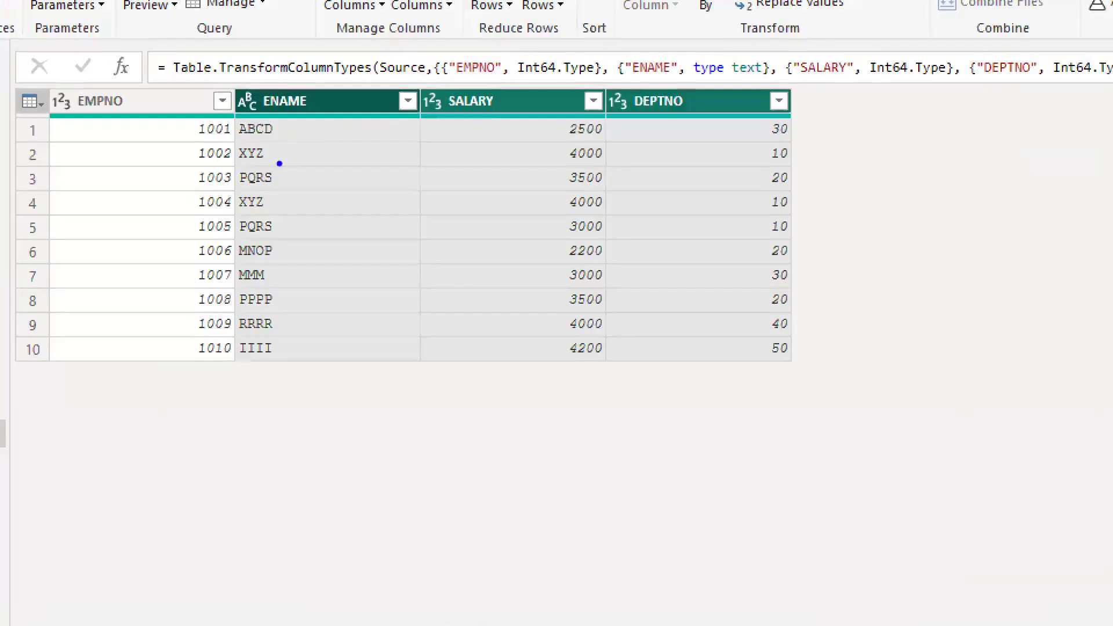
Underline the XYZ rows 2 and 4 on screen to compare their ENAME, SALARY and DEPTNO values.
drag(294, 143, 393, 143)
drag(474, 163, 790, 156)
drag(241, 215, 809, 218)
key(Escape)
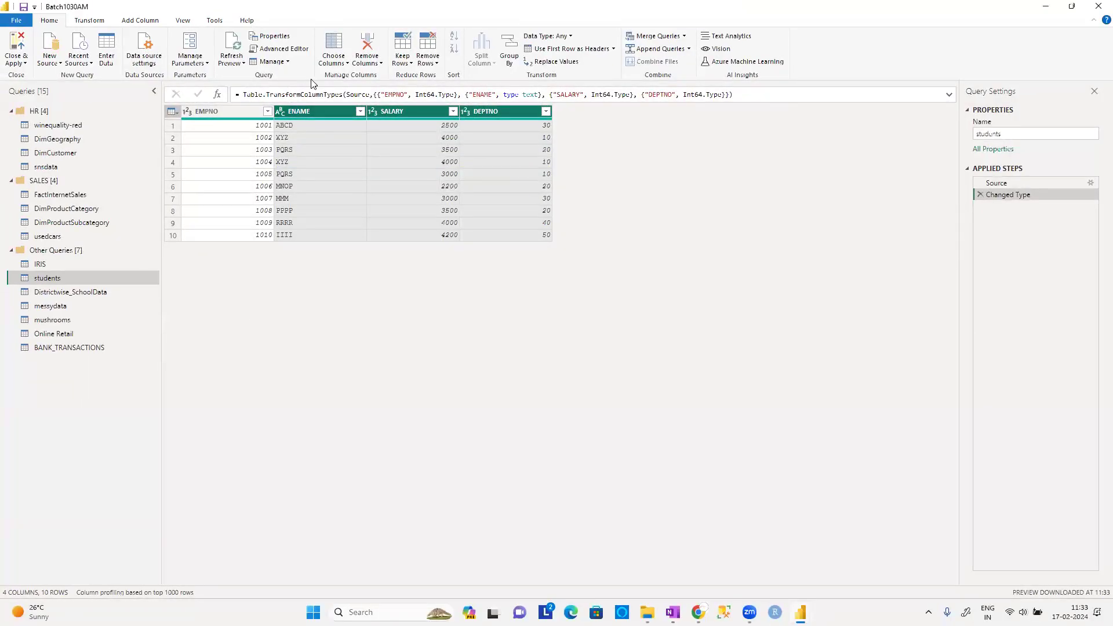
Keep the duplicate ENAME, SALARY and DEPTNO combinations in the edited students data, and delete the Kept Duplicates step after viewing them.
click(404, 60)
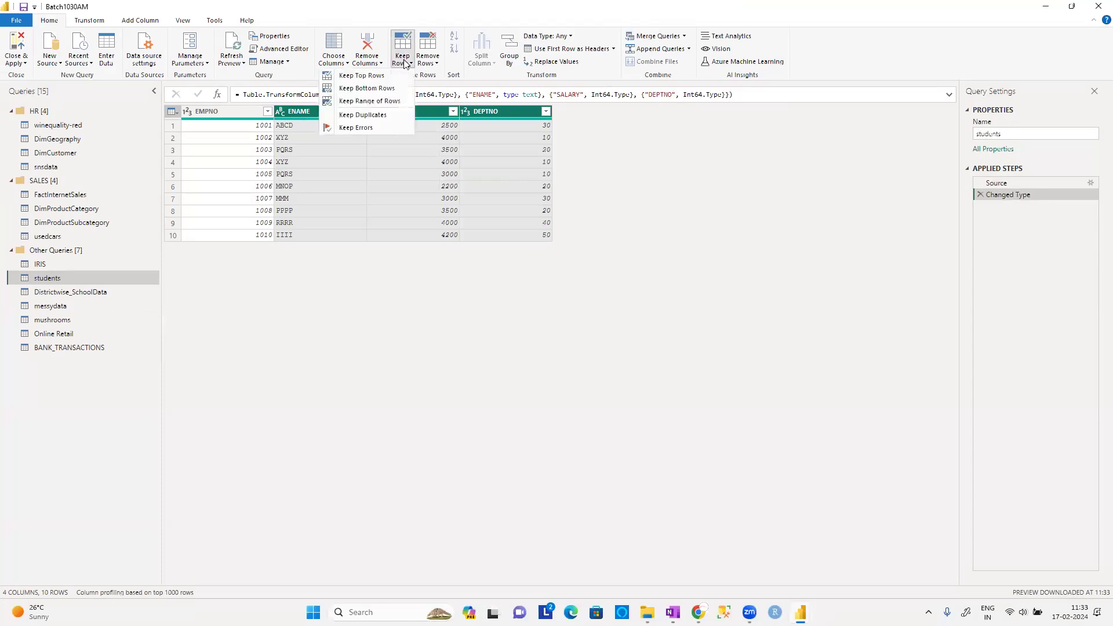
click(392, 123)
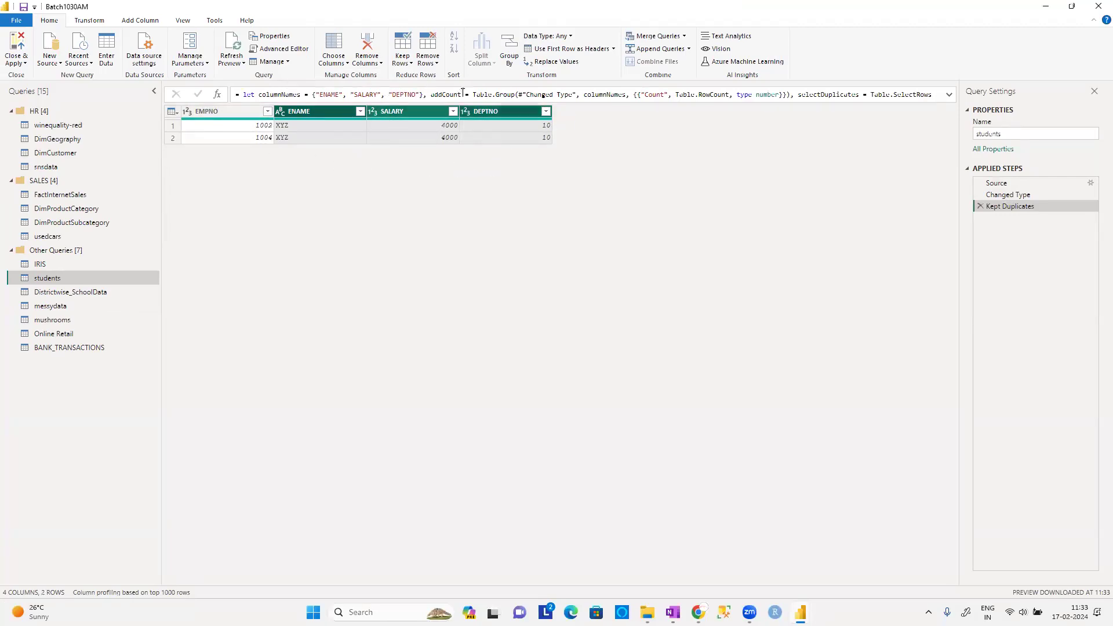
click(980, 207)
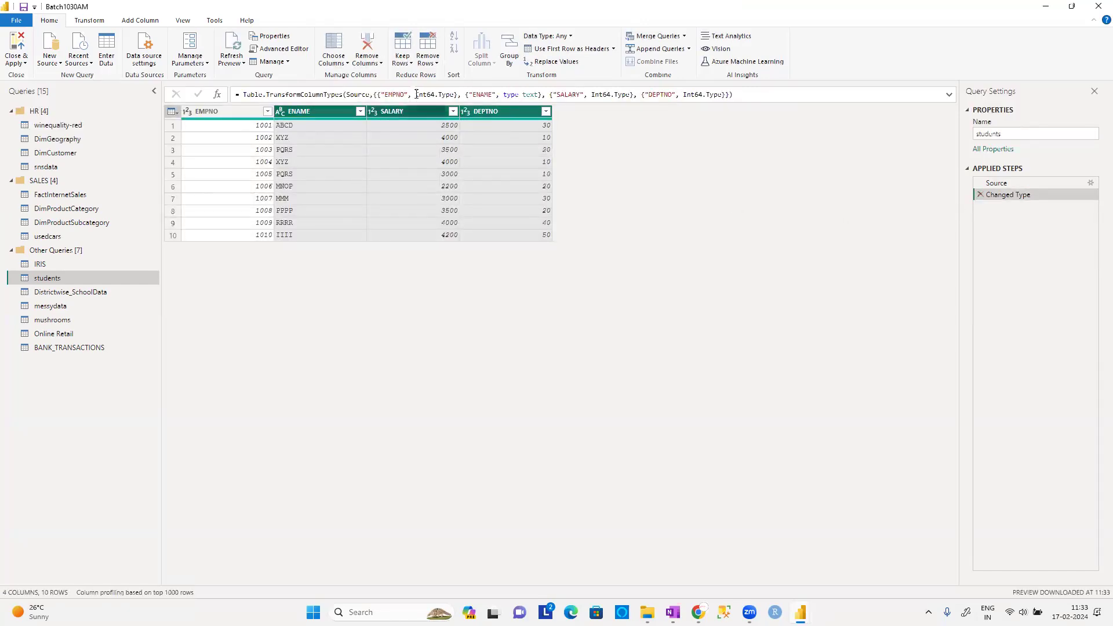
Review the Keep Rows and Remove Rows options, including Keep Duplicates and Remove Duplicates, without applying any.
click(403, 58)
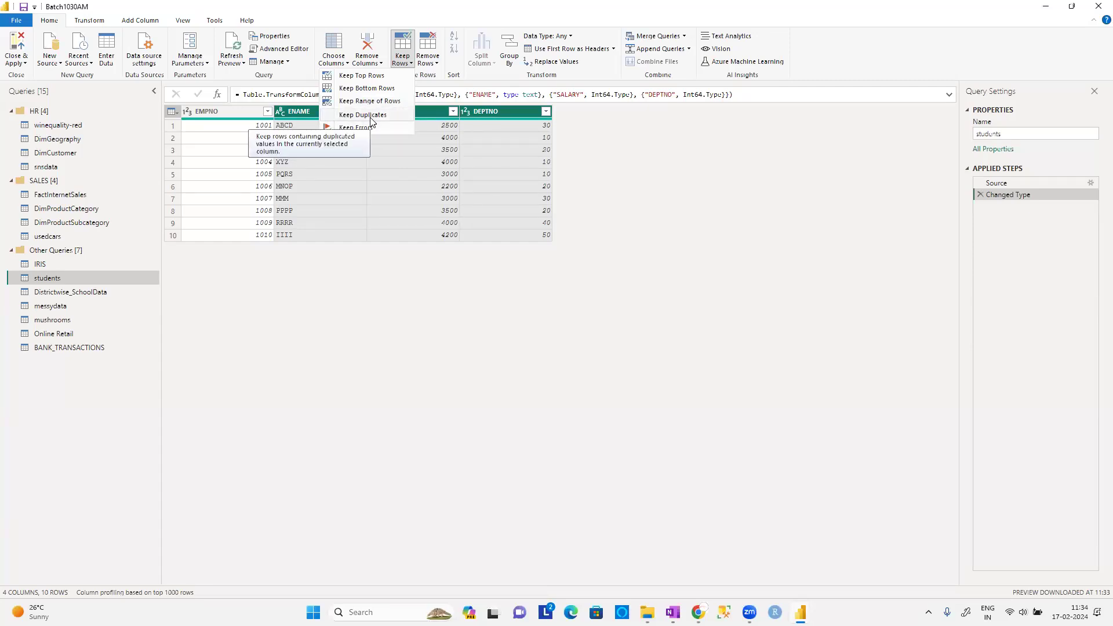
click(600, 190)
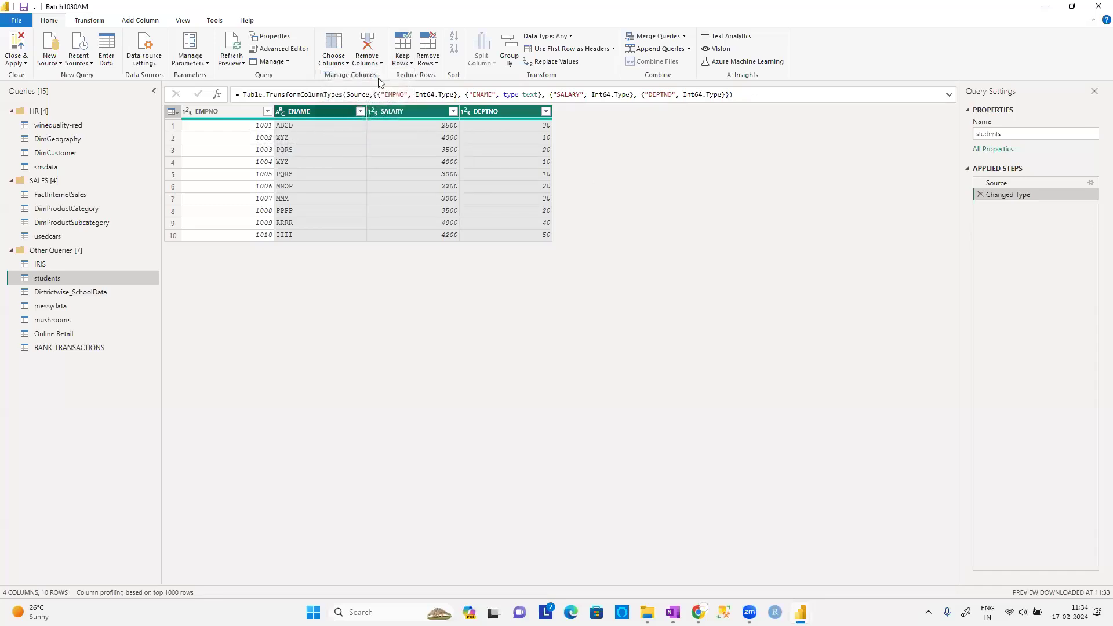
click(428, 61)
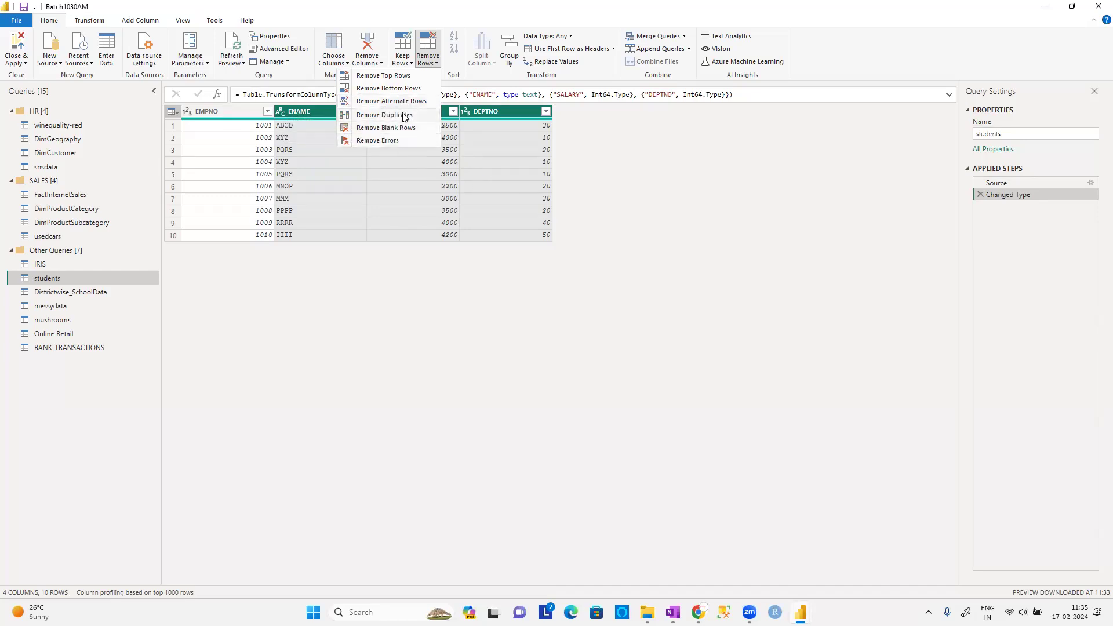
click(616, 206)
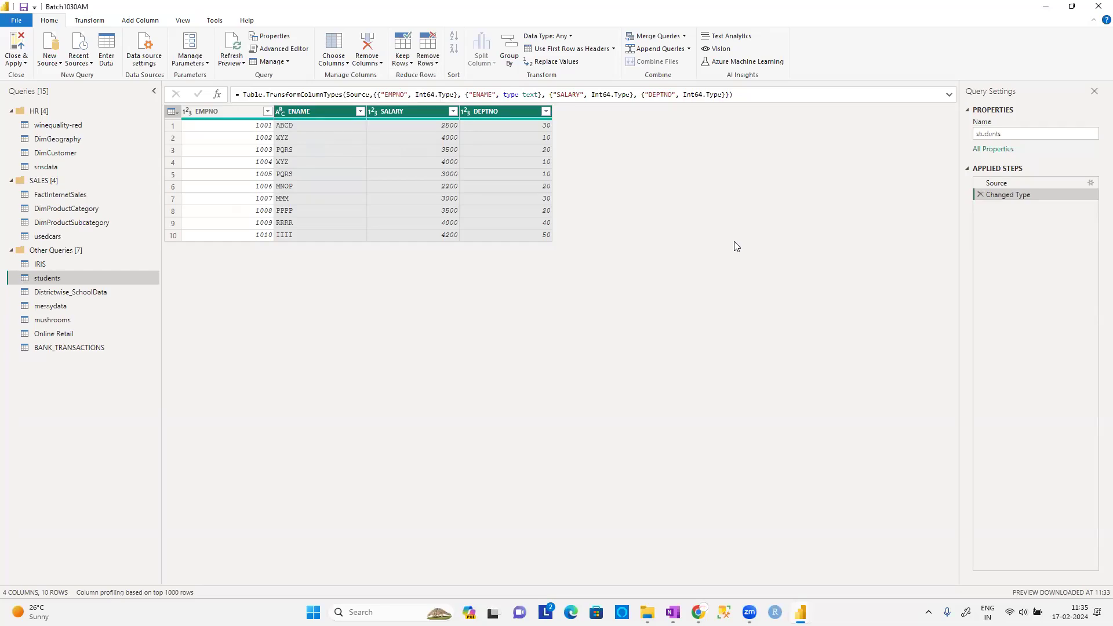